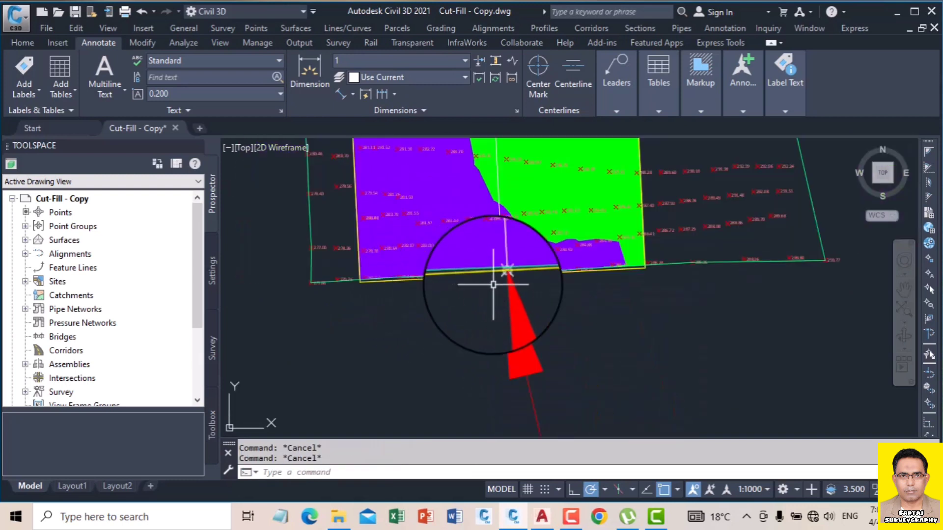
# Step: Copy the survey points along the site's southern boundary to a parallel position just south of the yellow outline
pyautogui.scroll(3, 361, 273)
pyautogui.scroll(-3, 393, 274)
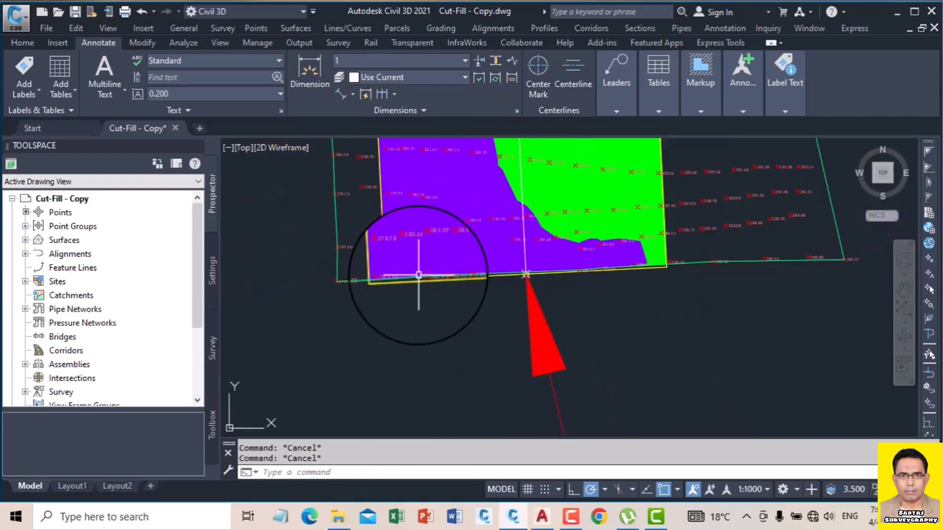
pyautogui.scroll(4, 398, 277)
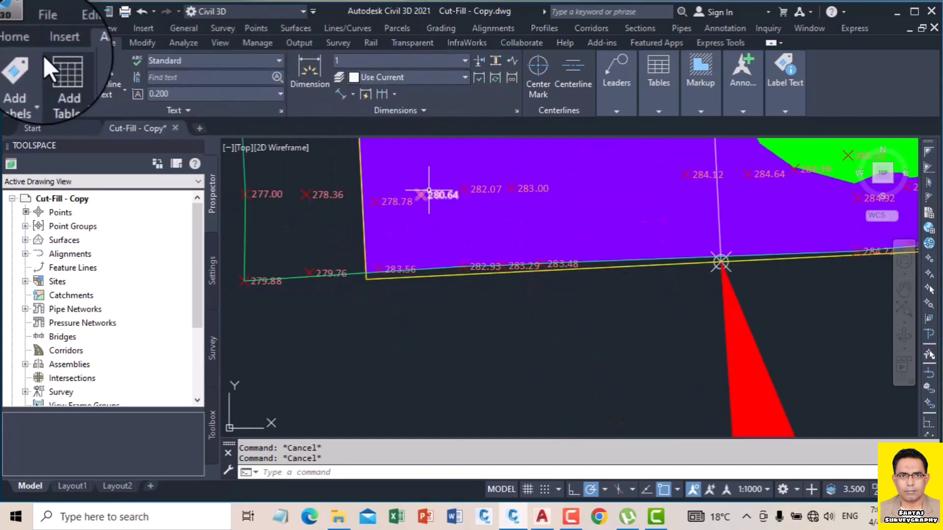
pyautogui.click(21, 43)
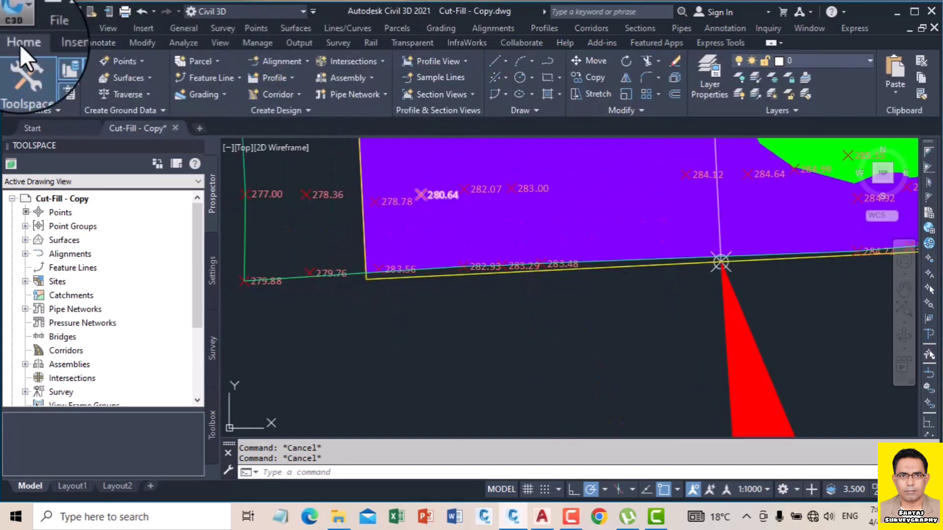
pyautogui.click(582, 78)
pyautogui.click(294, 253)
pyautogui.click(637, 323)
pyautogui.scroll(-2, 451, 311)
pyautogui.scroll(4, 688, 260)
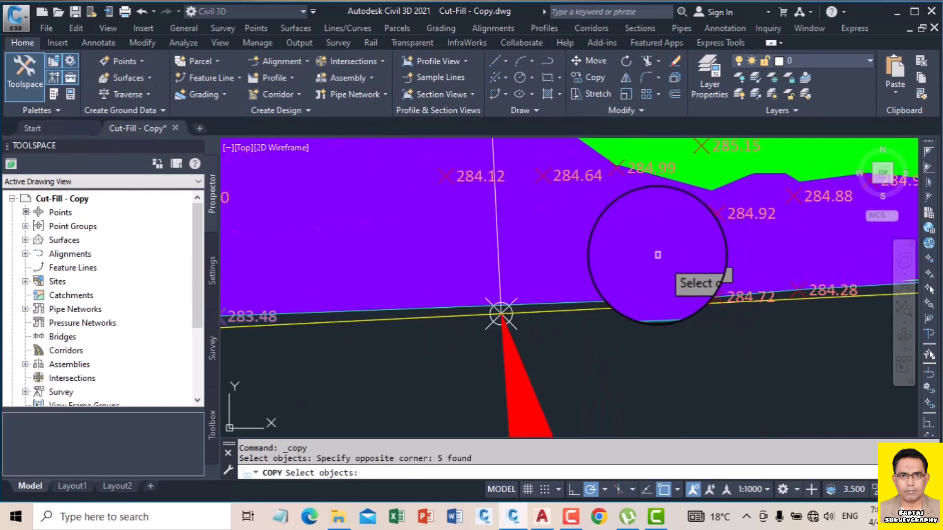
pyautogui.scroll(-3, 649, 251)
pyautogui.click(781, 277)
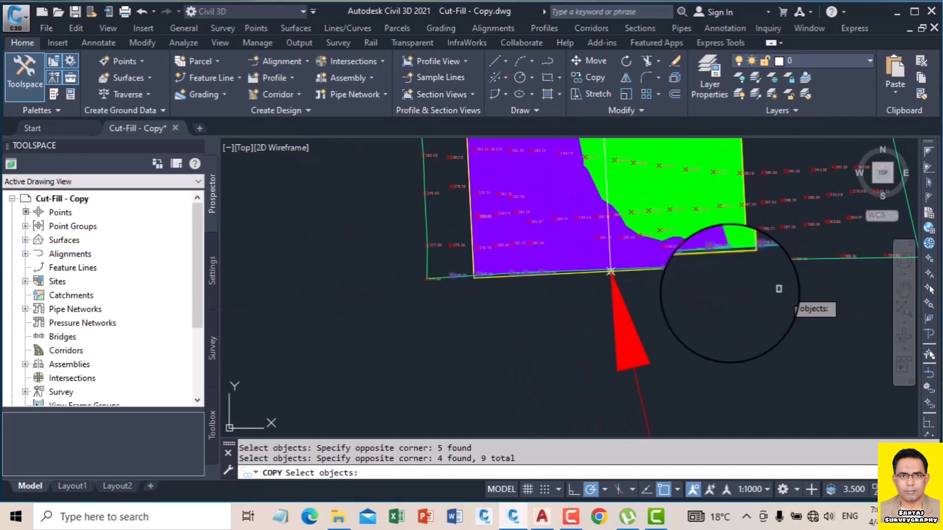
pyautogui.scroll(2, 681, 295)
pyautogui.press('Return')
pyautogui.click(680, 281)
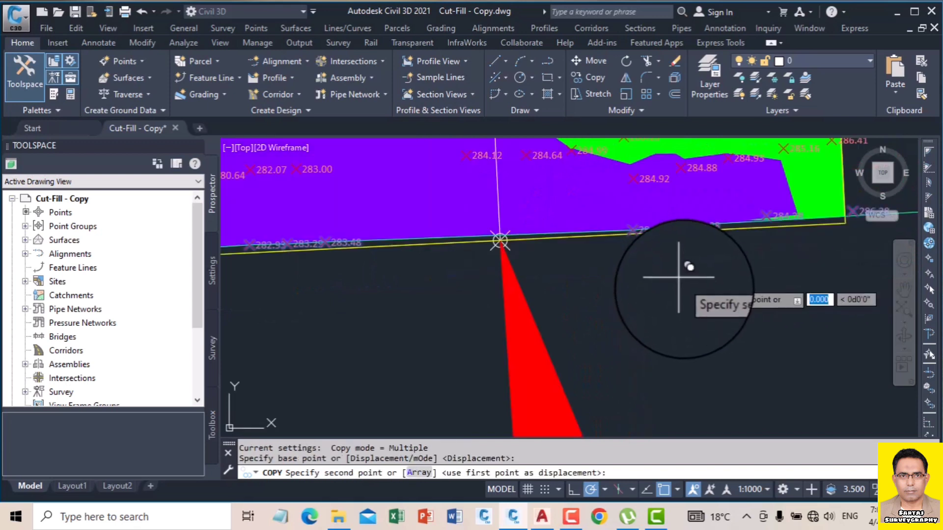
pyautogui.click(683, 310)
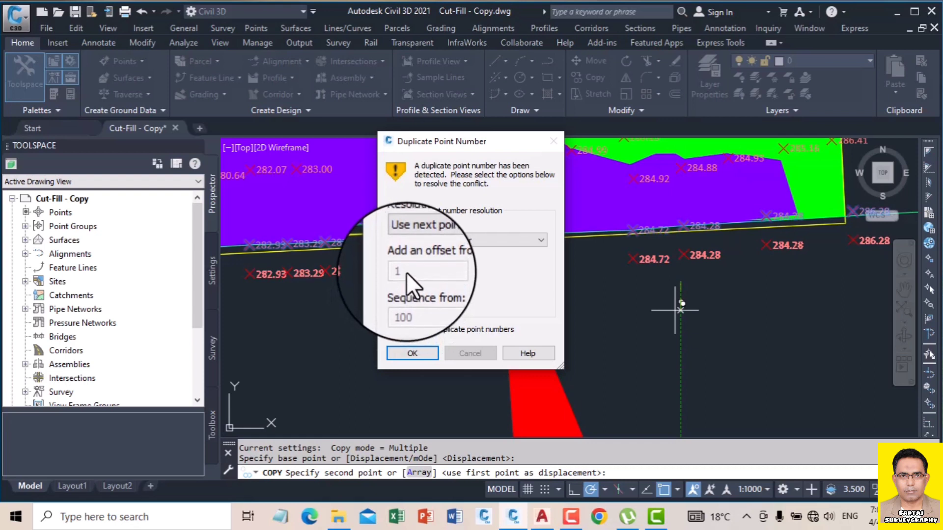
# Step: Resolve the duplicate point numbers with the next point number for all duplicates, and finish the copy
pyautogui.click(393, 327)
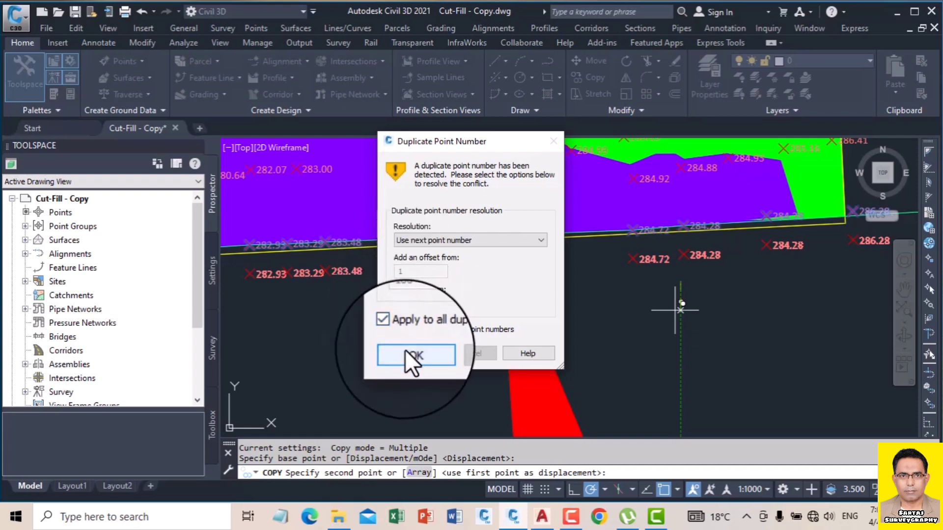
pyautogui.click(407, 354)
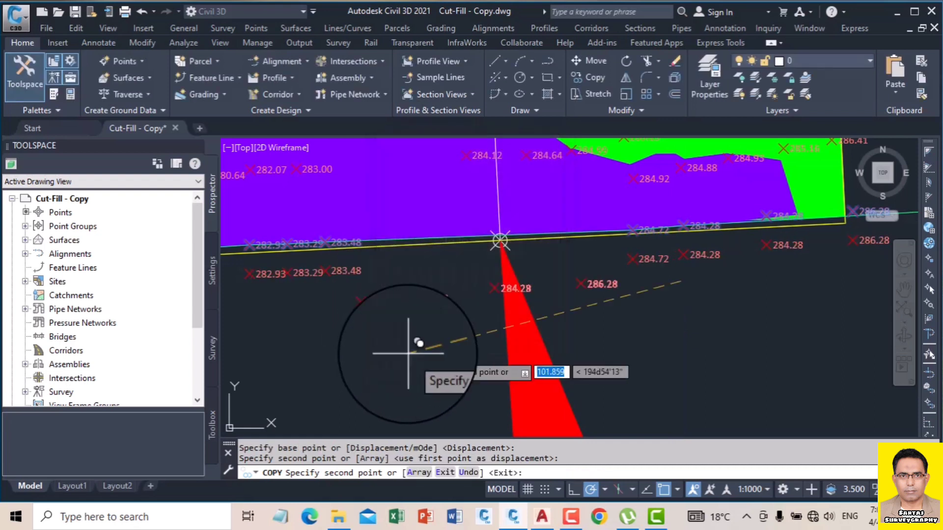
pyautogui.rightClick(407, 336)
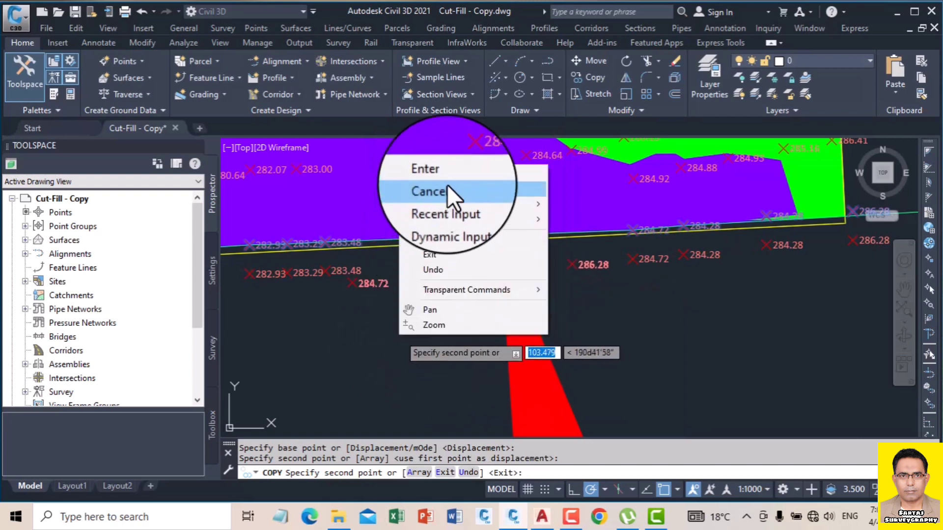
pyautogui.click(444, 167)
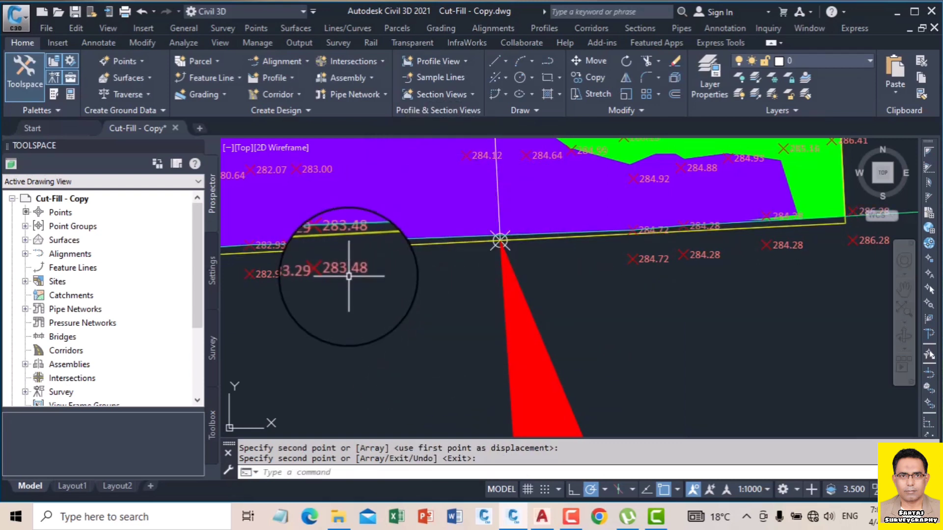
pyautogui.scroll(-5, 455, 250)
pyautogui.press('Escape')
pyautogui.press('Escape')
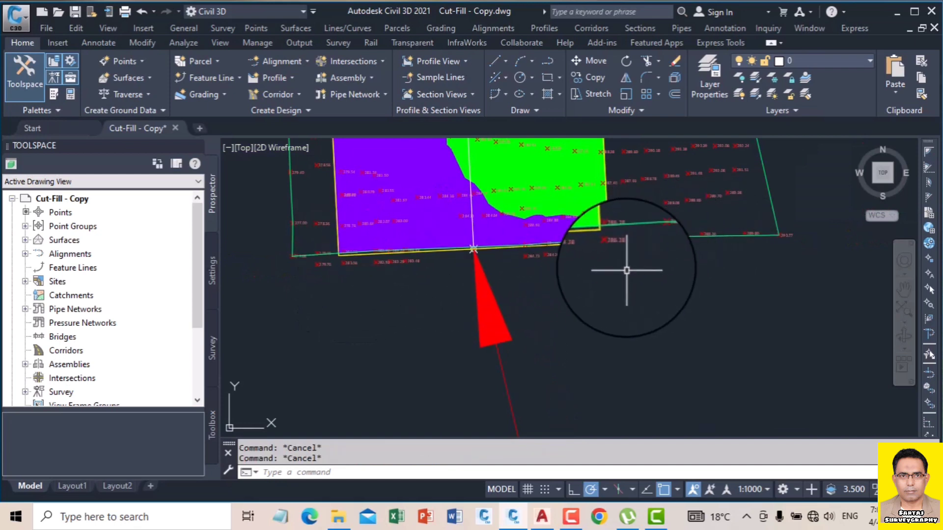
# Step: Rebuild the NSL surface so it includes the copied boundary points
pyautogui.click(24, 241)
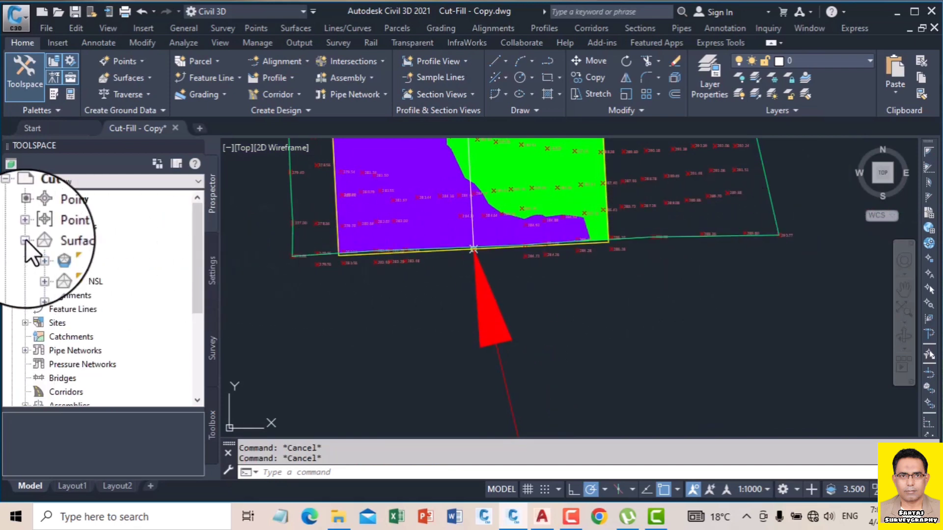
pyautogui.rightClick(93, 280)
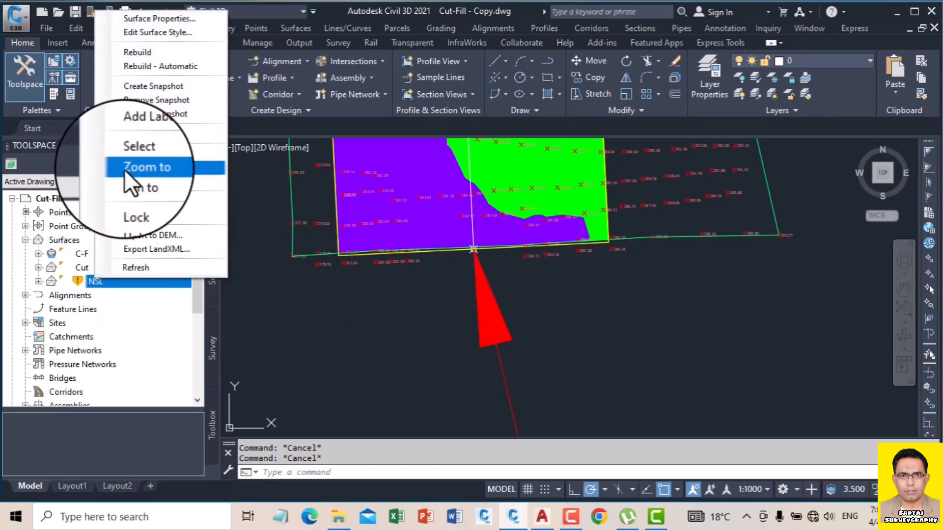
pyautogui.click(158, 52)
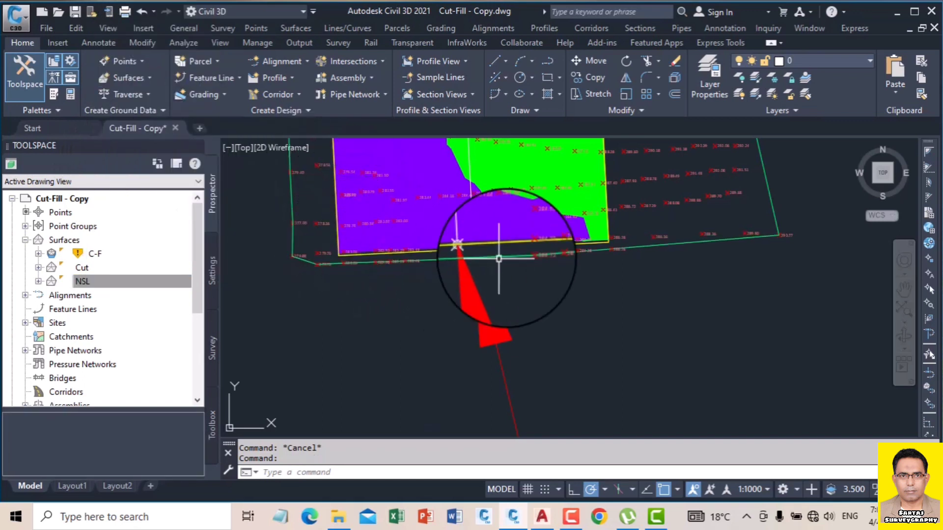
pyautogui.scroll(2, 474, 253)
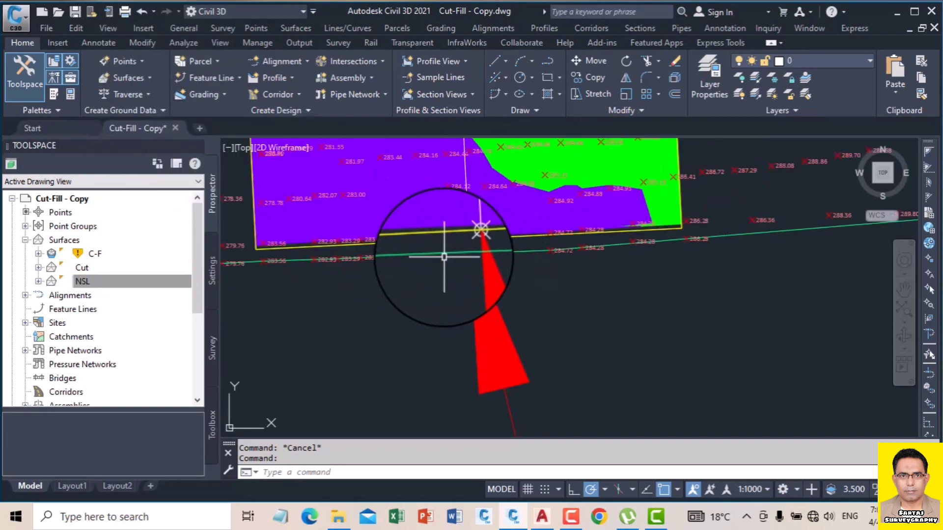
pyautogui.scroll(-3, 446, 263)
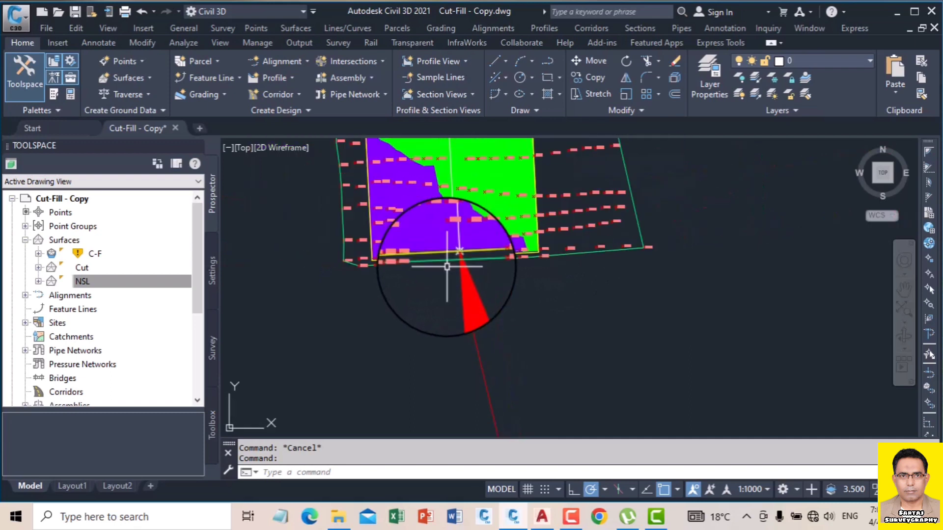
# Step: Turn off the C-TOPO layer that holds the C-F volume surface
pyautogui.scroll(-4, 447, 267)
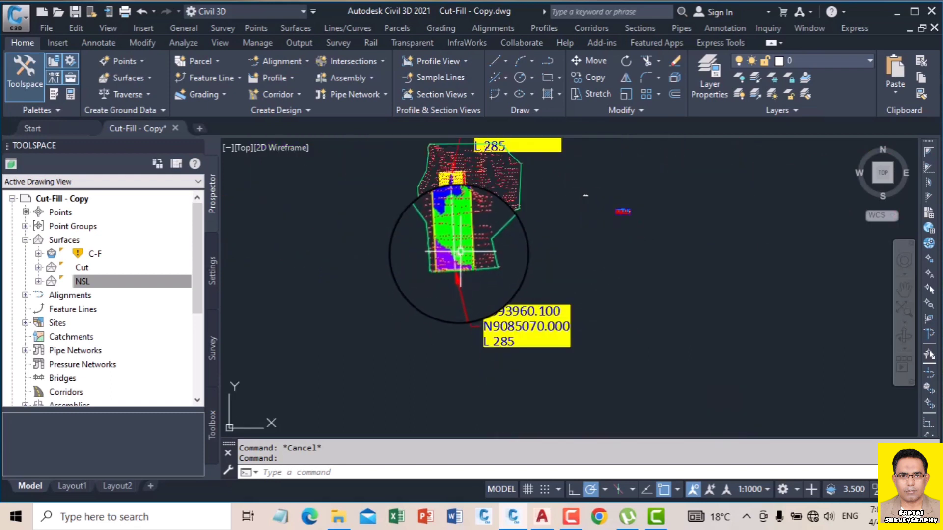
pyautogui.scroll(4, 444, 262)
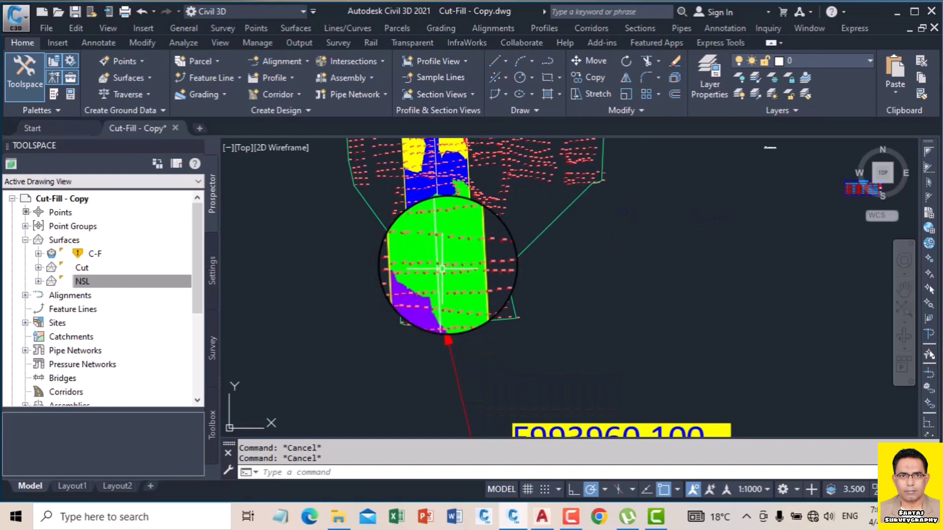
pyautogui.press('Escape')
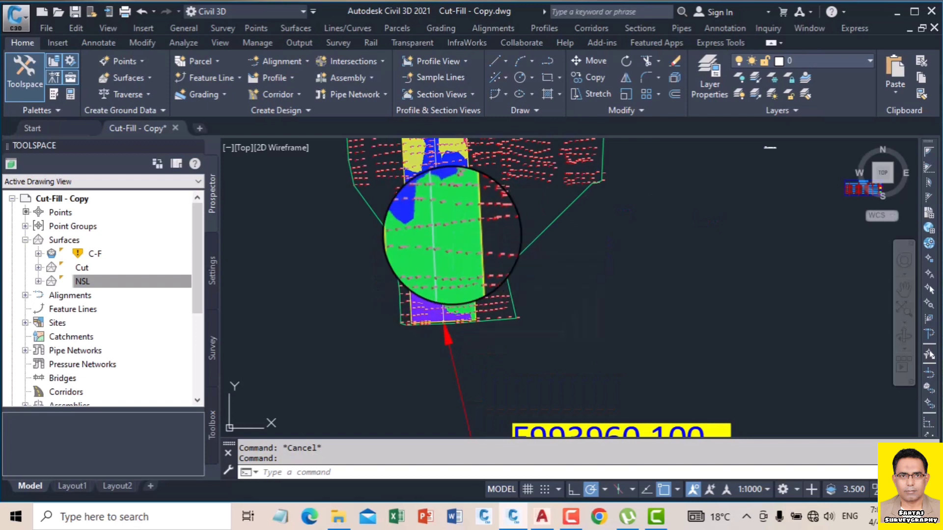
pyautogui.click(452, 235)
pyautogui.click(22, 43)
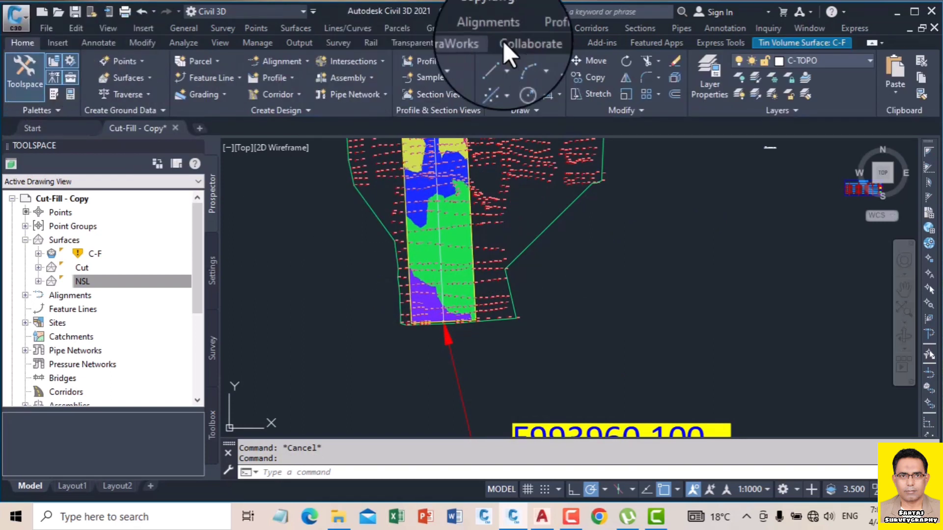
pyautogui.click(753, 61)
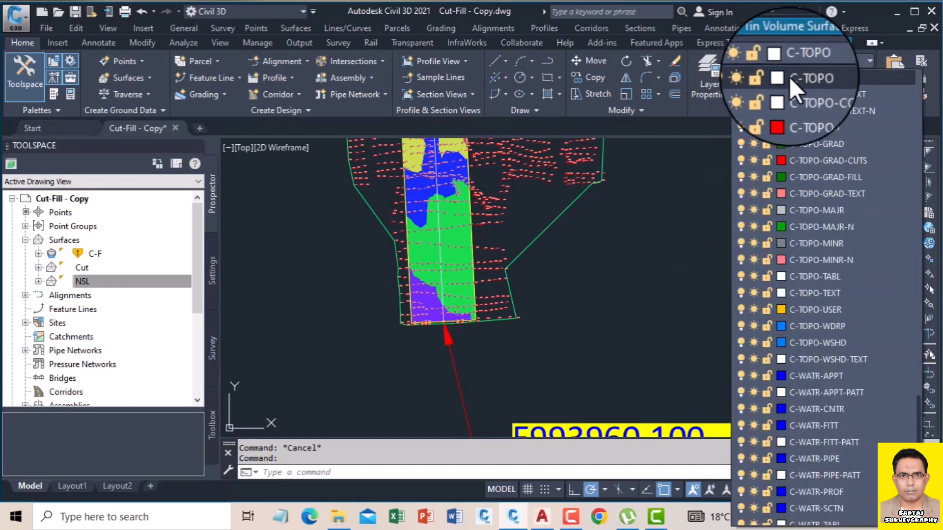
pyautogui.click(741, 77)
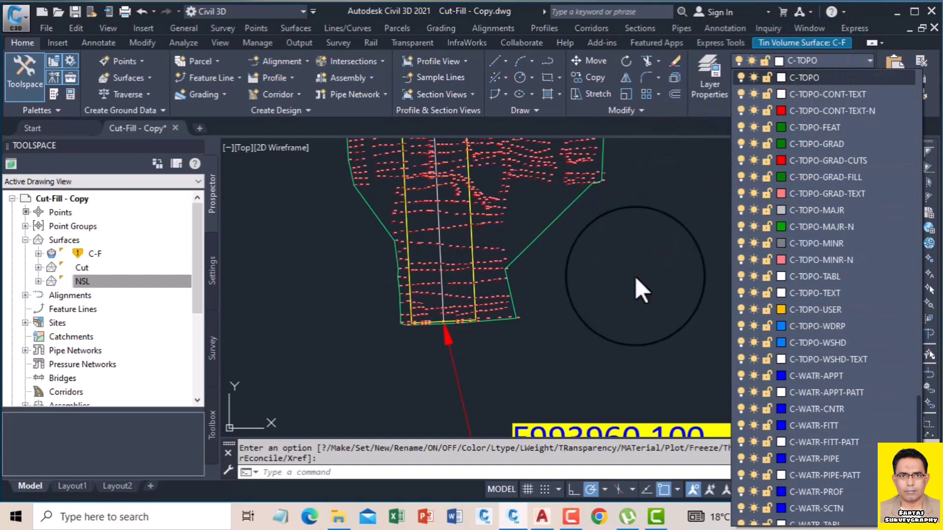
pyautogui.click(575, 326)
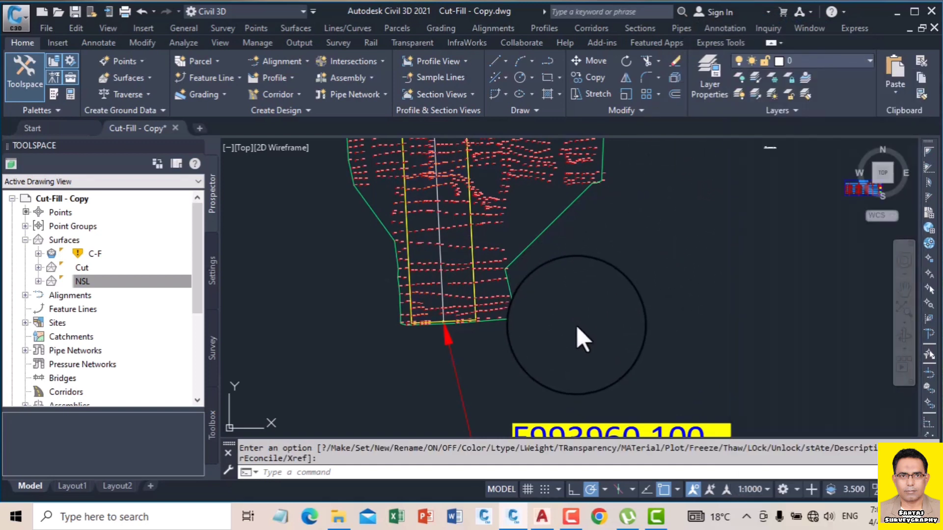
pyautogui.press('Escape')
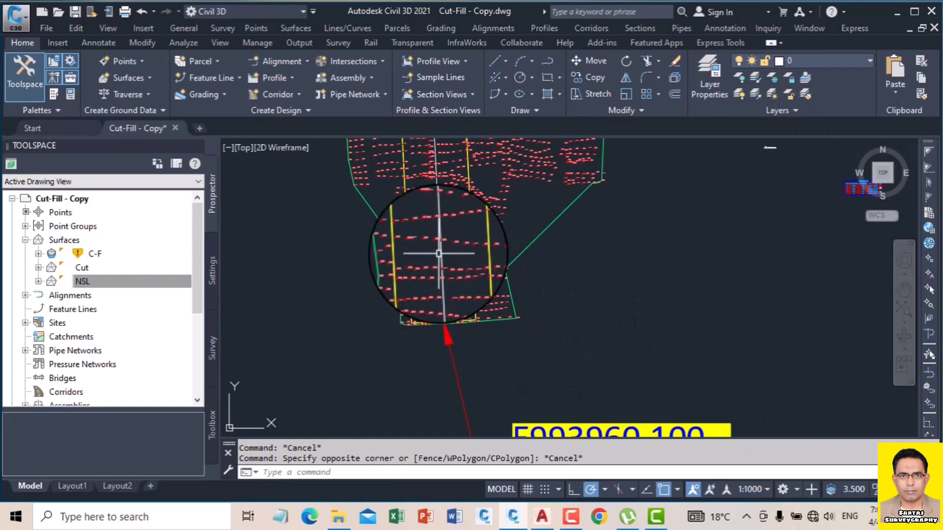
# Step: Start creating an alignment from objects with the white polyline along the site's centre, accepting its northward direction
pyautogui.moveTo(439, 255); pyautogui.dragTo(442, 297, button='middle')
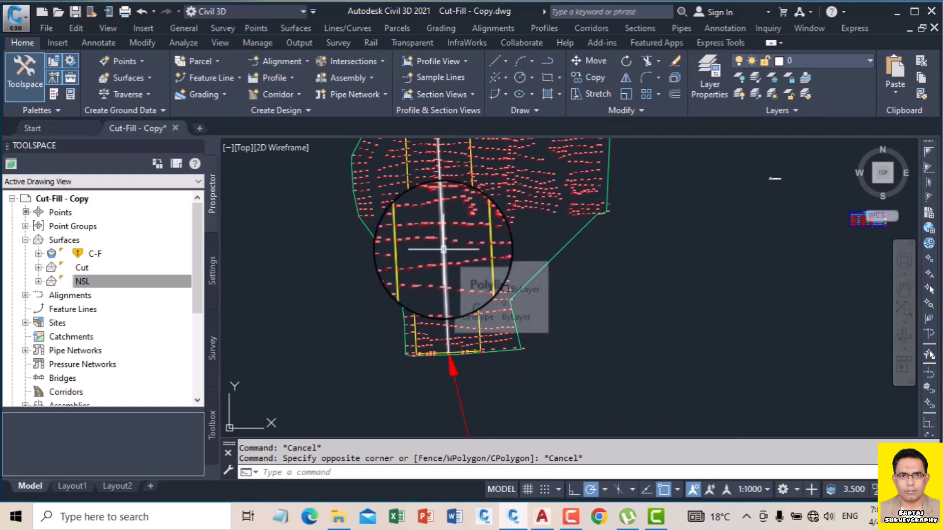
pyautogui.scroll(-2, 448, 327)
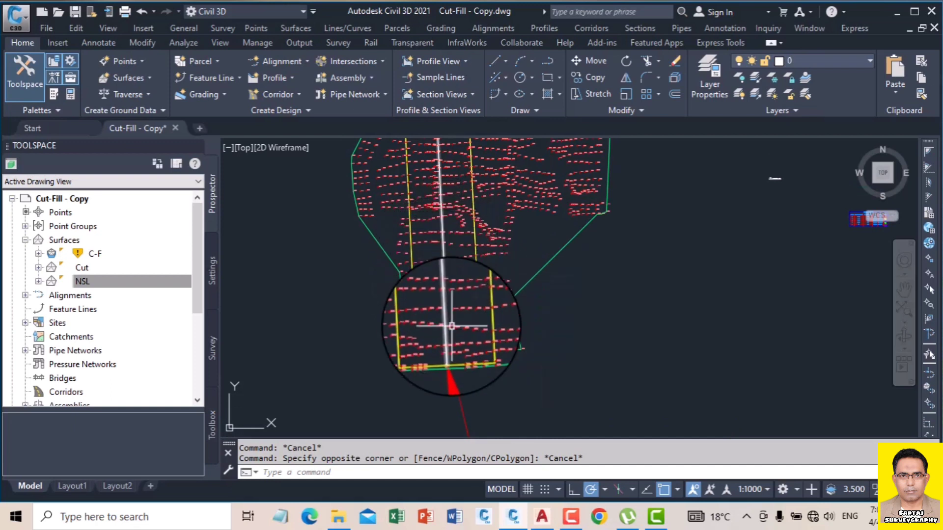
pyautogui.scroll(2, 450, 344)
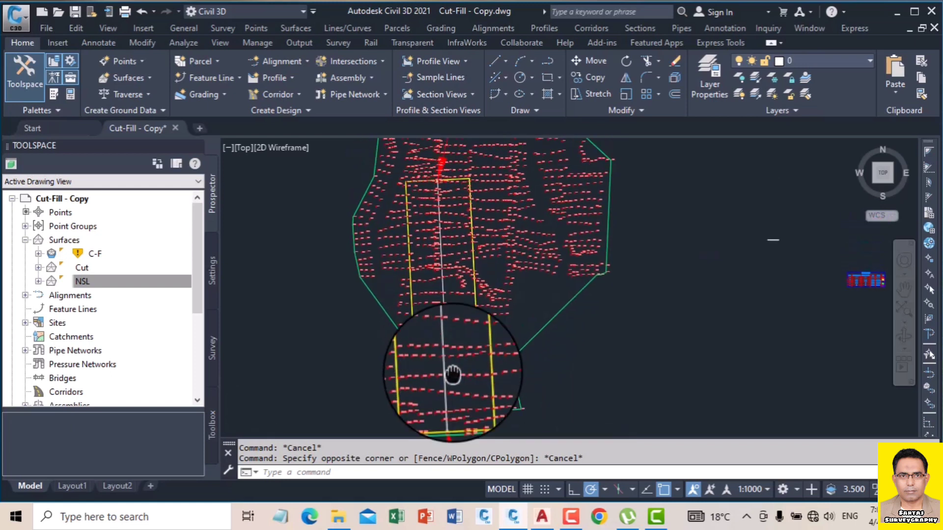
pyautogui.click(284, 61)
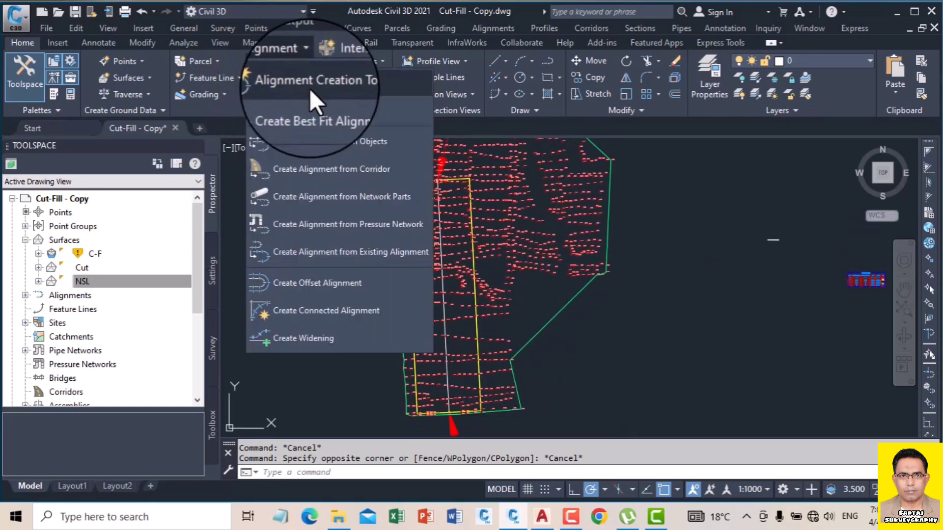
pyautogui.click(316, 142)
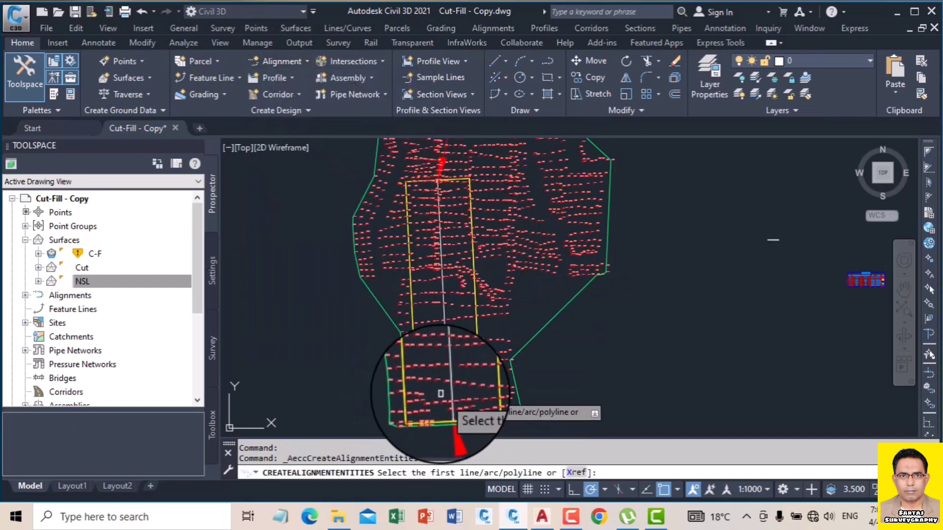
pyautogui.click(448, 391)
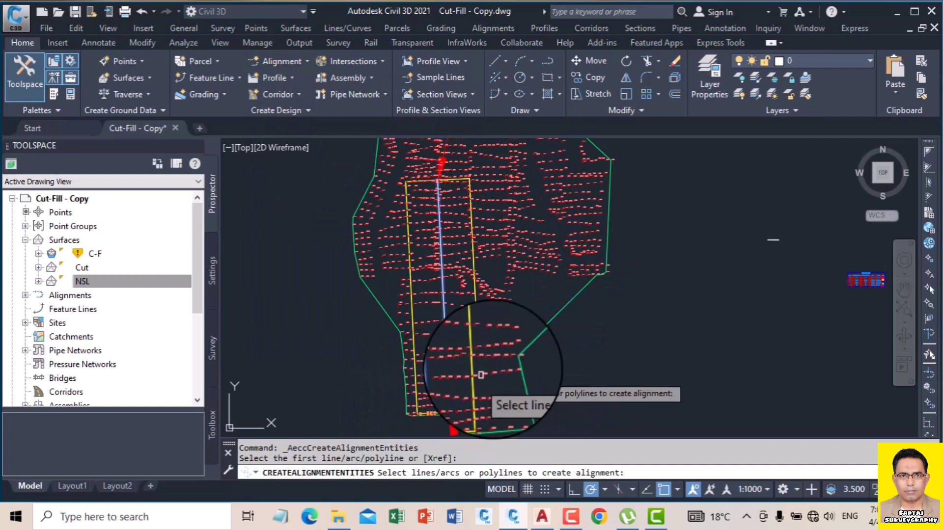
pyautogui.press('Return')
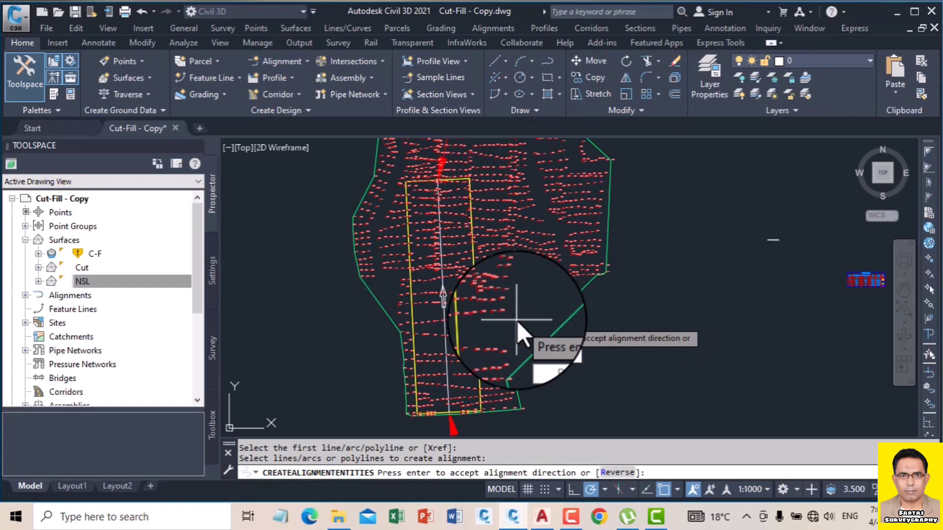
pyautogui.press('Return')
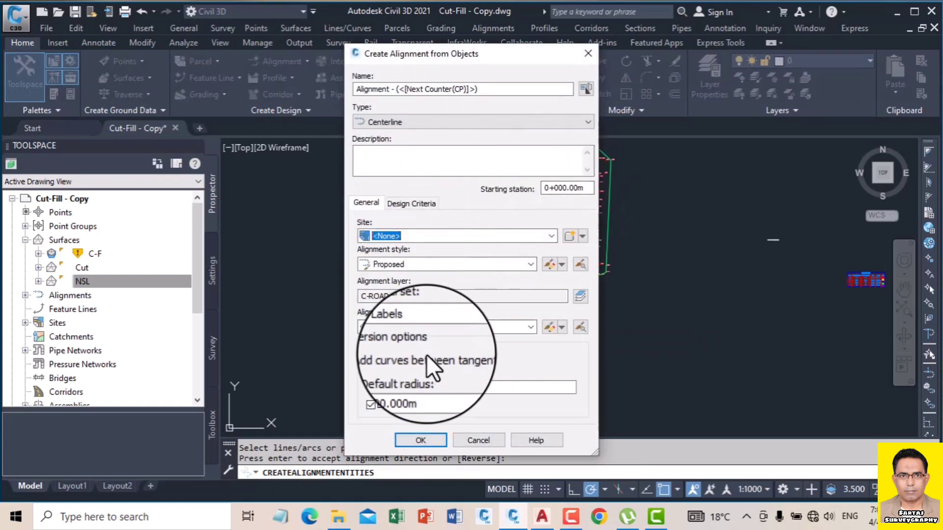
# Step: Choose the Major and Minor label set for the centerline alignment and create it
pyautogui.click(409, 327)
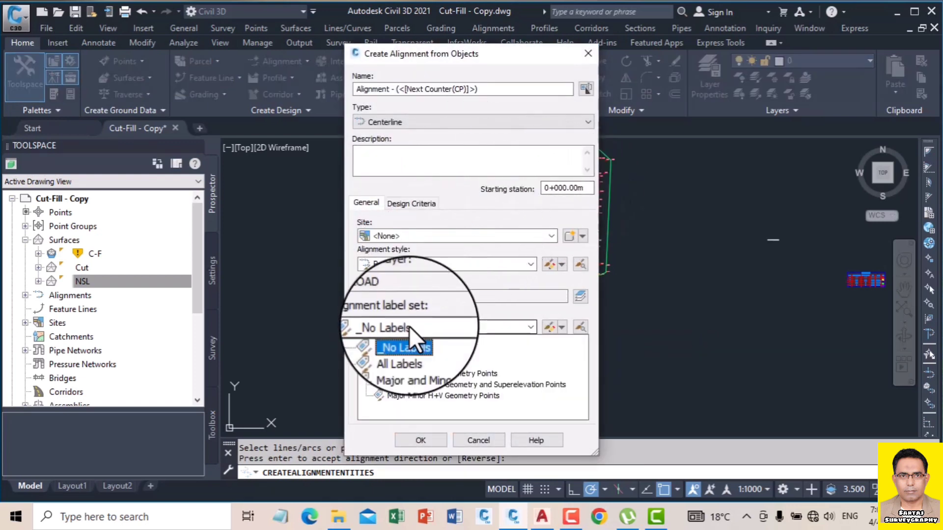
pyautogui.click(420, 364)
pyautogui.click(416, 439)
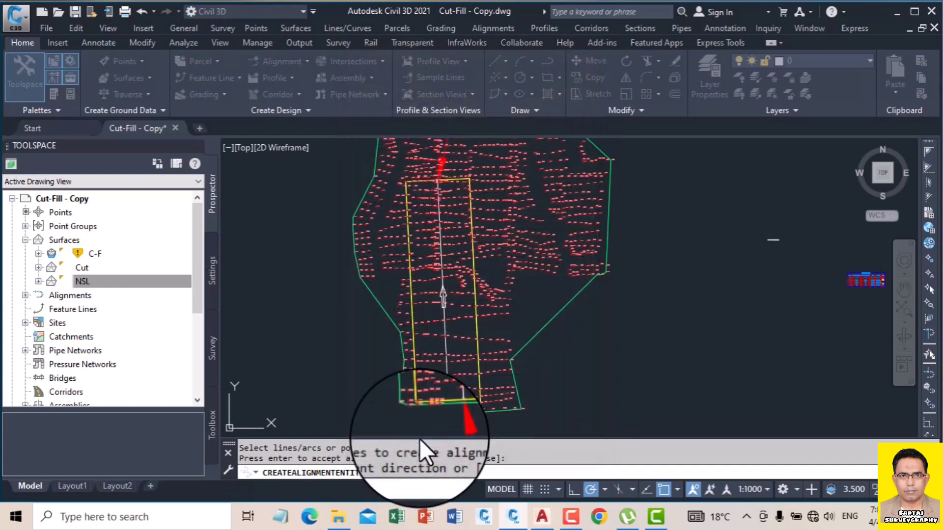
# Step: Examine the new alignment's station labels and the NSL surface border around the site
pyautogui.scroll(6, 459, 316)
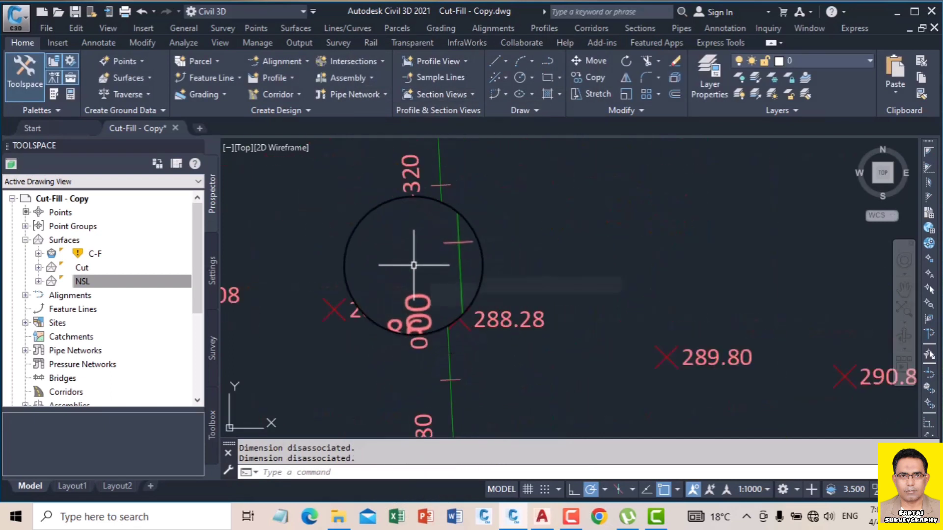
pyautogui.scroll(-4, 414, 265)
pyautogui.scroll(-5, 414, 265)
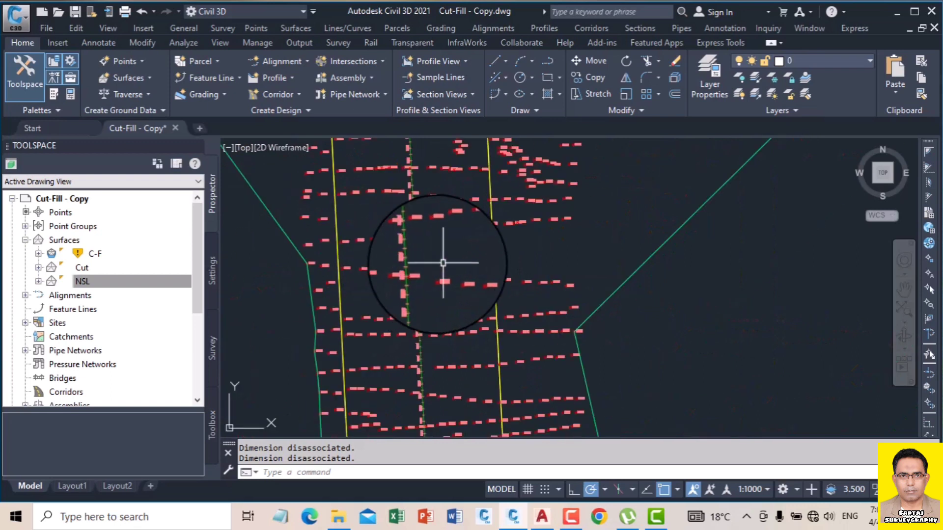
pyautogui.scroll(4, 431, 259)
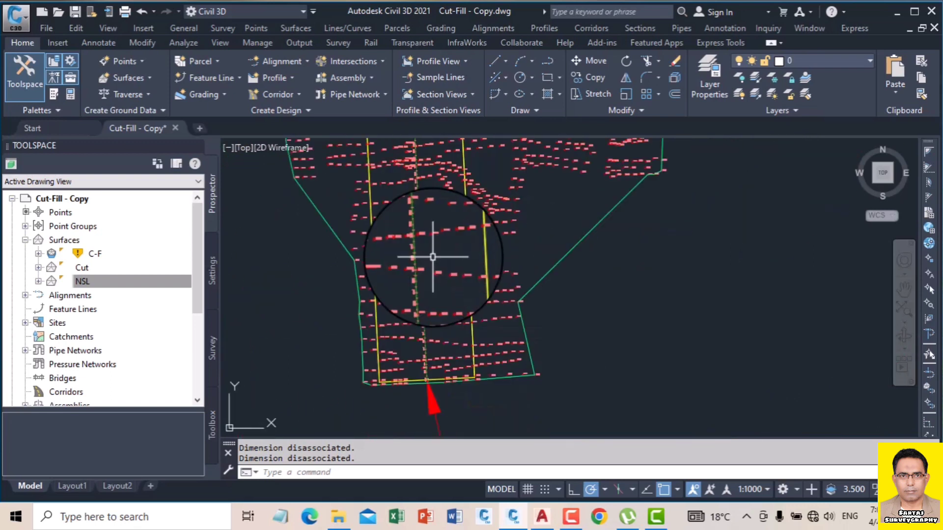
pyautogui.press('Escape')
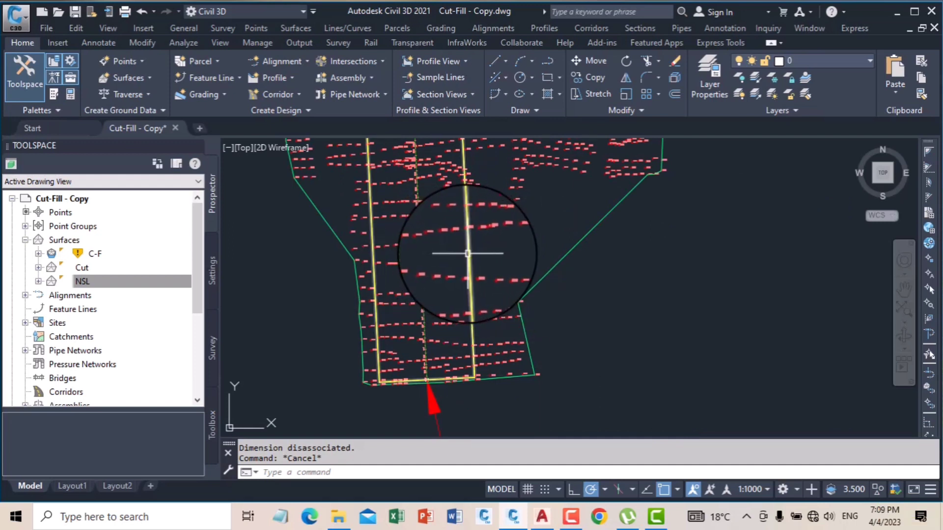
pyautogui.moveTo(467, 253)
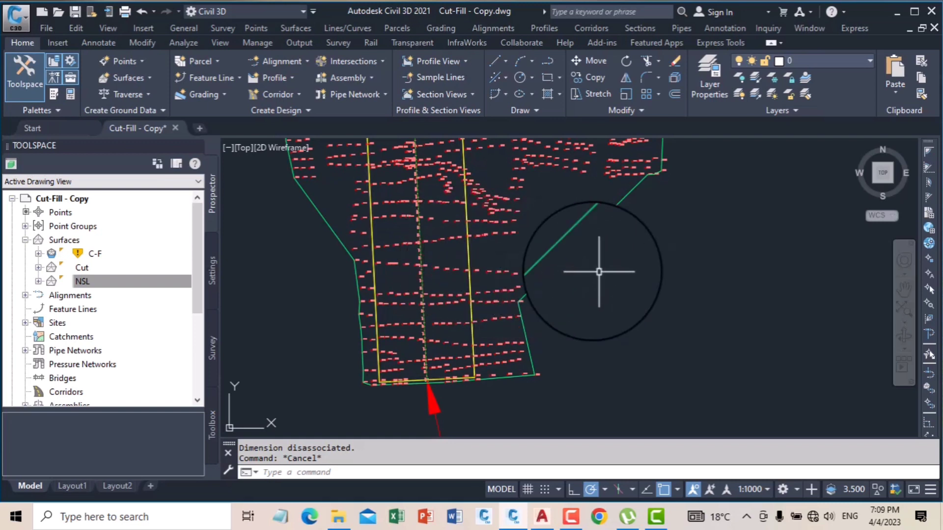
pyautogui.moveTo(561, 262)
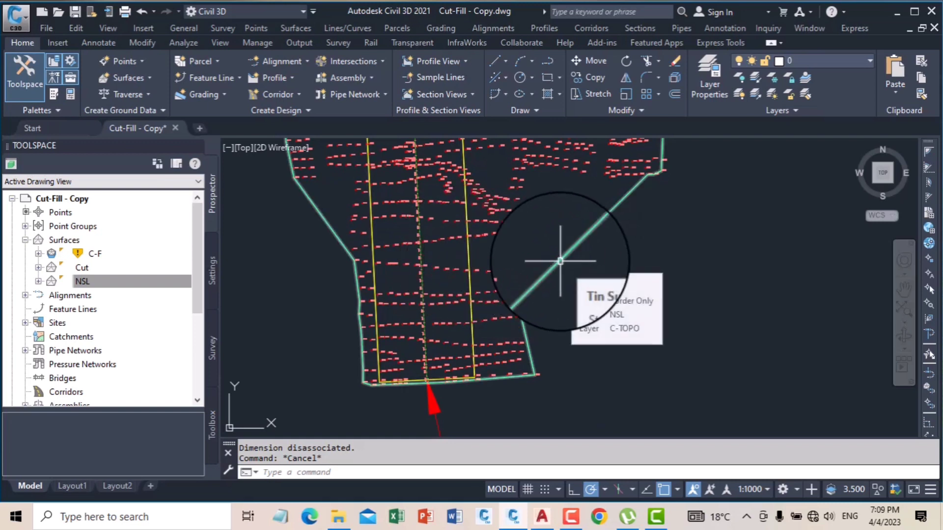
pyautogui.scroll(-5, 514, 259)
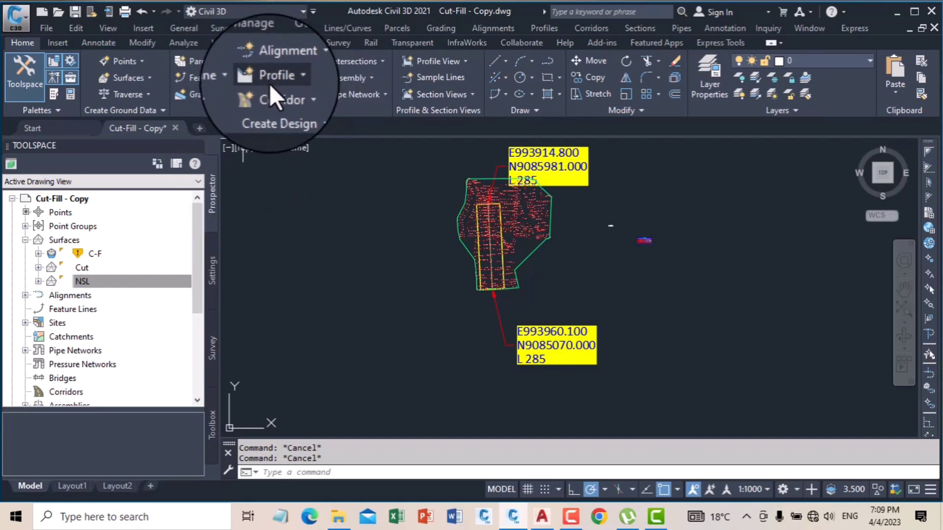
# Step: Start creating sample lines on the centreline alignment running through the site
pyautogui.scroll(4, 502, 301)
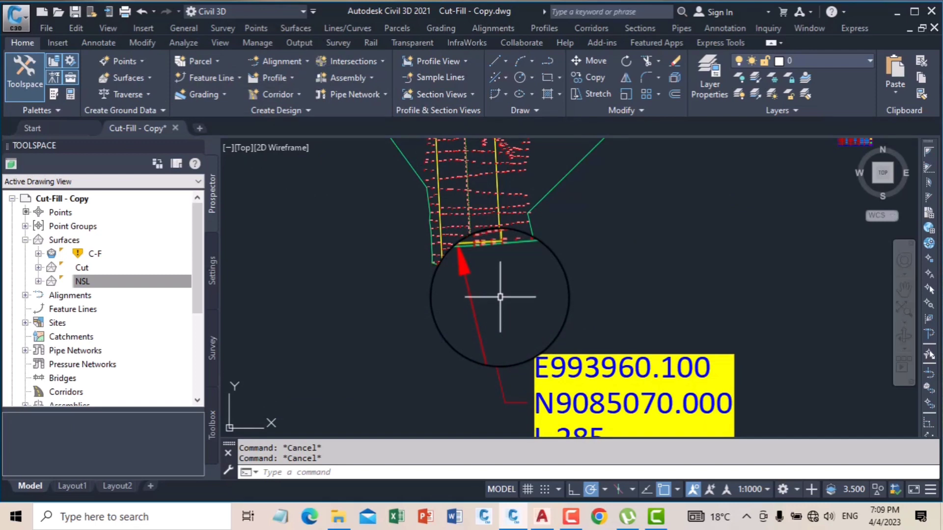
pyautogui.click(421, 78)
pyautogui.scroll(6, 452, 192)
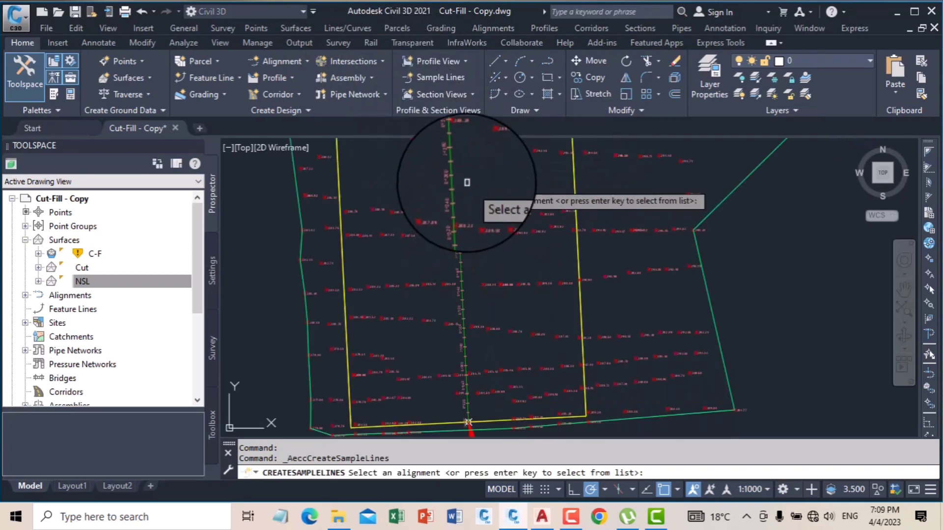
pyautogui.scroll(3, 453, 196)
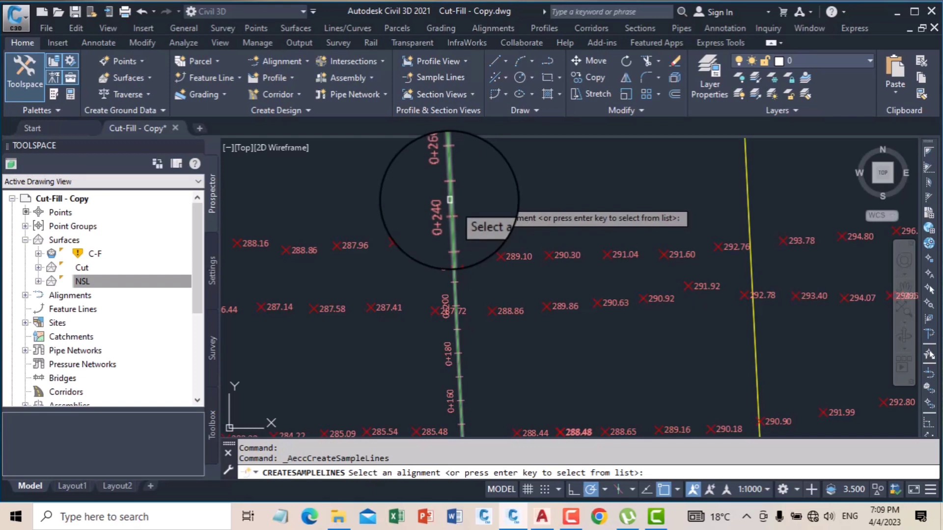
pyautogui.click(450, 200)
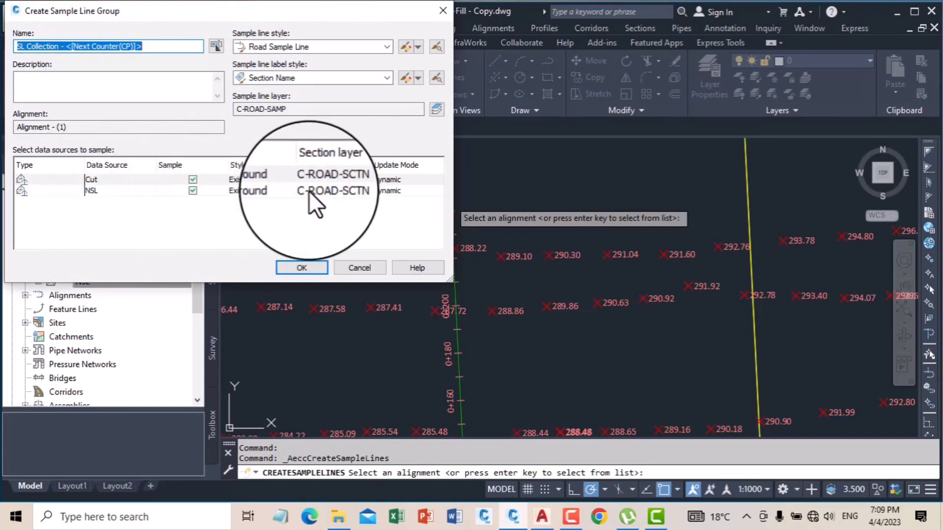
# Step: Set the Cut surface's section style to Finished Ground and create the sample line group with Cut and NSL sampled
pyautogui.click(262, 180)
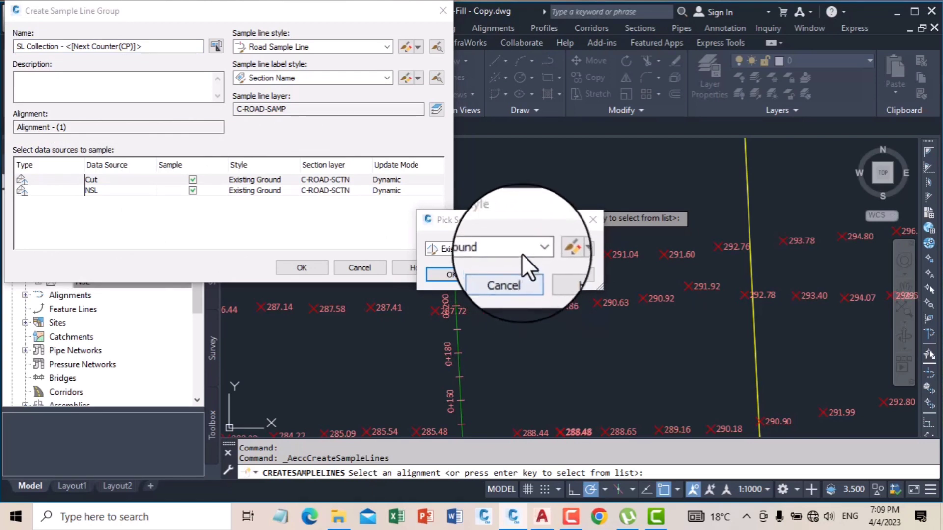
pyautogui.click(522, 247)
pyautogui.click(487, 270)
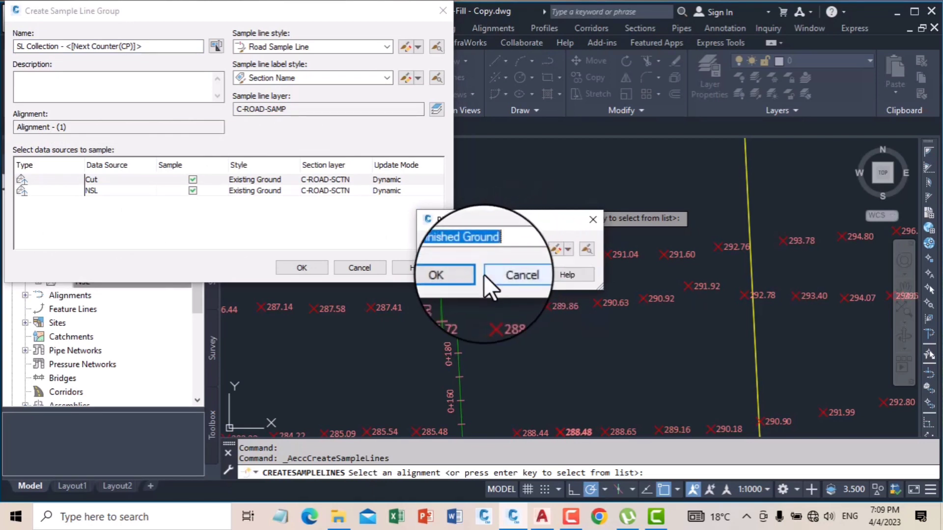
pyautogui.click(456, 273)
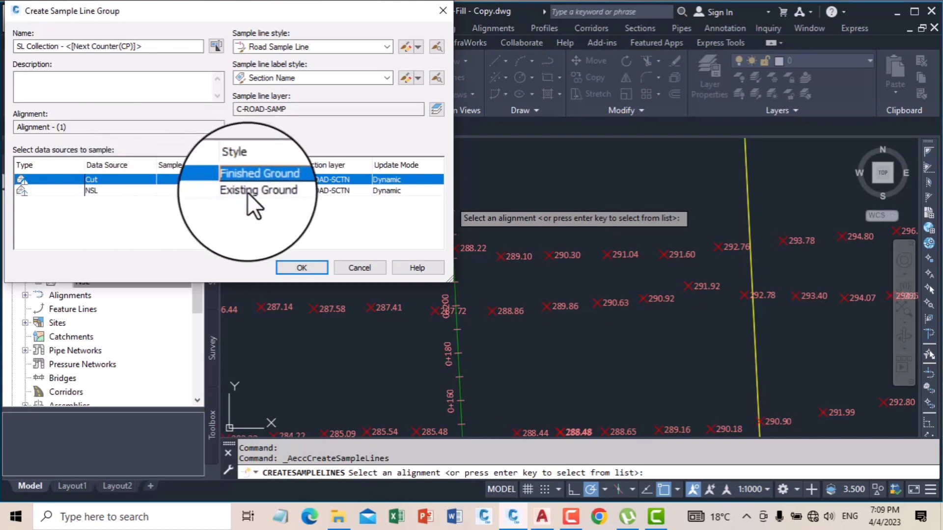
pyautogui.click(301, 268)
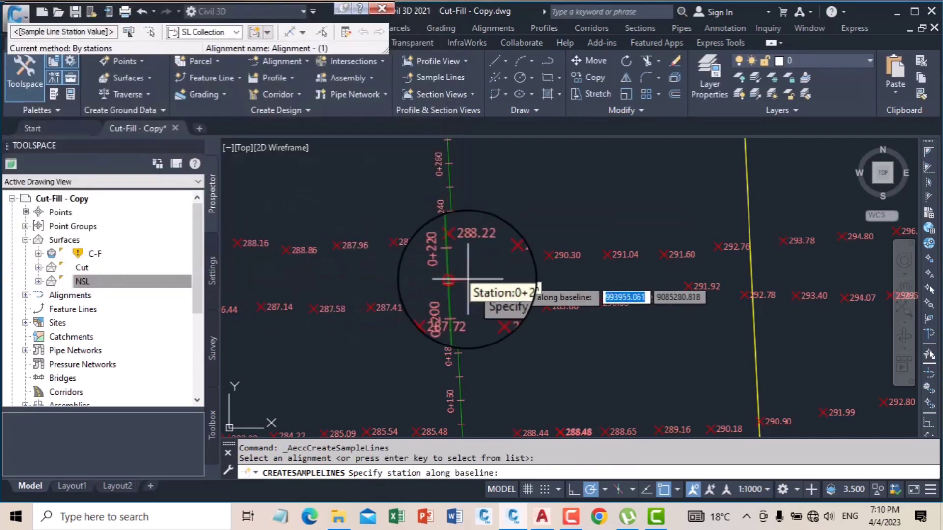
# Step: Switch the sample line creation method to By range of stations
pyautogui.scroll(-5, 513, 272)
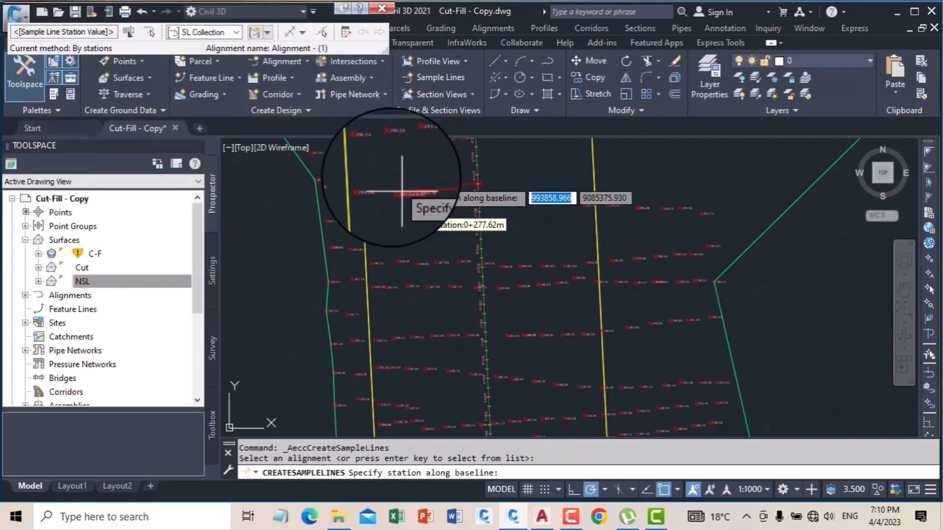
pyautogui.scroll(-5, 494, 290)
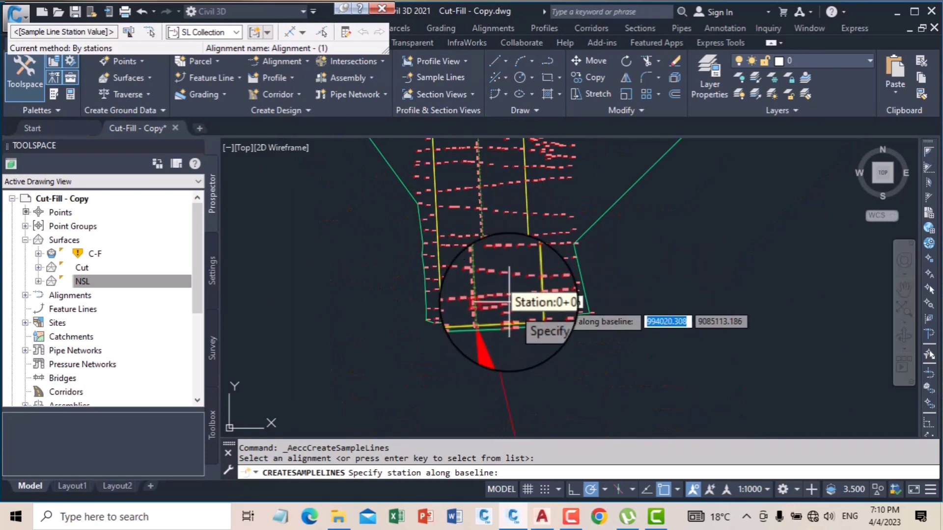
pyautogui.scroll(3, 472, 167)
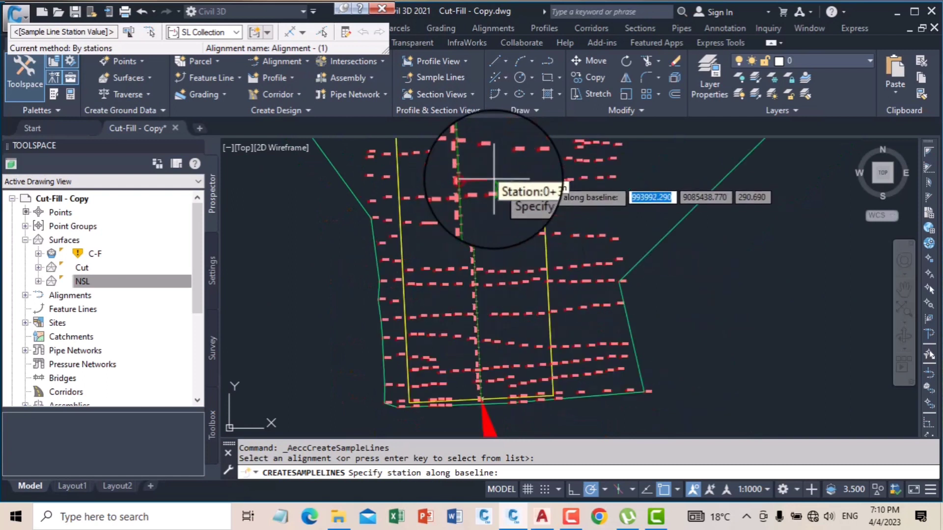
pyautogui.click(303, 32)
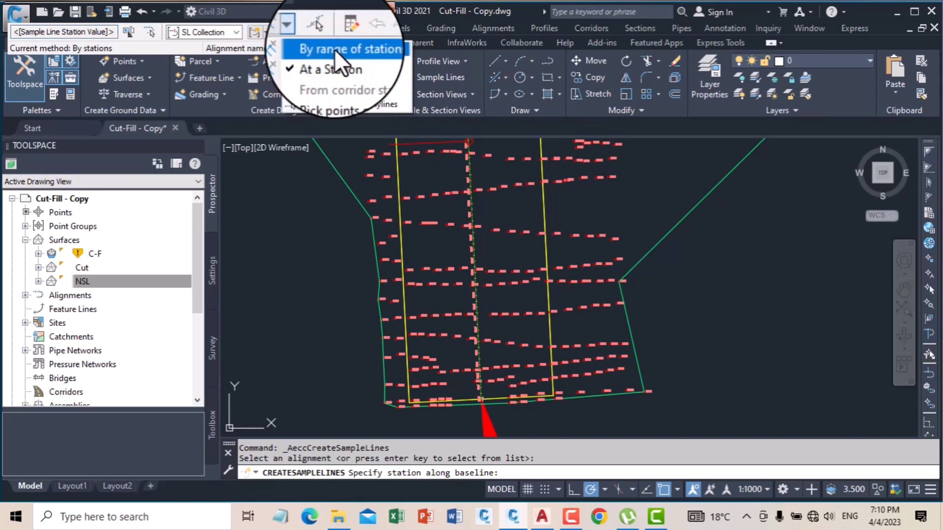
pyautogui.click(346, 48)
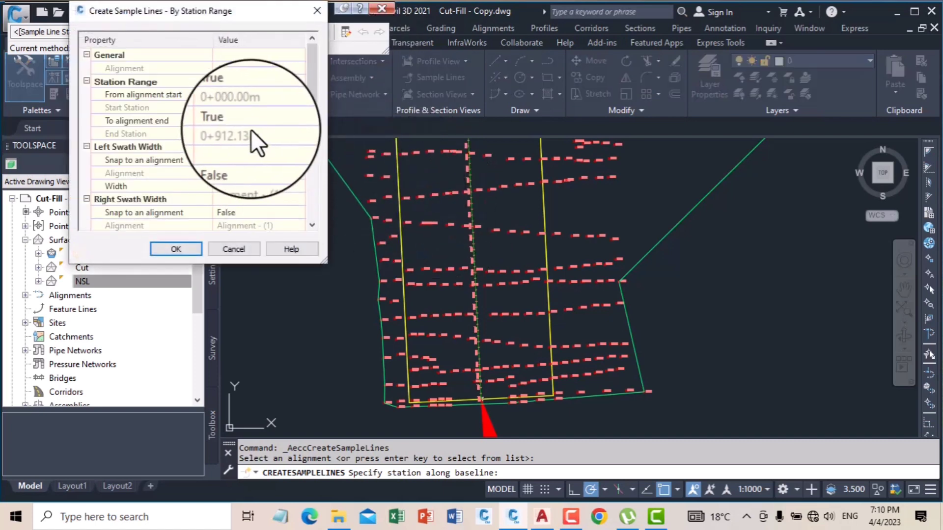
# Step: Set both the left and right swath widths of the sample lines to 125 m
pyautogui.click(223, 185)
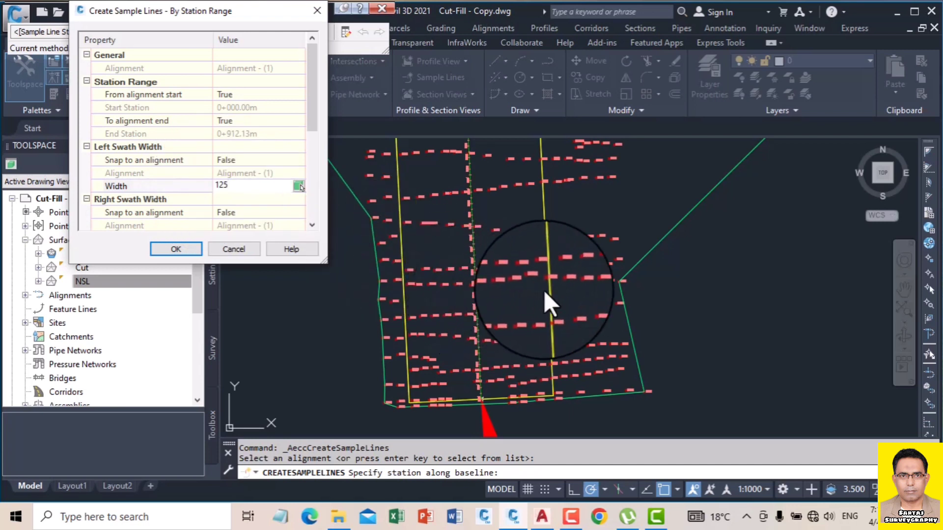
pyautogui.click(312, 225)
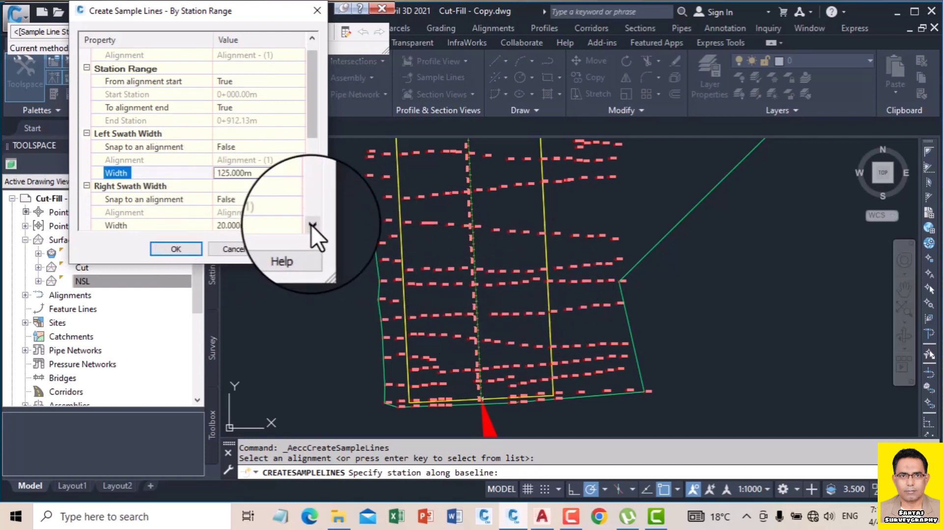
pyautogui.click(312, 225)
pyautogui.click(311, 225)
pyautogui.click(223, 197)
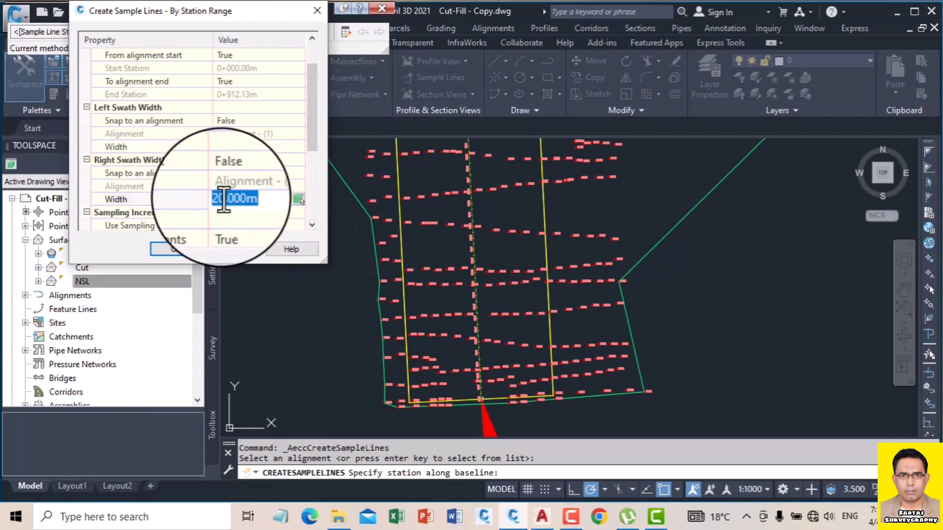
pyautogui.write('125')
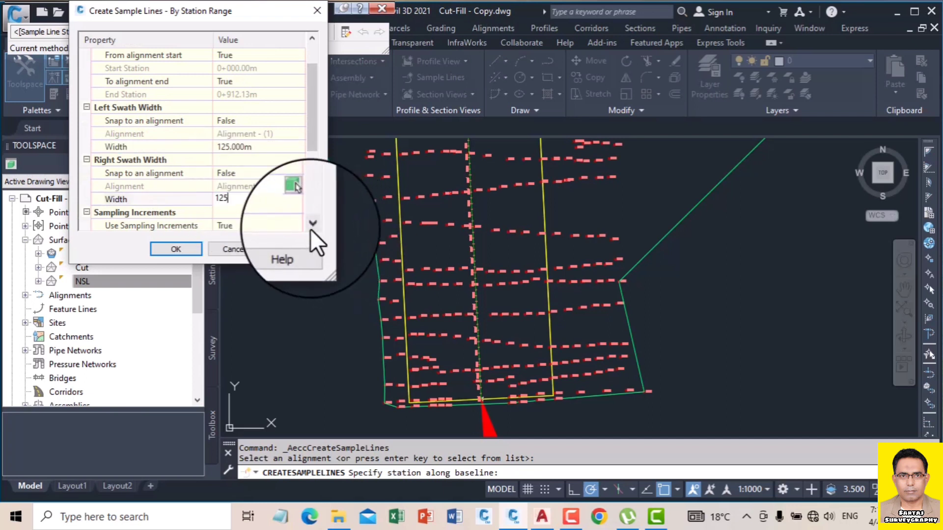
# Step: Set the sampling increments along tangents, curves and spirals to 10 m
pyautogui.click(311, 224)
pyautogui.click(311, 225)
pyautogui.click(311, 224)
pyautogui.click(311, 225)
pyautogui.click(312, 225)
pyautogui.click(312, 225)
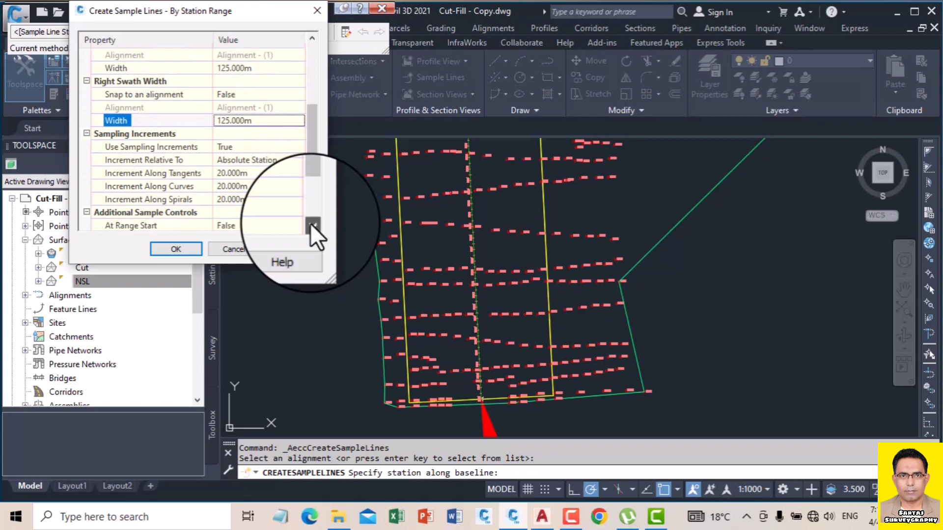
pyautogui.click(312, 225)
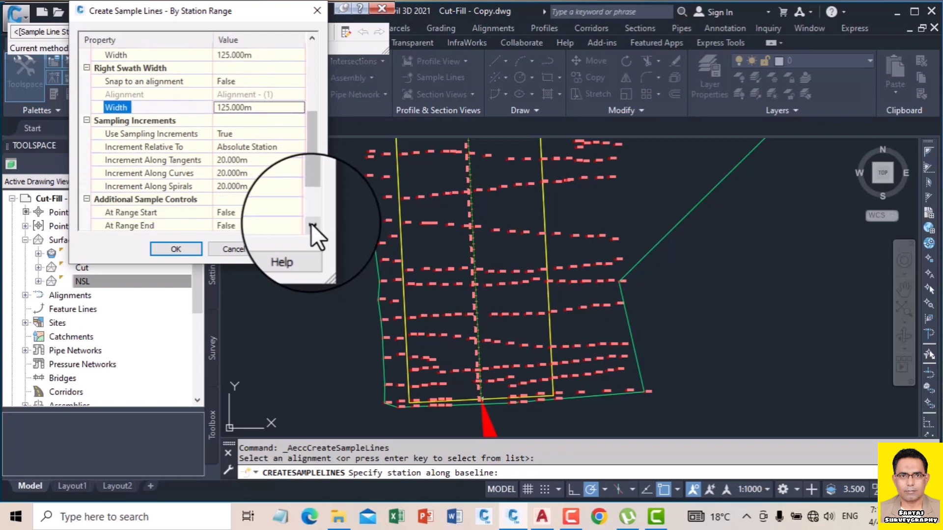
pyautogui.click(239, 160)
pyautogui.write('10')
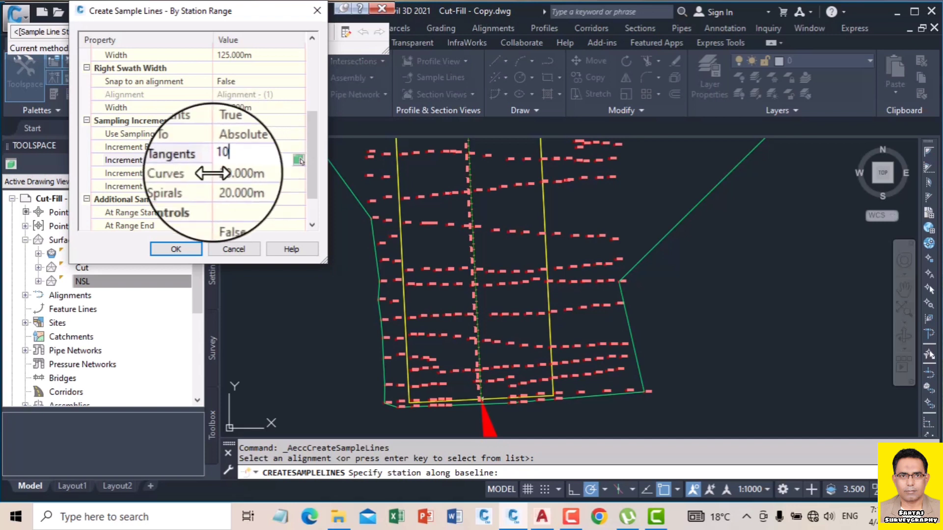
pyautogui.click(239, 173)
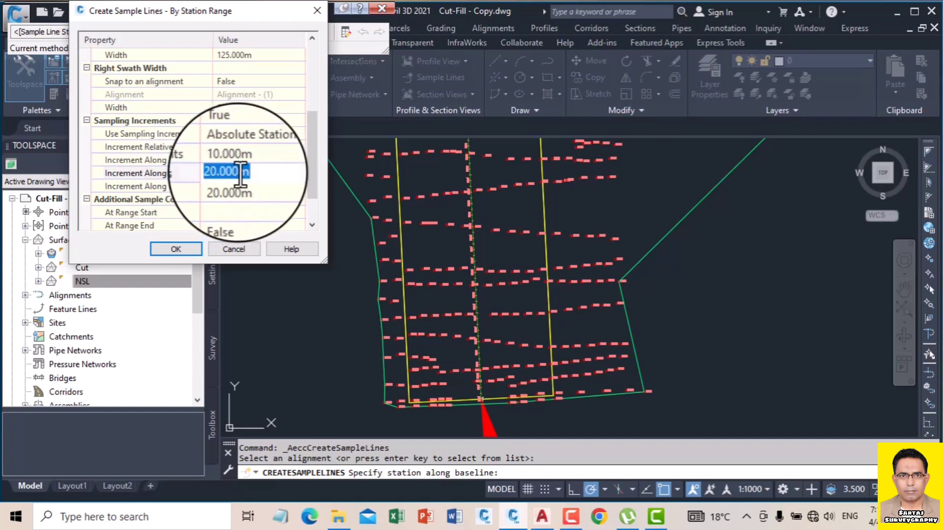
pyautogui.write('10')
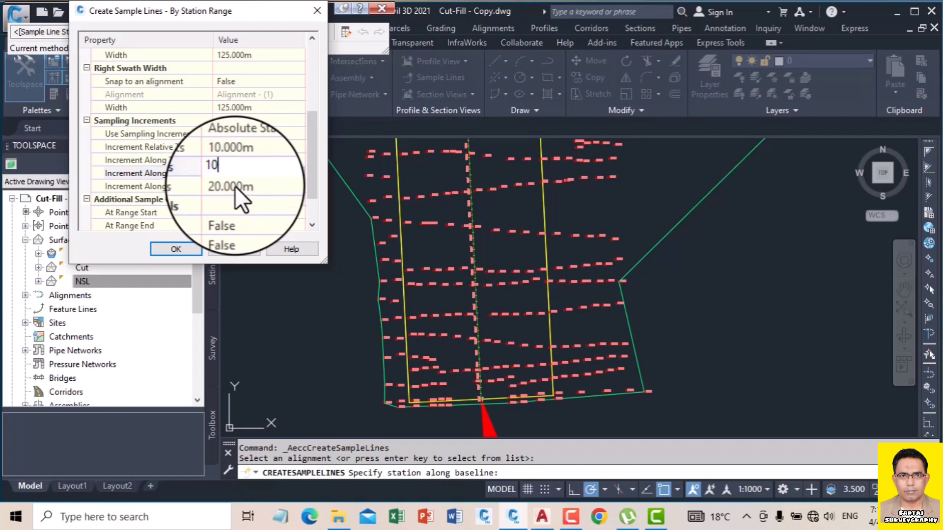
pyautogui.click(239, 187)
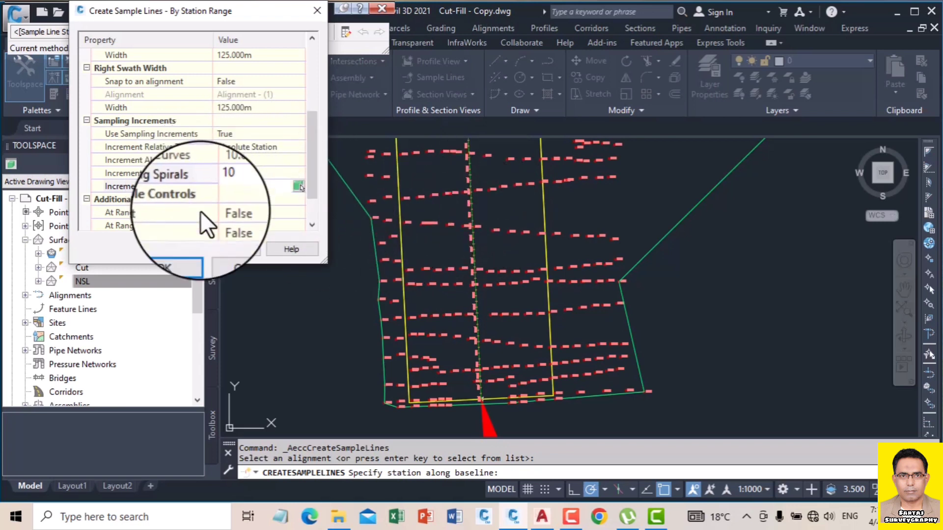
# Step: Set At Range Start and At Range End to True and generate the sample lines along the alignment
pyautogui.click(236, 212)
pyautogui.click(231, 235)
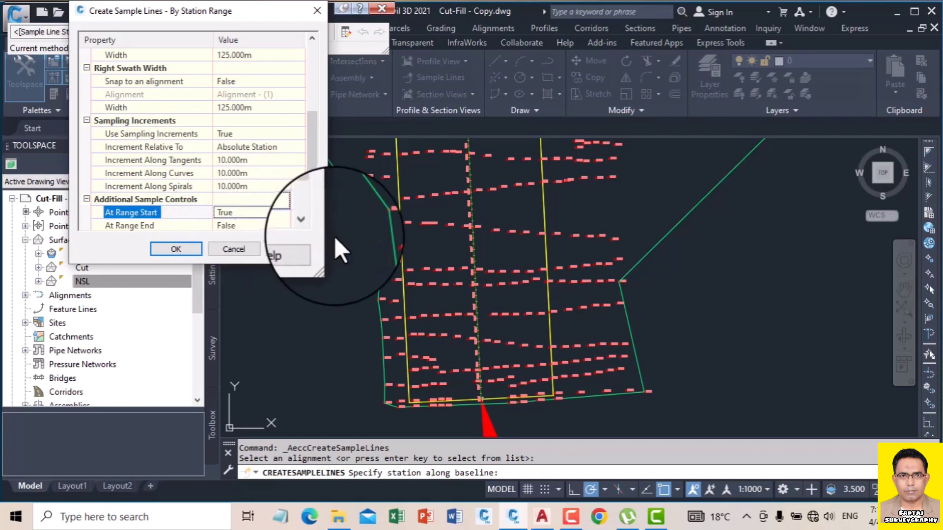
pyautogui.click(311, 225)
pyautogui.click(312, 225)
pyautogui.click(312, 225)
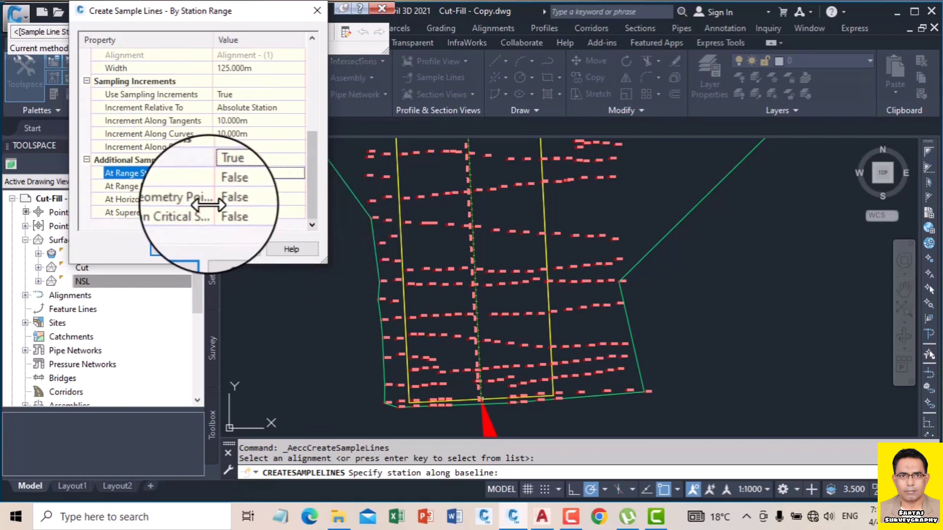
pyautogui.click(230, 186)
pyautogui.click(234, 208)
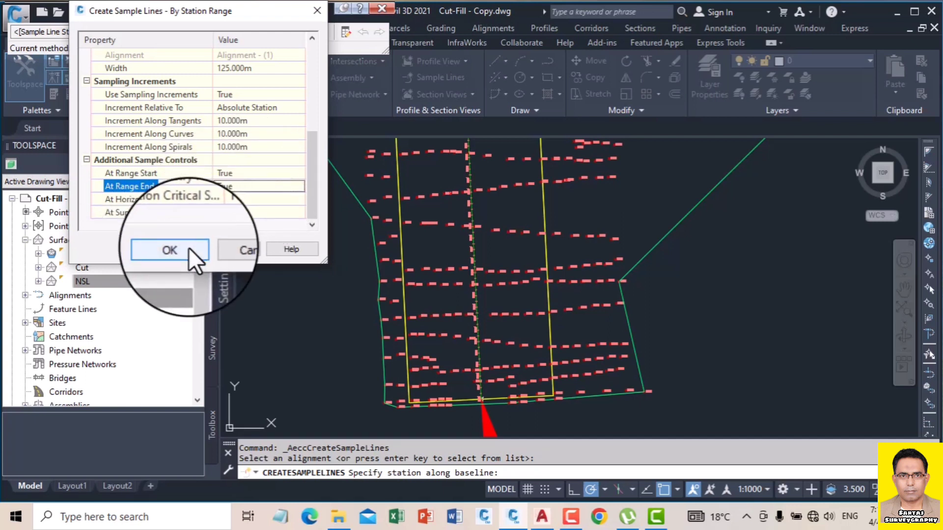
pyautogui.click(170, 250)
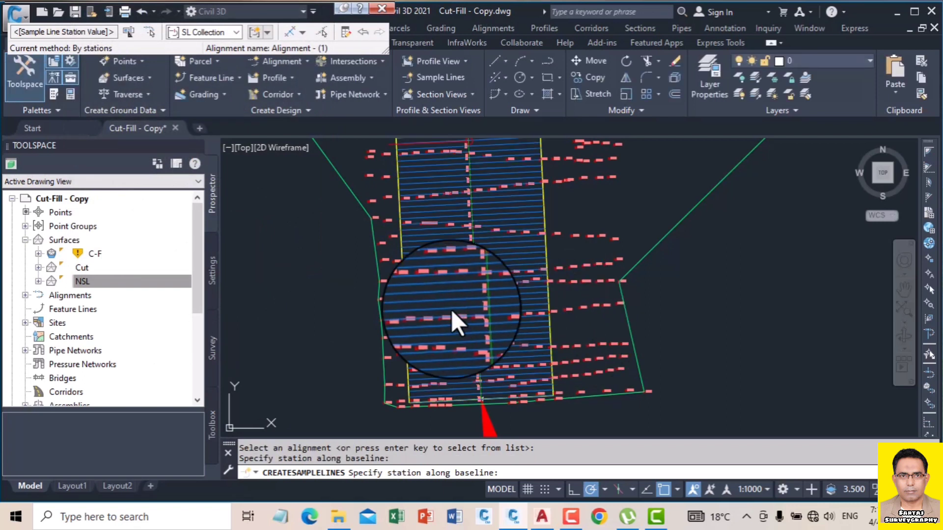
pyautogui.scroll(2, 405, 317)
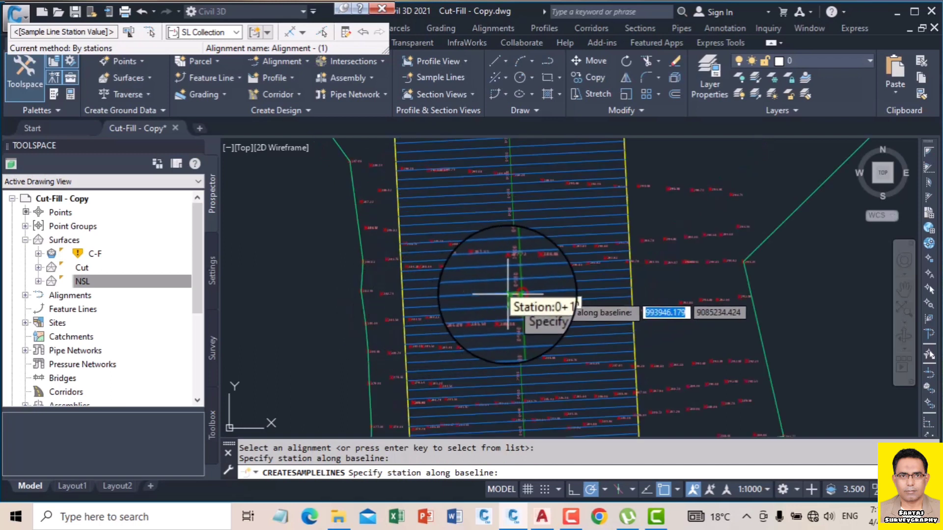
# Step: End the sample line command and examine the sample lines and station labels from the start to the end of the alignment
pyautogui.scroll(-3, 508, 294)
pyautogui.press('Escape')
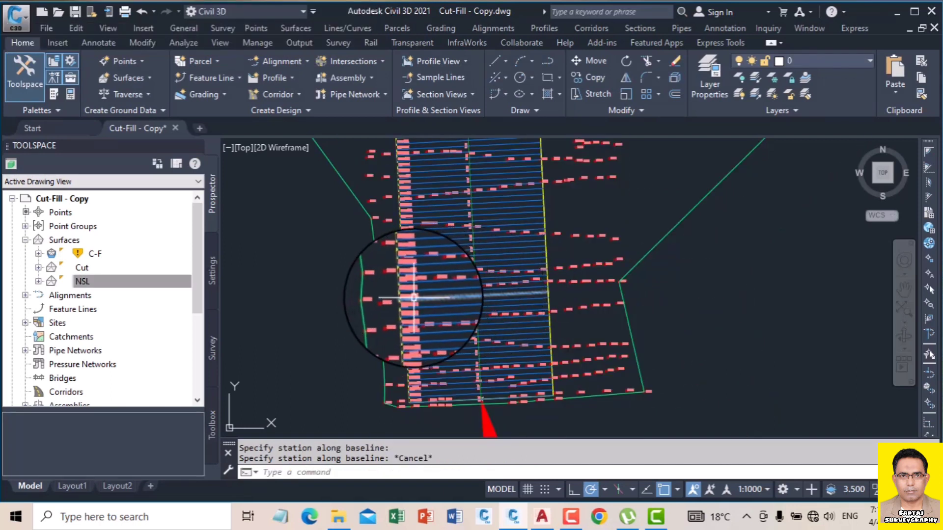
pyautogui.scroll(5, 474, 400)
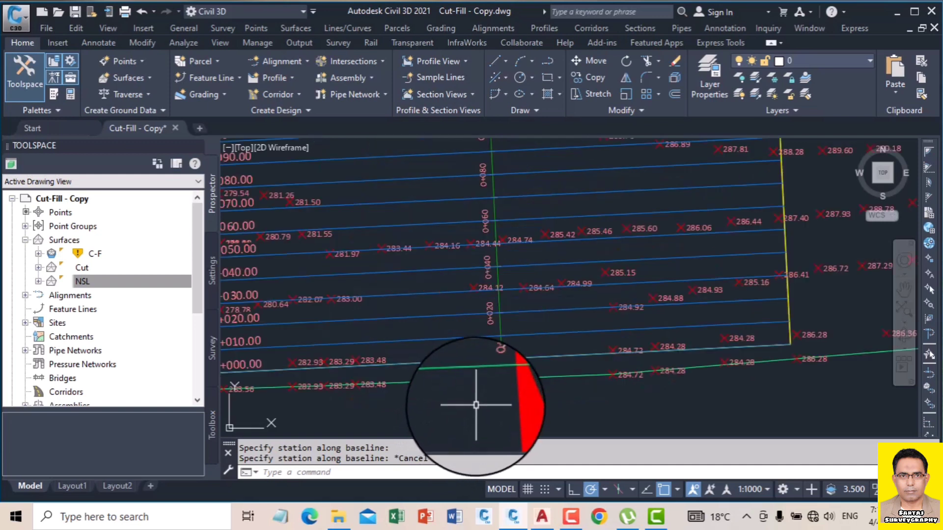
pyautogui.scroll(1, 491, 328)
pyautogui.scroll(-5, 504, 353)
pyautogui.scroll(4, 328, 362)
pyautogui.scroll(-5, 330, 362)
pyautogui.scroll(3, 422, 432)
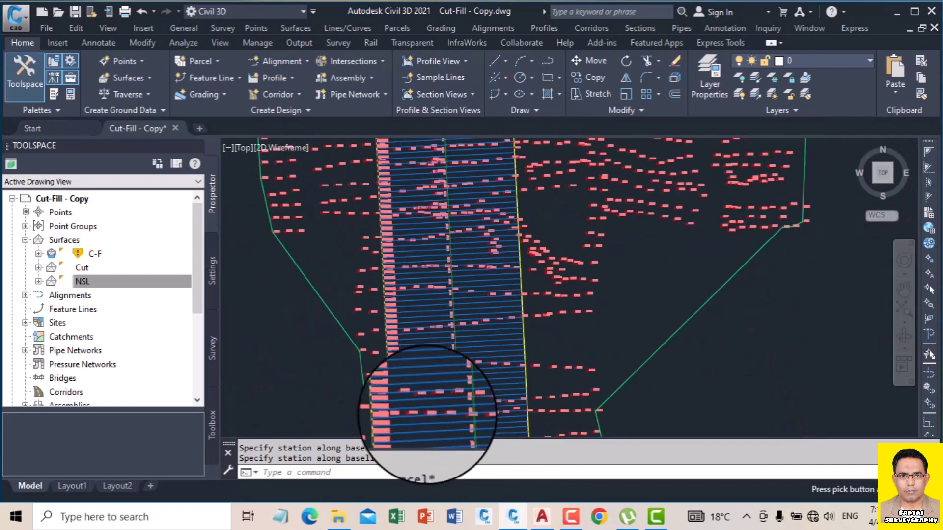
pyautogui.scroll(5, 405, 253)
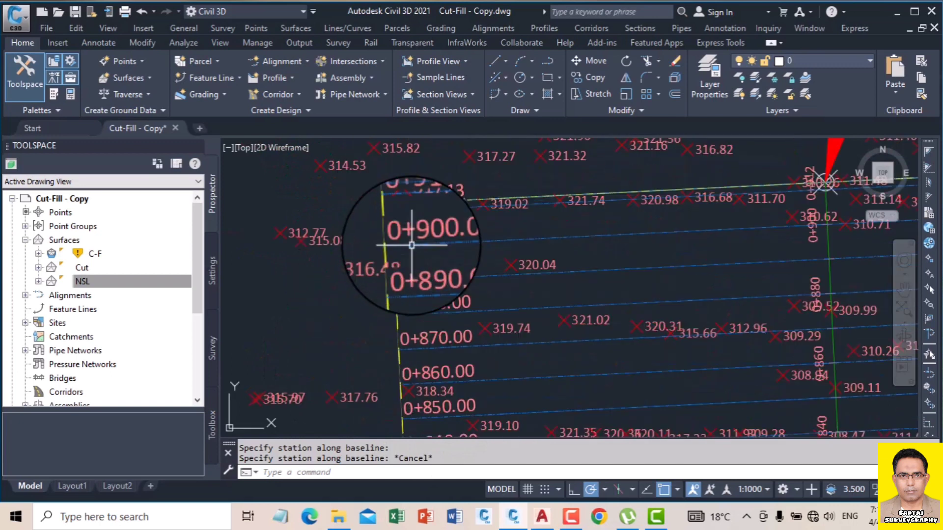
pyautogui.scroll(-5, 407, 211)
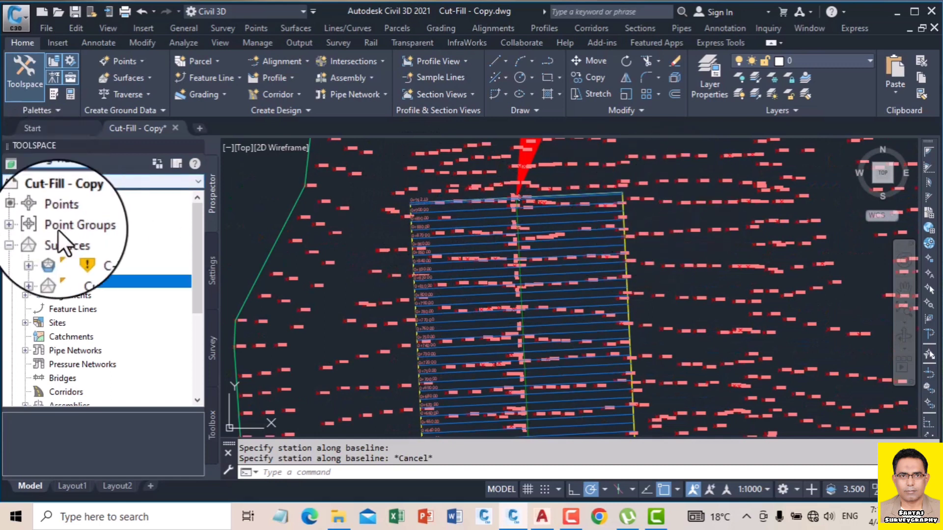
# Step: Set the point style and point label style of the _All Points point group to <none>
pyautogui.click(28, 228)
pyautogui.rightClick(96, 239)
pyautogui.click(148, 228)
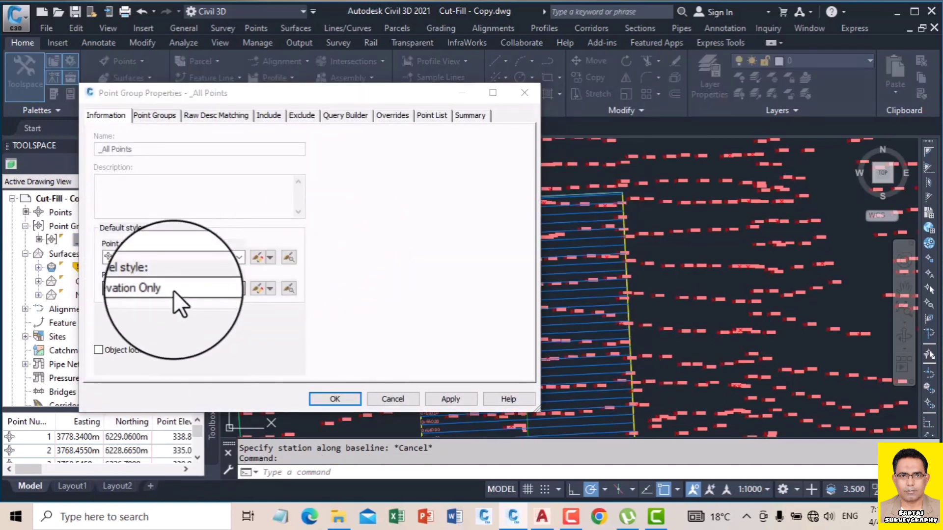
pyautogui.click(173, 290)
pyautogui.click(153, 302)
pyautogui.click(158, 259)
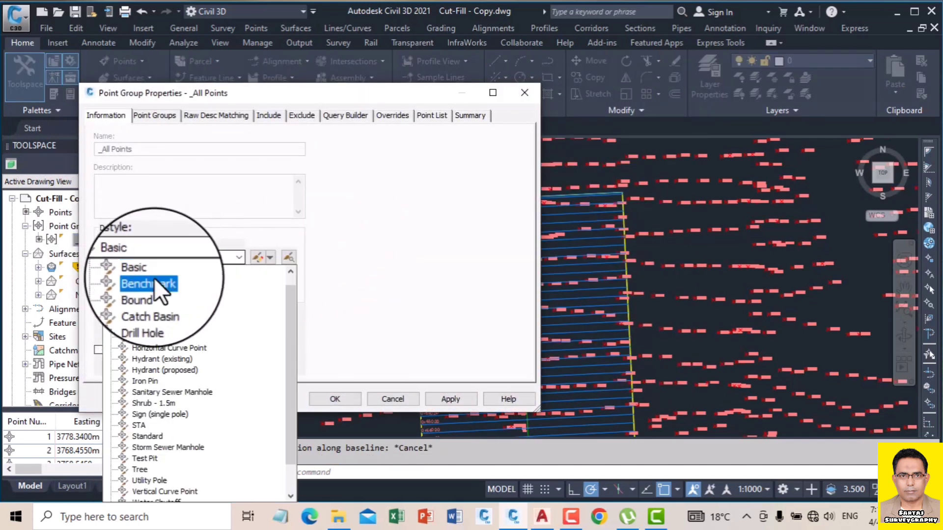
pyautogui.click(147, 270)
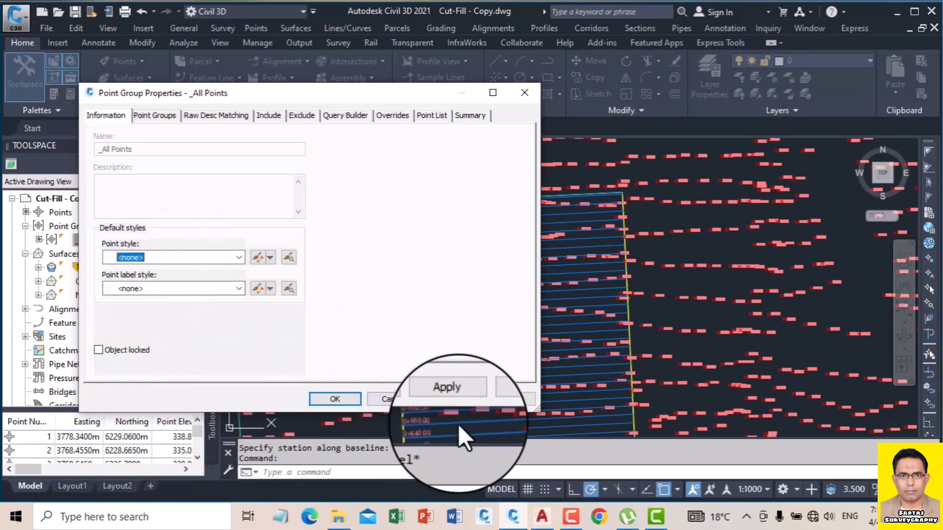
pyautogui.click(444, 400)
pyautogui.click(337, 400)
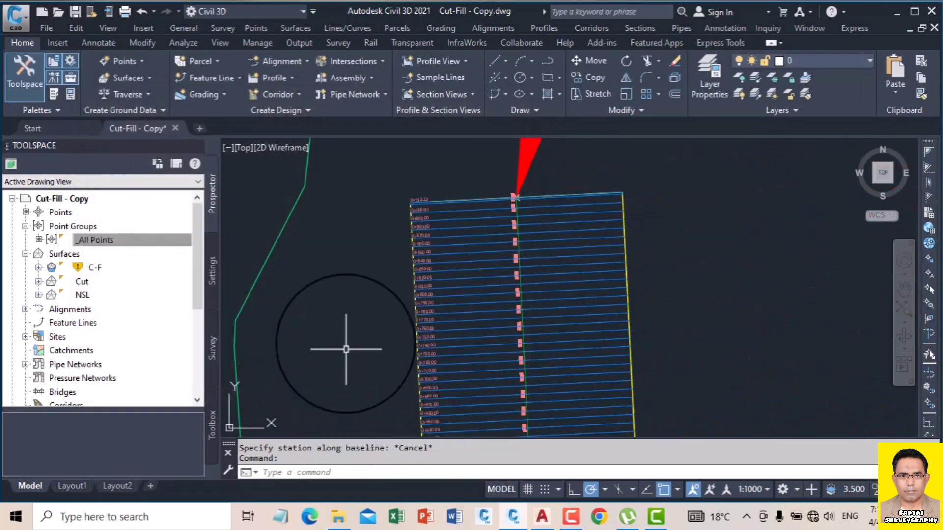
pyautogui.scroll(-5, 406, 257)
pyautogui.scroll(2, 406, 257)
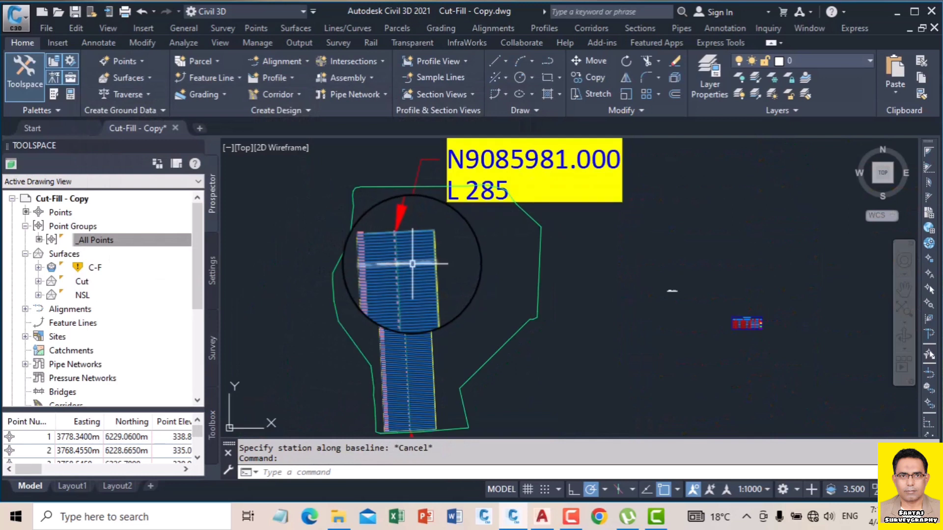
pyautogui.press('Escape')
pyautogui.scroll(3, 403, 254)
pyautogui.scroll(4, 403, 254)
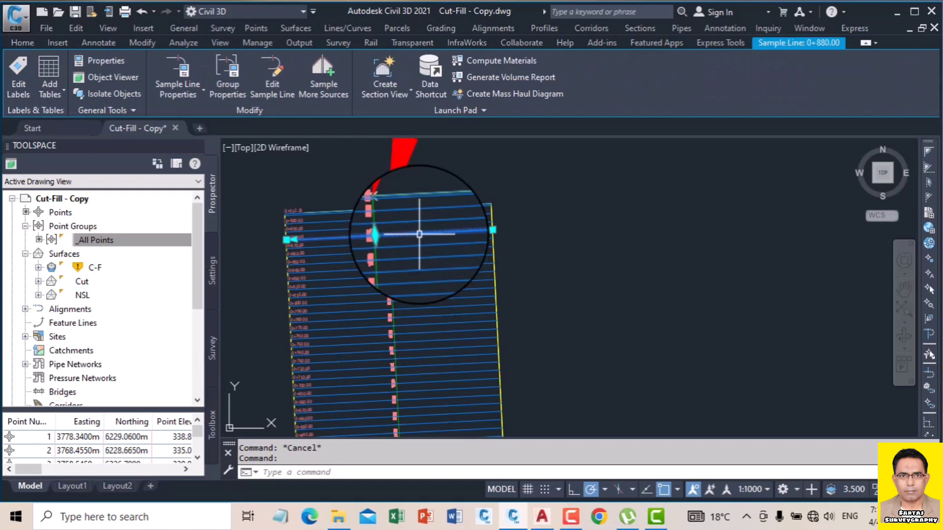
pyautogui.press('Escape')
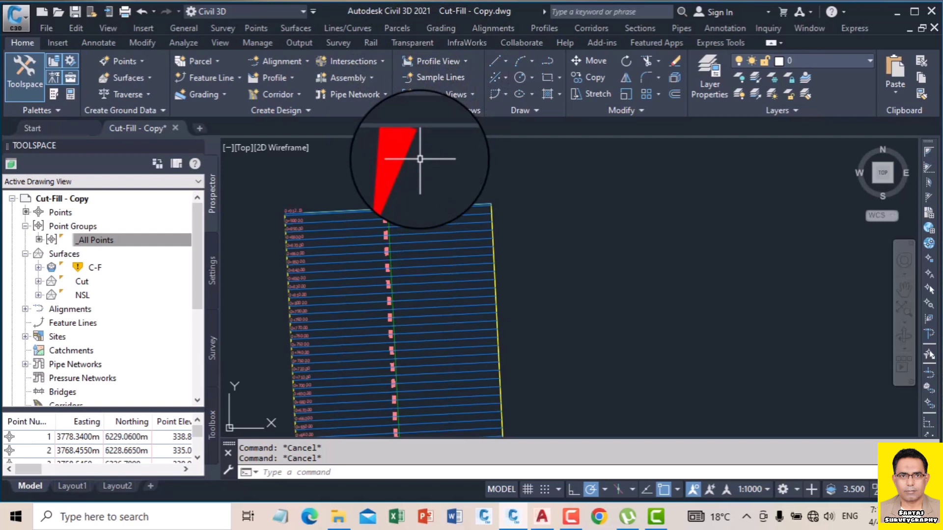
pyautogui.hotkey('ctrl', 'z')
# Step: Start a surface profile along Alignment - (1) and add the Cut and NSL surfaces to the profile list
pyautogui.click(278, 78)
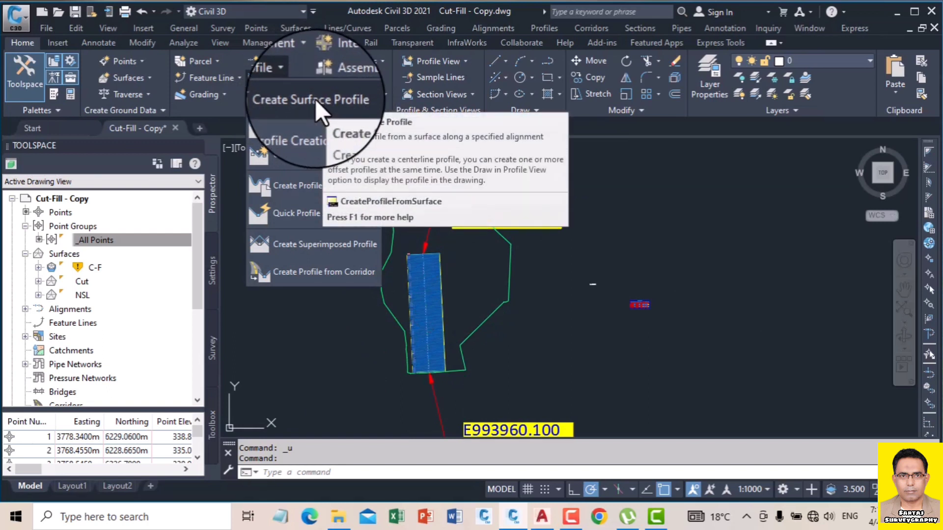
pyautogui.click(314, 99)
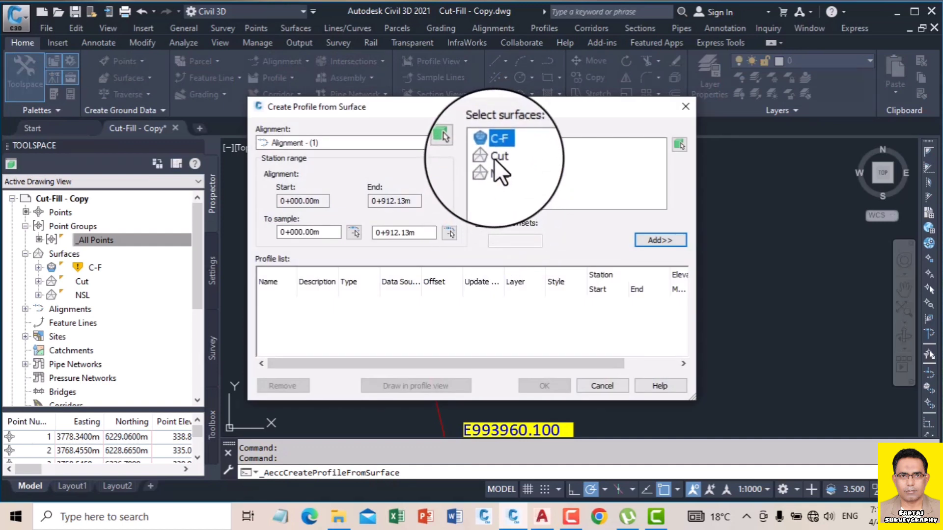
pyautogui.click(496, 157)
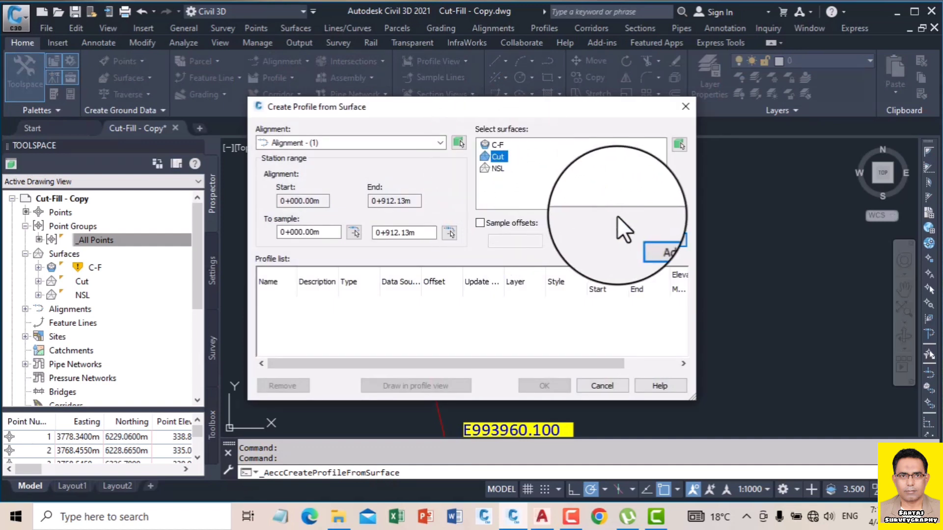
pyautogui.click(650, 238)
pyautogui.click(498, 169)
pyautogui.click(650, 239)
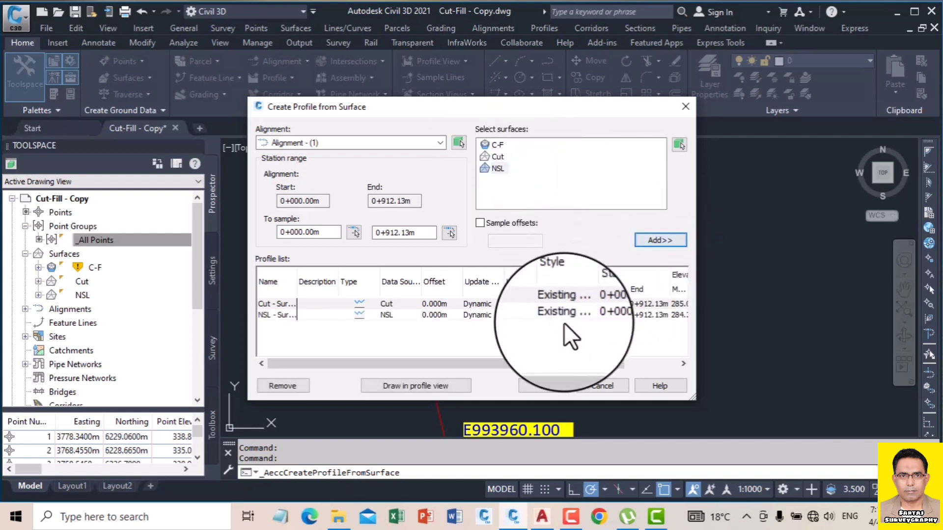
# Step: Change the style of the Cut surface profile to Design Profile
pyautogui.click(561, 304)
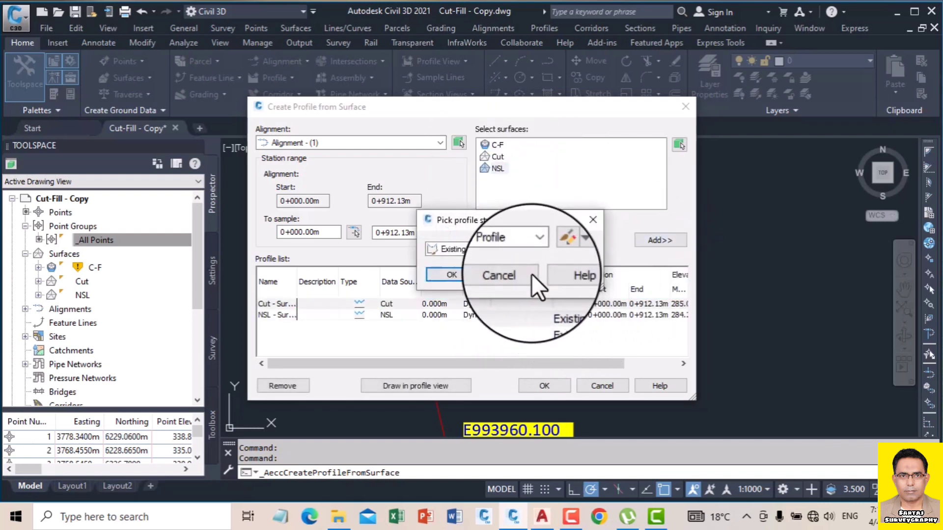
pyautogui.click(534, 250)
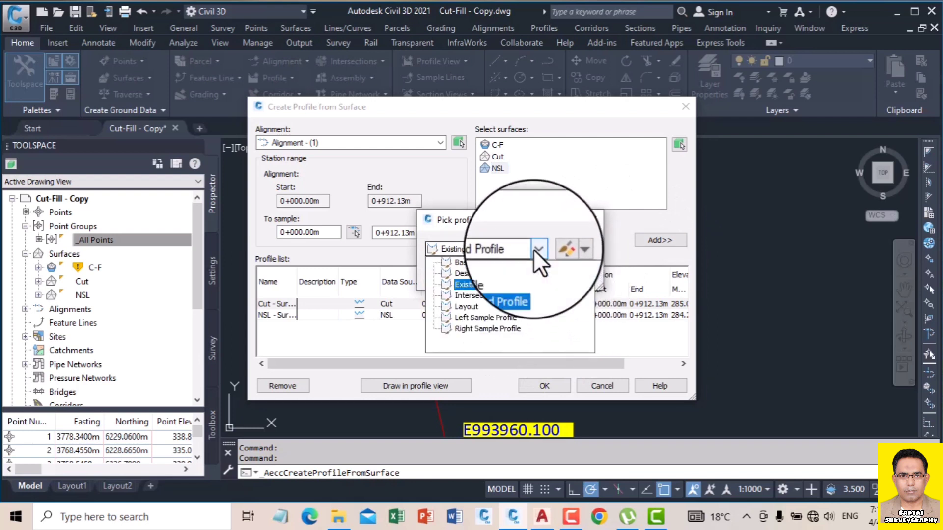
pyautogui.click(480, 276)
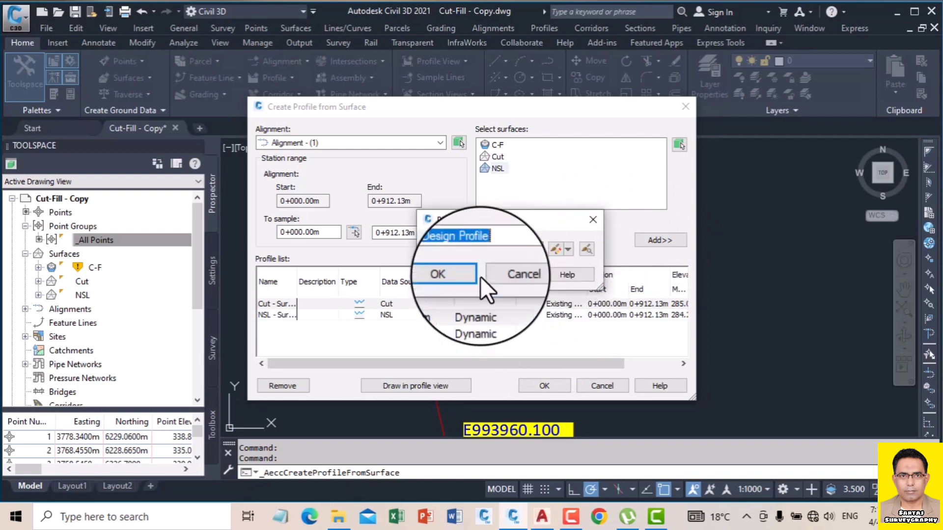
pyautogui.click(465, 273)
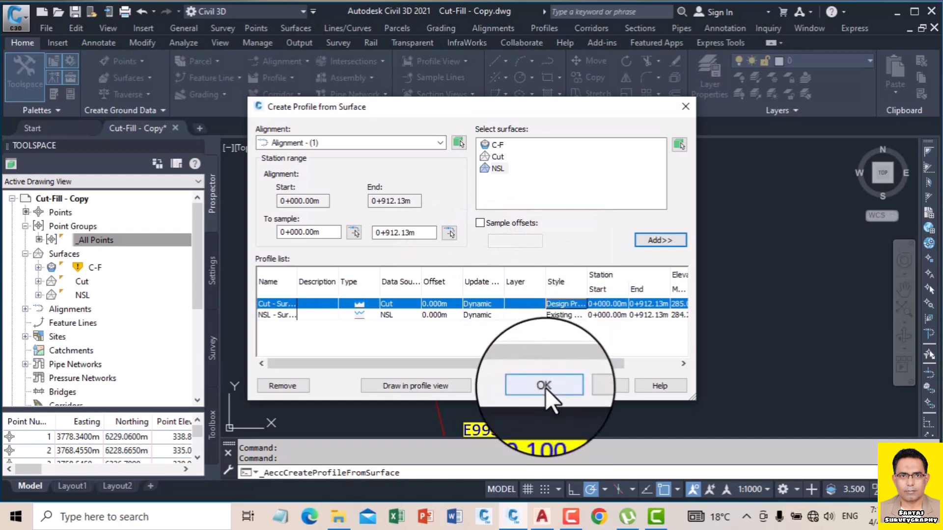
# Step: Draw the surface profiles in a profile view, keeping the Profile View style, automatic station range and automatic view height
pyautogui.click(438, 385)
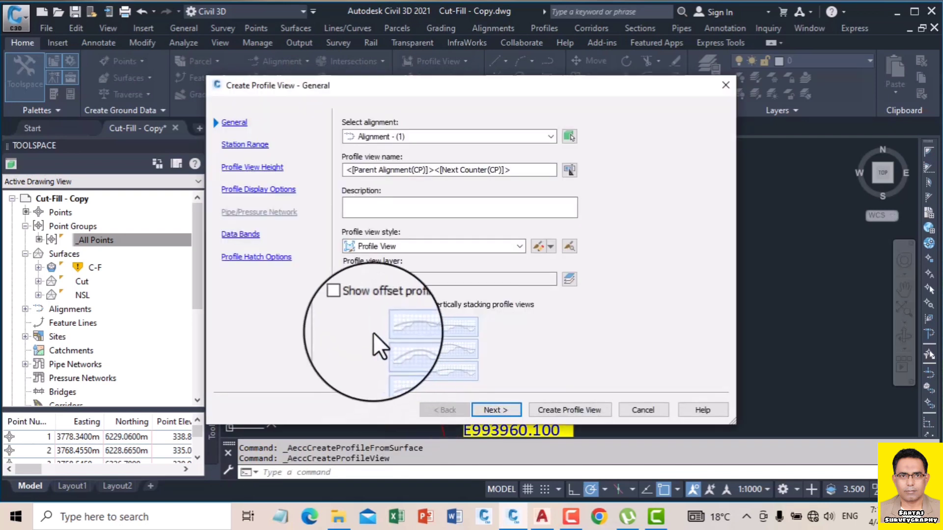
pyautogui.click(487, 409)
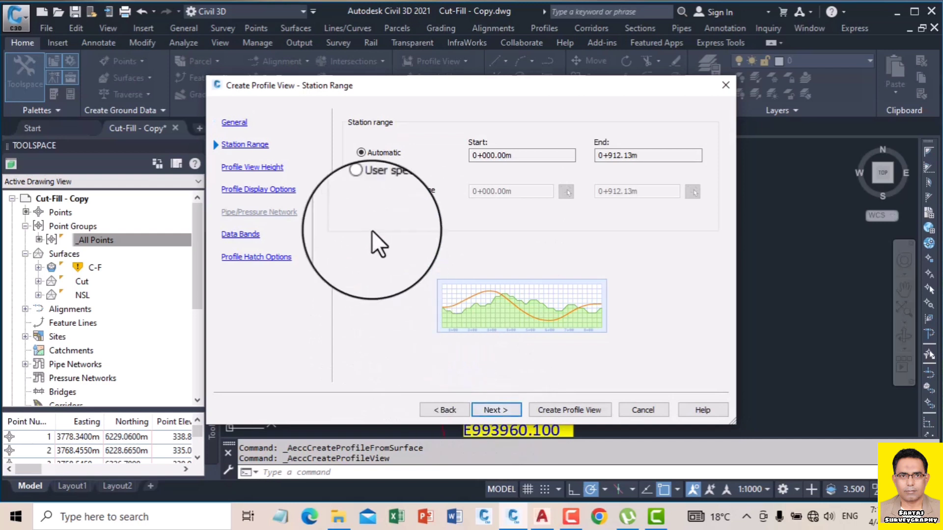
pyautogui.click(497, 411)
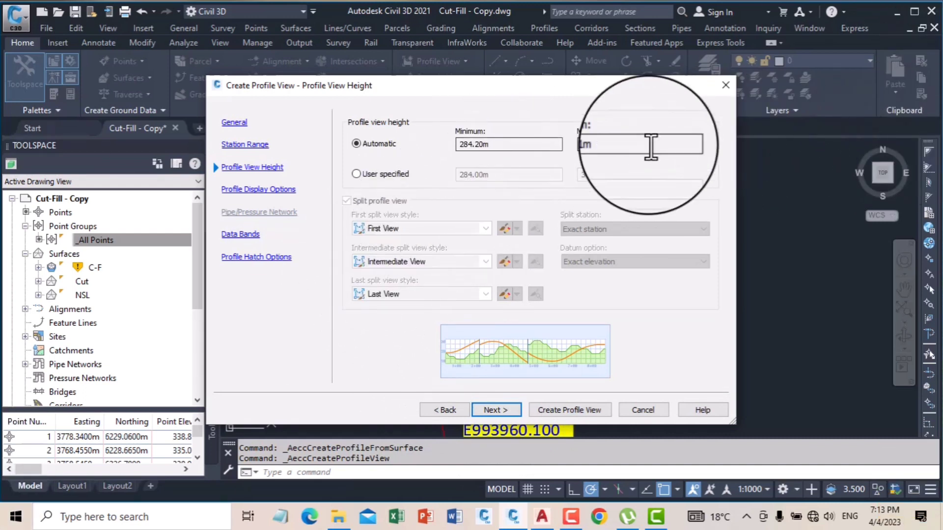
pyautogui.click(497, 410)
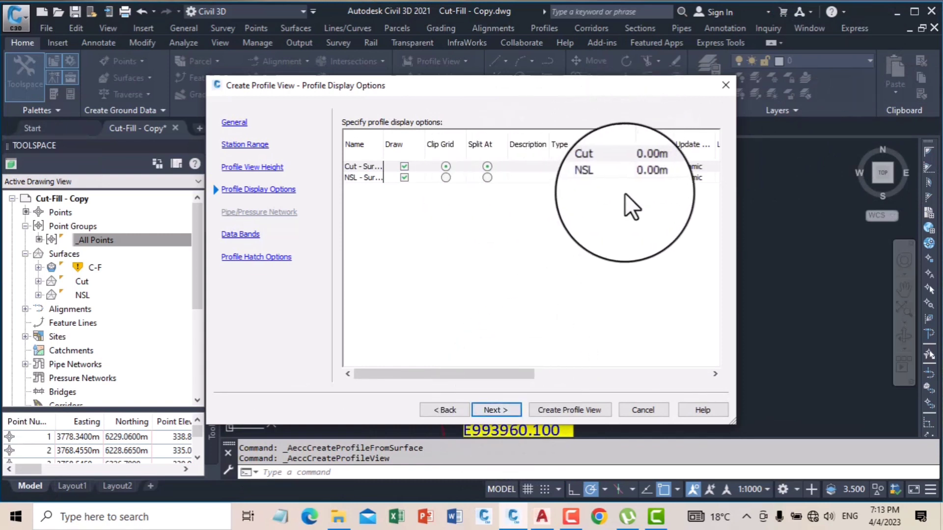
# Step: Assign the Complete Label Set to the Cut surface profile in the profile display options and continue to the data bands
pyautogui.click(651, 166)
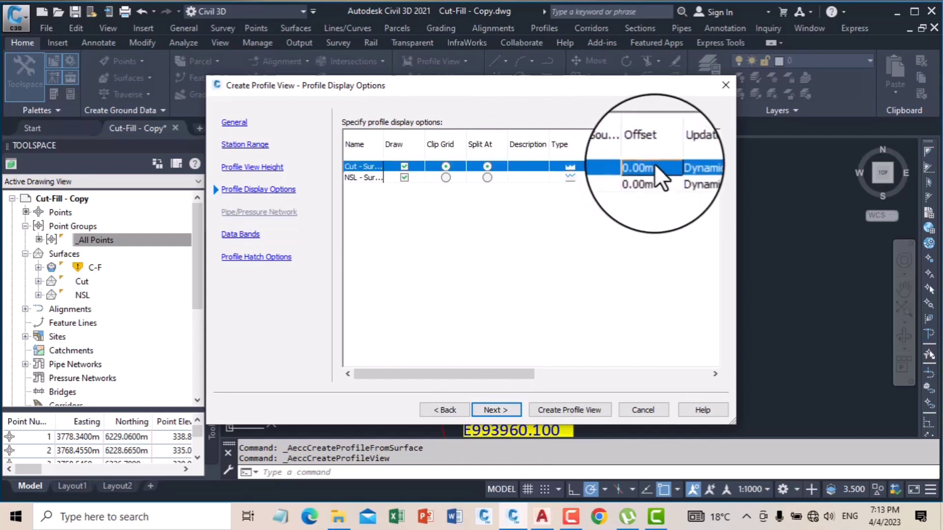
pyautogui.moveTo(523, 374); pyautogui.dragTo(670, 374)
pyautogui.click(561, 166)
pyautogui.click(560, 166)
pyautogui.click(496, 249)
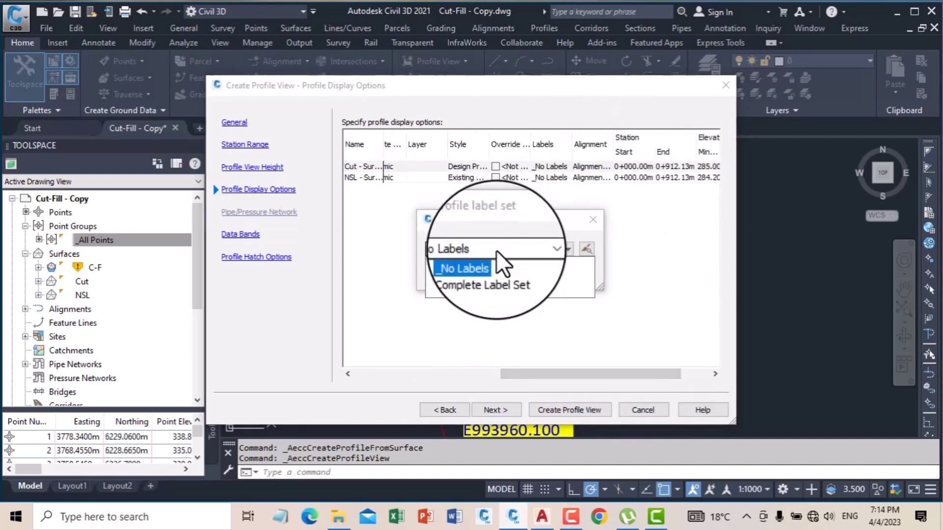
pyautogui.click(493, 272)
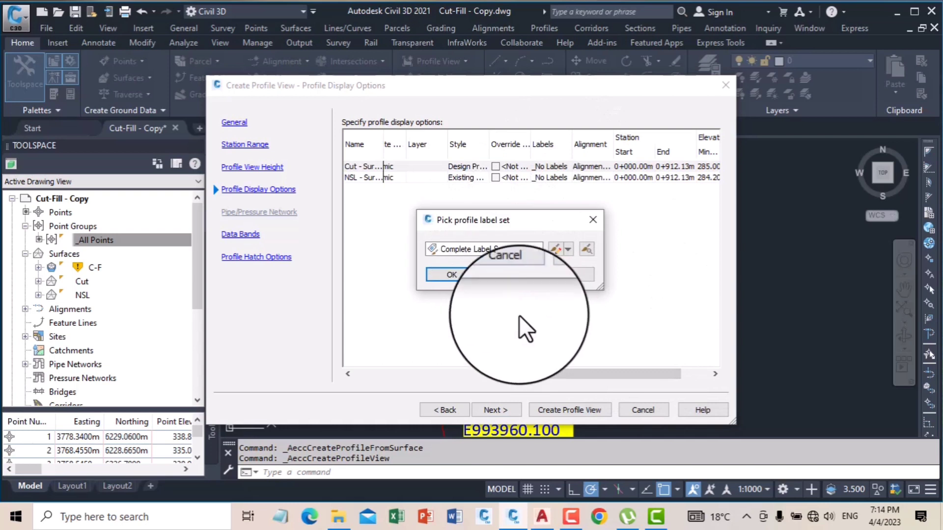
pyautogui.click(453, 274)
pyautogui.click(496, 410)
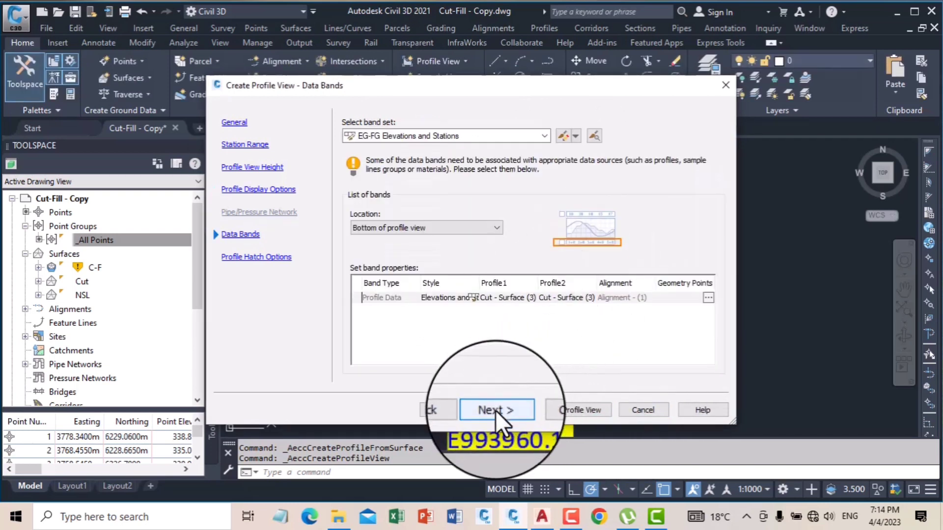
# Step: Keep EG-FG Elevations and Stations as the data band set and proceed to the profile hatch options
pyautogui.click(496, 411)
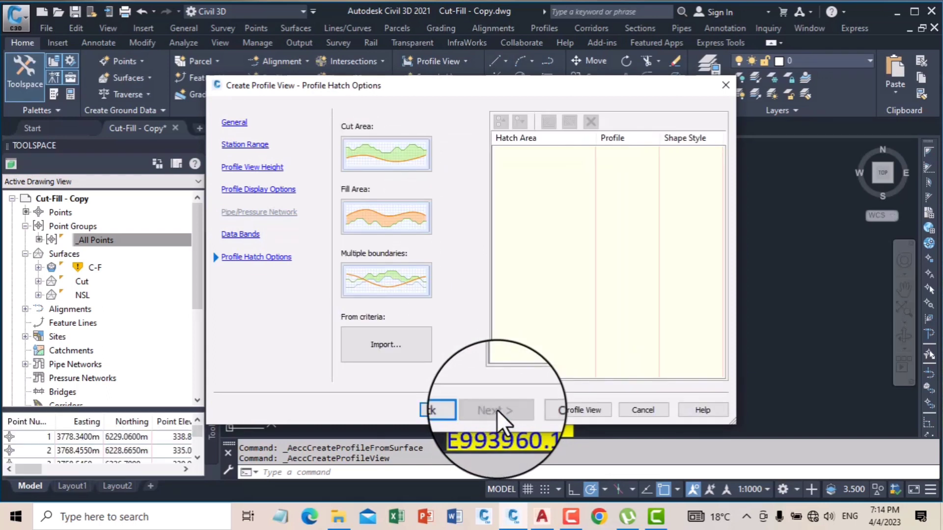
pyautogui.click(442, 410)
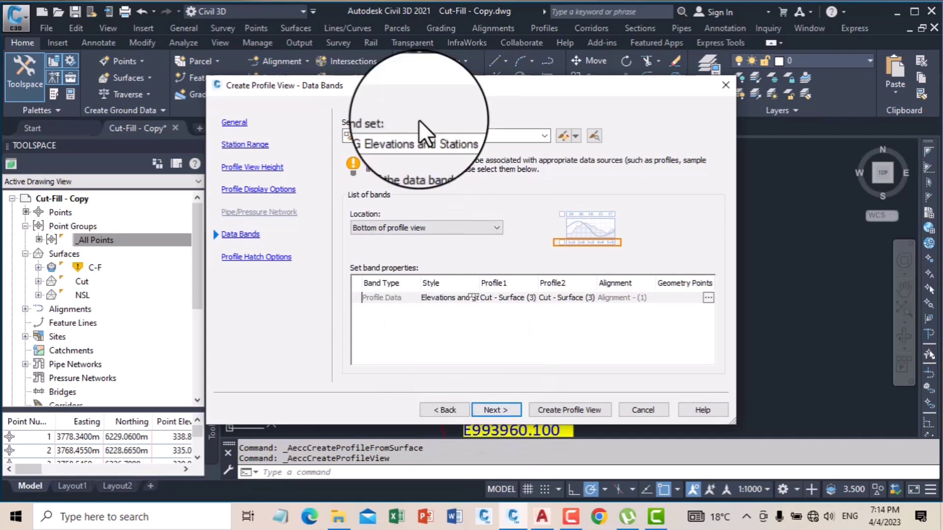
pyautogui.click(485, 140)
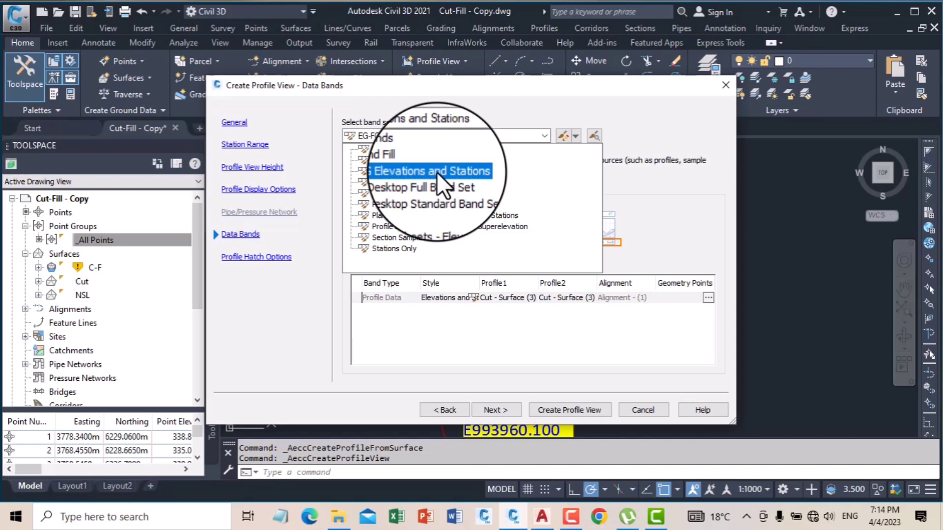
pyautogui.click(461, 172)
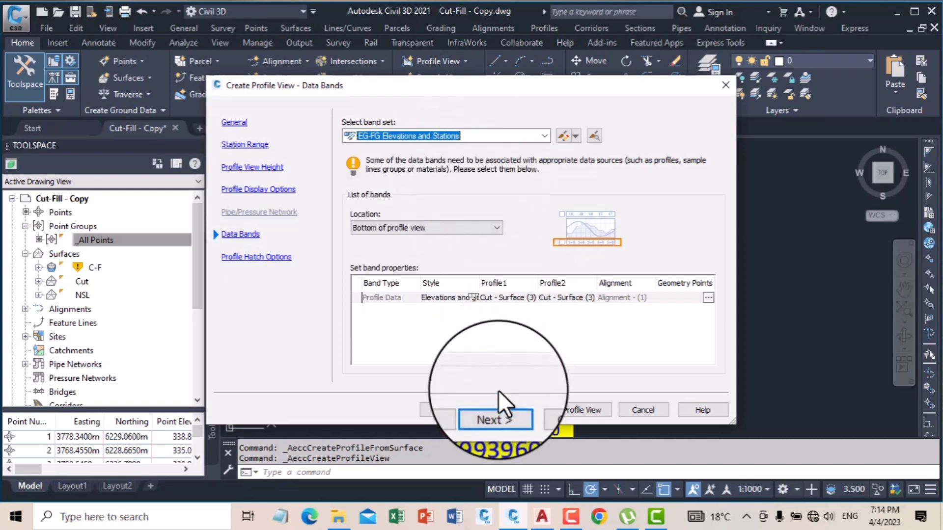
pyautogui.click(497, 410)
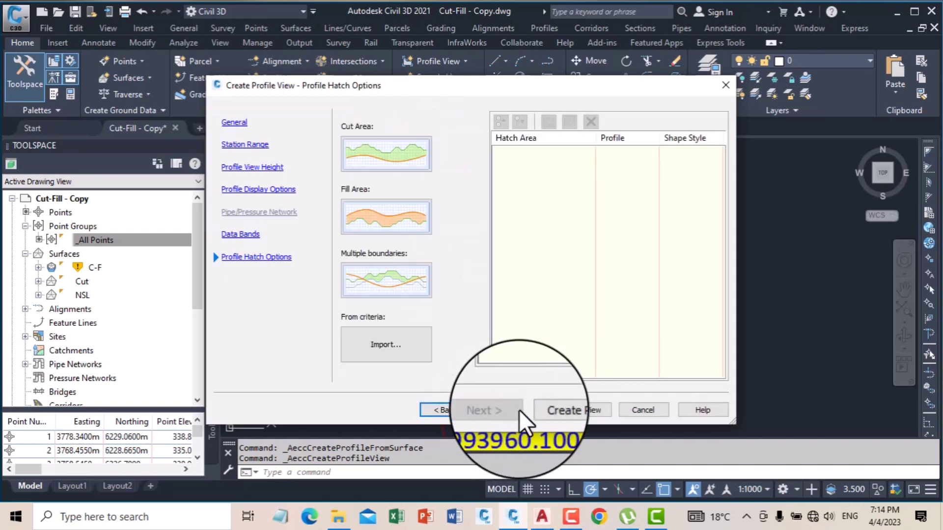
# Step: Add a cut hatch area with NSL - Surface (4) as the upper boundary and Cut - Surface (3) as the lower boundary
pyautogui.click(373, 151)
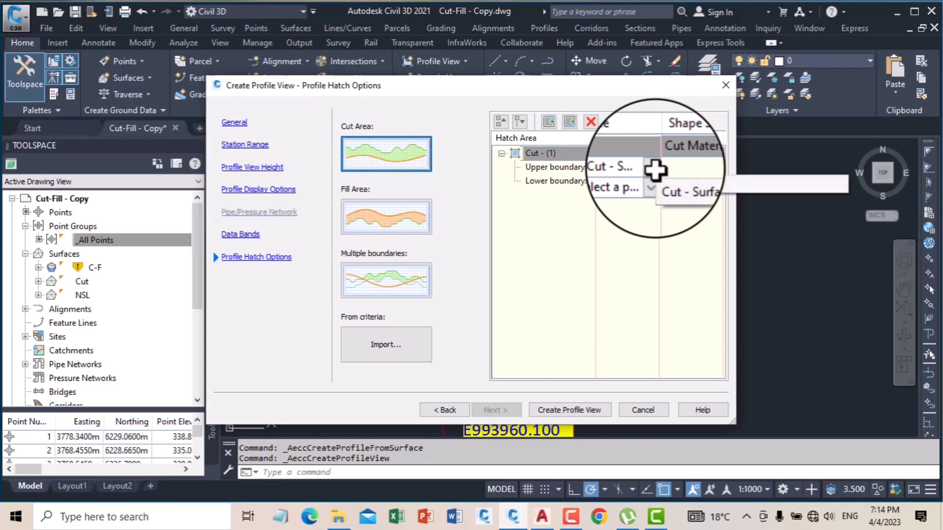
pyautogui.click(656, 170)
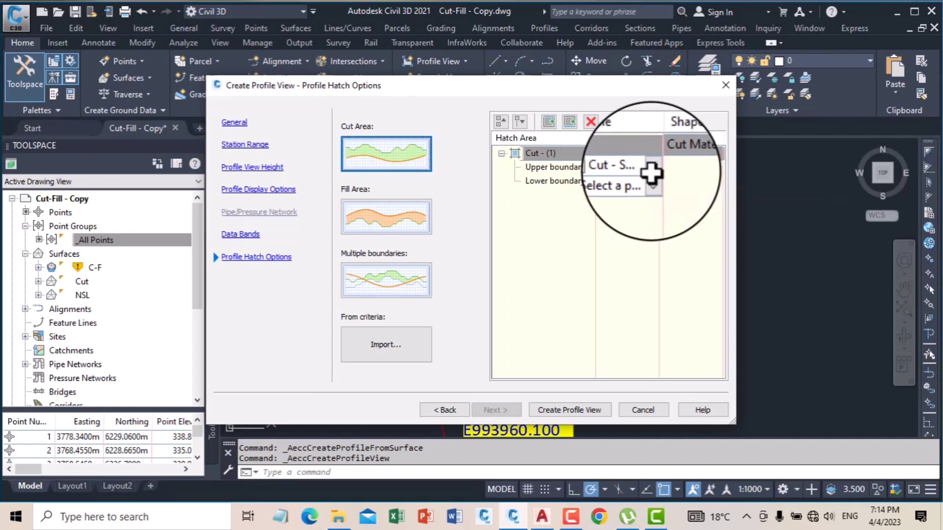
pyautogui.click(652, 182)
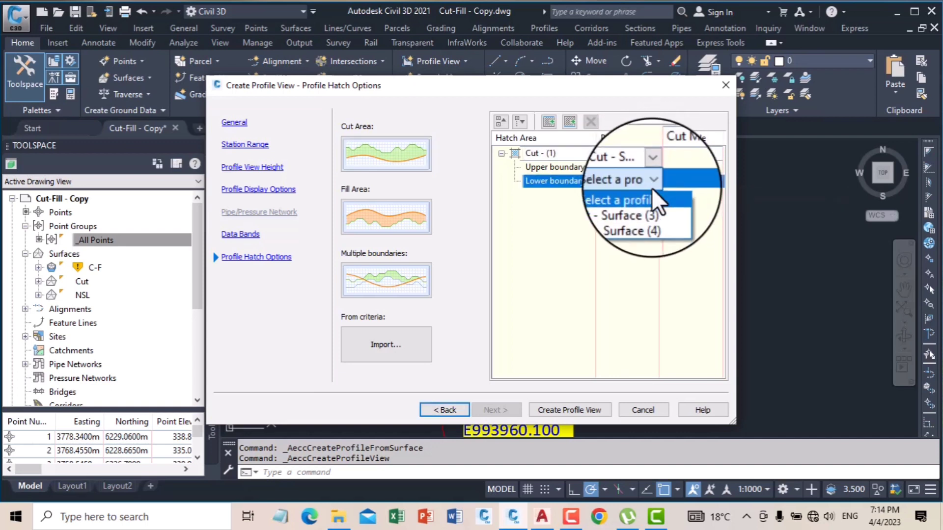
pyautogui.click(642, 217)
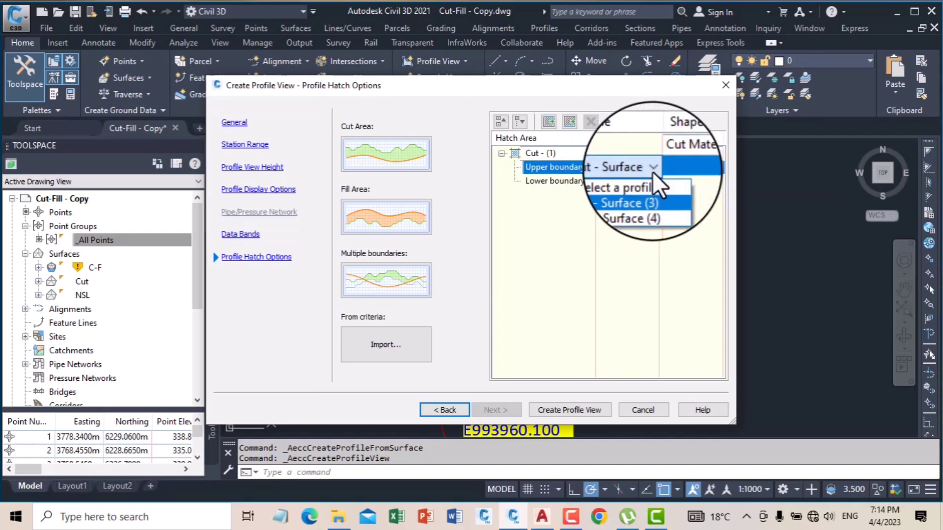
pyautogui.click(644, 204)
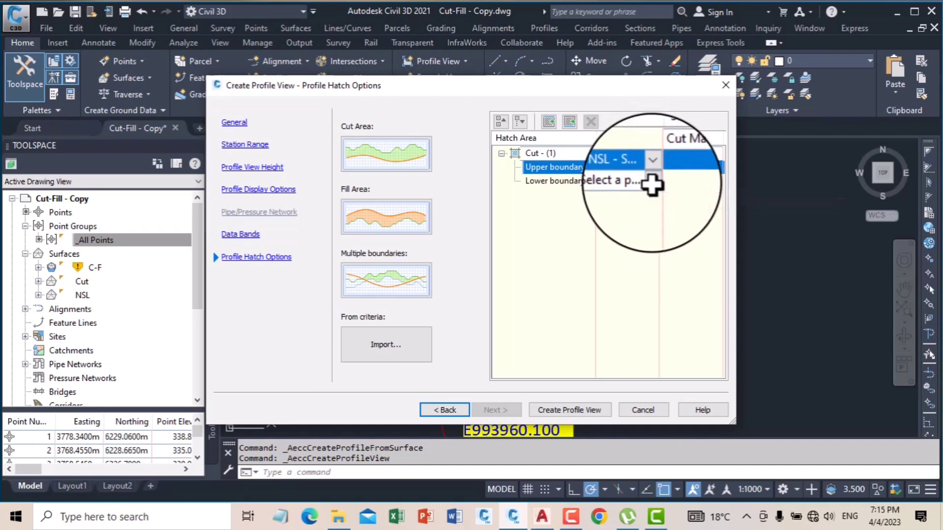
pyautogui.click(653, 184)
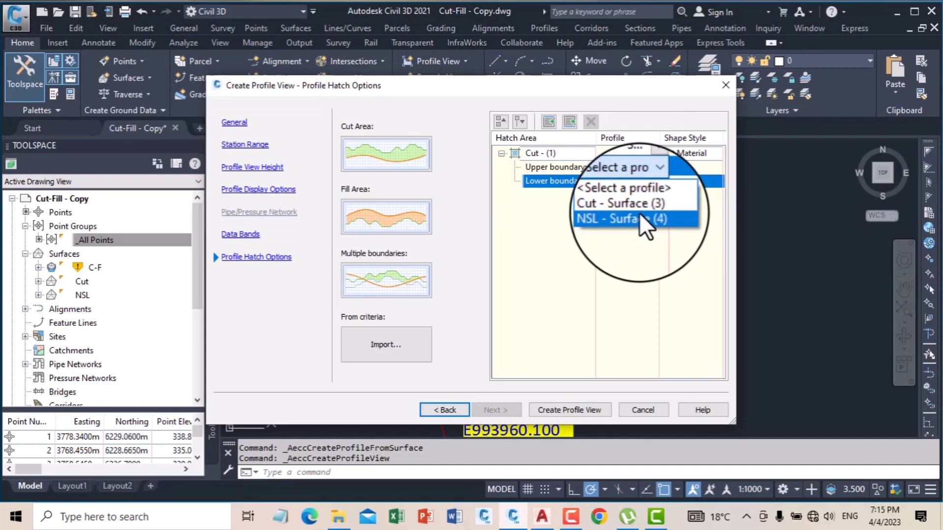
pyautogui.click(639, 205)
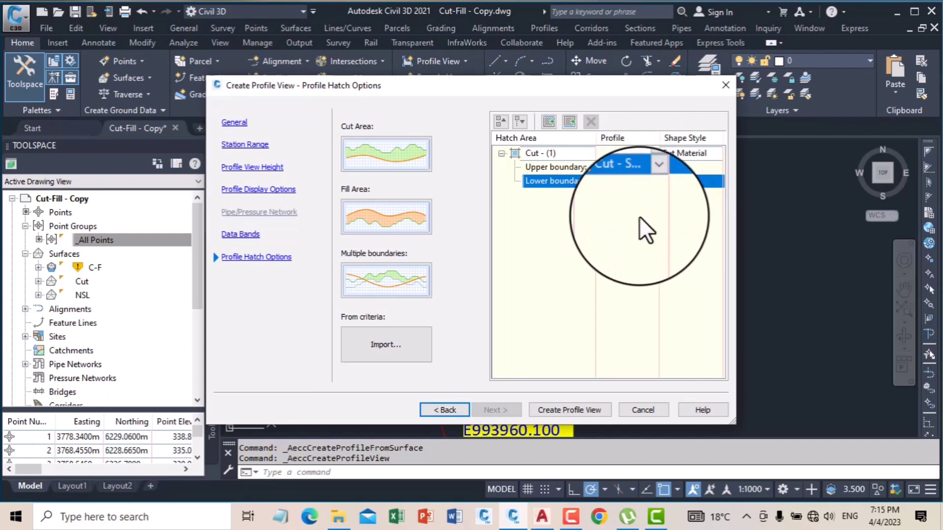
# Step: Add a fill hatch area with Cut - Surface (3) as the upper boundary and NSL - Surface (4) as the lower boundary
pyautogui.click(386, 216)
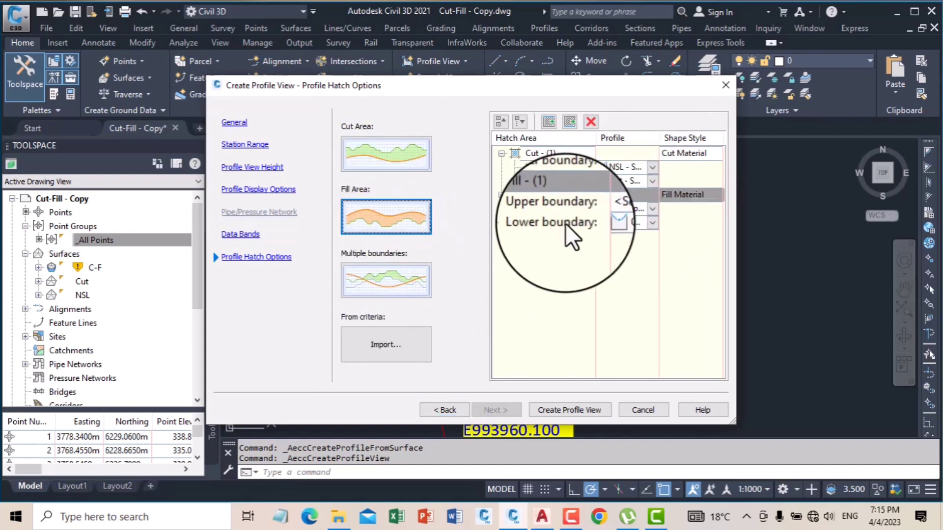
pyautogui.click(652, 213)
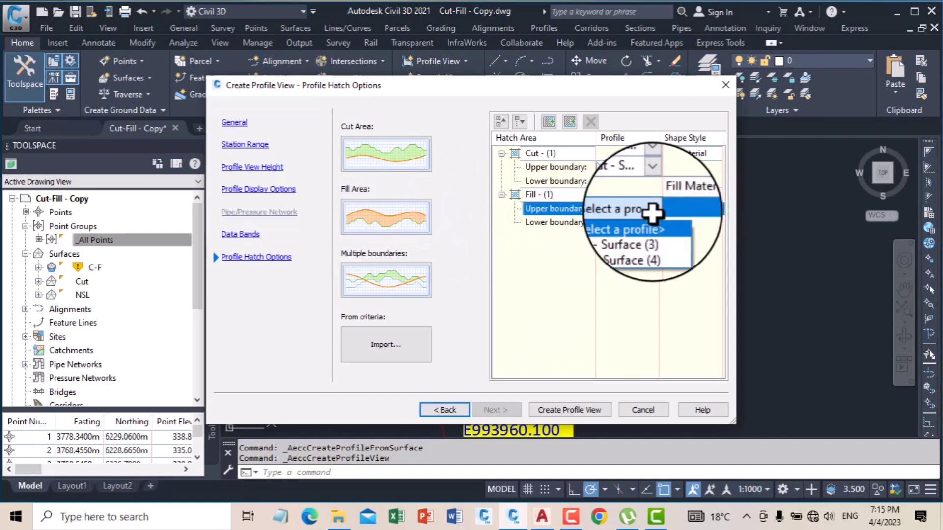
pyautogui.click(639, 237)
pyautogui.click(645, 222)
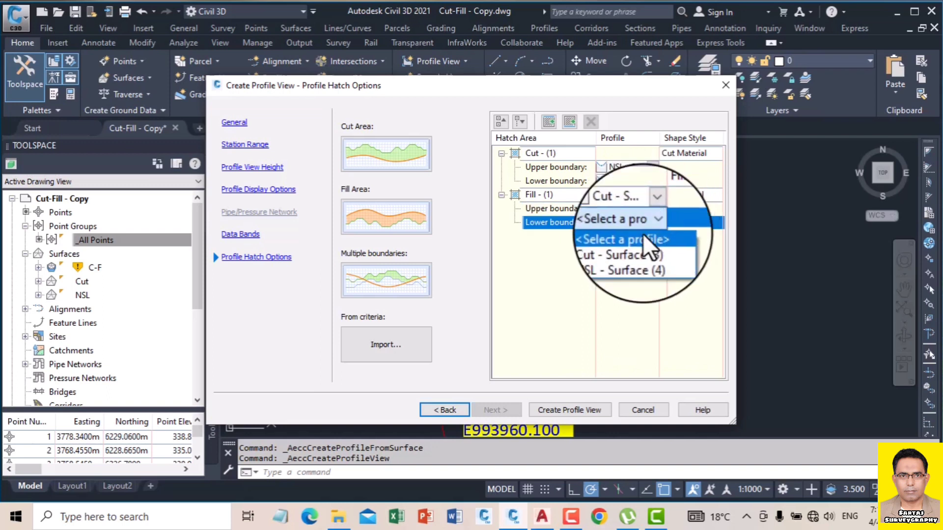
pyautogui.click(630, 258)
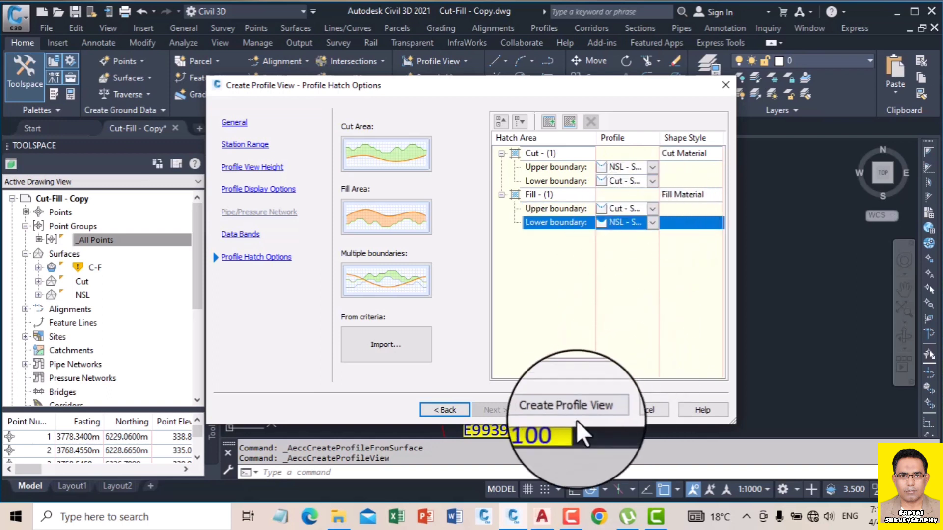
# Step: Create the profile view in the empty drawing area east of the site boundary and inspect its cut and fill hatching
pyautogui.click(565, 411)
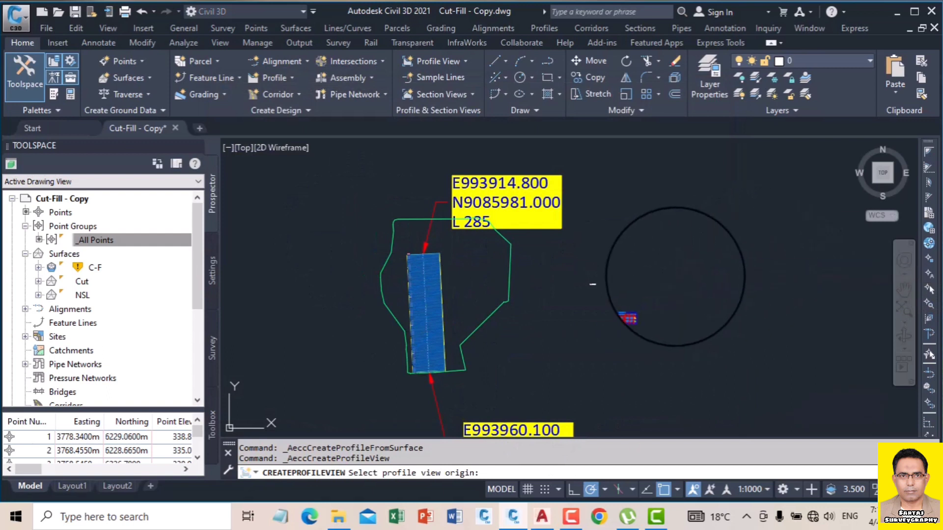
pyautogui.click(747, 264)
pyautogui.scroll(4, 808, 231)
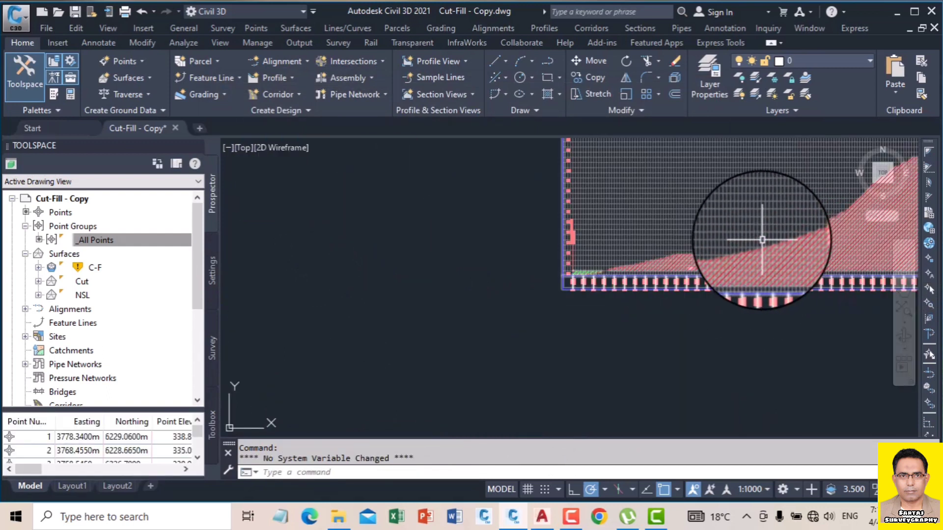
pyautogui.scroll(2, 762, 240)
pyautogui.scroll(3, 389, 271)
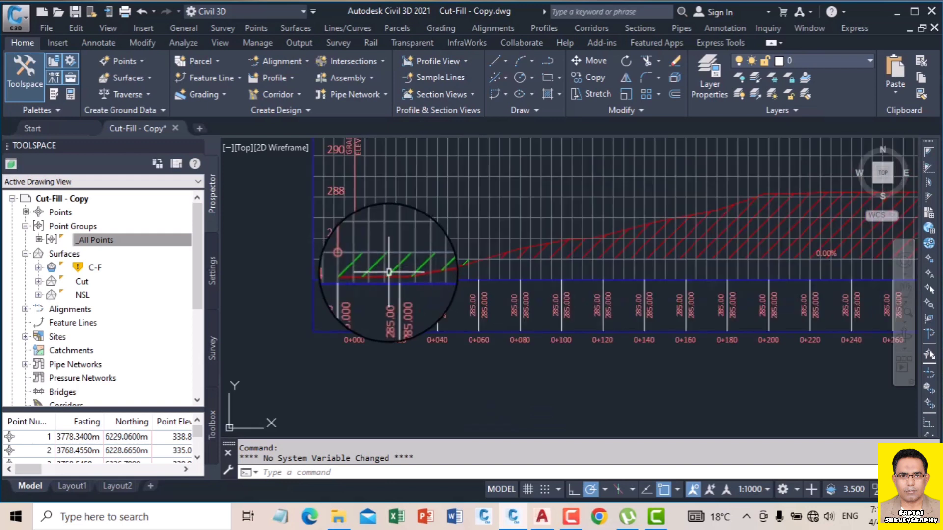
pyautogui.scroll(2, 388, 271)
pyautogui.scroll(-6, 393, 251)
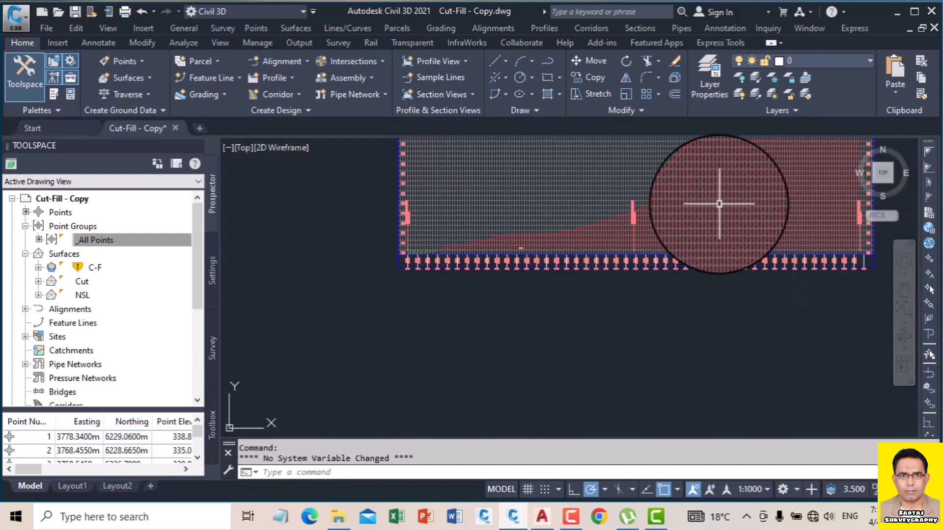
pyautogui.press('Escape')
pyautogui.press('Escape')
# Step: Edit the profile view style to clip both the vertical and horizontal grids to the highest profile(s)
pyautogui.scroll(-1, 659, 211)
pyautogui.scroll(2, 608, 162)
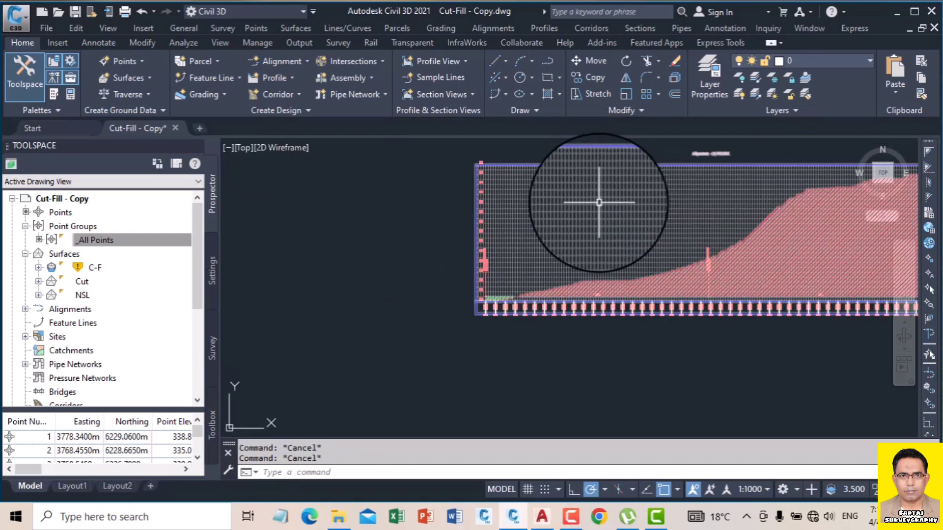
pyautogui.click(599, 202)
pyautogui.rightClick(592, 206)
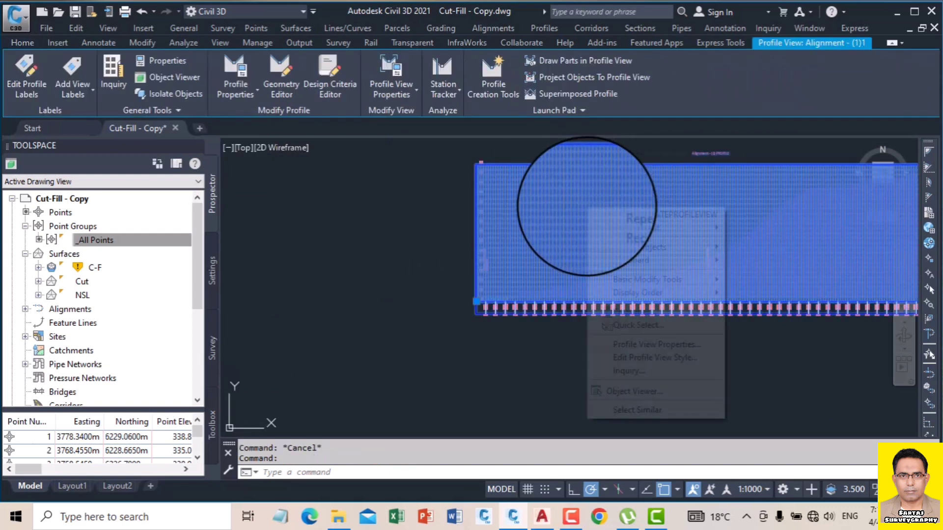
pyautogui.click(650, 355)
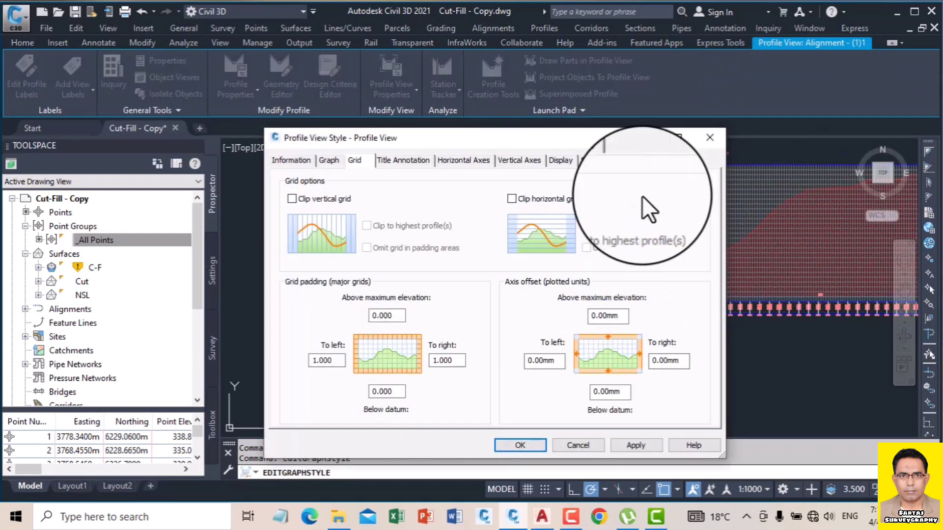
pyautogui.moveTo(488, 135); pyautogui.dragTo(290, 139)
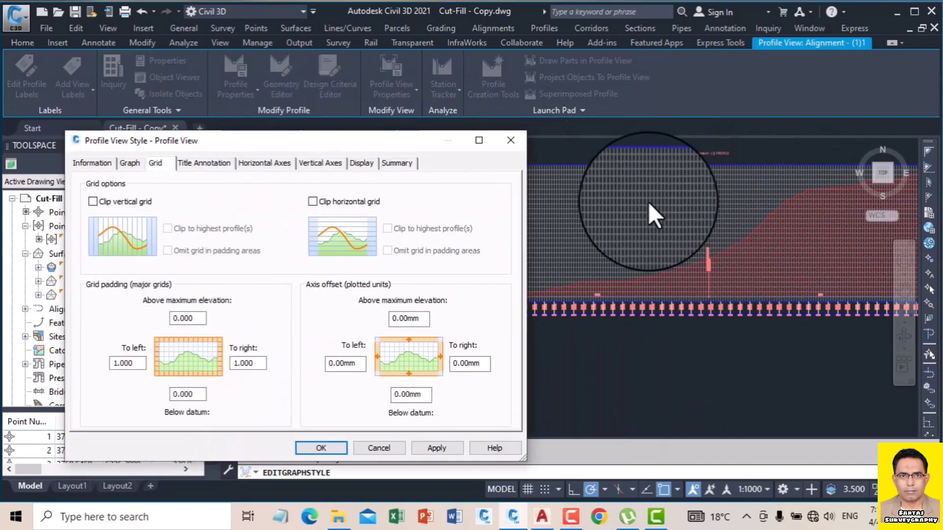
pyautogui.click(94, 201)
pyautogui.click(201, 227)
pyautogui.click(312, 201)
pyautogui.click(388, 229)
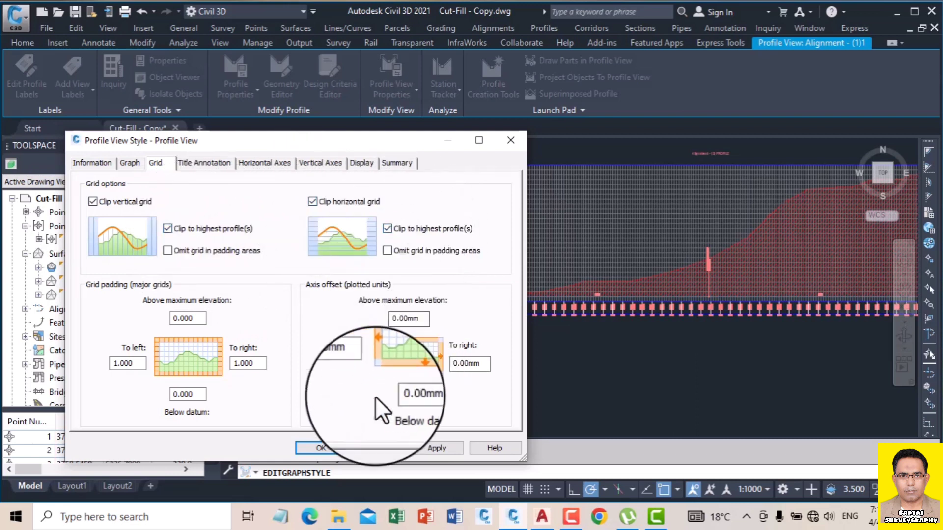
pyautogui.click(422, 447)
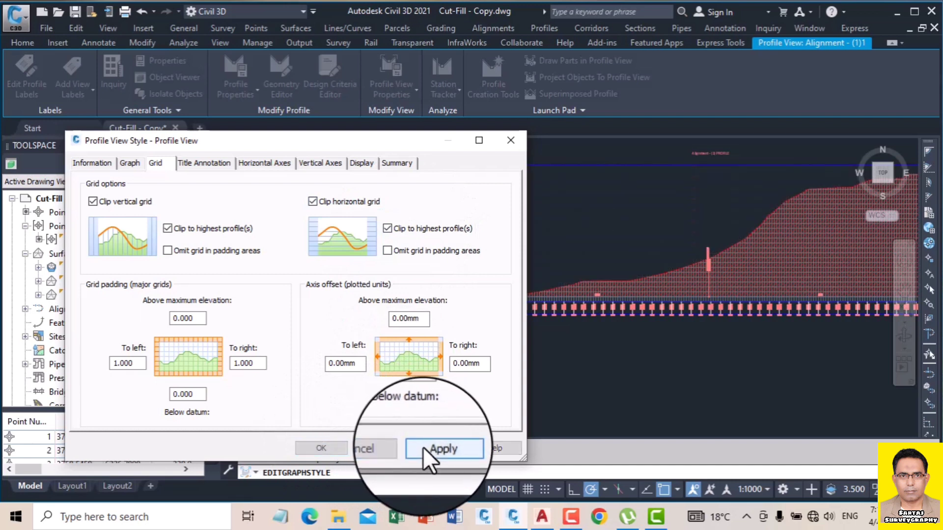
pyautogui.click(309, 446)
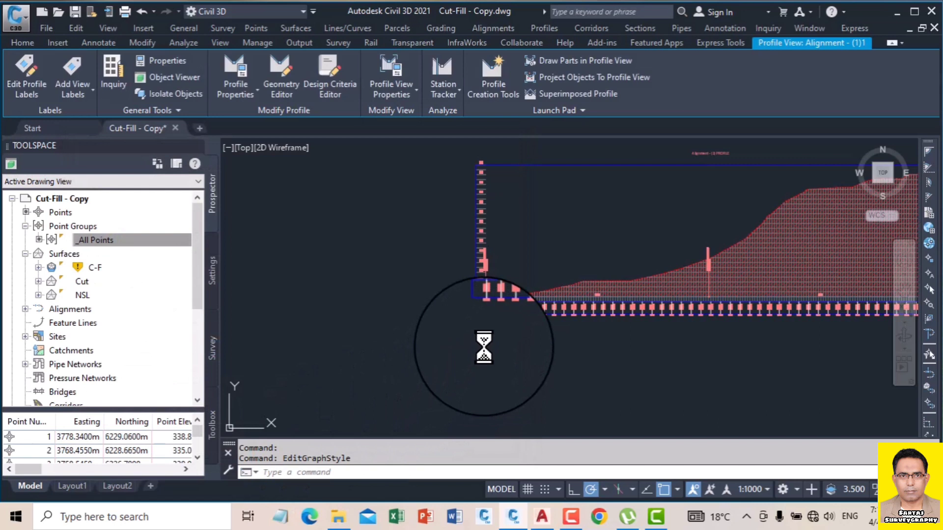
pyautogui.scroll(4, 523, 310)
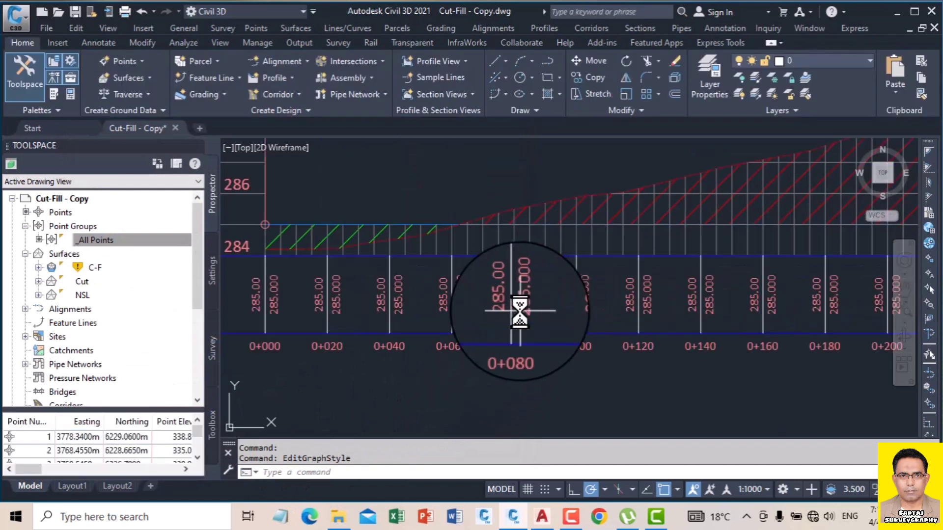
pyautogui.scroll(-5, 452, 290)
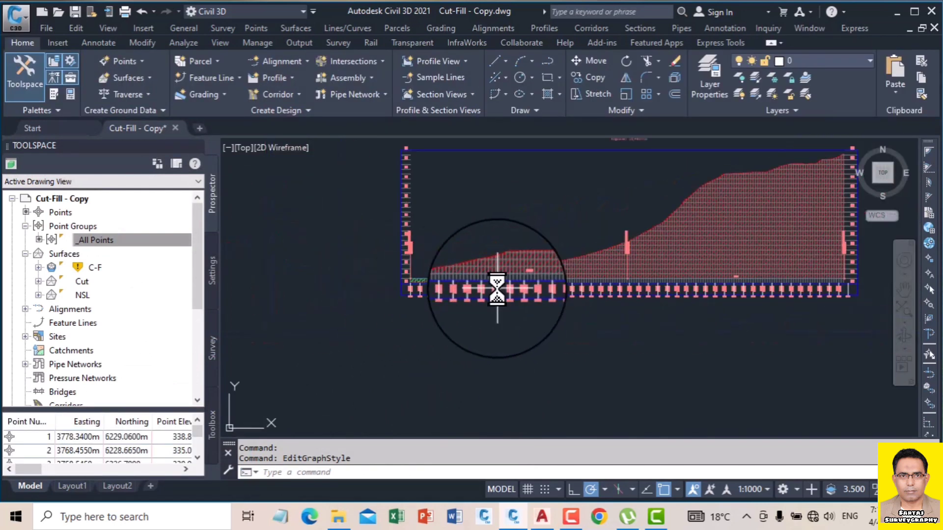
pyautogui.scroll(3, 497, 289)
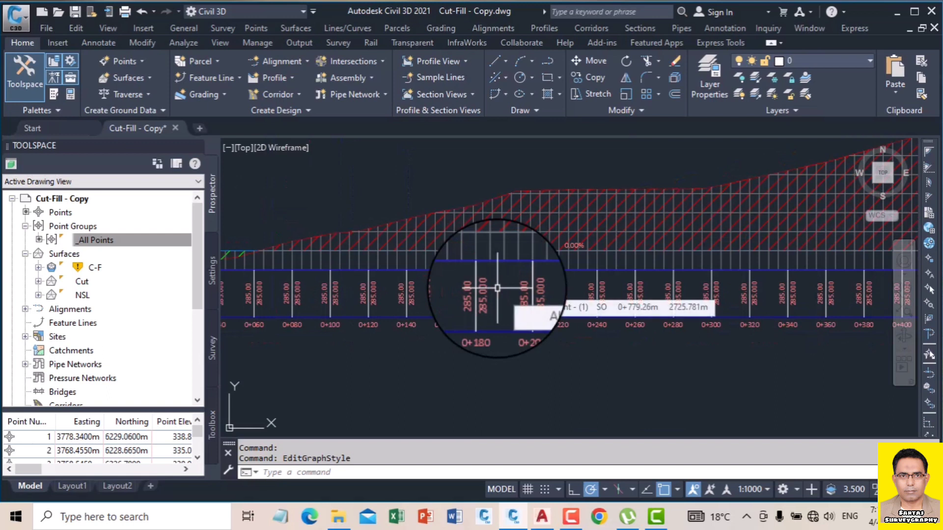
pyautogui.click(490, 293)
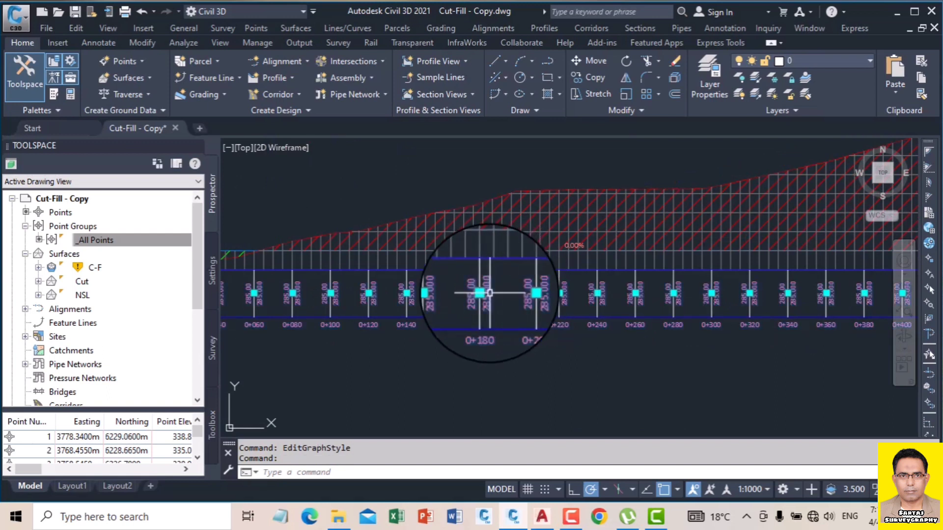
pyautogui.rightClick(489, 293)
pyautogui.click(565, 245)
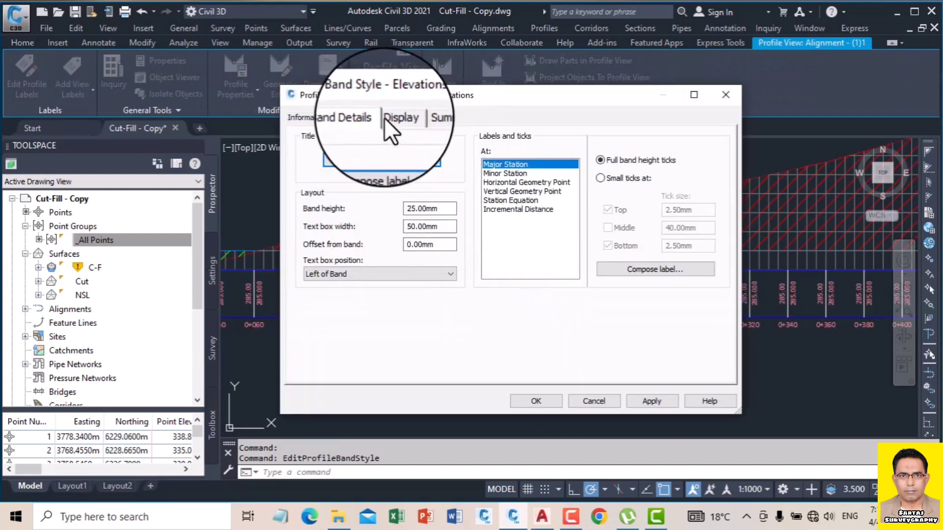
pyautogui.click(726, 94)
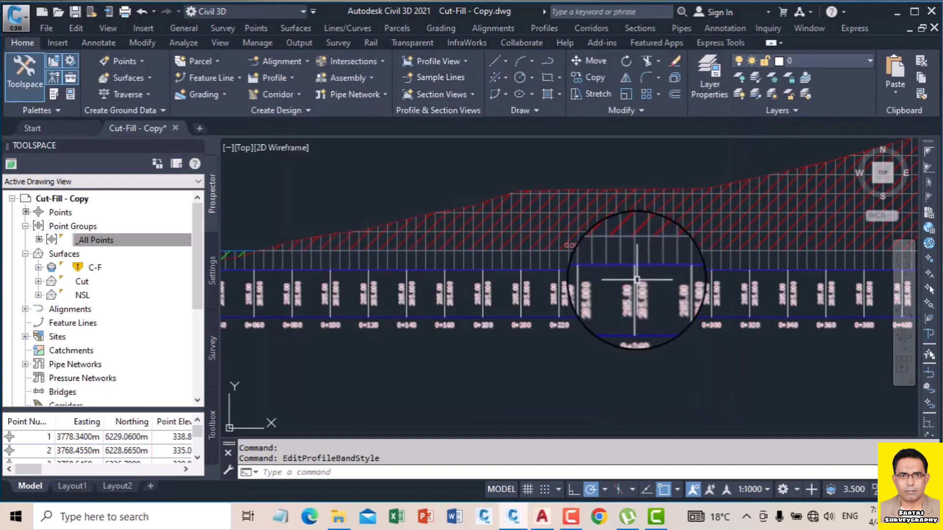
# Step: In the profile view's Elevations and Stations band, keep Cut - Surface (3) as Profile1 and set Profile2 to NSL - Surface (4)
pyautogui.click(637, 280)
pyautogui.rightClick(636, 283)
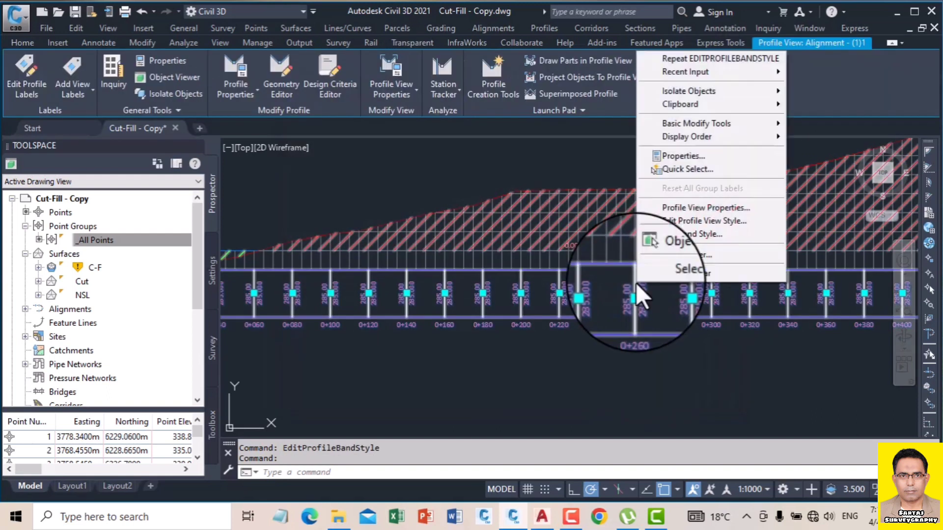
pyautogui.click(744, 205)
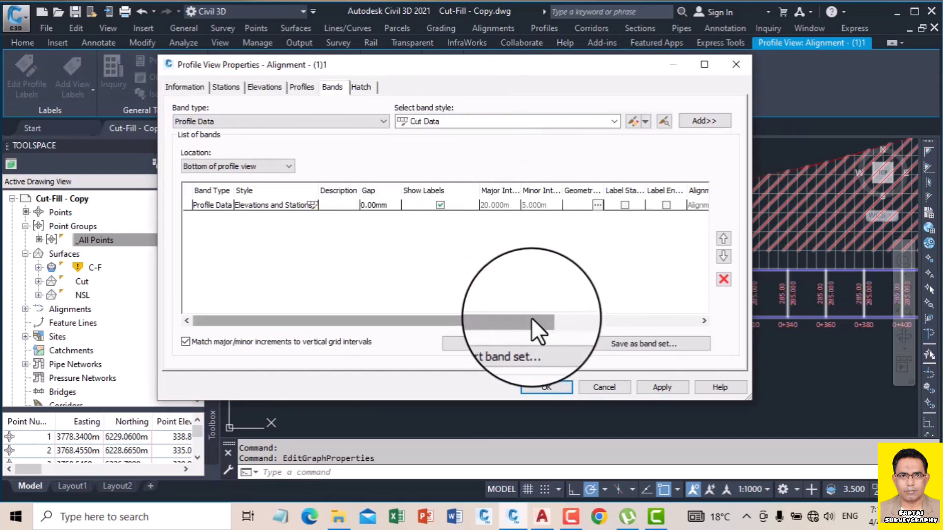
pyautogui.moveTo(531, 319); pyautogui.dragTo(740, 326)
pyautogui.moveTo(499, 322); pyautogui.dragTo(697, 325)
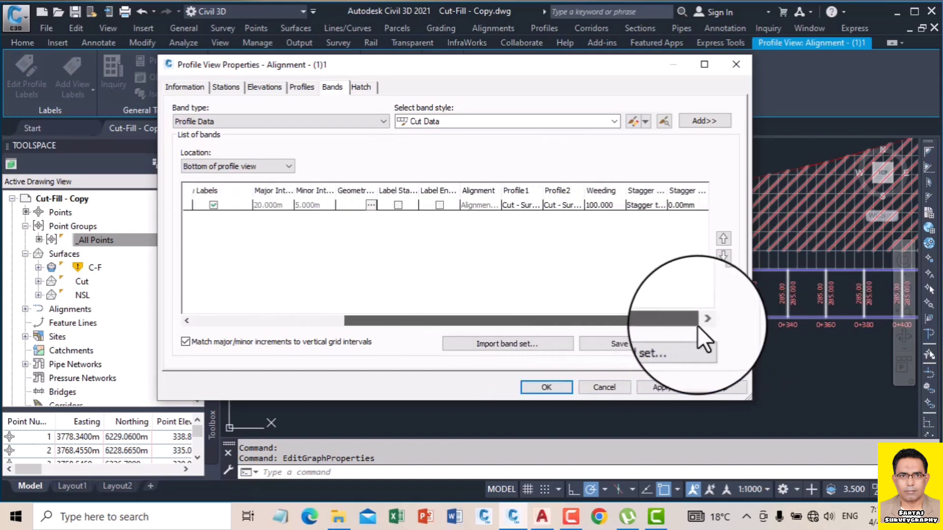
pyautogui.click(523, 205)
pyautogui.click(523, 205)
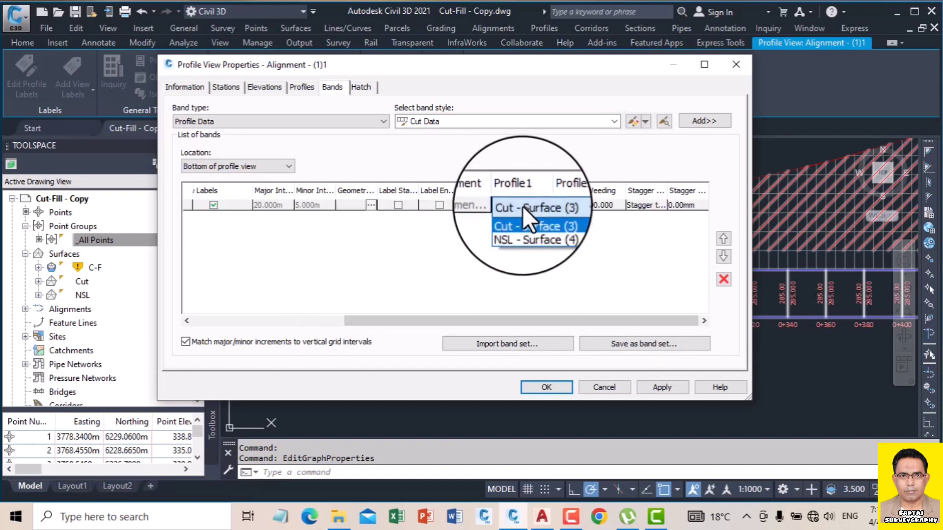
pyautogui.click(527, 216)
pyautogui.click(571, 202)
pyautogui.click(568, 202)
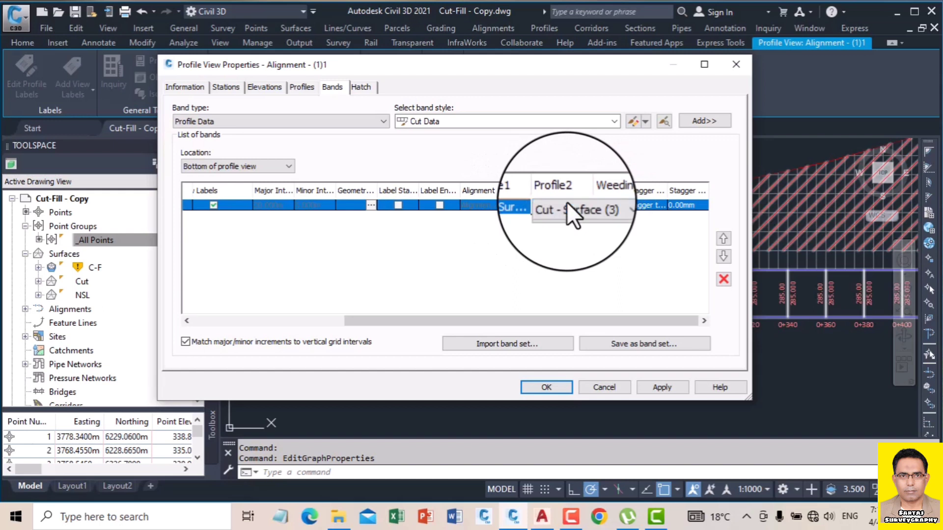
pyautogui.click(564, 223)
pyautogui.click(654, 386)
pyautogui.click(555, 386)
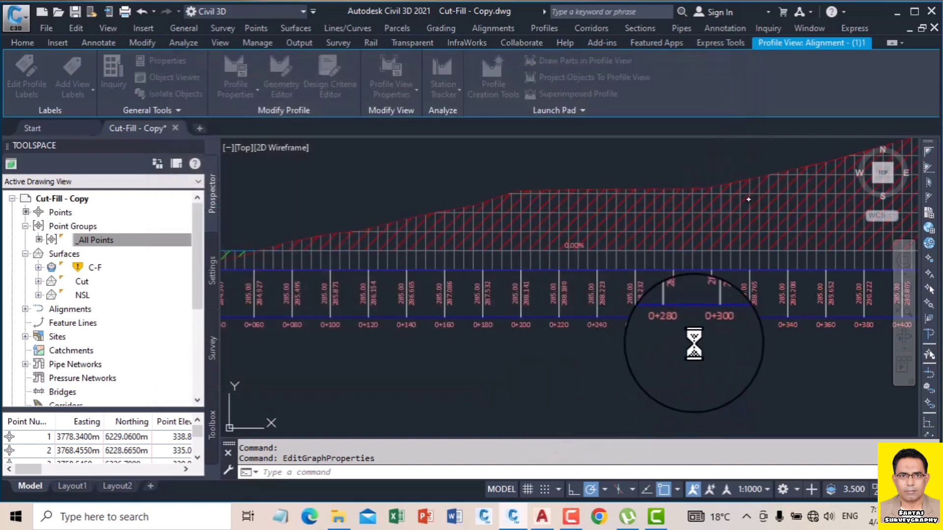
pyautogui.scroll(4, 781, 314)
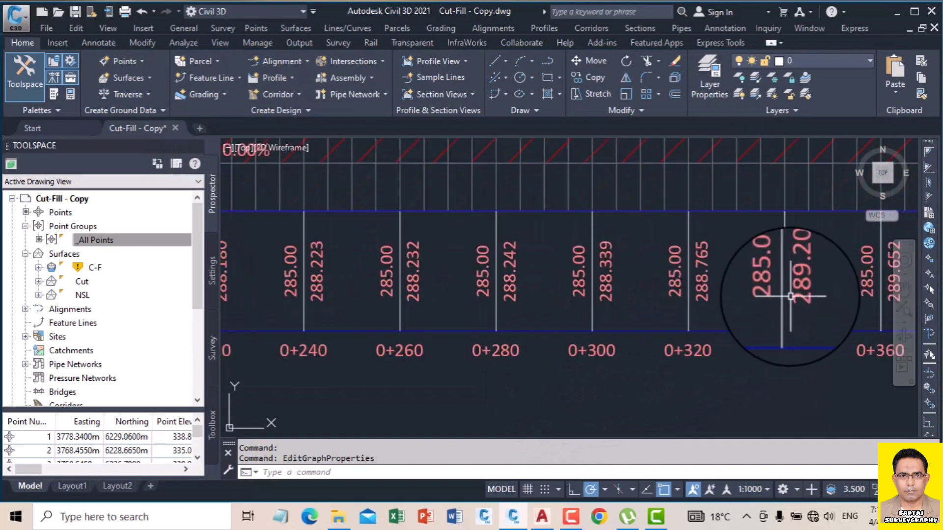
# Step: Examine the profile view's band elevations, stations and cut-fill hatching along its full length
pyautogui.scroll(-5, 610, 282)
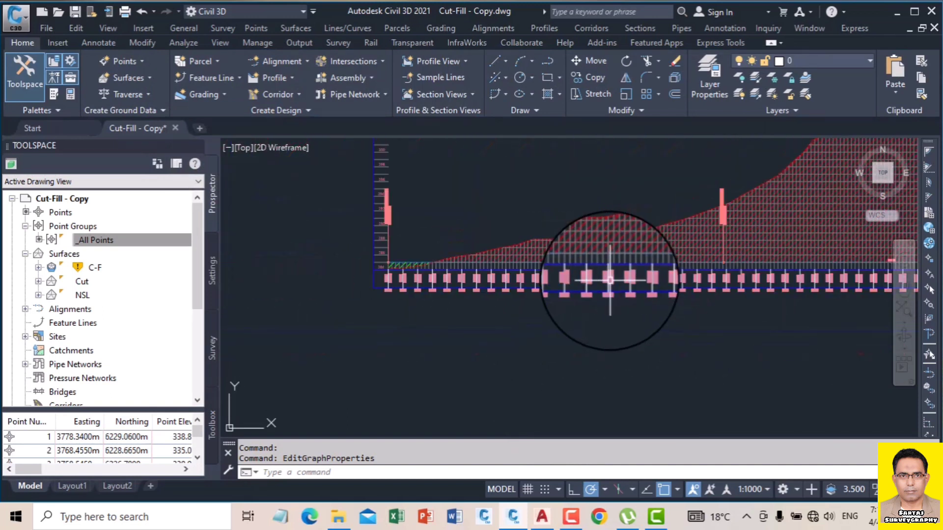
pyautogui.scroll(3, 488, 267)
pyautogui.scroll(-3, 394, 267)
pyautogui.scroll(-3, 378, 278)
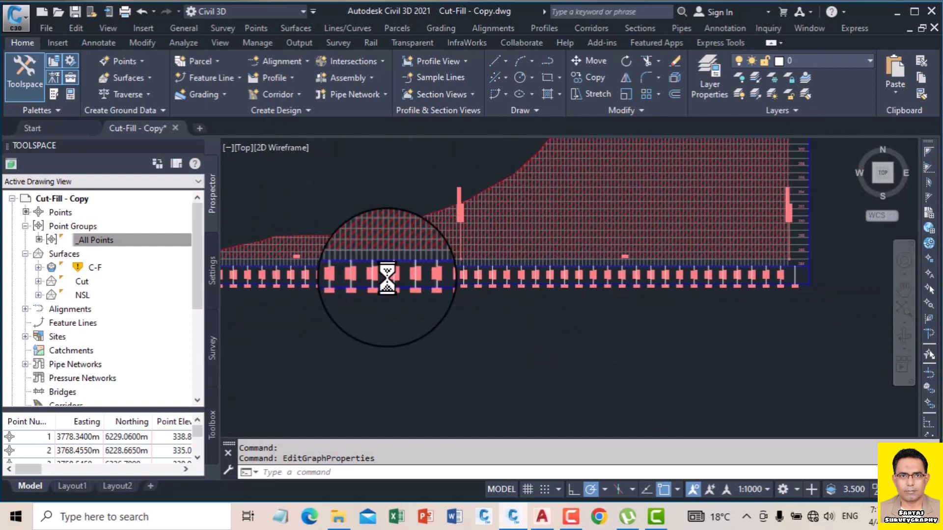
pyautogui.scroll(-1, 579, 283)
pyautogui.scroll(2, 656, 180)
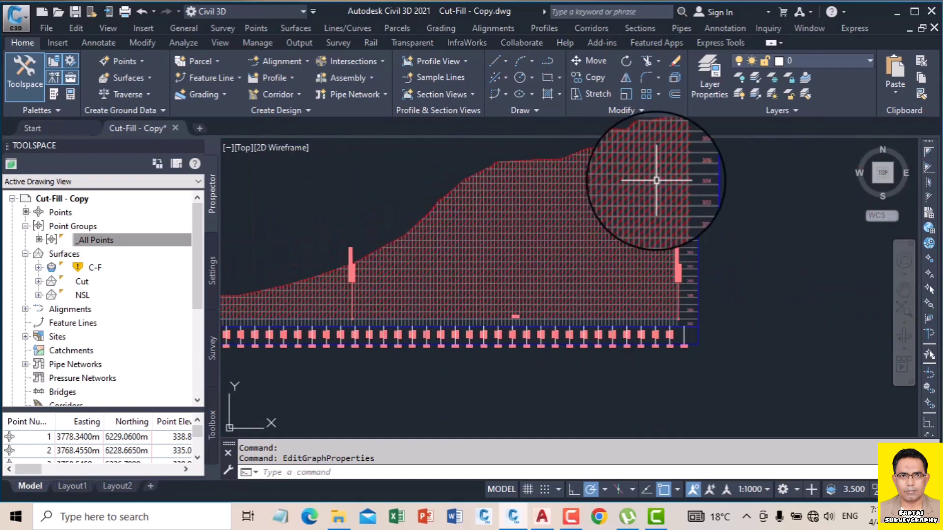
pyautogui.scroll(-2, 656, 180)
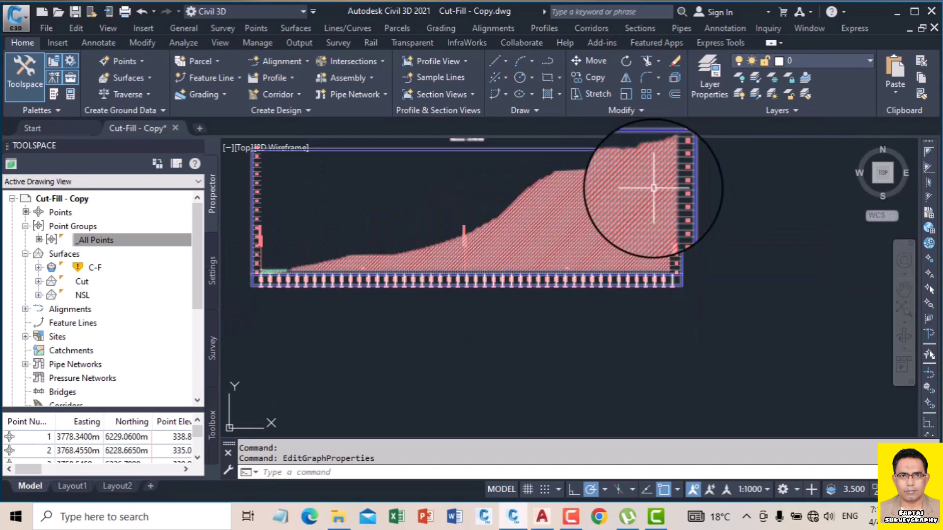
pyautogui.scroll(2, 571, 247)
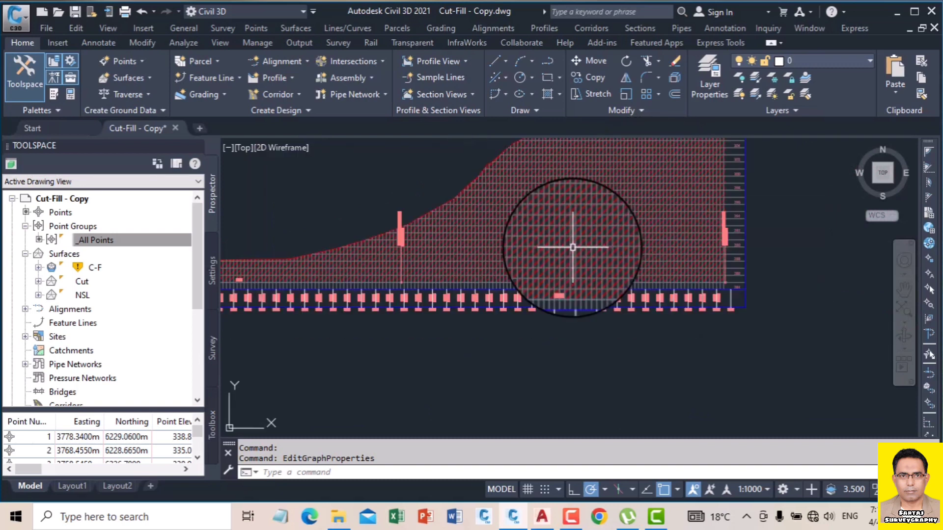
pyautogui.scroll(-2, 630, 248)
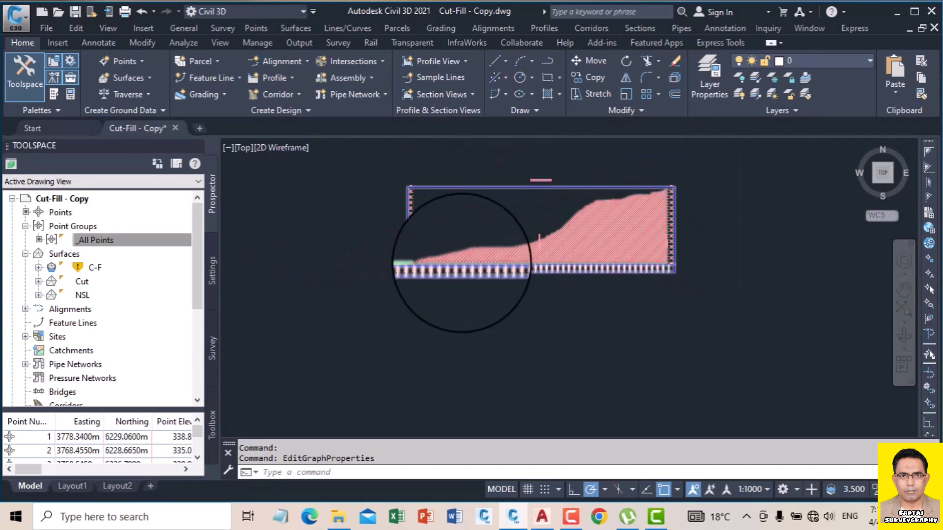
pyautogui.scroll(2, 462, 264)
pyautogui.scroll(-4, 462, 264)
pyautogui.scroll(-2, 379, 316)
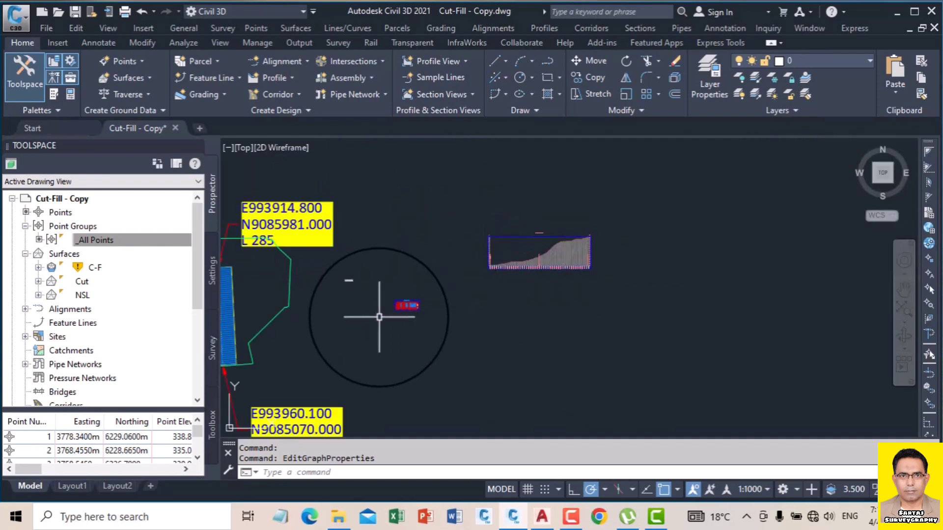
# Step: Start multiple section views for SL Collection - 1 along Alignment - (1), using draft placement and automatic offset and elevation ranges
pyautogui.moveTo(379, 316); pyautogui.dragTo(557, 300, button='middle')
pyautogui.scroll(5, 375, 280)
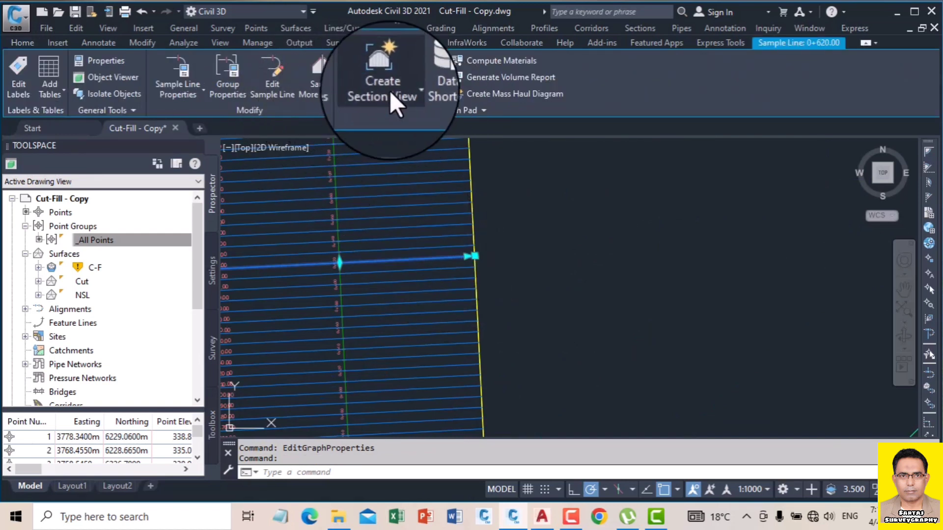
pyautogui.click(403, 90)
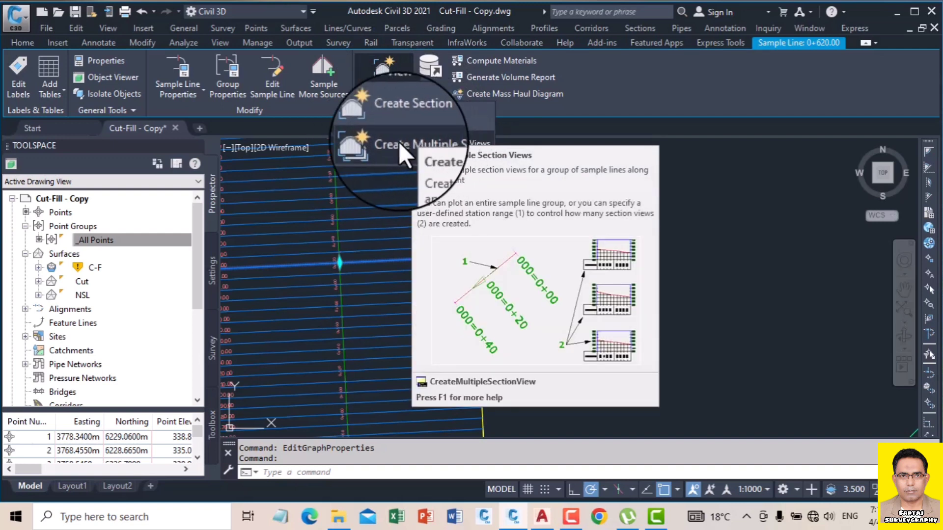
pyautogui.click(398, 142)
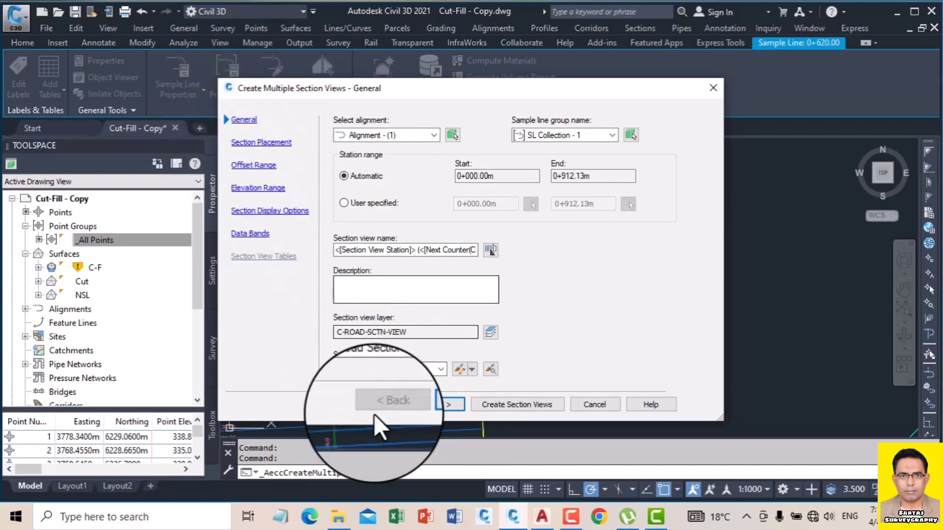
pyautogui.click(439, 405)
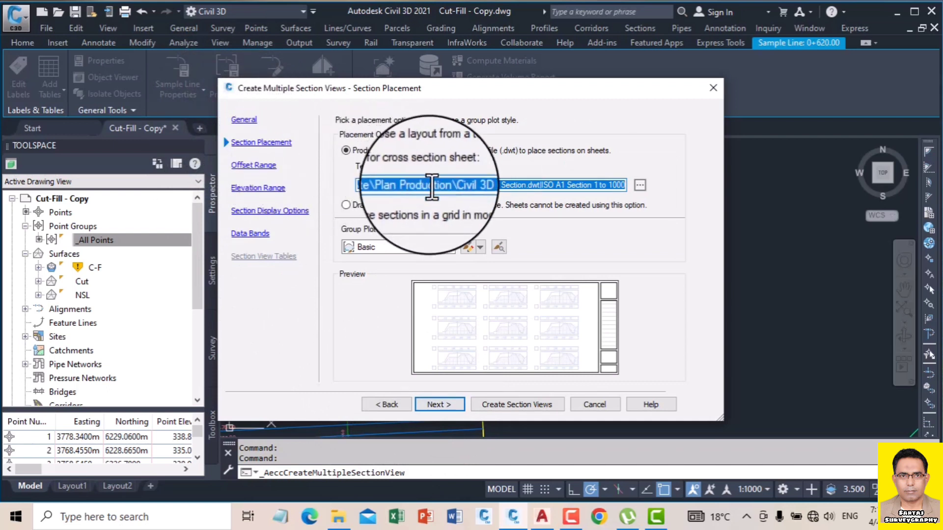
pyautogui.click(345, 205)
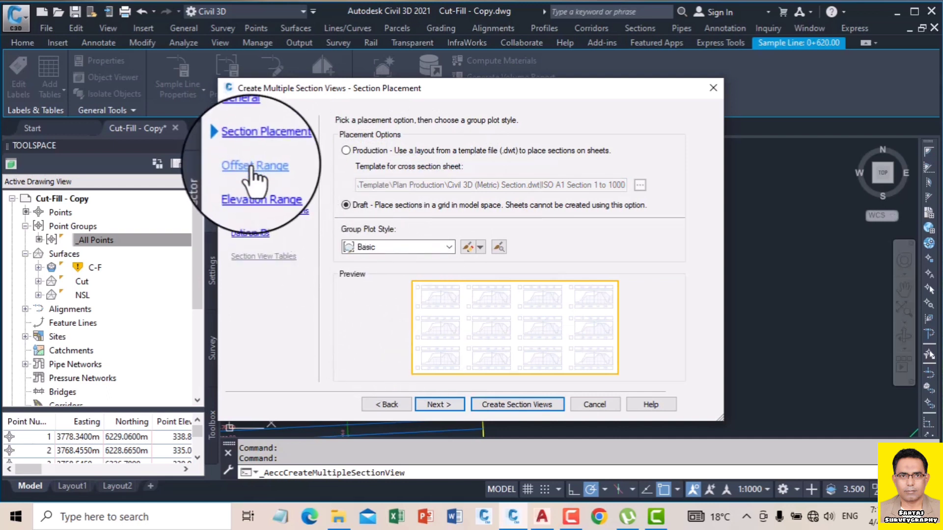
pyautogui.click(433, 405)
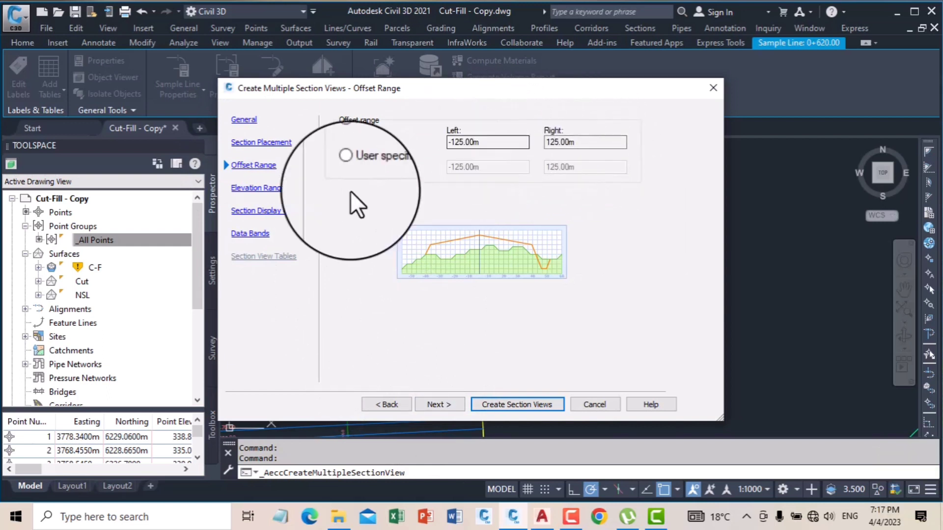
pyautogui.click(271, 196)
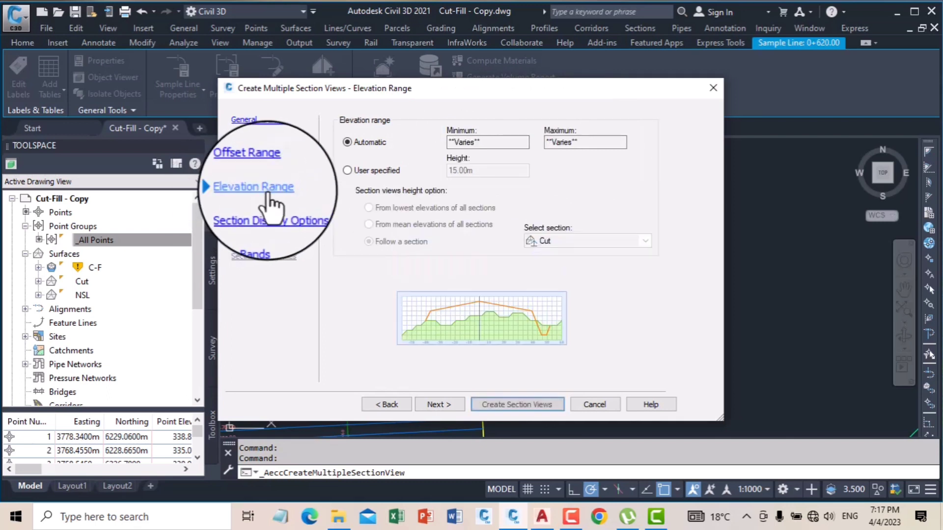
pyautogui.click(448, 404)
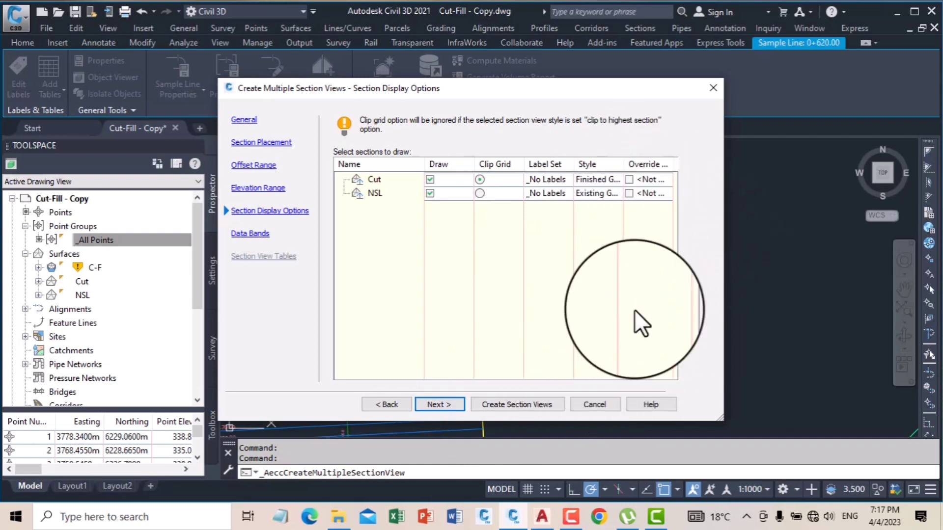
# Step: Assign the FG Section Labels label set to the Cut section in the section display options
pyautogui.click(551, 180)
pyautogui.click(475, 251)
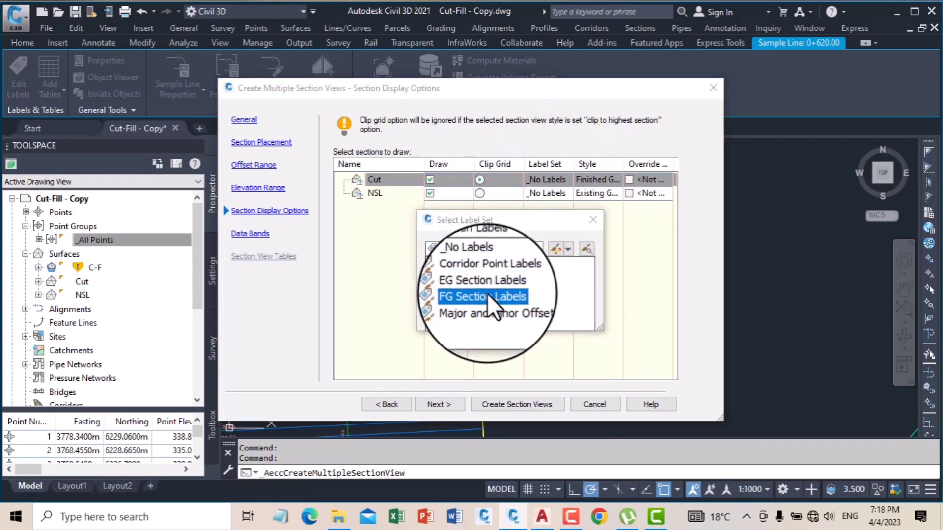
pyautogui.click(487, 294)
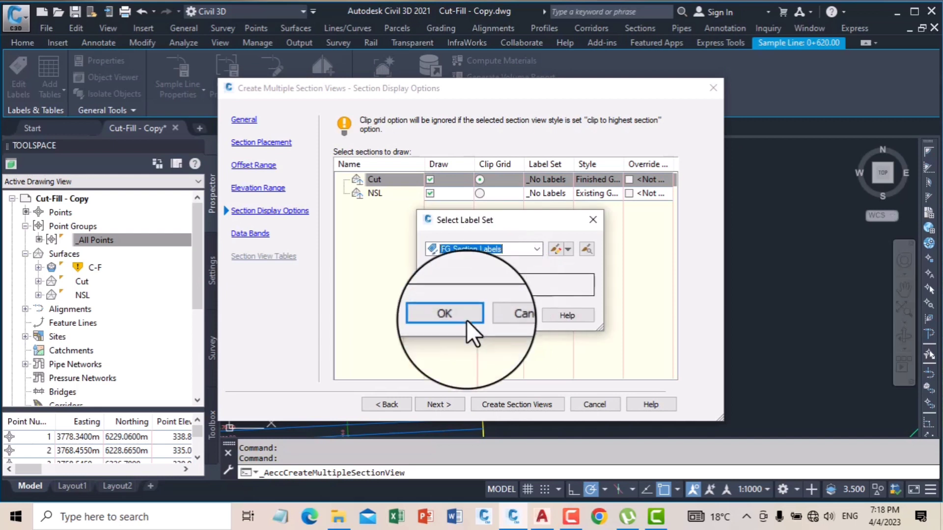
pyautogui.click(453, 317)
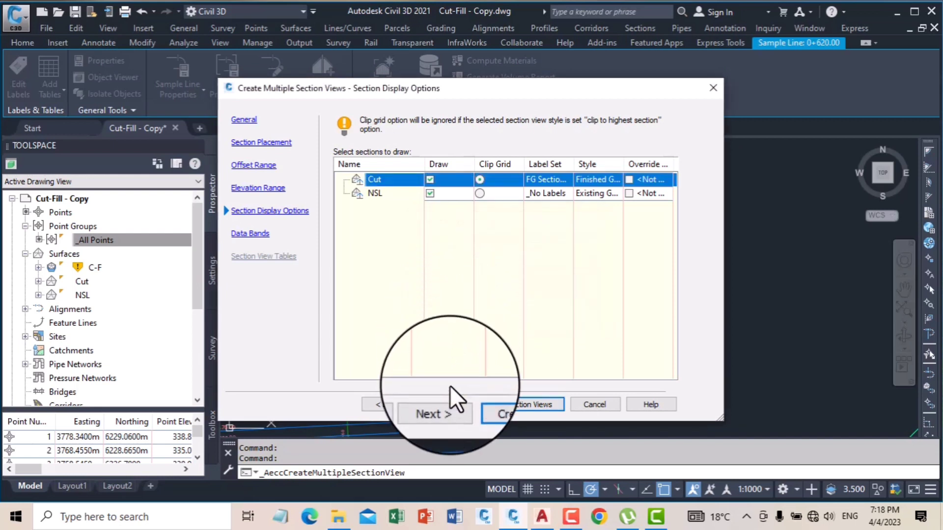
# Step: Choose the Major Stations Offset and Elevations band set and create the section views in the empty area east of the profile view
pyautogui.click(438, 407)
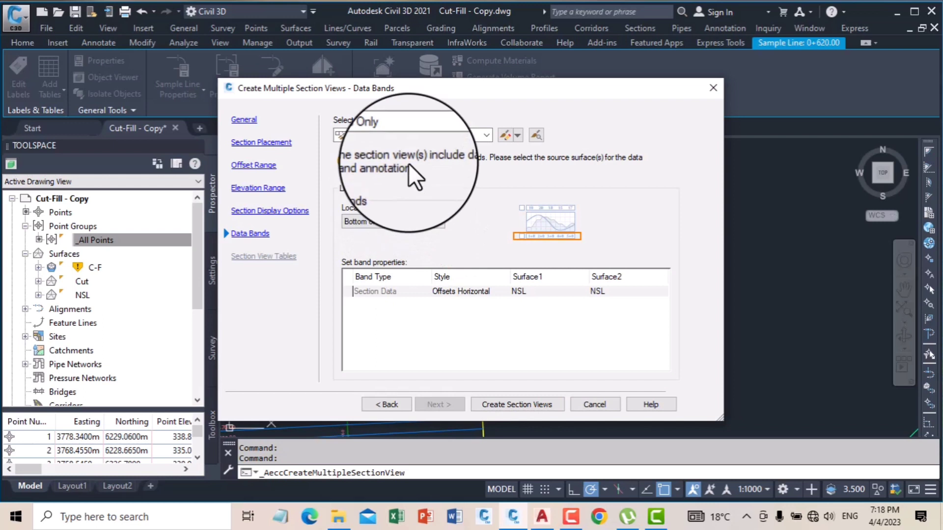
pyautogui.click(418, 137)
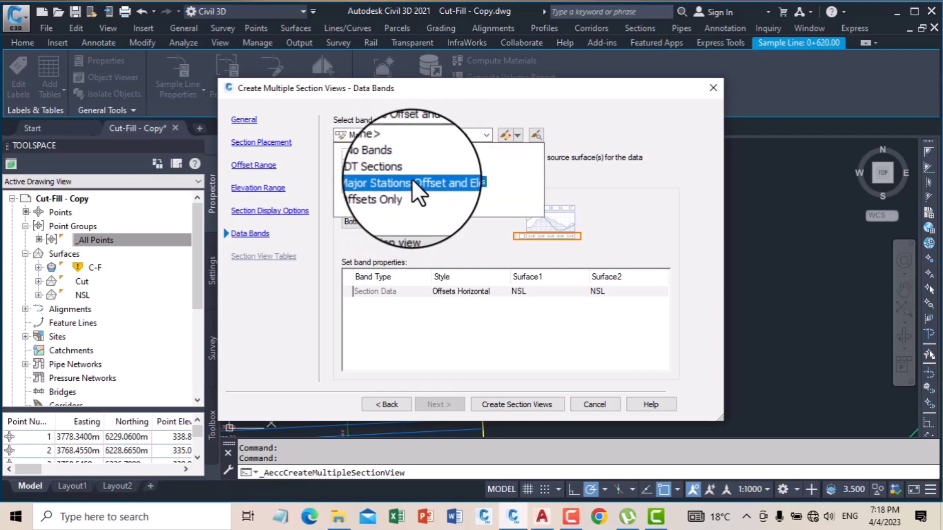
pyautogui.click(440, 181)
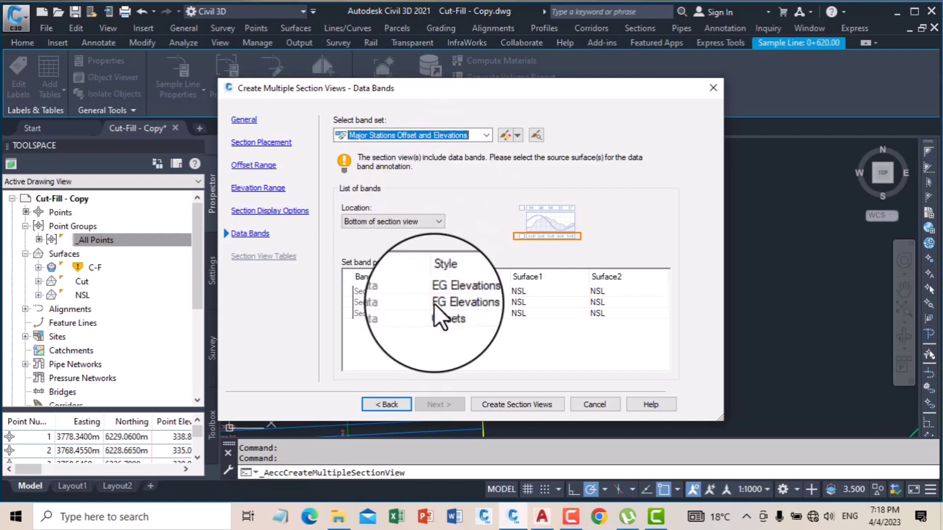
pyautogui.click(502, 405)
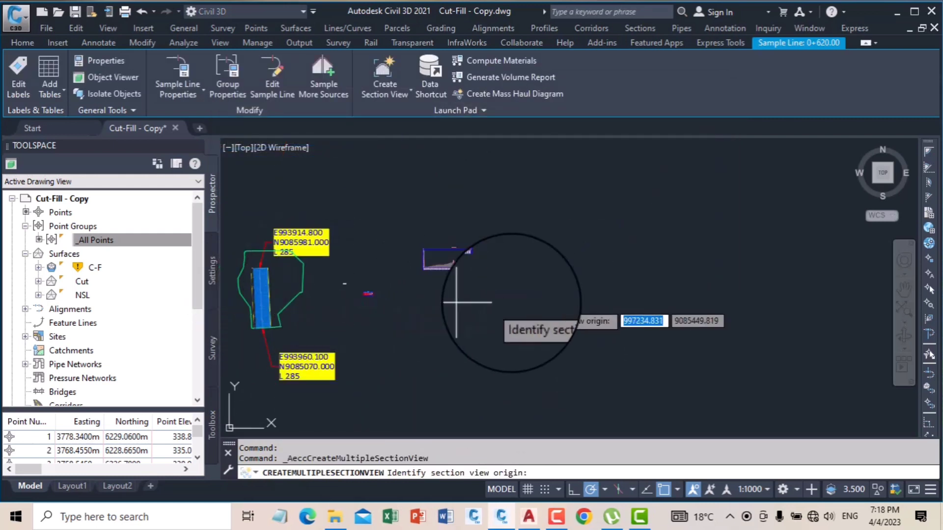
pyautogui.click(643, 306)
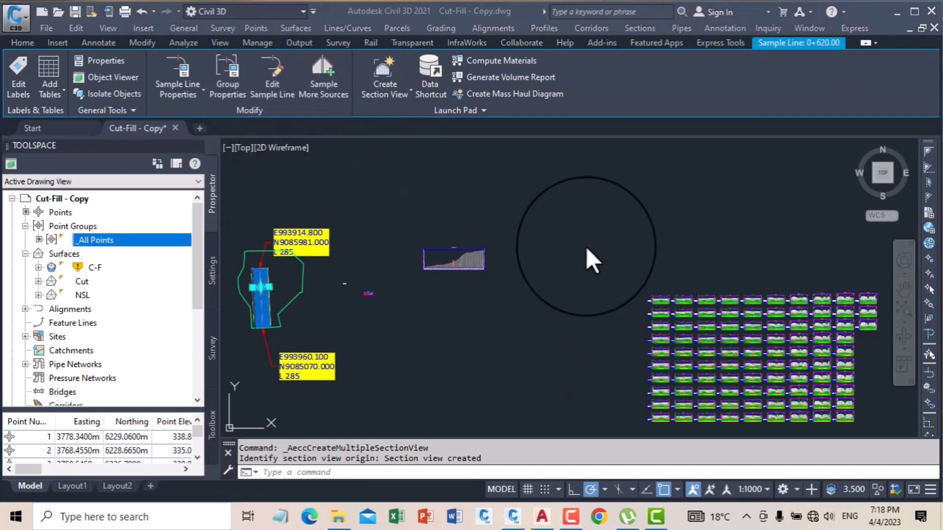
# Step: Inspect the created section views, examining their surface lines, grids, and elevation and offset bands
pyautogui.click(613, 289)
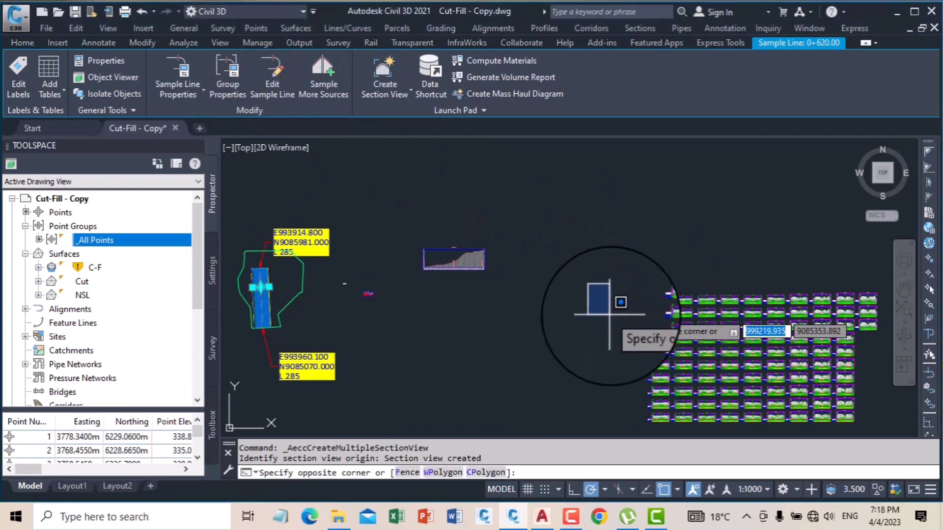
pyautogui.click(631, 314)
pyautogui.scroll(6, 659, 295)
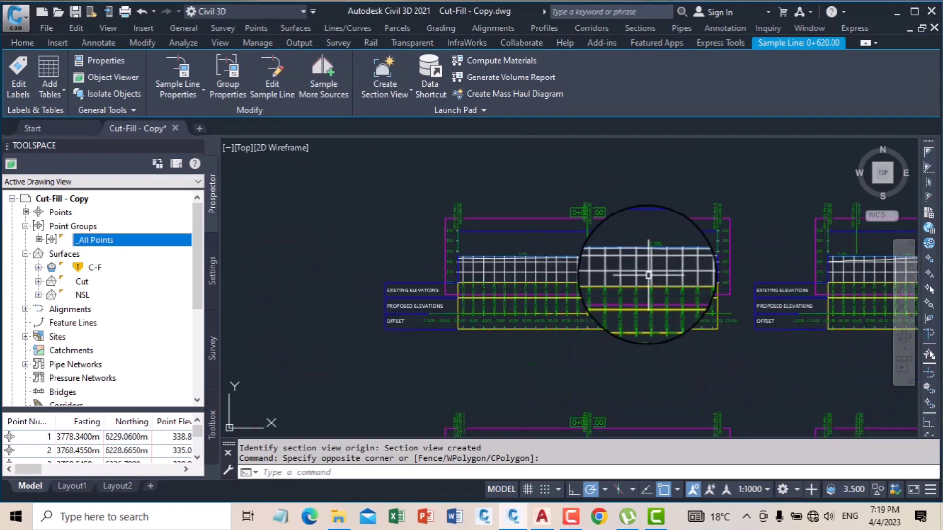
pyautogui.scroll(3, 599, 253)
pyautogui.scroll(-5, 505, 216)
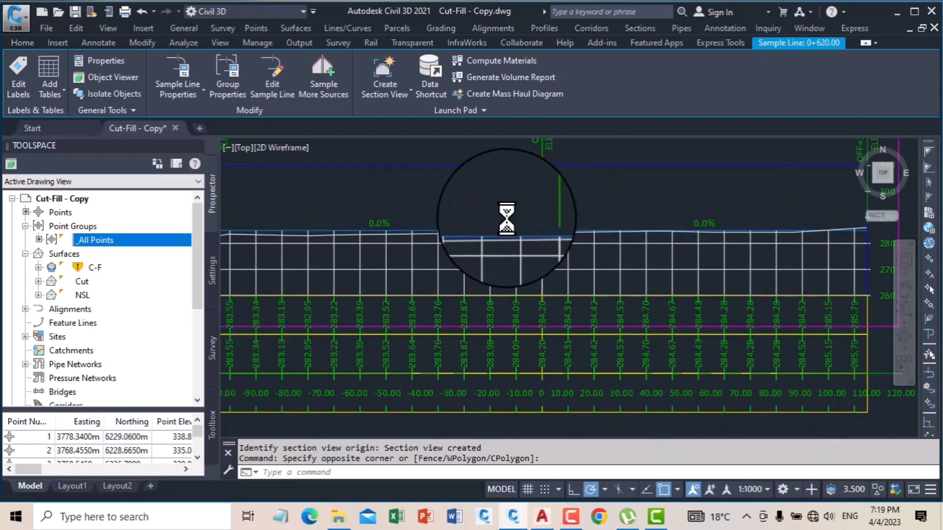
pyautogui.scroll(4, 684, 210)
pyautogui.moveTo(684, 210)
pyautogui.mouseDown(button='middle')
pyautogui.moveTo(671, 221)
pyautogui.moveTo(488, 185)
pyautogui.mouseUp(button='middle')
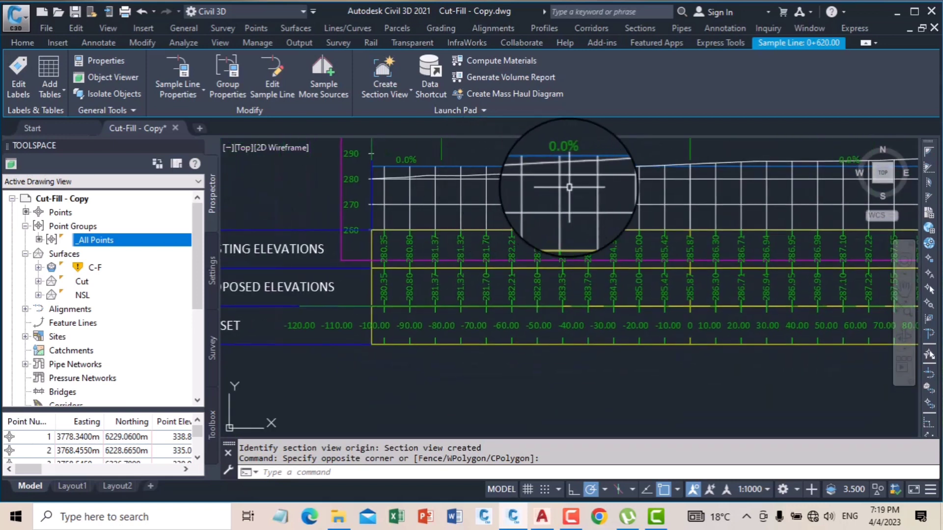
pyautogui.scroll(-2, 572, 187)
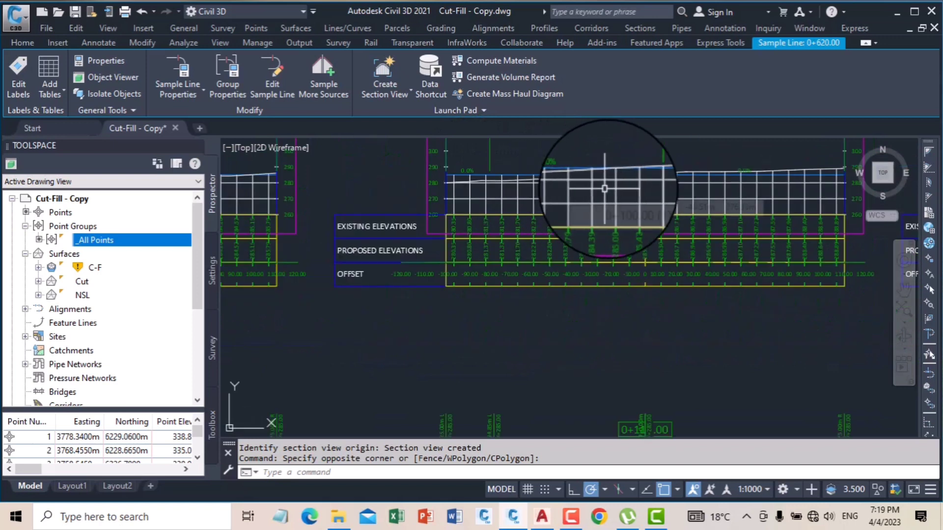
pyautogui.scroll(4, 778, 167)
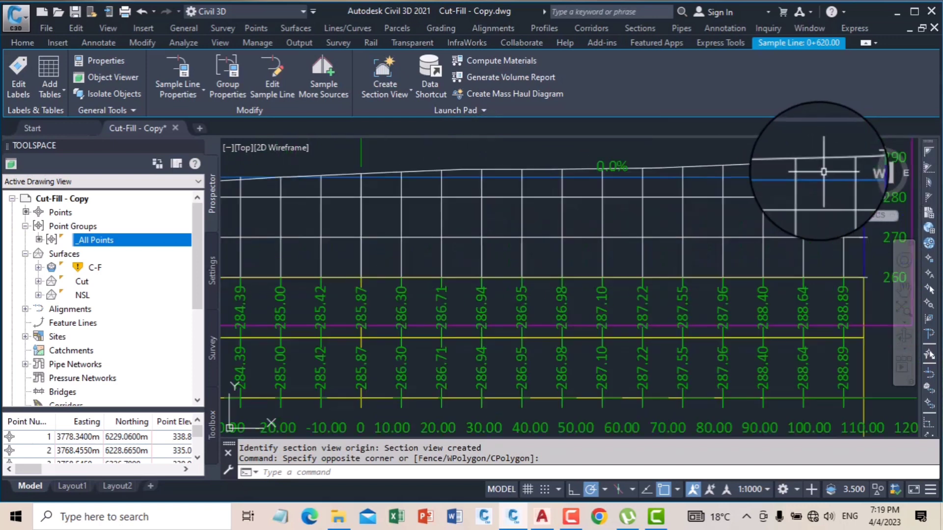
pyautogui.click(777, 161)
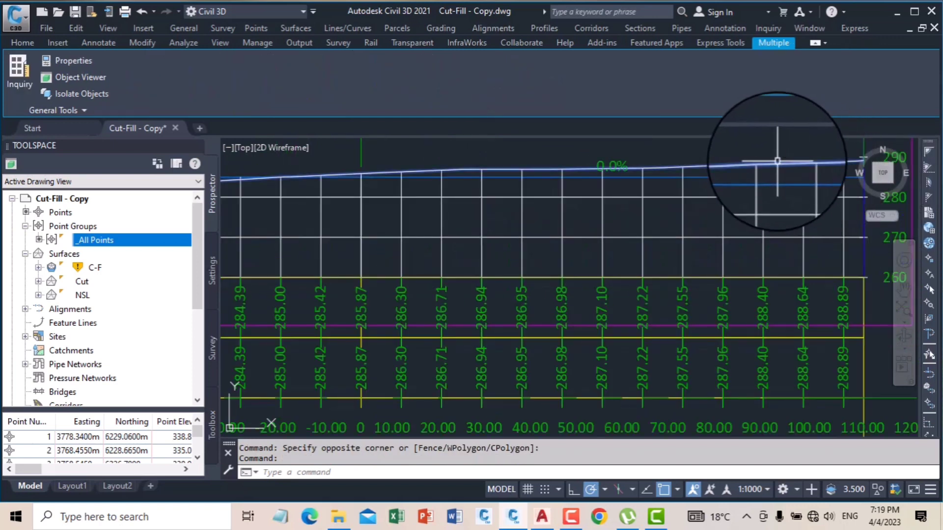
pyautogui.rightClick(696, 146)
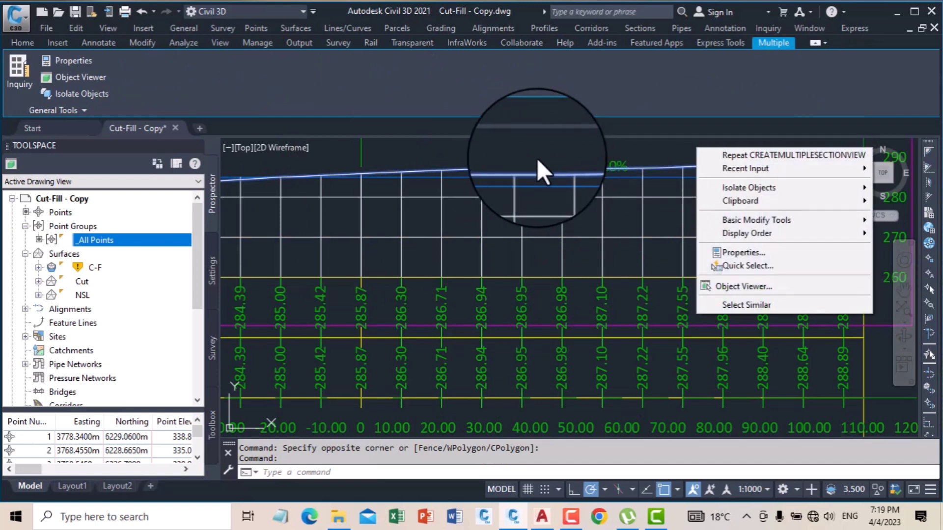
pyautogui.click(521, 172)
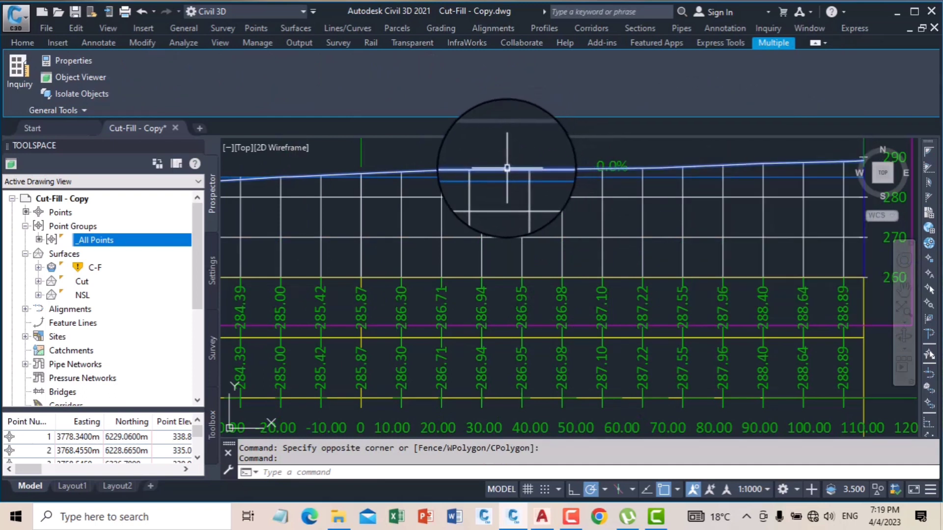
pyautogui.moveTo(508, 168)
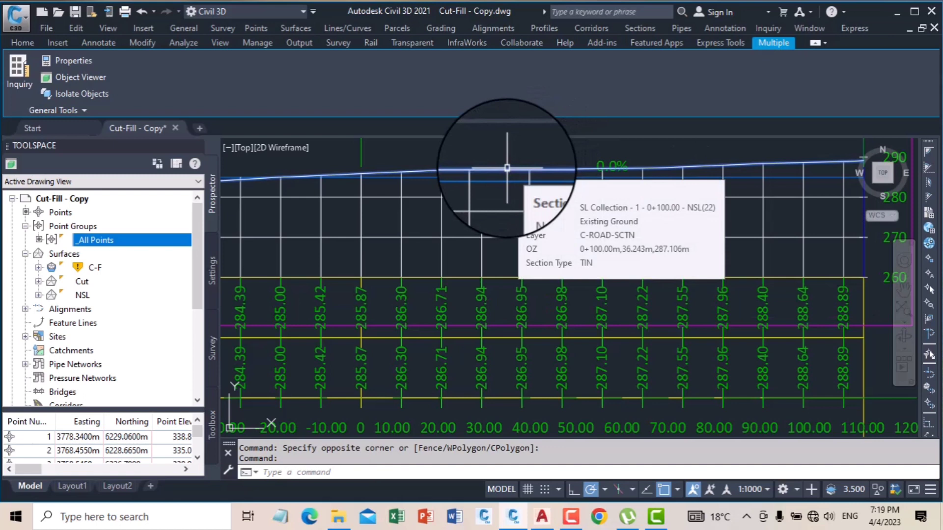
pyautogui.press('Escape')
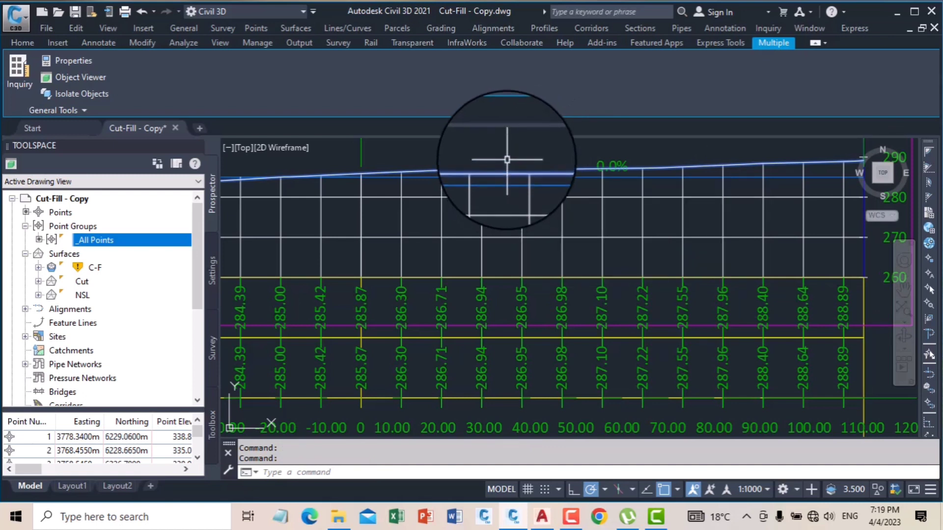
pyautogui.rightClick(506, 160)
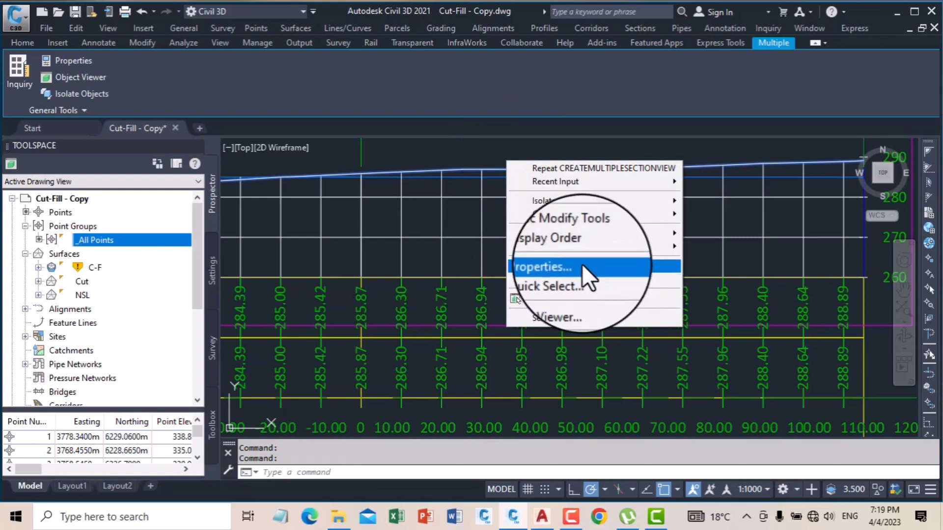
pyautogui.click(582, 265)
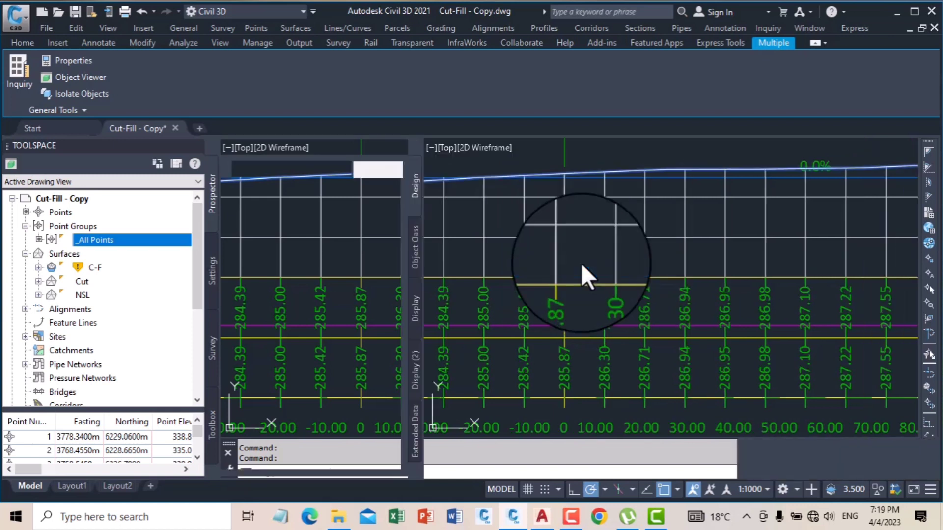
pyautogui.click(399, 145)
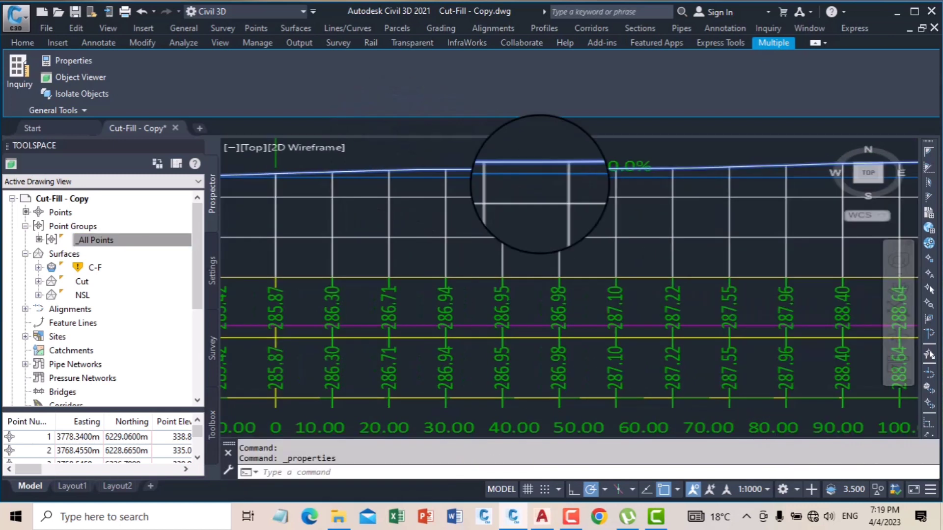
pyautogui.rightClick(541, 166)
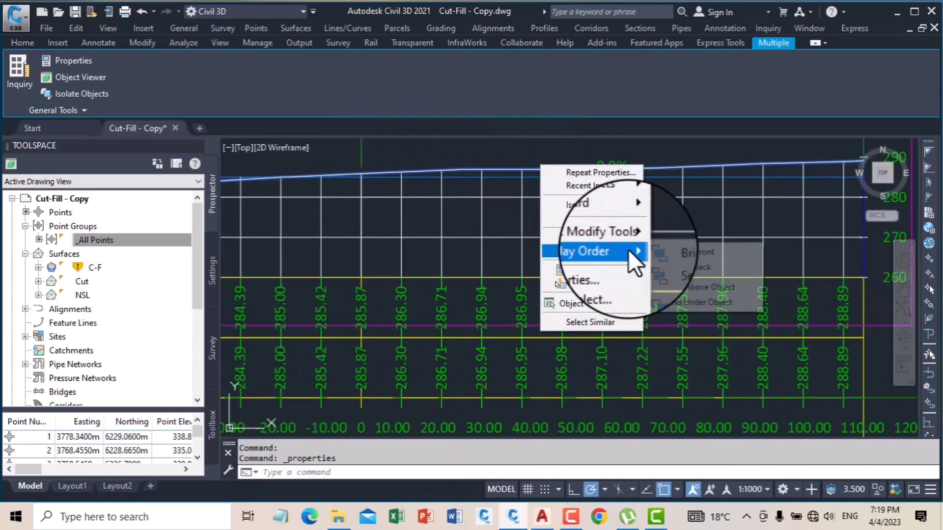
pyautogui.press('Escape')
pyautogui.press('Escape')
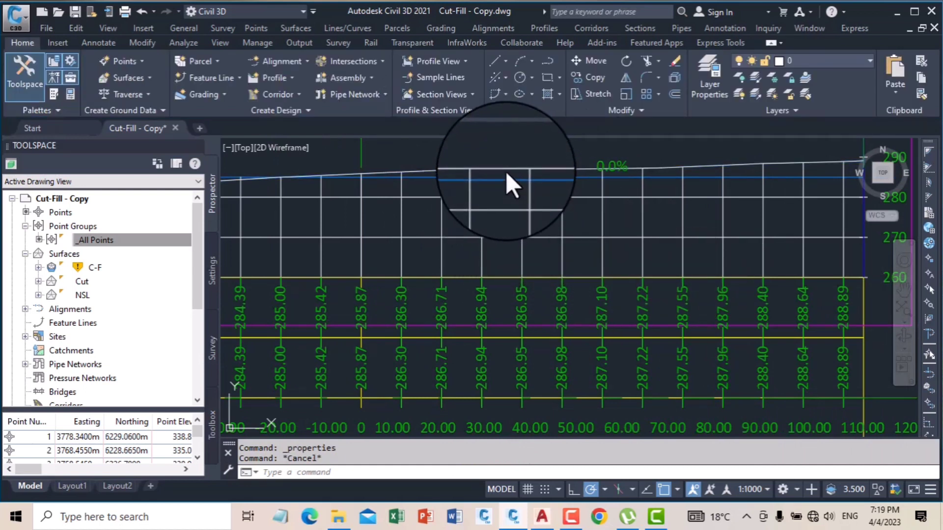
# Step: Edit the Existing Ground section style of the NSL section line, setting both the Segments and Points colors to red
pyautogui.click(505, 168)
pyautogui.rightClick(505, 168)
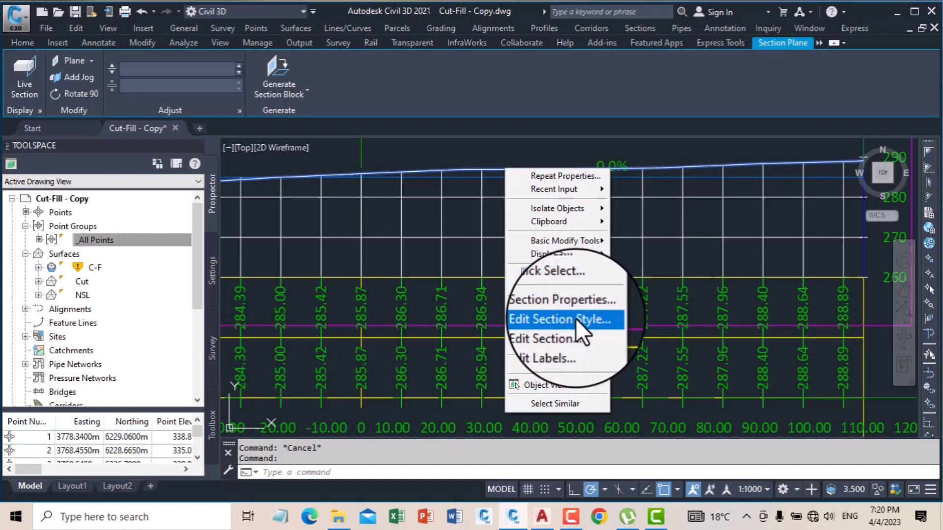
pyautogui.click(575, 319)
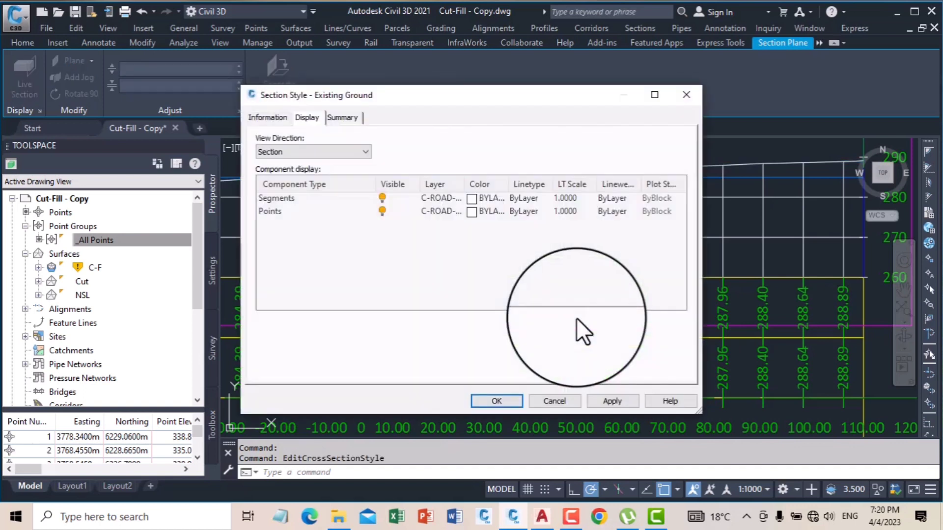
pyautogui.click(474, 199)
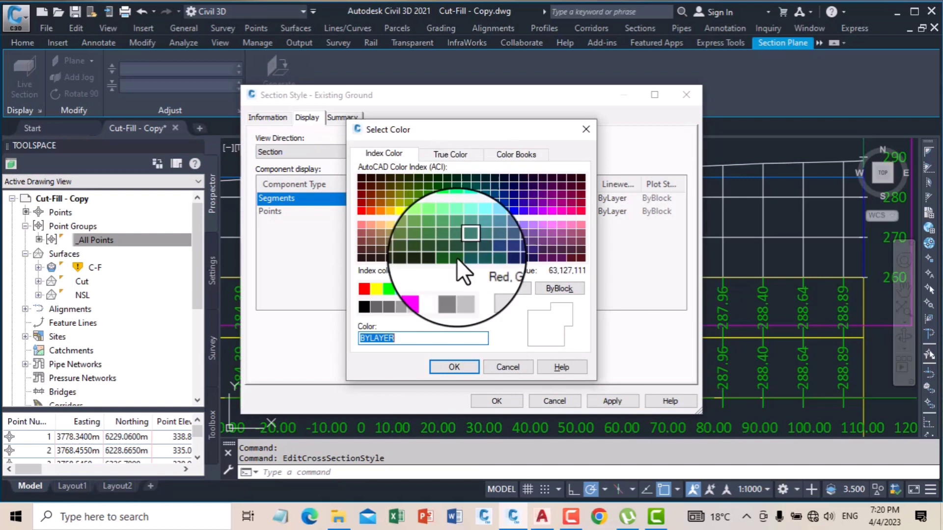
pyautogui.click(365, 287)
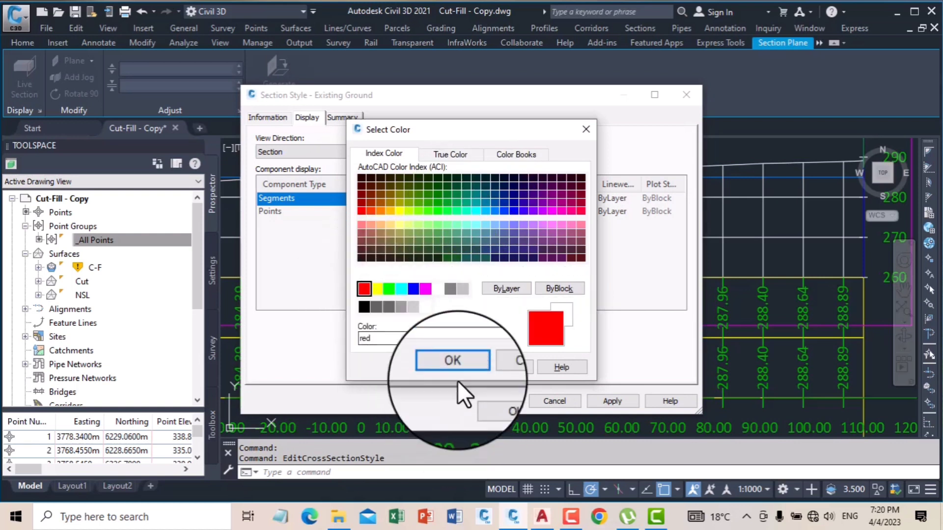
pyautogui.click(461, 355)
pyautogui.click(470, 211)
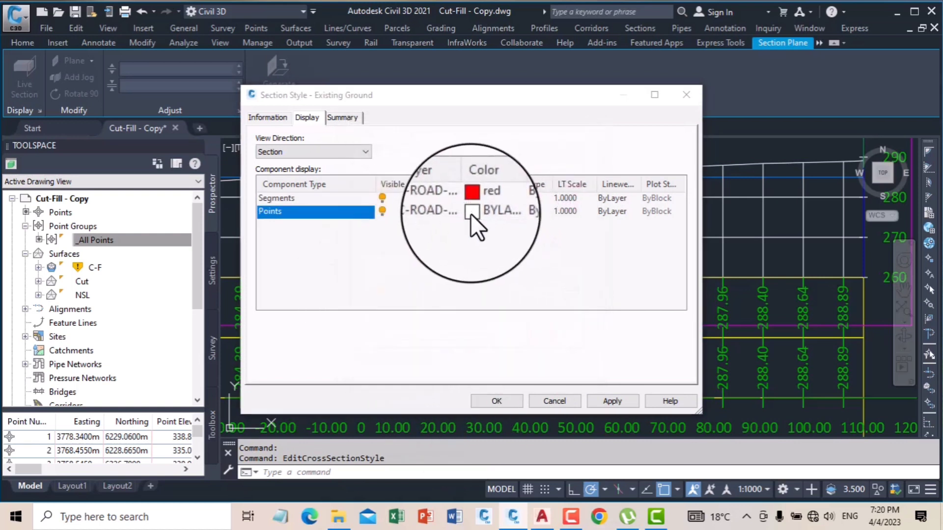
pyautogui.click(364, 289)
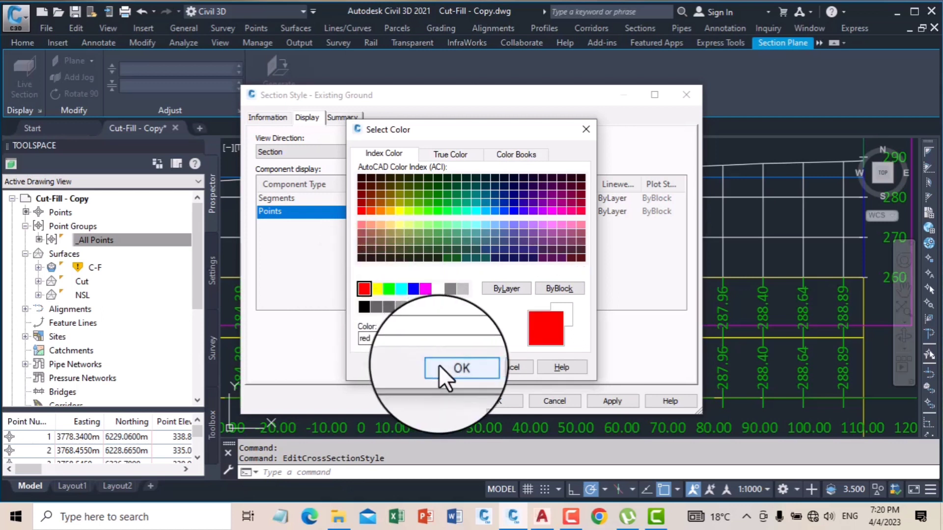
pyautogui.click(439, 365)
# Step: Set the linetype of both Segments and Points to DASHED in the Existing Ground section style and apply the changes
pyautogui.click(440, 199)
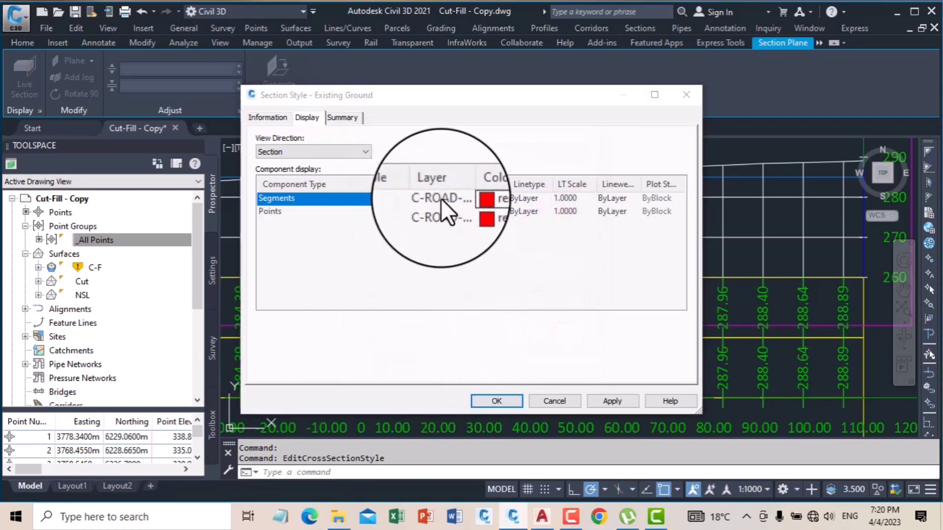
pyautogui.click(685, 109)
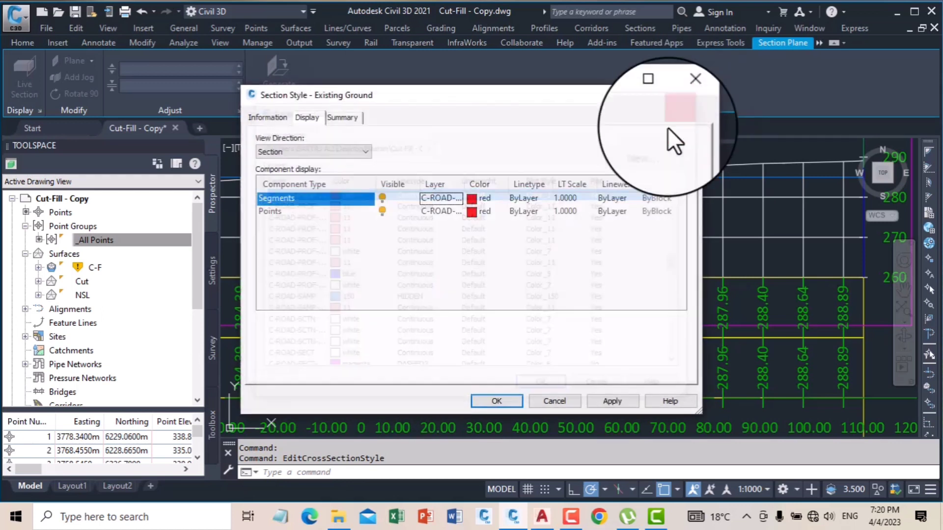
pyautogui.click(519, 199)
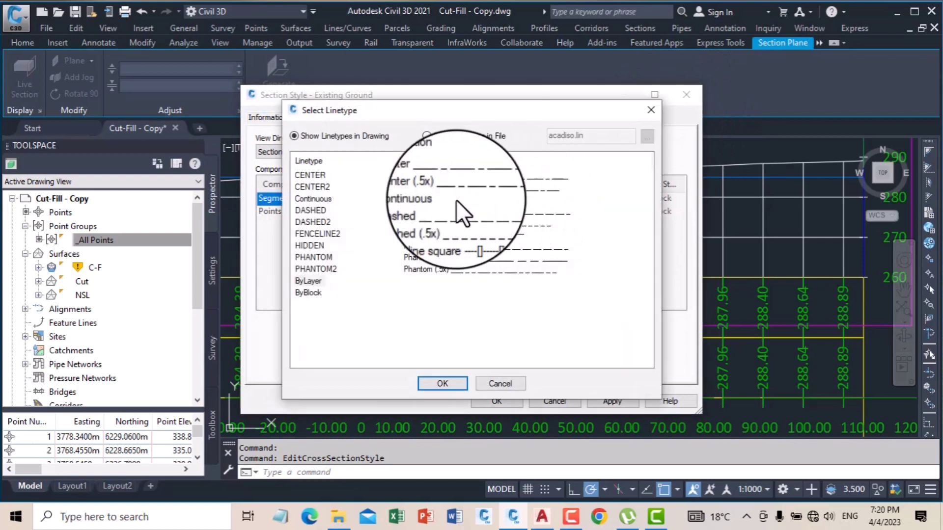
pyautogui.click(318, 210)
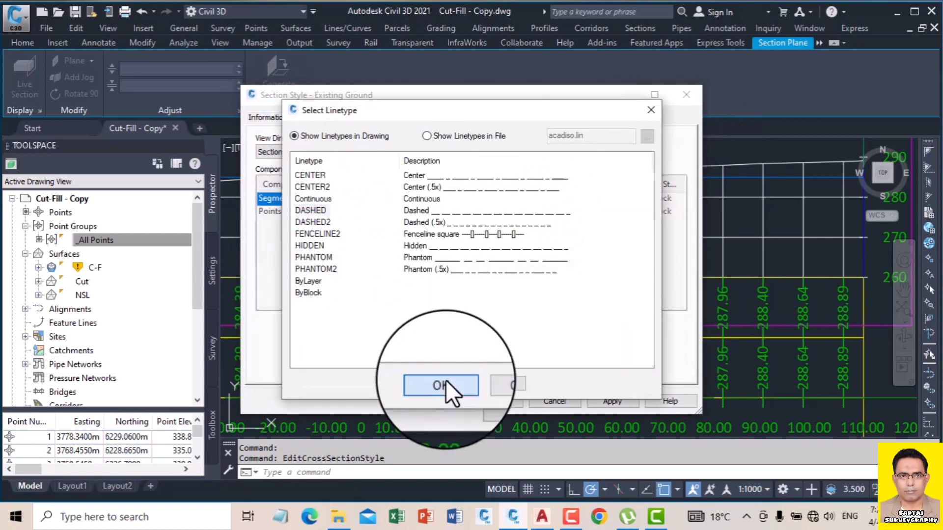
pyautogui.click(445, 381)
pyautogui.click(520, 212)
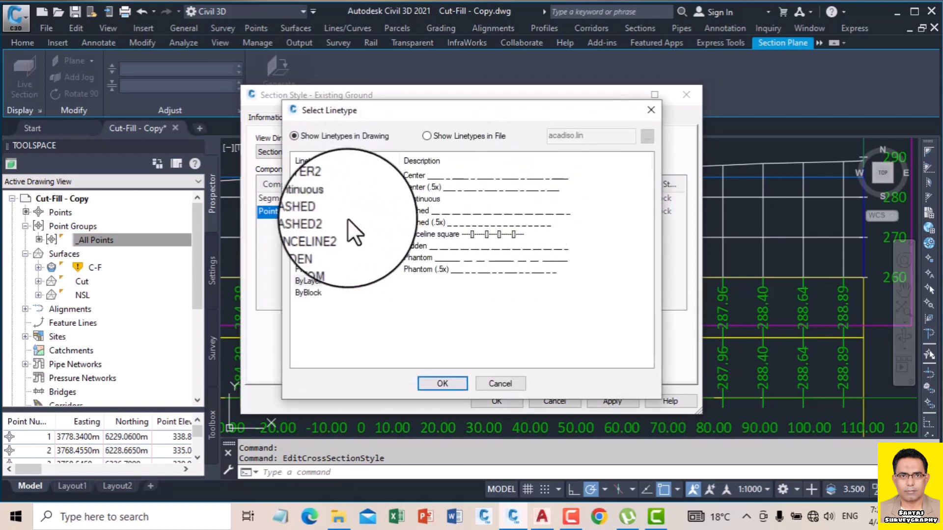
pyautogui.click(318, 211)
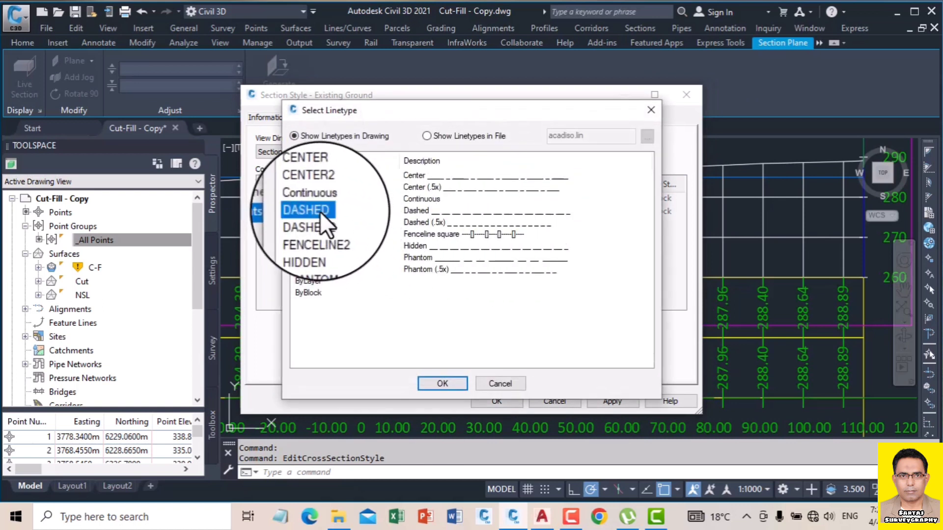
pyautogui.click(442, 385)
pyautogui.click(616, 402)
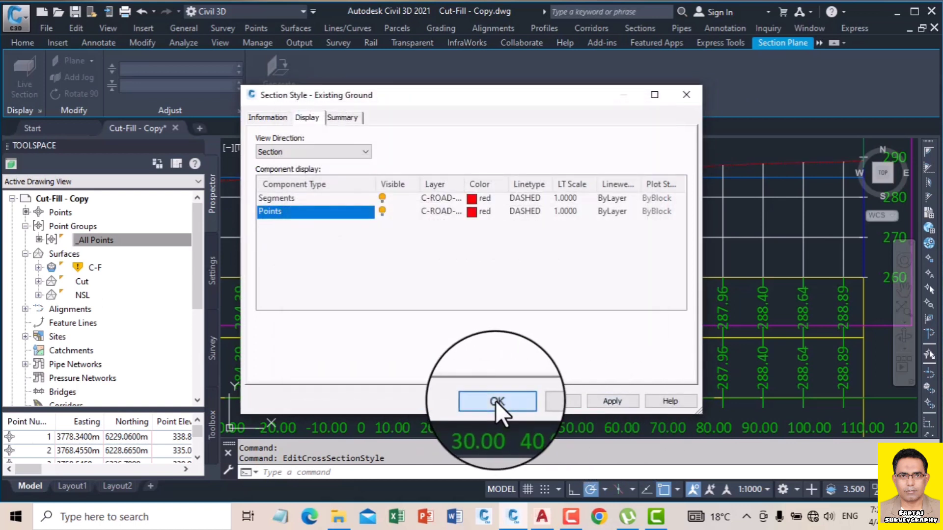
pyautogui.click(490, 399)
pyautogui.scroll(-5, 535, 181)
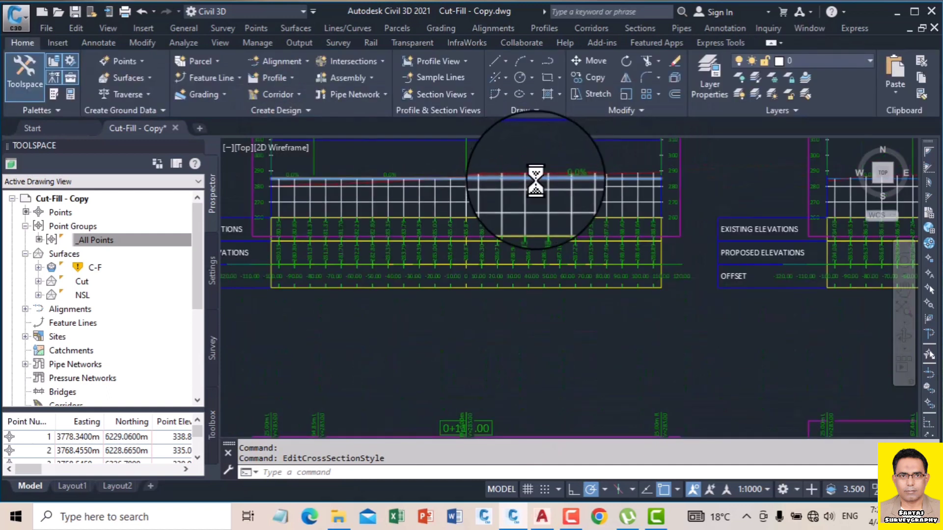
pyautogui.moveTo(683, 207); pyautogui.dragTo(366, 226, button='middle')
pyautogui.scroll(-4, 363, 227)
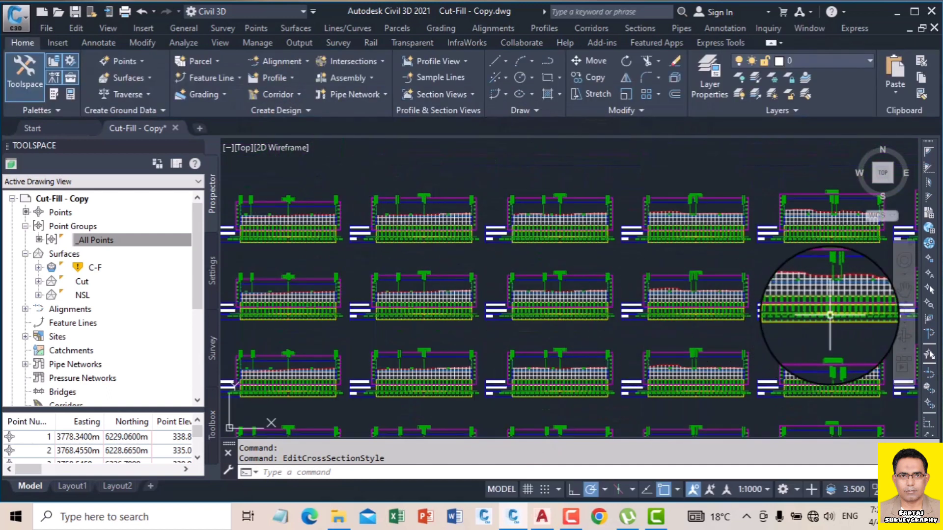
pyautogui.scroll(6, 690, 219)
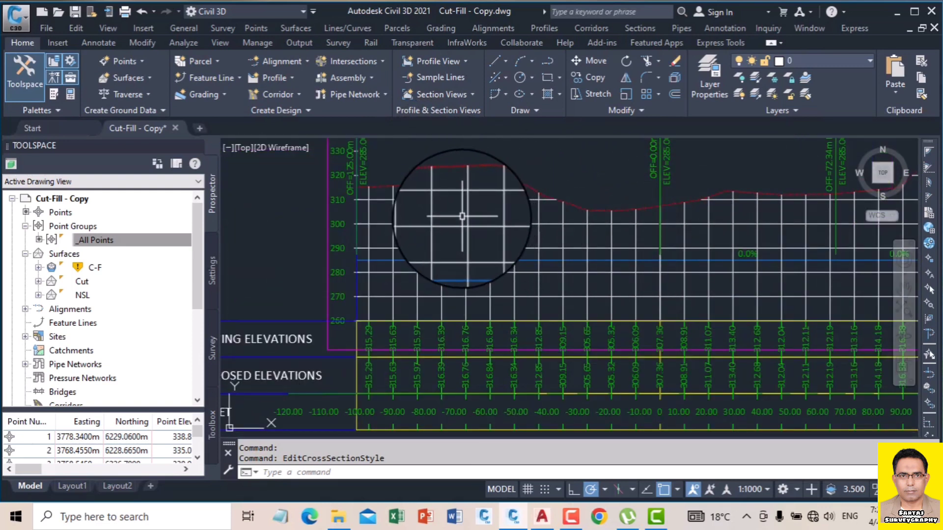
pyautogui.click(487, 207)
pyautogui.rightClick(486, 207)
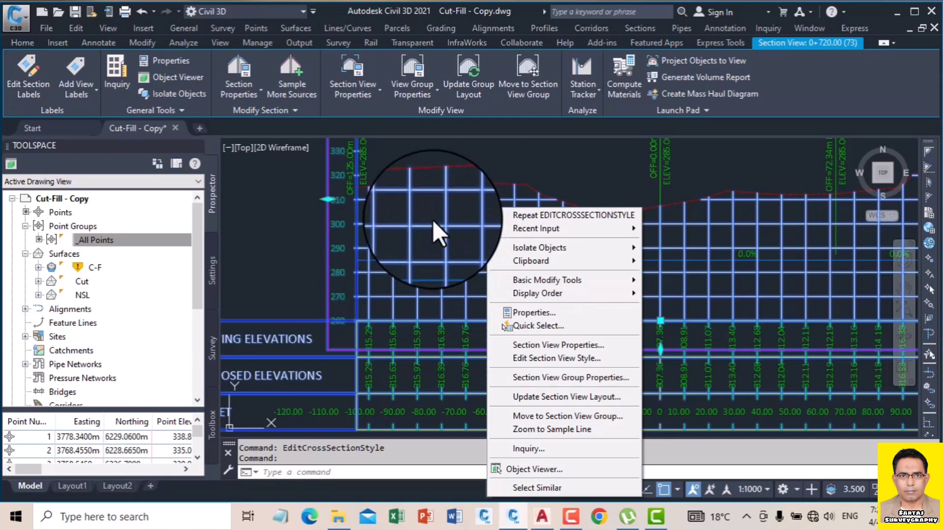
pyautogui.press('Escape')
pyautogui.press('Escape')
pyautogui.press('Escape')
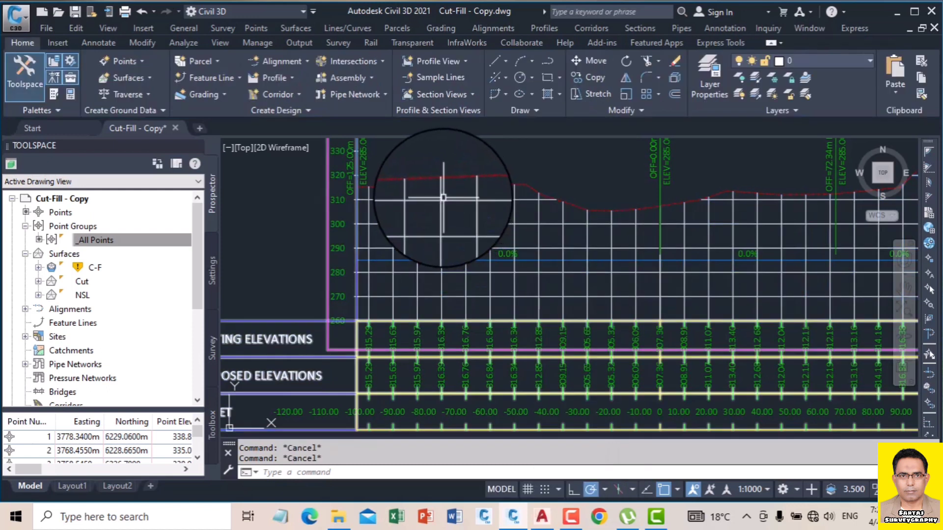
pyautogui.click(443, 198)
pyautogui.rightClick(442, 202)
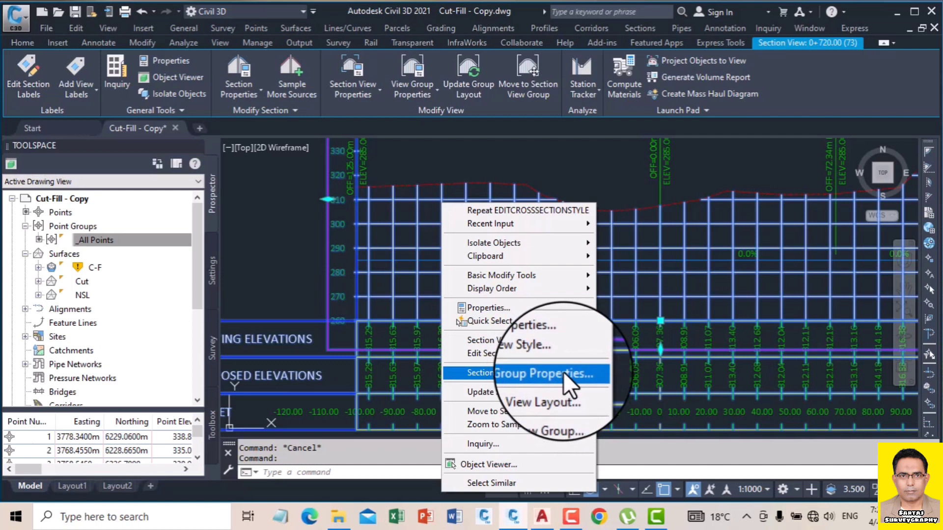
pyautogui.press('Escape')
pyautogui.press('Escape')
# Step: Open the group properties of the section view at station 0+000.00 and start editing the whole group's Road Section view style
pyautogui.scroll(-10, 485, 162)
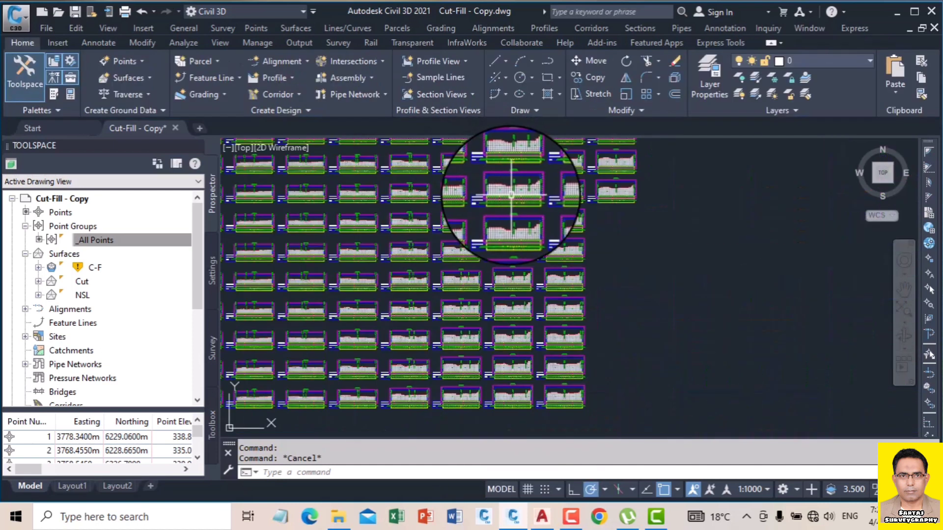
pyautogui.scroll(8, 492, 256)
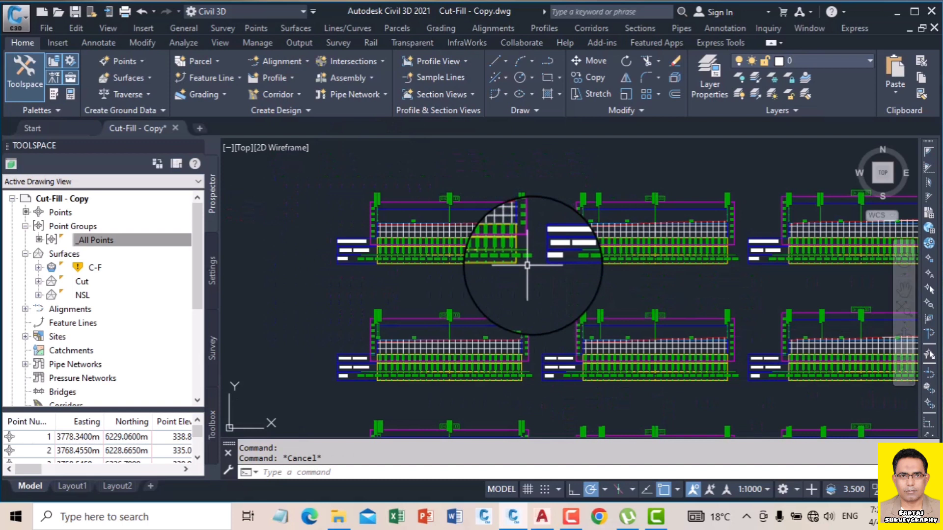
pyautogui.scroll(4, 484, 244)
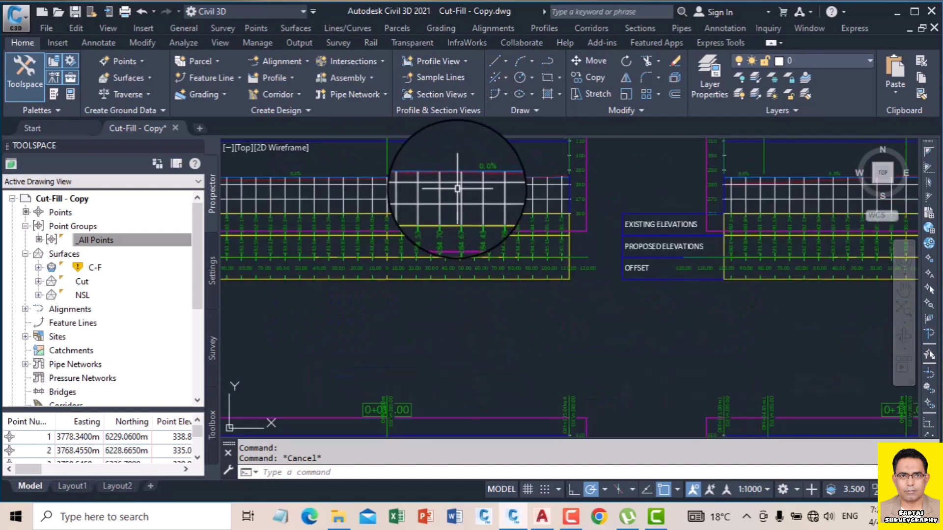
pyautogui.click(459, 186)
pyautogui.rightClick(460, 188)
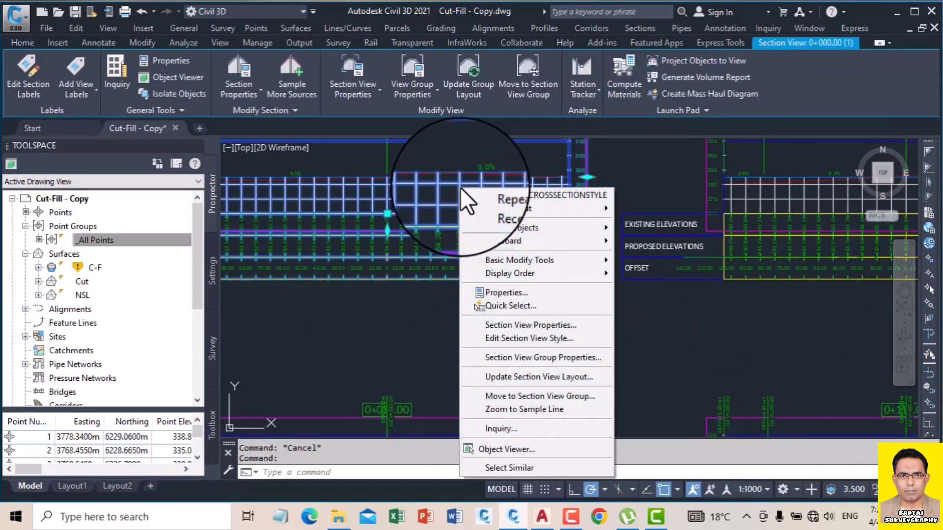
pyautogui.click(583, 354)
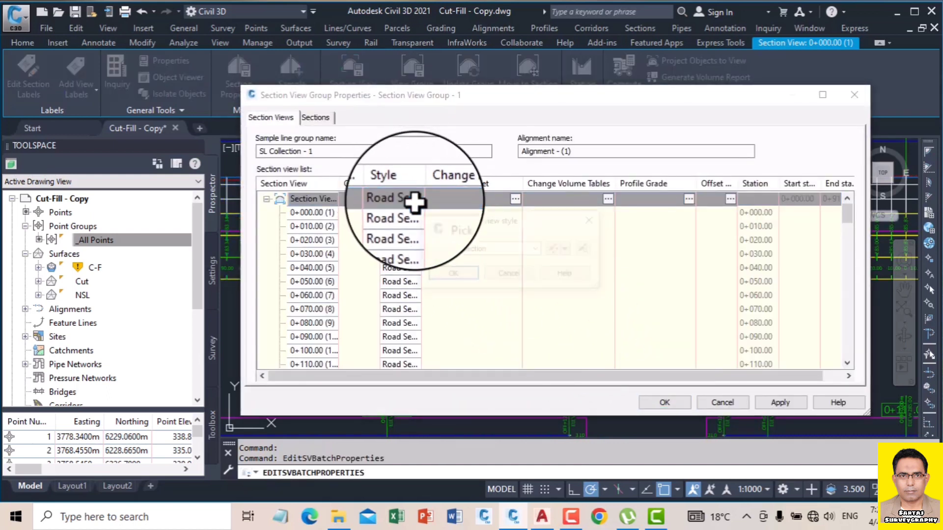
pyautogui.click(413, 199)
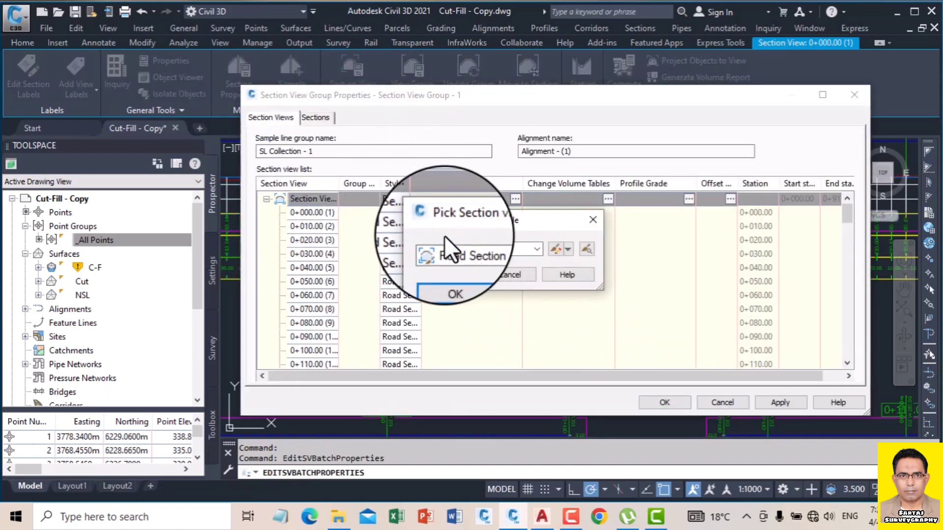
pyautogui.click(554, 249)
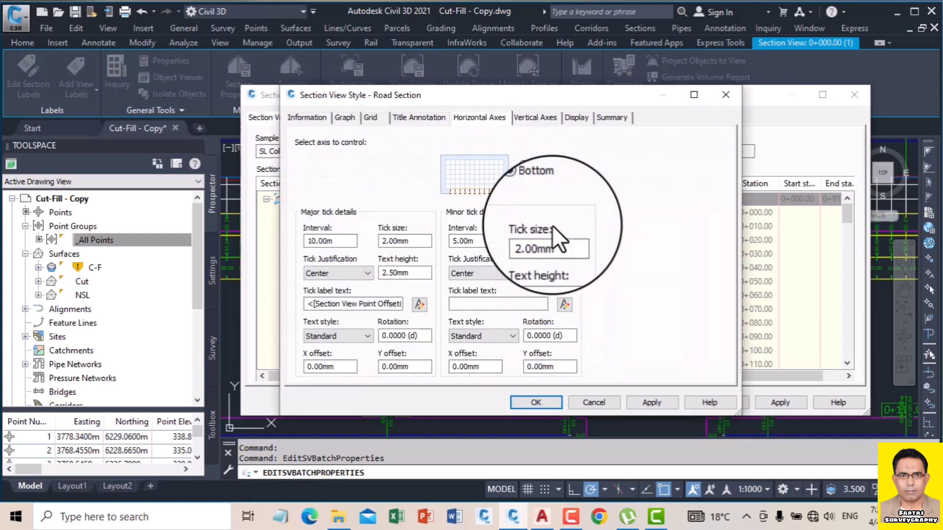
# Step: Set the Grid Vertical Major component's display color to gray index color 8 in the Road Section style
pyautogui.click(576, 118)
pyautogui.scroll(-10, 438, 246)
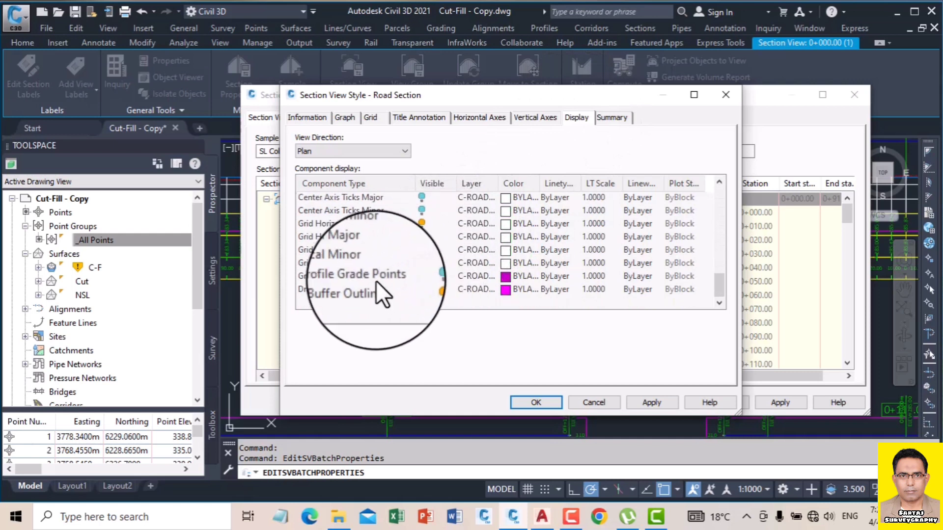
pyautogui.click(340, 250)
pyautogui.click(507, 251)
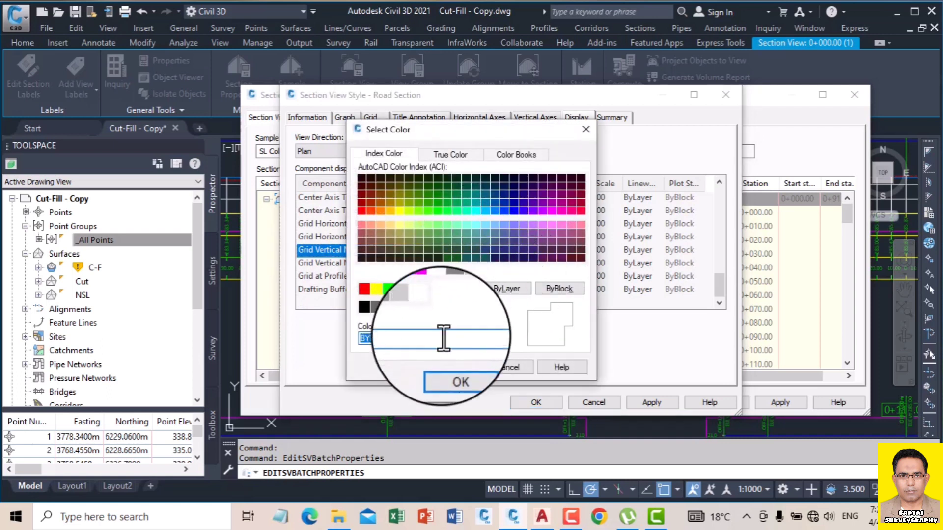
pyautogui.click(449, 289)
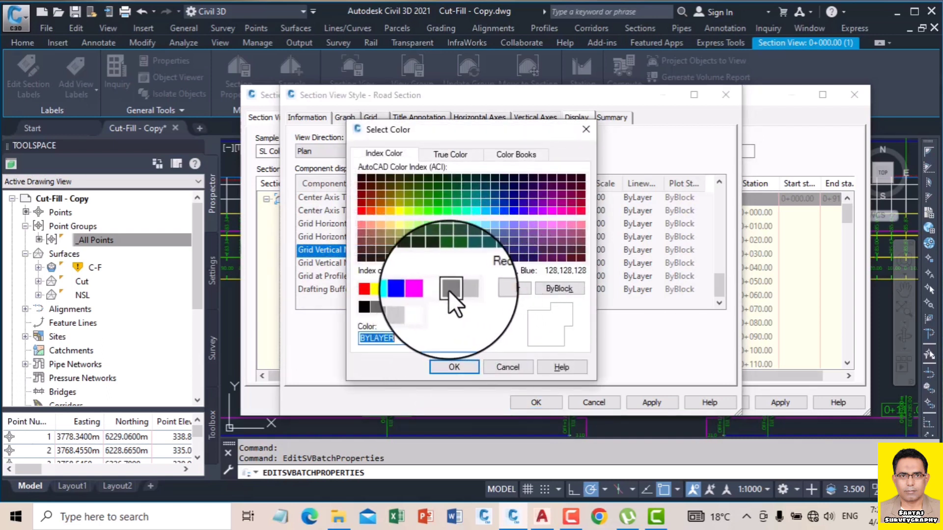
pyautogui.click(454, 368)
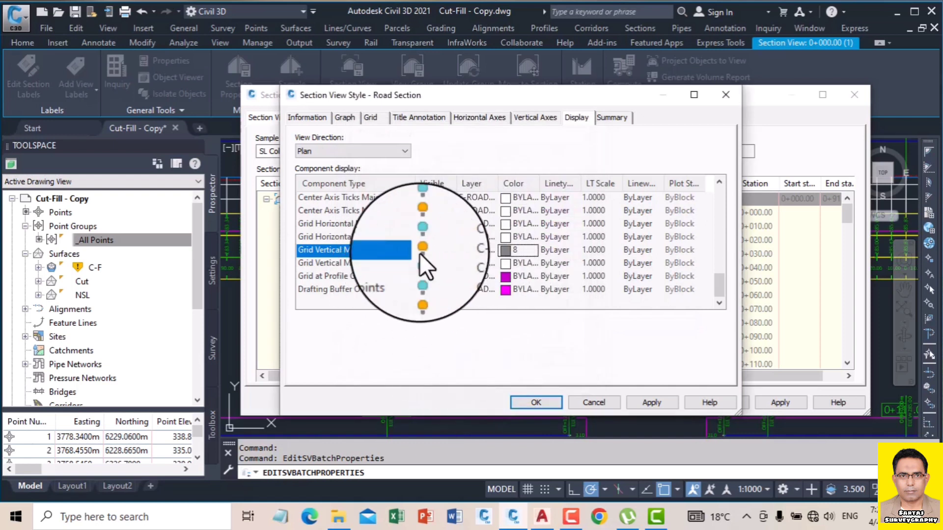
# Step: Set the display color of both Grid Horizontal Major and Grid Horizontal Minor to gray index color 8
pyautogui.click(341, 225)
pyautogui.click(505, 226)
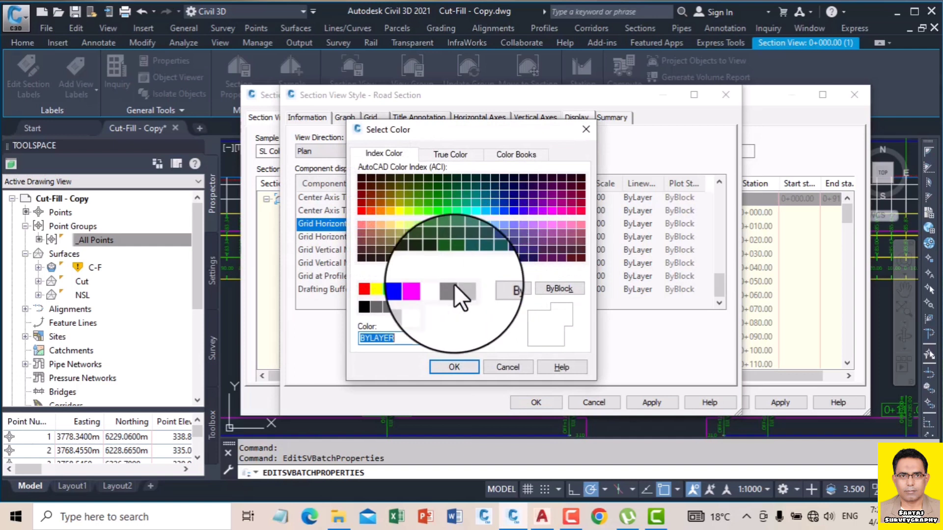
pyautogui.click(443, 361)
pyautogui.click(341, 239)
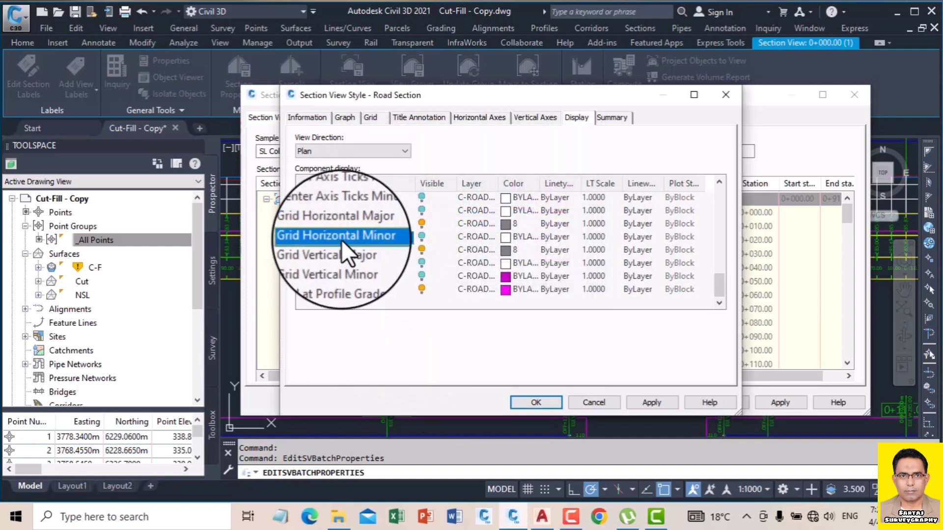
pyautogui.click(504, 238)
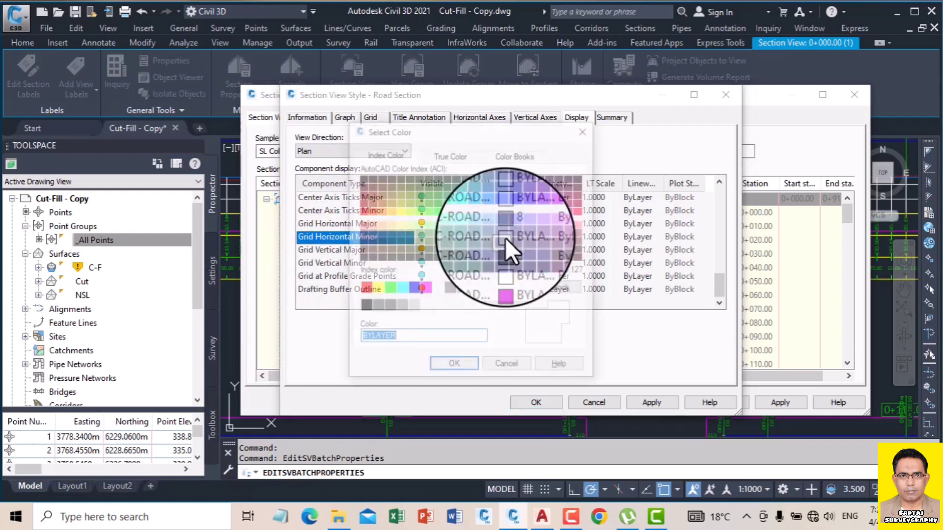
pyautogui.click(458, 298)
pyautogui.click(457, 365)
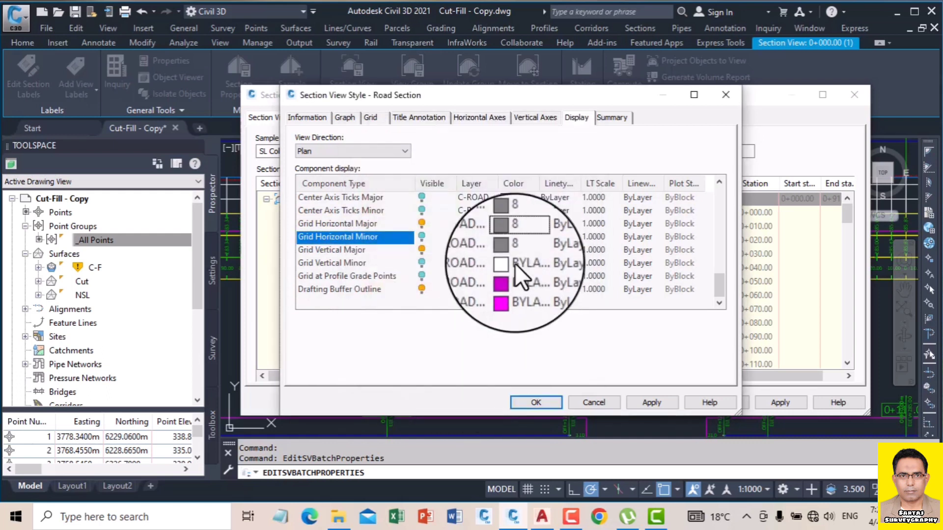
# Step: Set the Grid Vertical Minor display color to index color 8 and accept the Road Section style changes
pyautogui.click(505, 263)
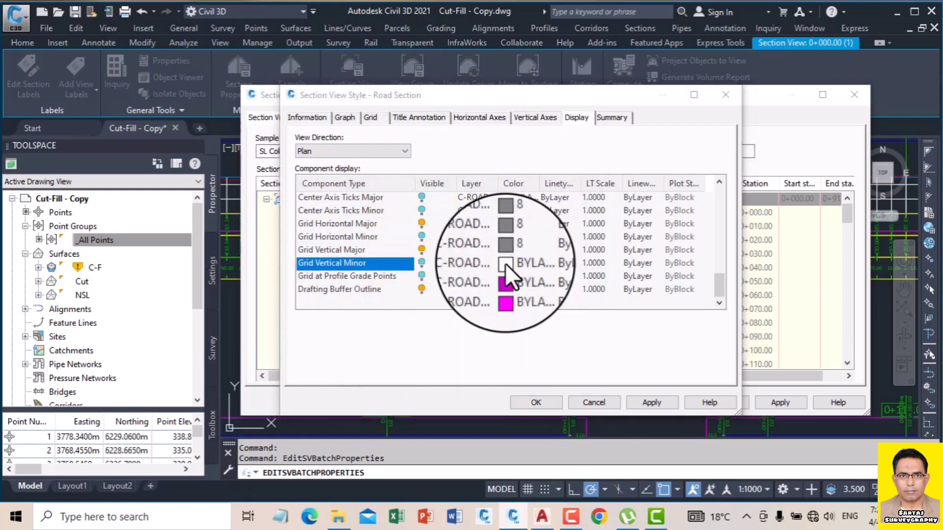
pyautogui.click(457, 368)
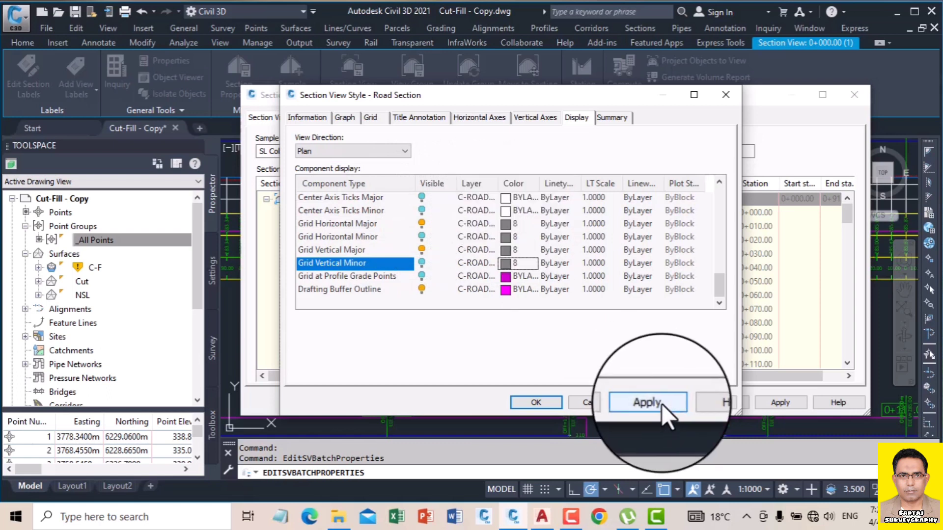
pyautogui.click(536, 402)
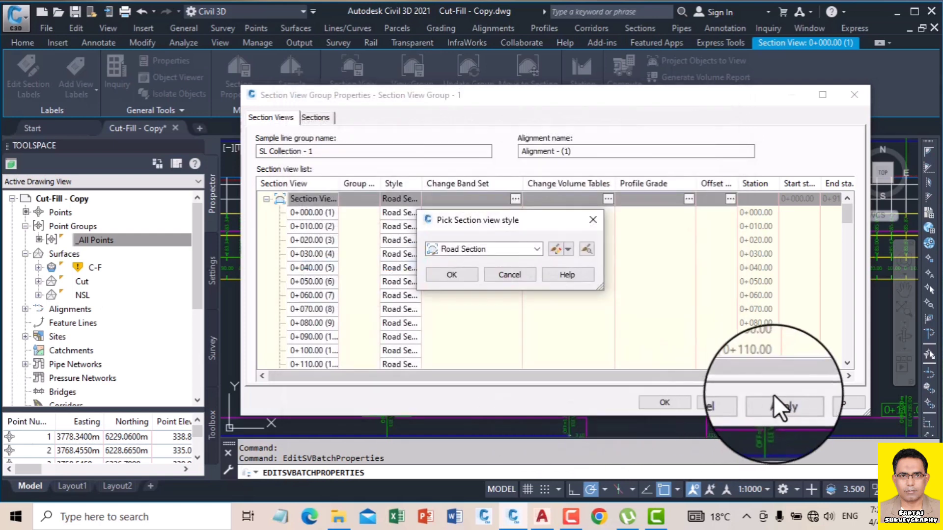
# Step: Apply the Road Section style to all section views in the group
pyautogui.click(431, 268)
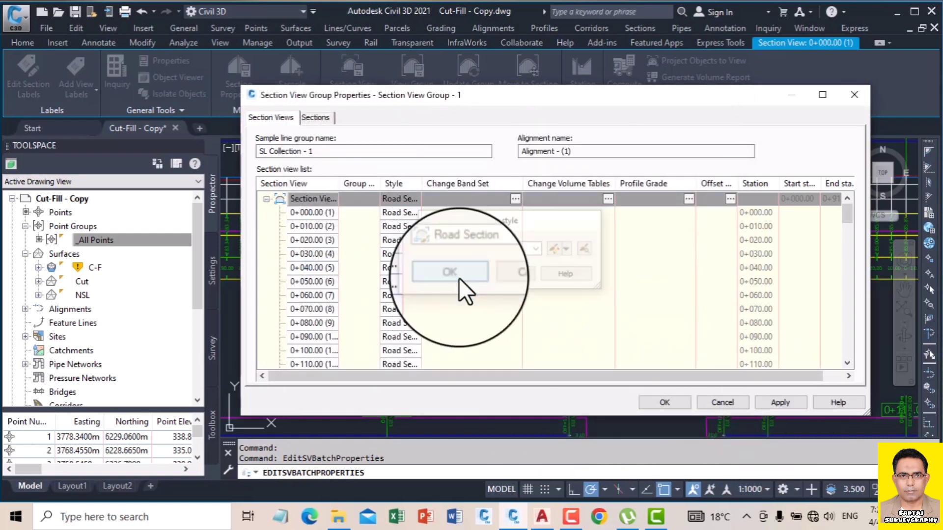
pyautogui.click(776, 403)
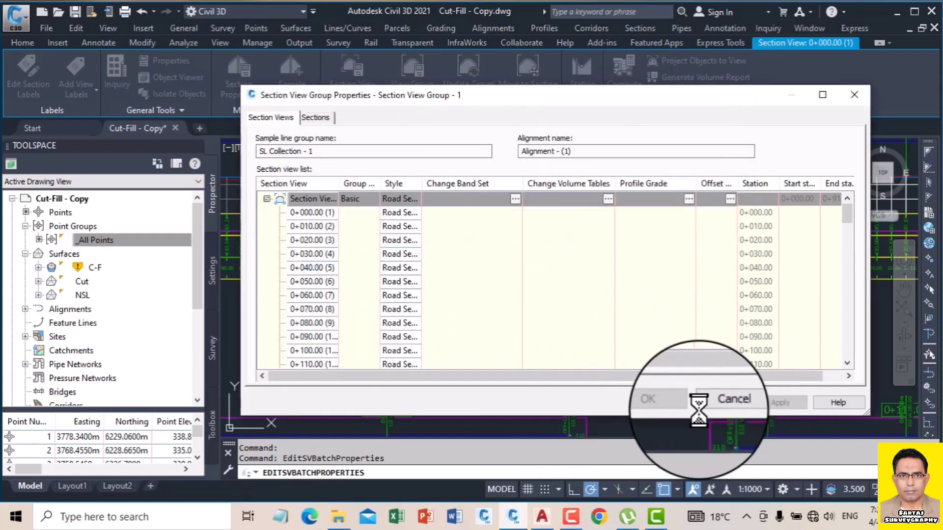
pyautogui.click(661, 402)
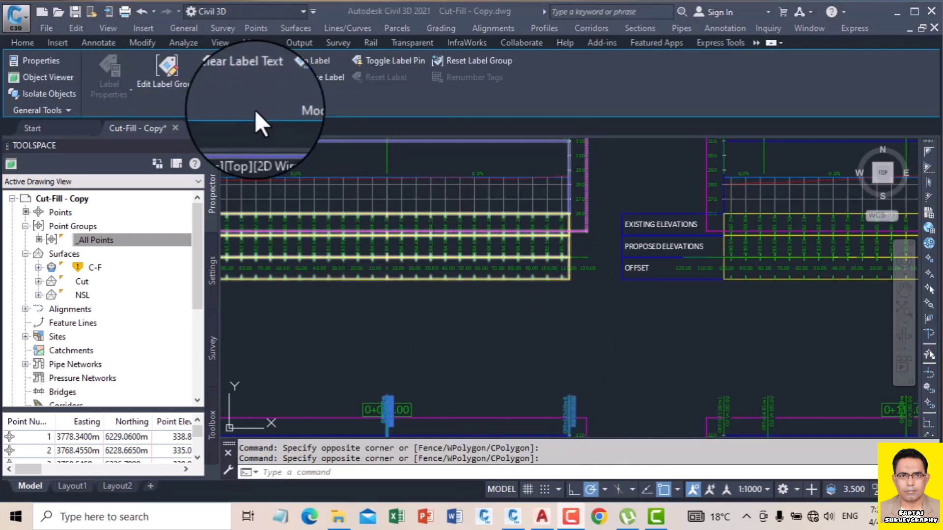
pyautogui.scroll(-5, 610, 277)
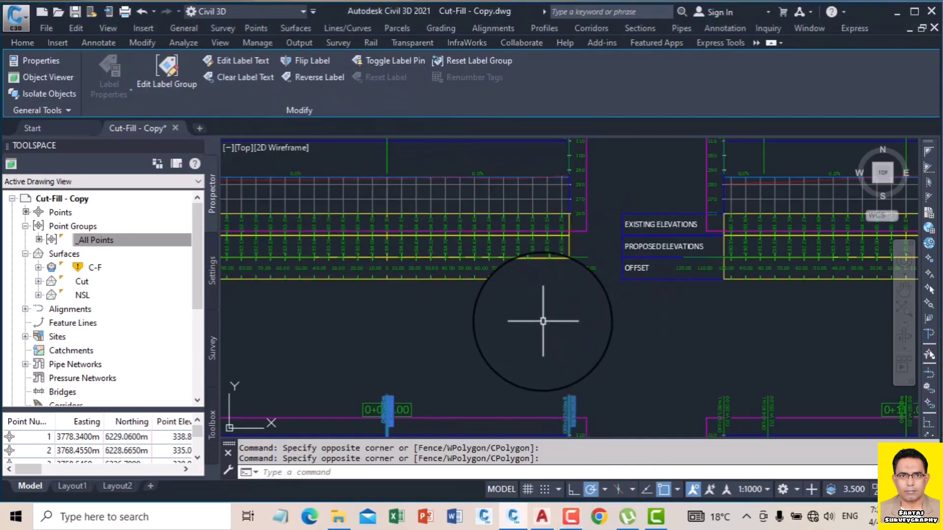
pyautogui.scroll(8, 492, 308)
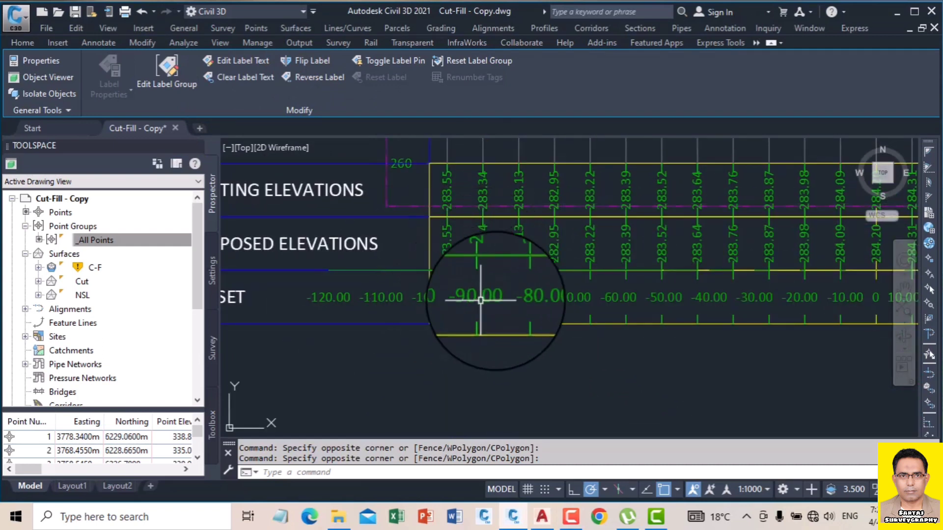
pyautogui.click(492, 297)
pyautogui.rightClick(496, 298)
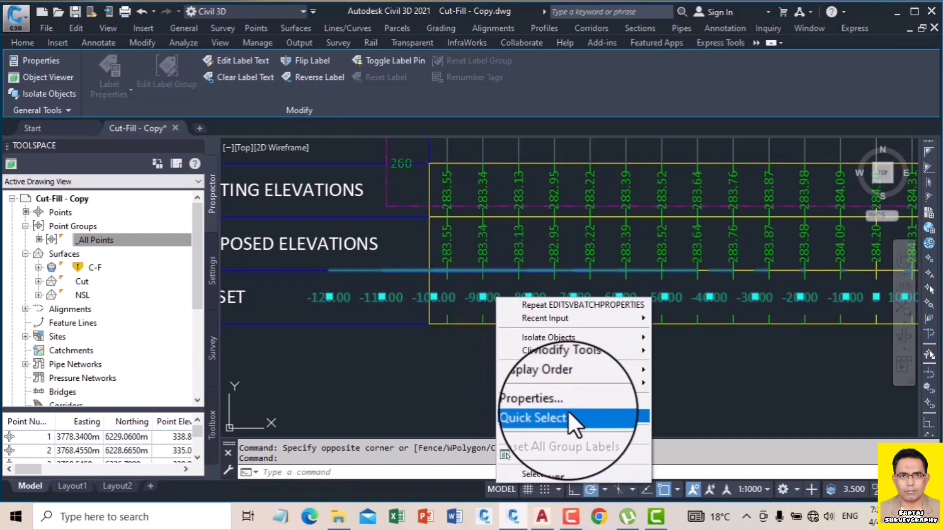
pyautogui.click(458, 350)
pyautogui.press('Escape')
pyautogui.press('Escape')
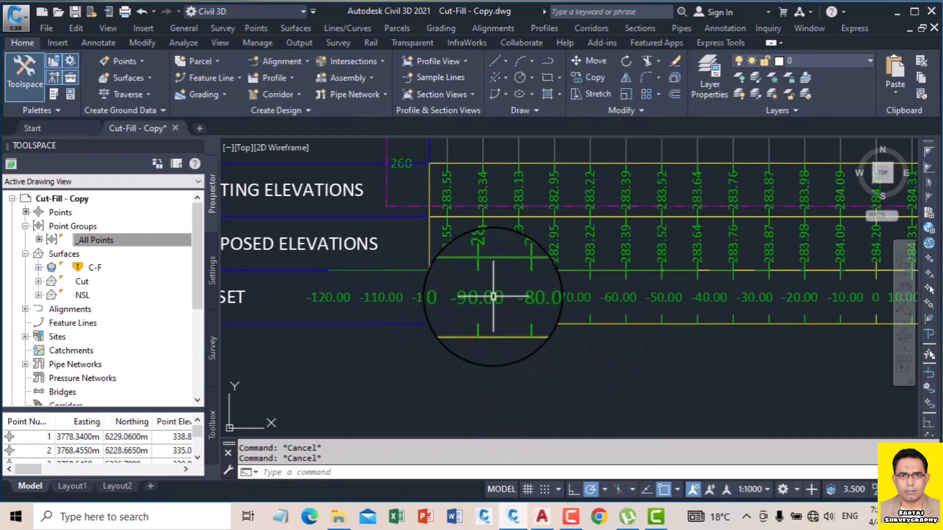
# Step: In the Offsets band style, set the Major Increment label's text height to 1.5 mm and its rotation angle to 90 degrees
pyautogui.click(492, 298)
pyautogui.rightClick(492, 300)
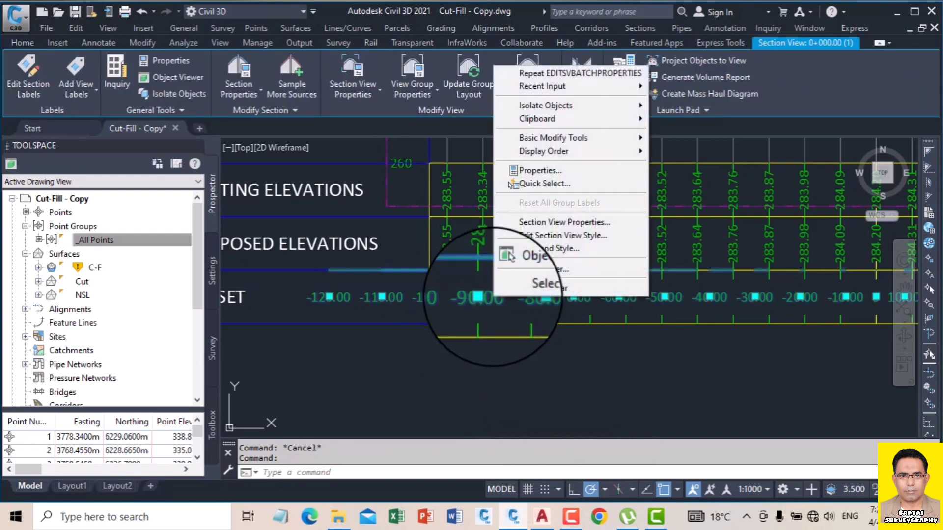
pyautogui.click(541, 248)
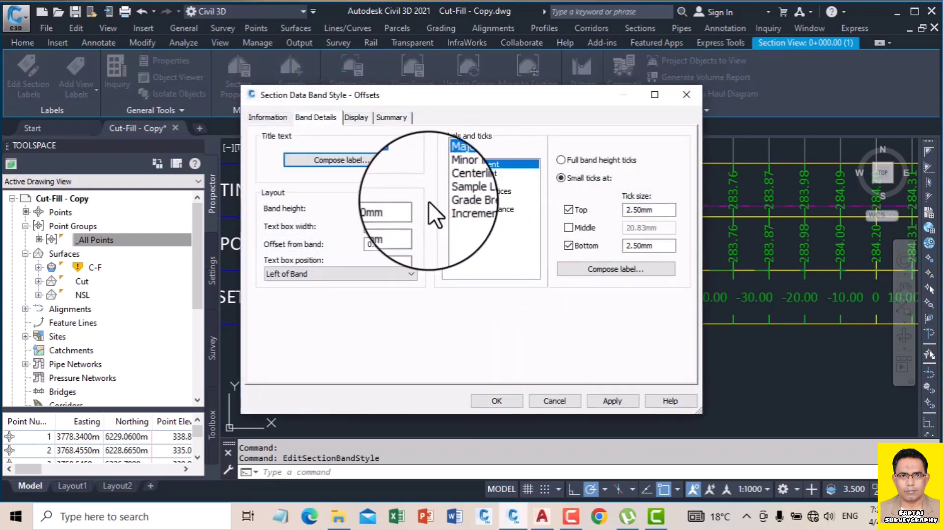
pyautogui.click(584, 267)
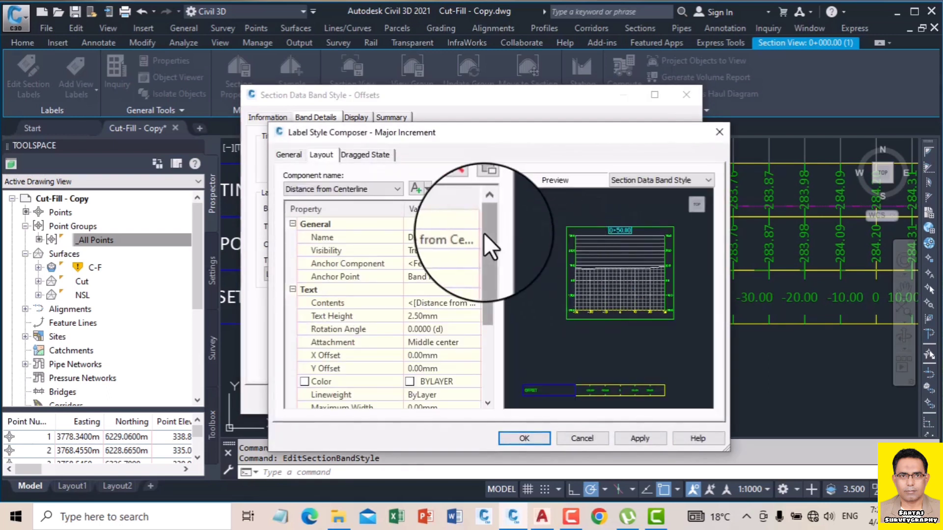
pyautogui.click(432, 316)
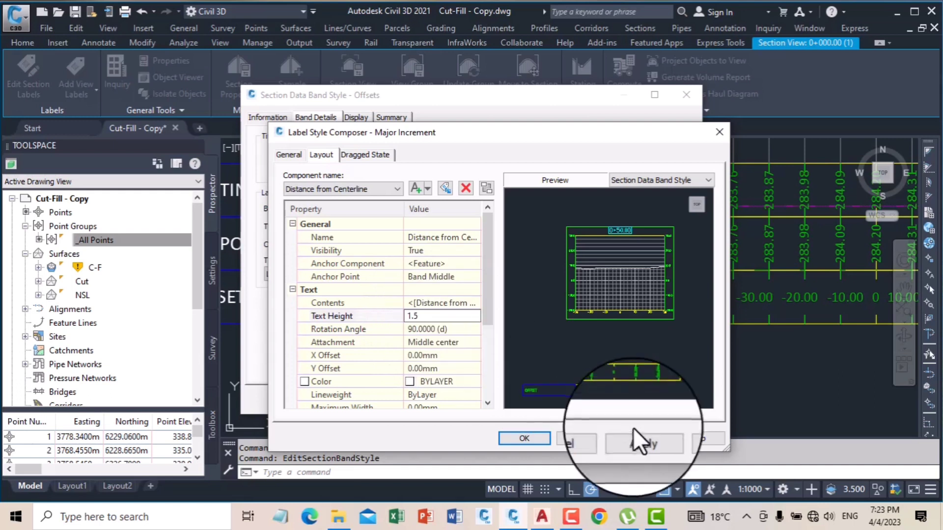
# Step: Colour the Offsets band's Major Increment label cyan and apply the change to the band style
pyautogui.click(433, 381)
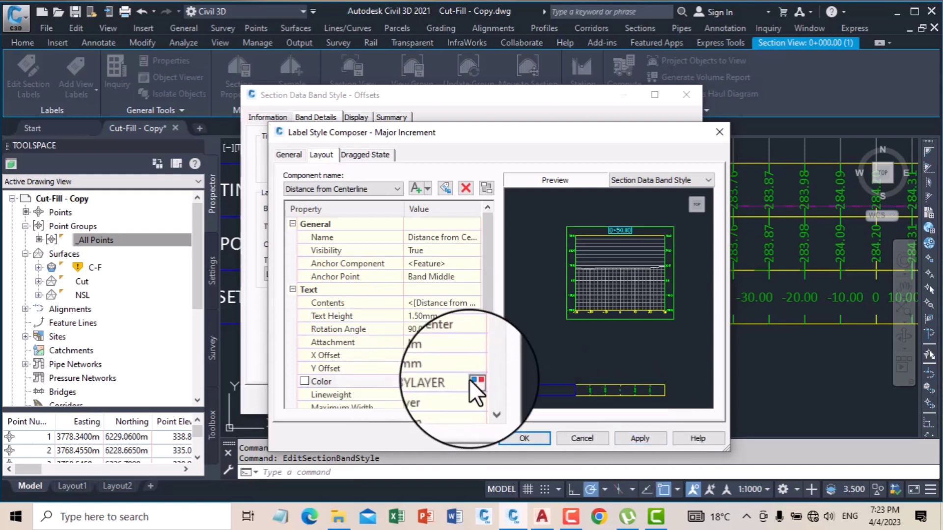
pyautogui.click(473, 381)
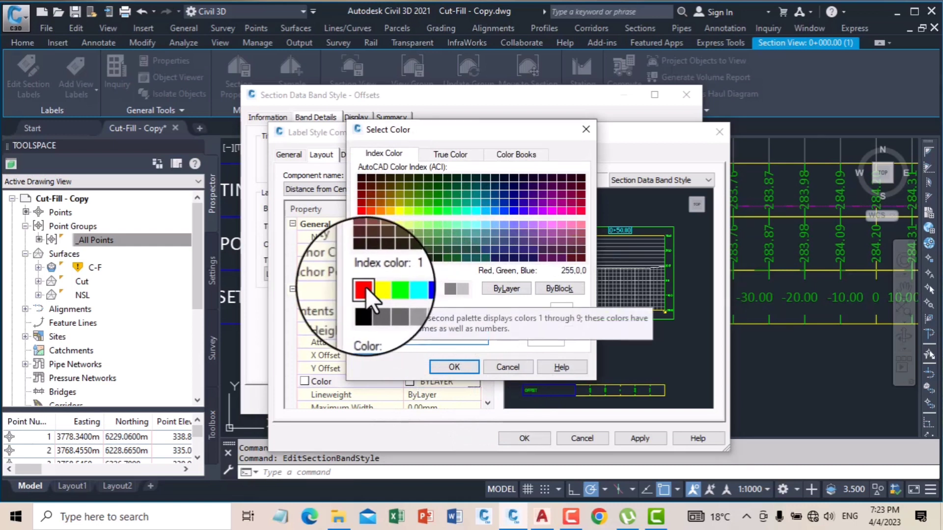
pyautogui.click(397, 289)
pyautogui.click(454, 367)
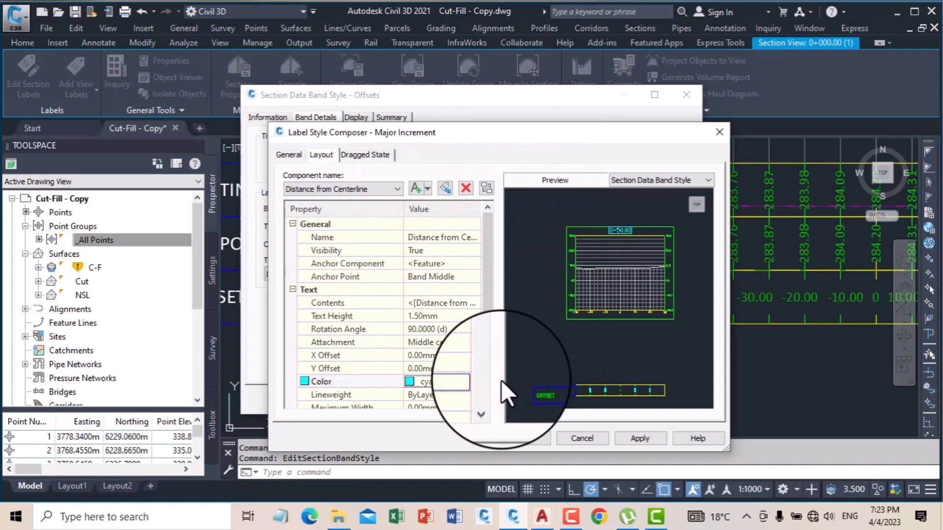
pyautogui.click(628, 437)
pyautogui.click(526, 437)
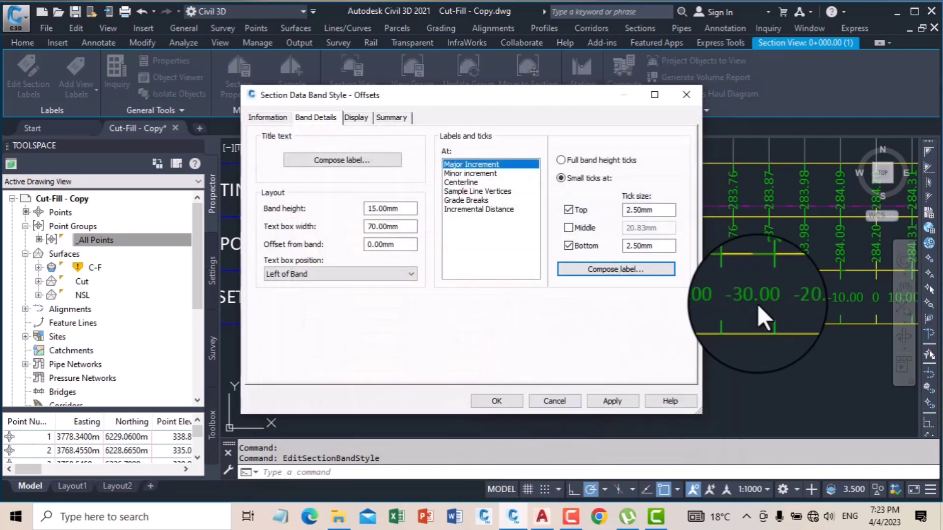
pyautogui.click(612, 401)
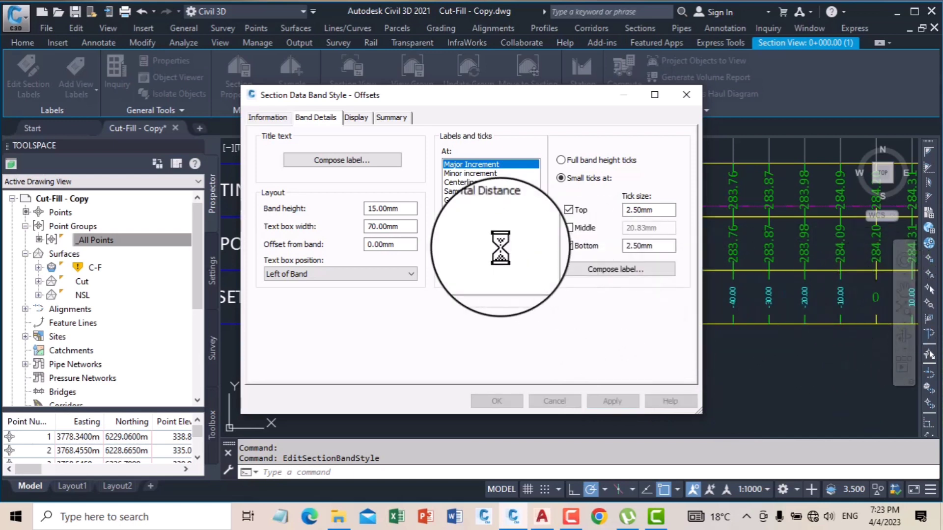
# Step: Set the text height of the Offsets band's Centerline label to 1.5 mm
pyautogui.click(462, 183)
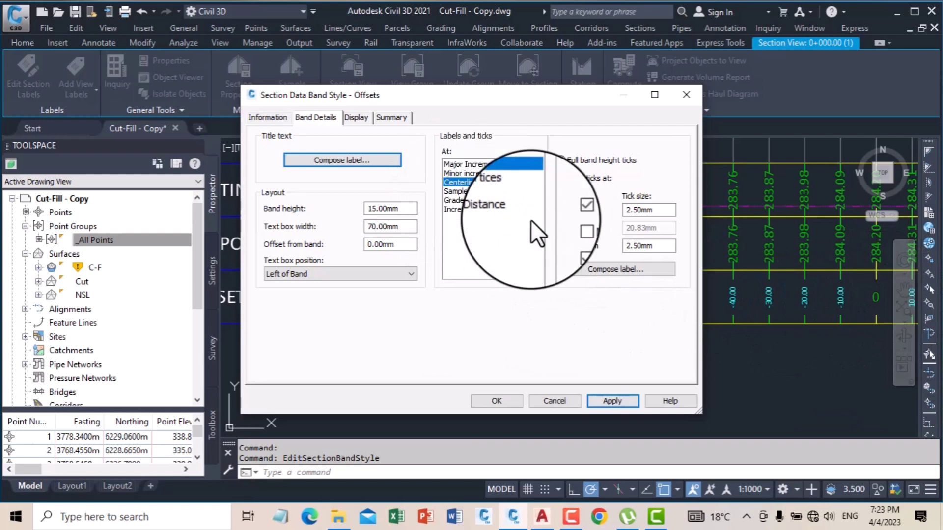
pyautogui.click(611, 269)
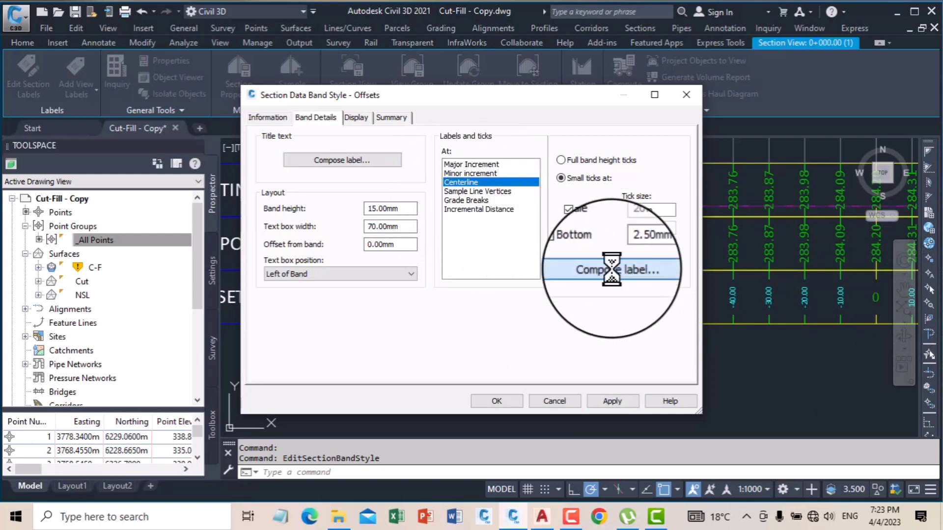
pyautogui.click(321, 155)
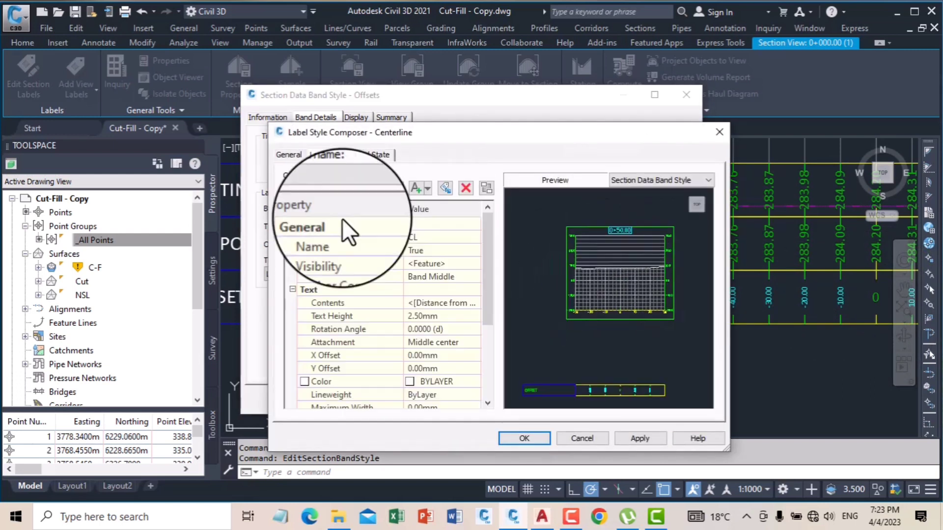
pyautogui.click(431, 317)
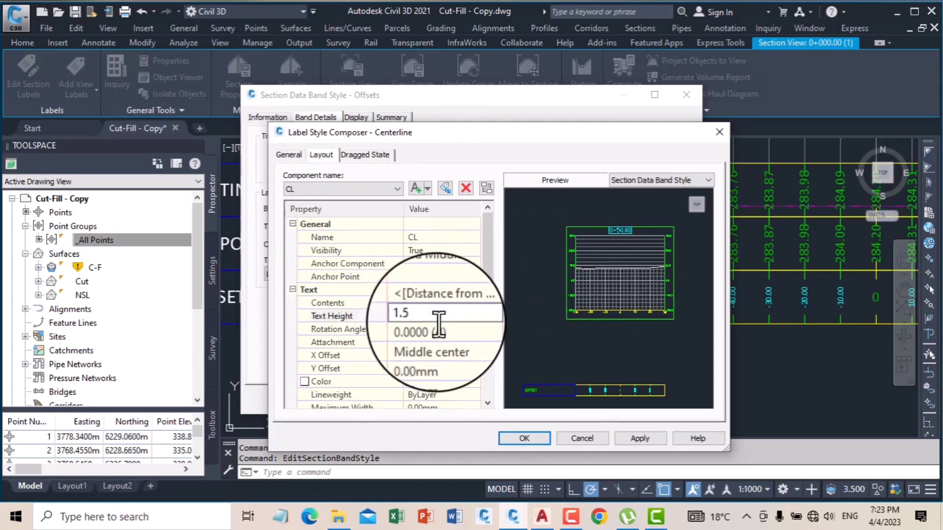
# Step: Colour the Offsets band's Centerline label cyan and set its rotation angle to 90 degrees
pyautogui.click(409, 382)
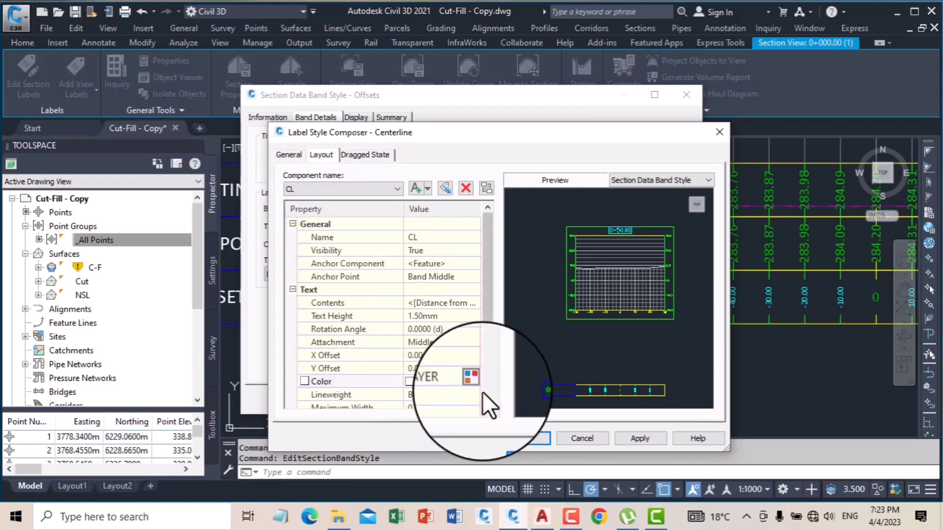
pyautogui.click(477, 383)
pyautogui.click(401, 294)
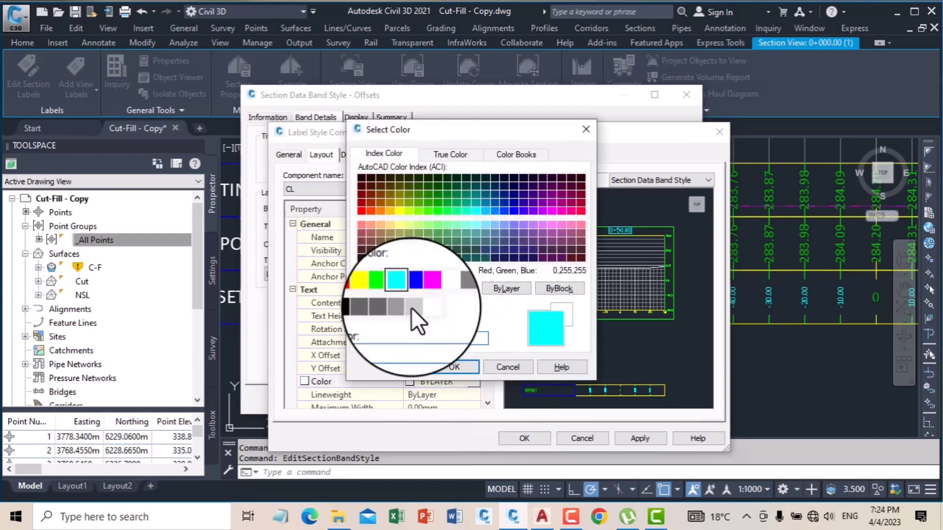
pyautogui.click(454, 367)
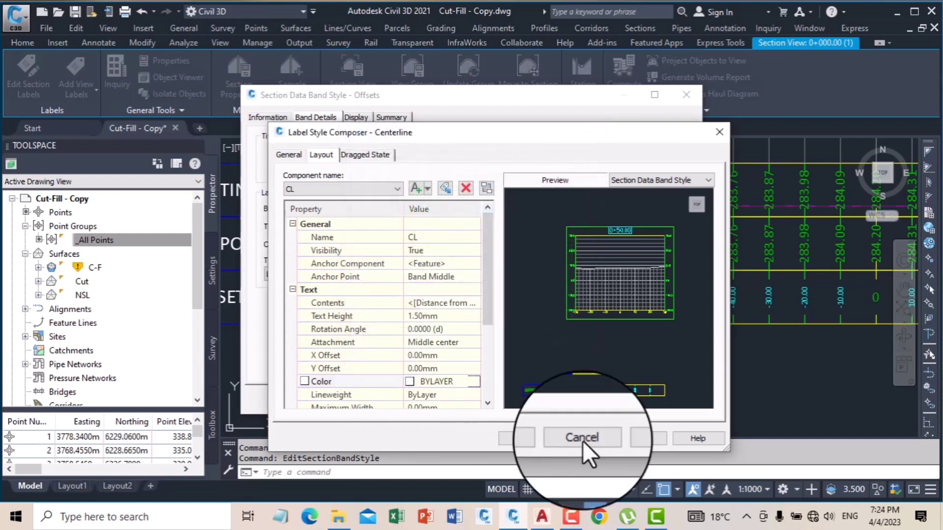
pyautogui.click(427, 330)
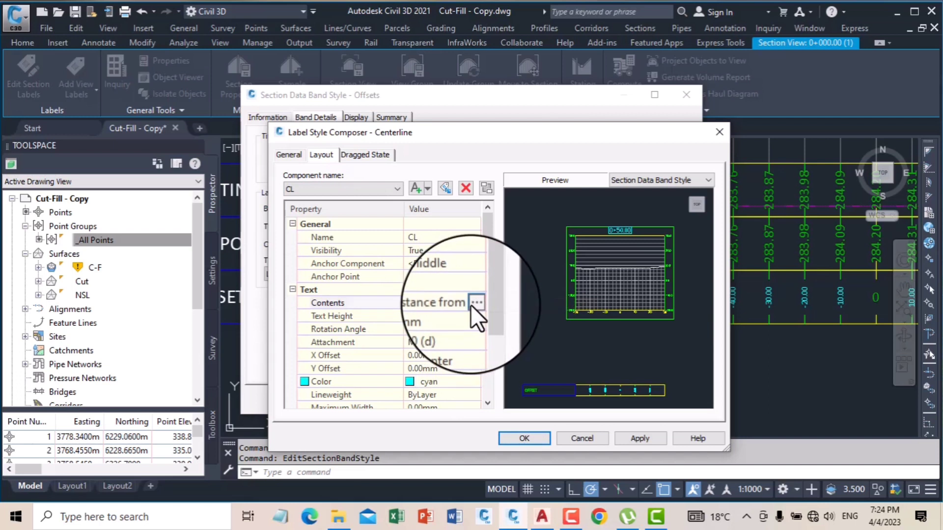
# Step: Set the Distance from Centerline precision in the Centerline label's contents to 0.001 and save the Offsets band style
pyautogui.click(472, 302)
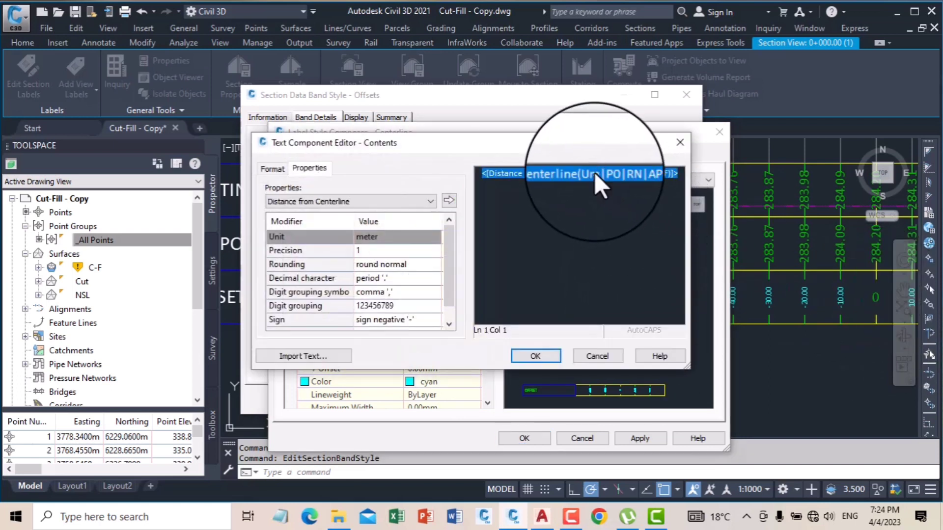
pyautogui.click(399, 251)
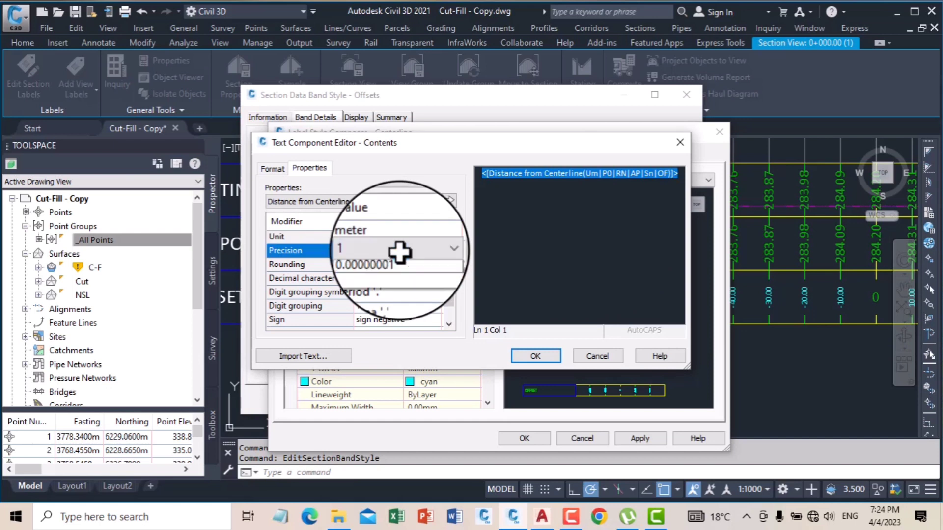
pyautogui.click(399, 252)
pyautogui.click(395, 282)
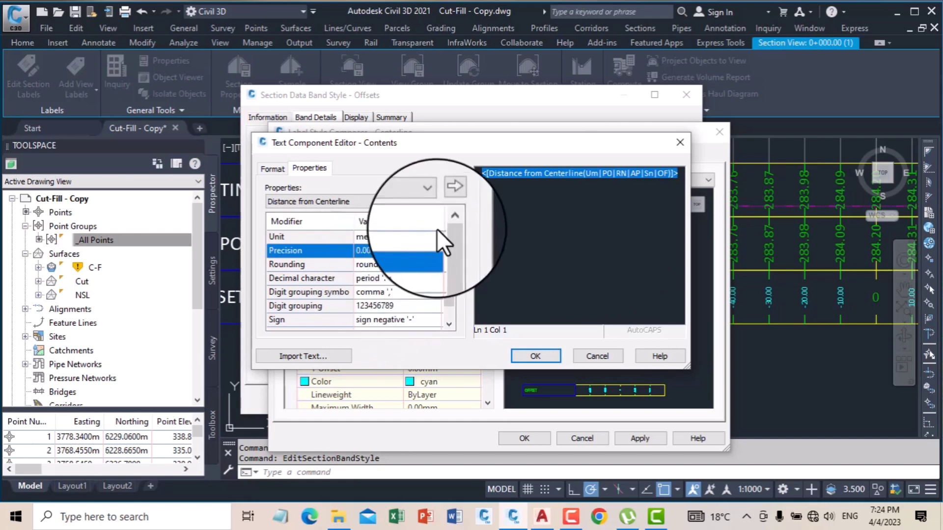
pyautogui.click(455, 186)
pyautogui.click(534, 356)
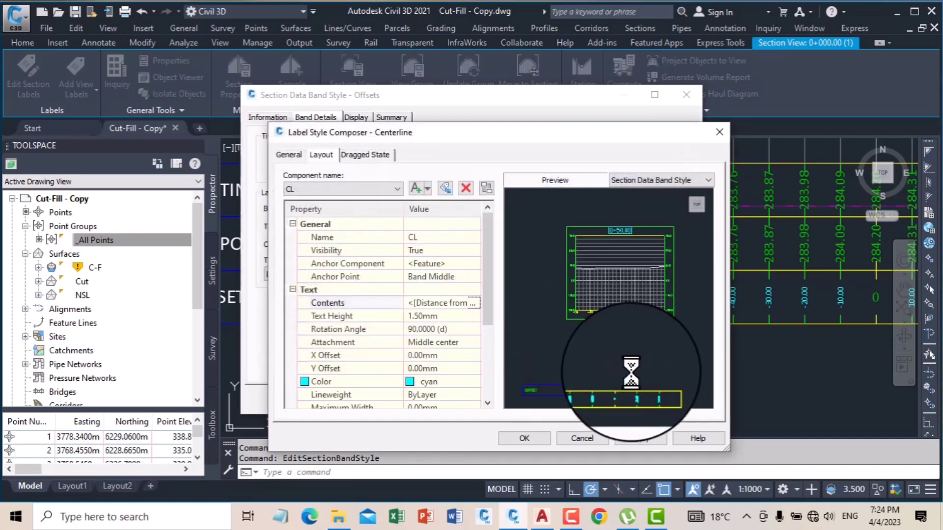
pyautogui.click(641, 437)
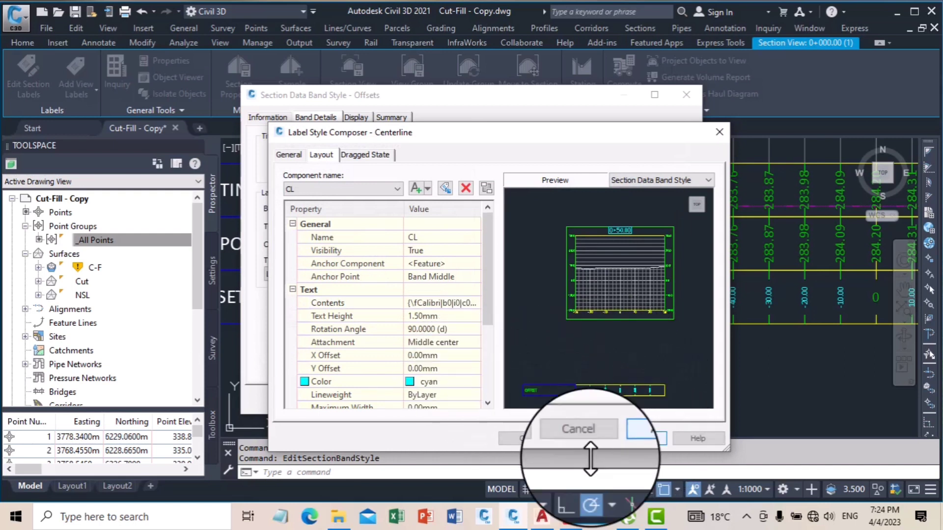
pyautogui.click(524, 438)
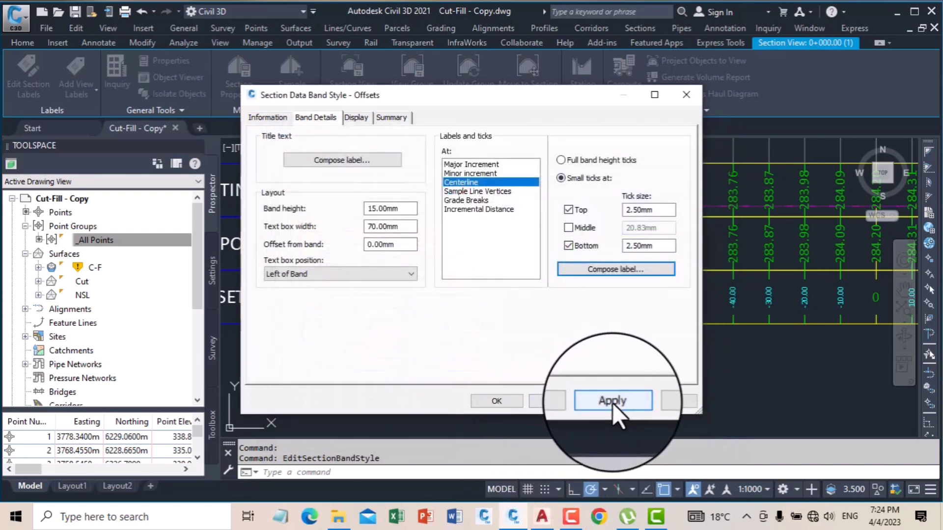
pyautogui.click(496, 401)
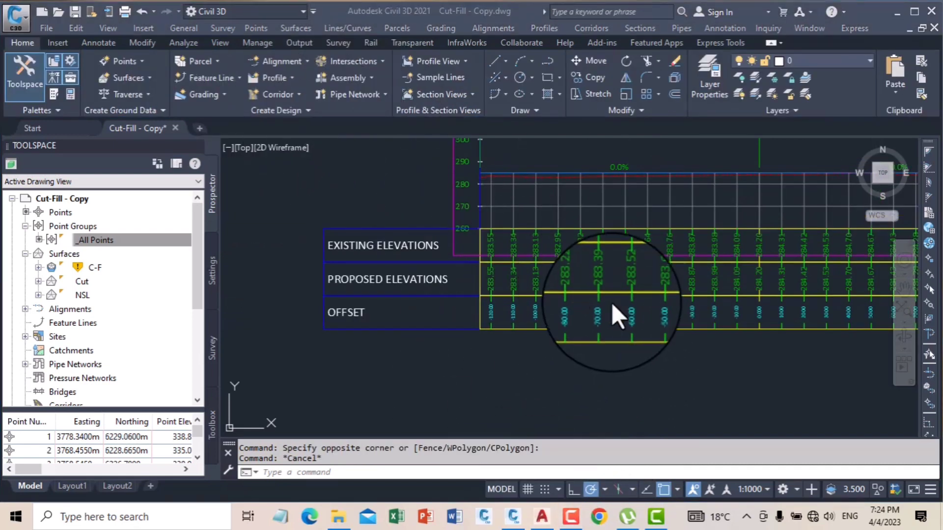
# Step: Set the text height of the FG Elevations band's Major Increment label to 2 mm
pyautogui.click(506, 275)
pyautogui.click(506, 275)
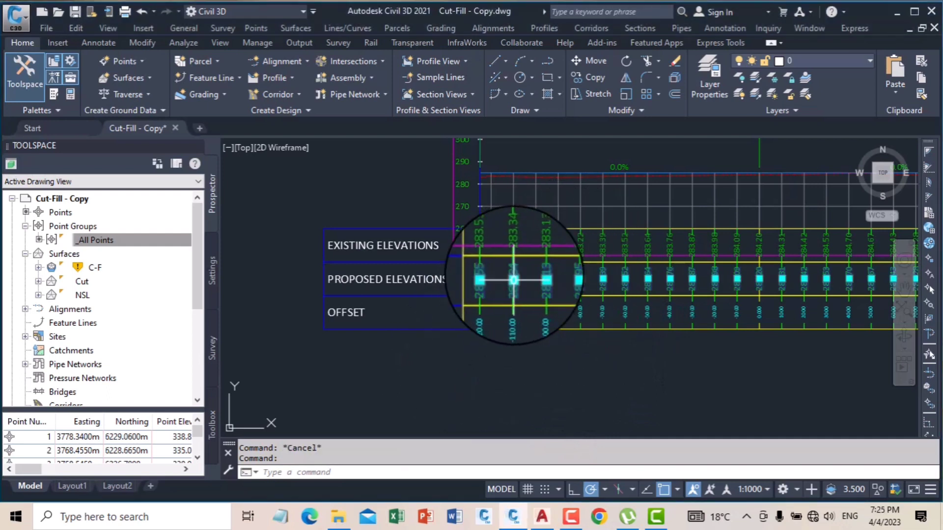
pyautogui.scroll(-5, 482, 276)
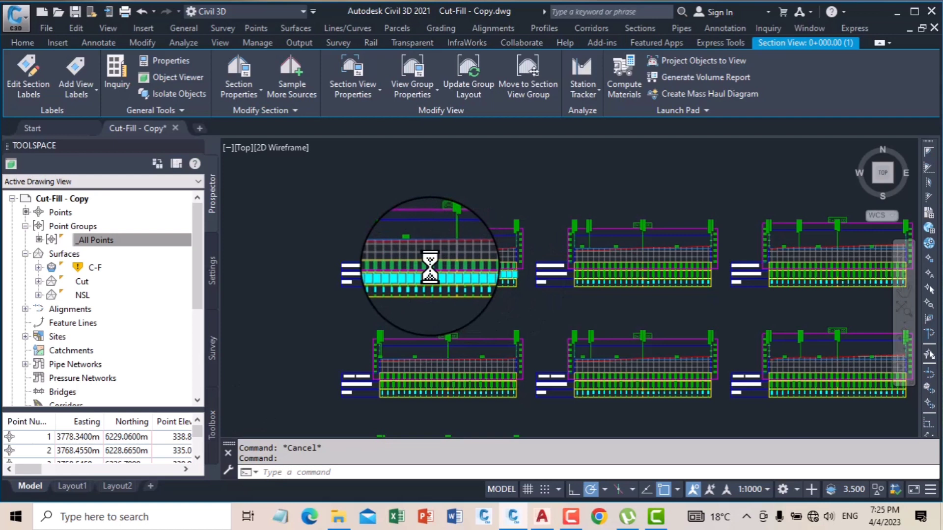
pyautogui.scroll(4, 432, 267)
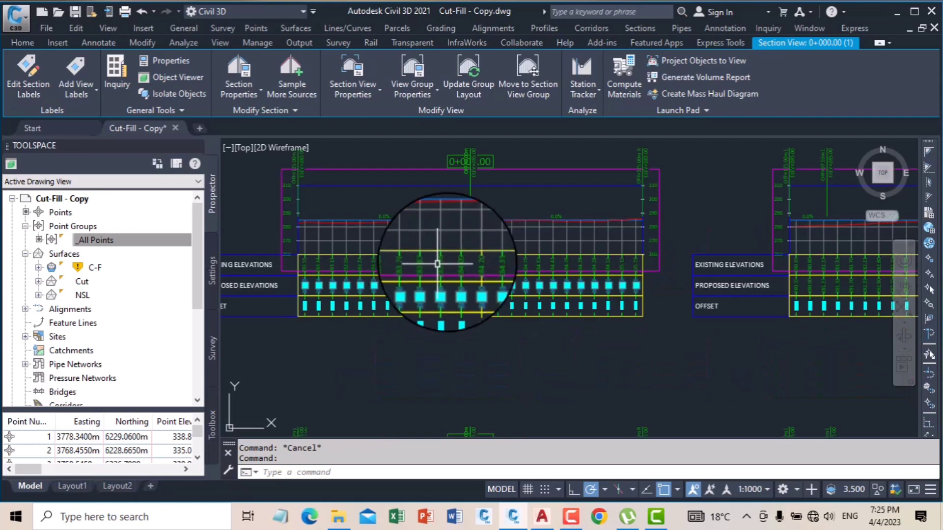
pyautogui.rightClick(401, 194)
pyautogui.click(473, 382)
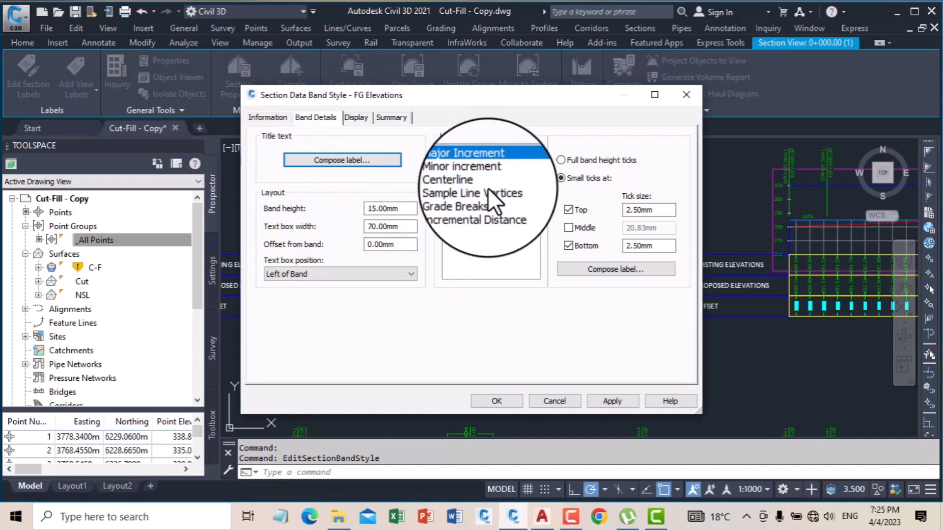
pyautogui.click(593, 272)
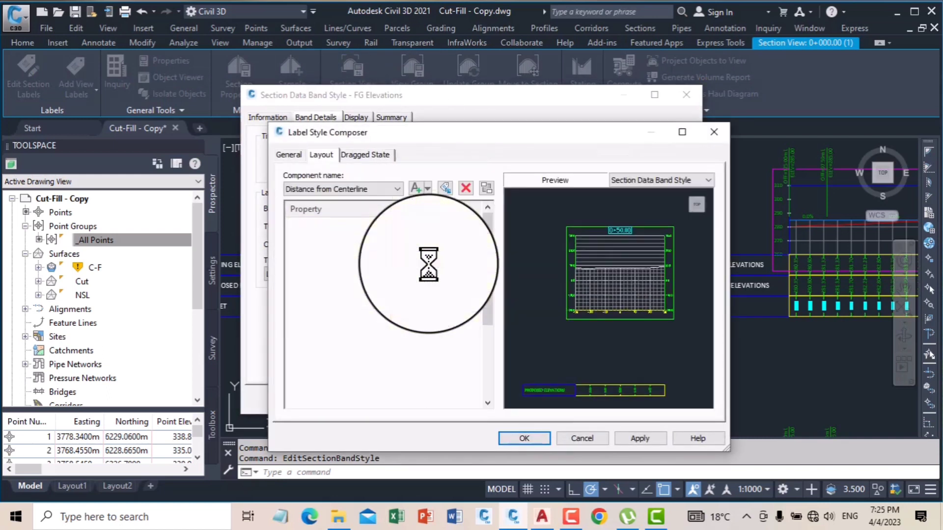
pyautogui.click(426, 318)
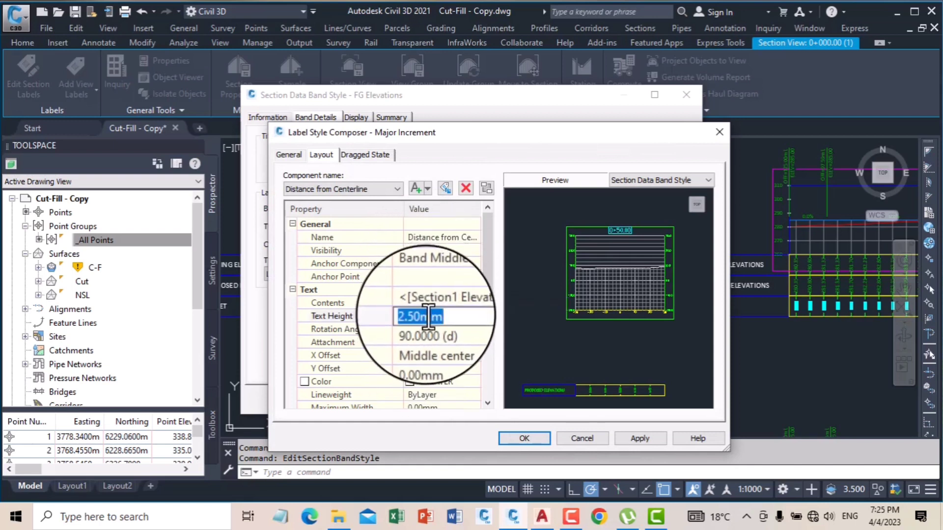
pyautogui.write('2')
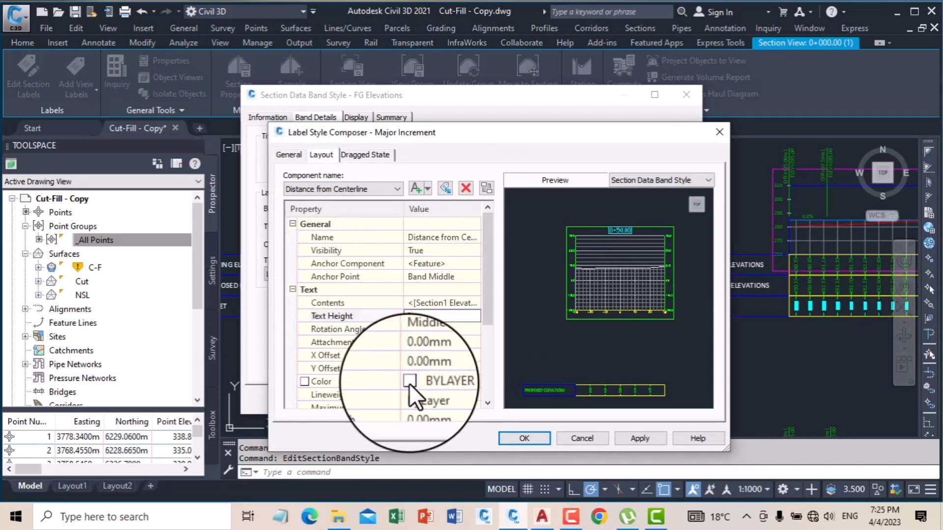
# Step: Colour the FG Elevations band's Major Increment label green and apply the label change
pyautogui.click(445, 382)
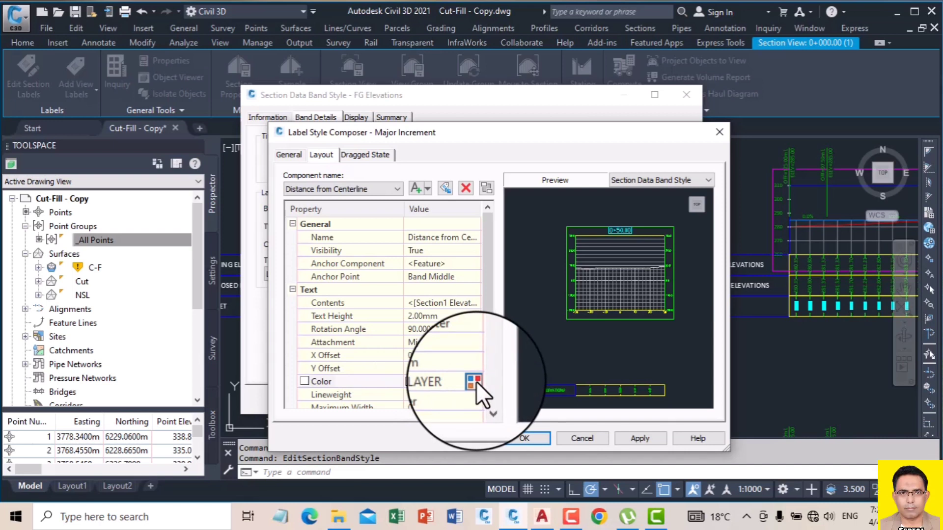
pyautogui.click(474, 381)
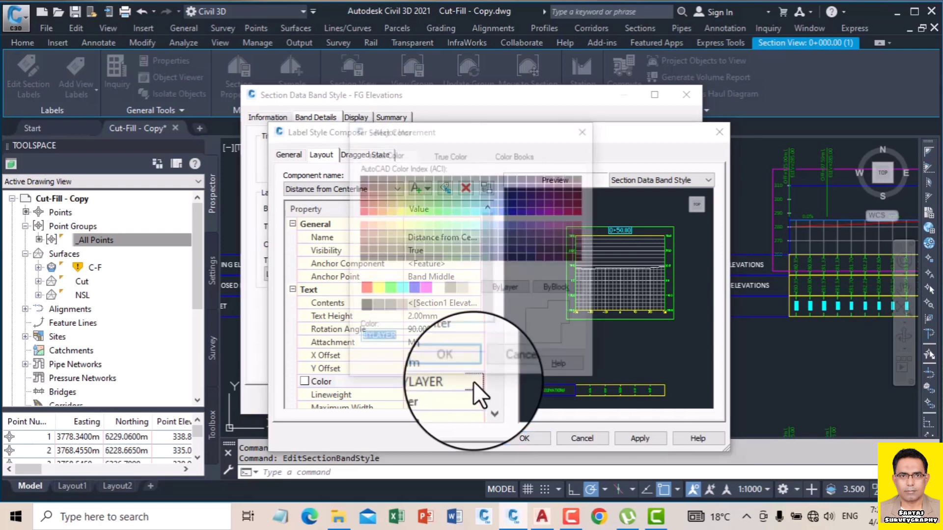
pyautogui.click(388, 289)
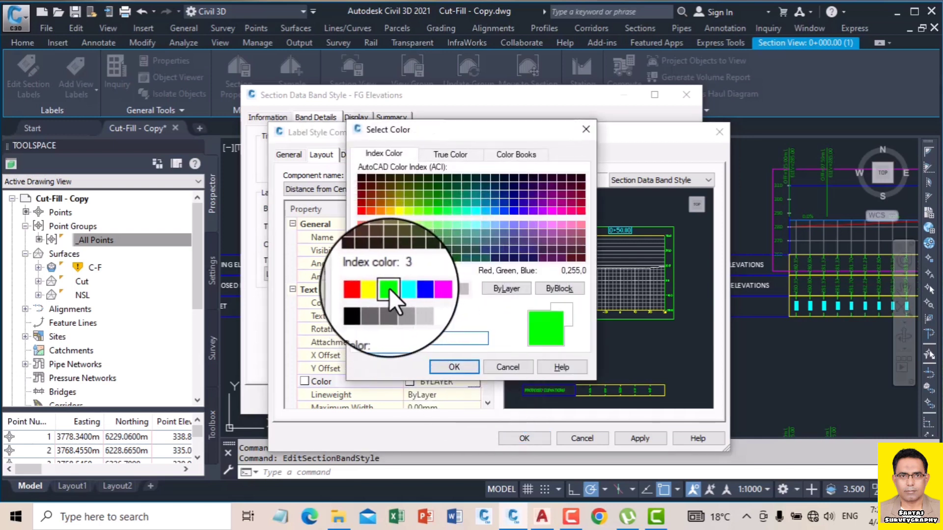
pyautogui.click(454, 367)
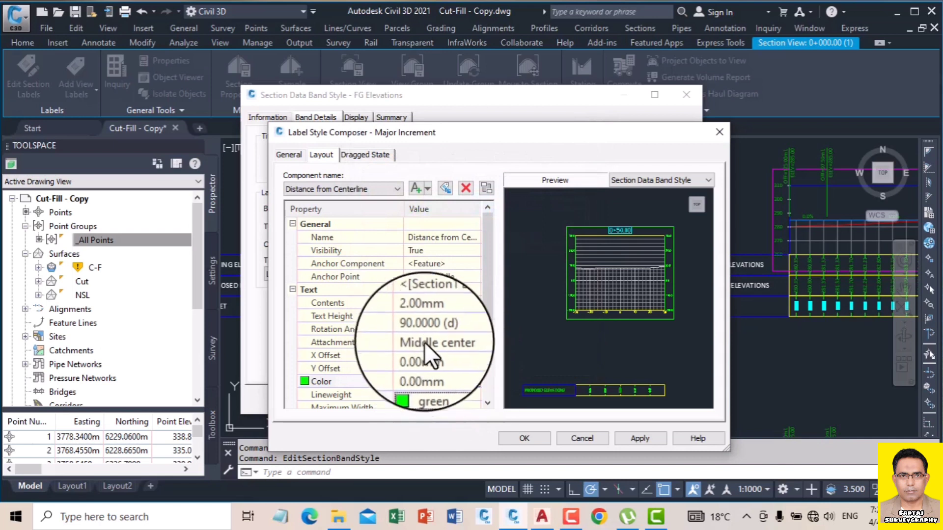
pyautogui.click(640, 438)
pyautogui.click(538, 443)
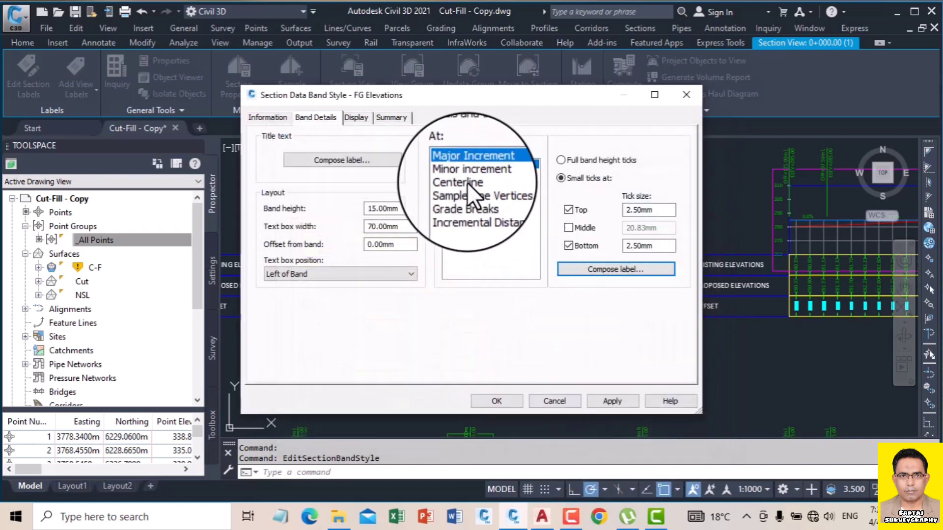
# Step: Set the FG Elevations band's Centerline label to a text height of 2 mm and colour it green
pyautogui.click(467, 182)
pyautogui.click(581, 268)
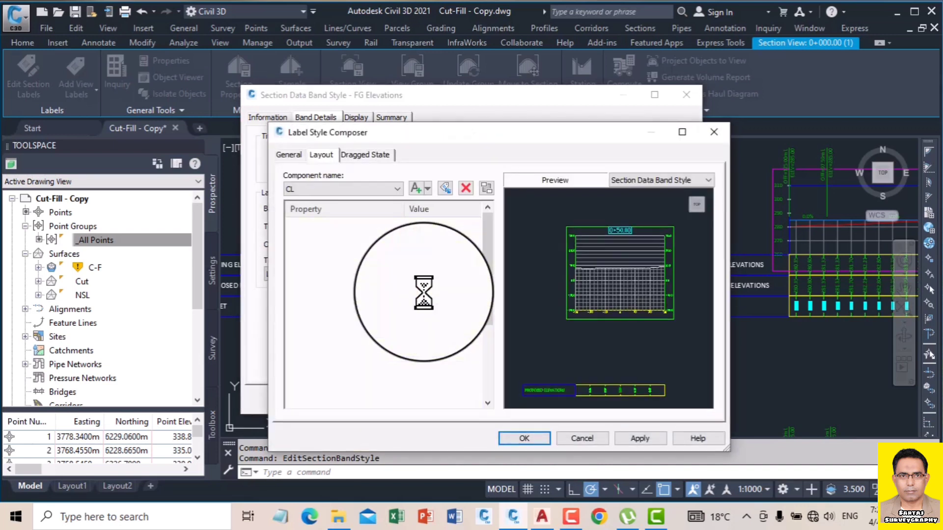
pyautogui.click(426, 316)
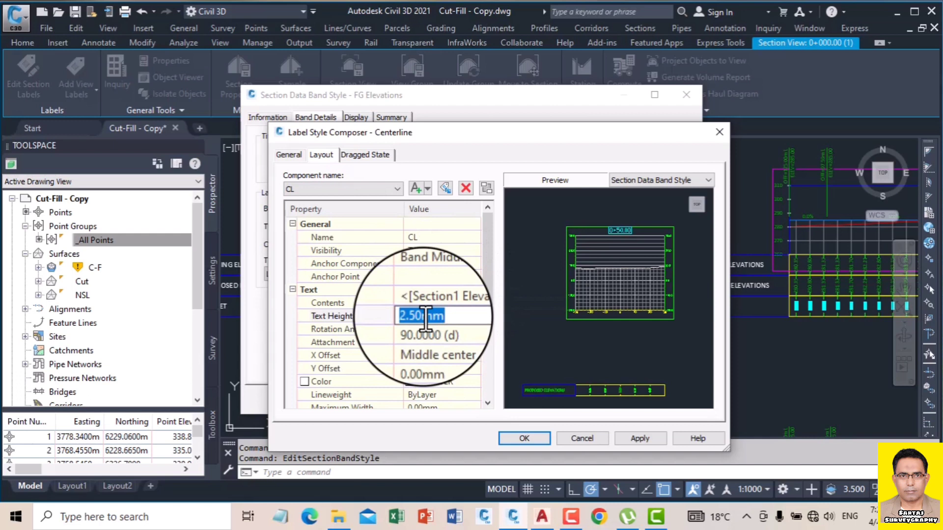
pyautogui.click(412, 382)
pyautogui.click(473, 382)
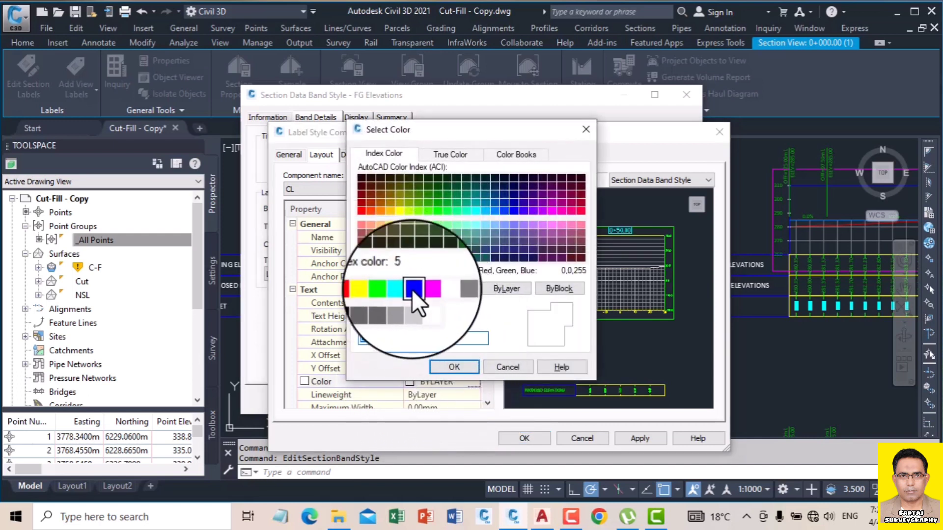
pyautogui.click(387, 288)
pyautogui.click(447, 369)
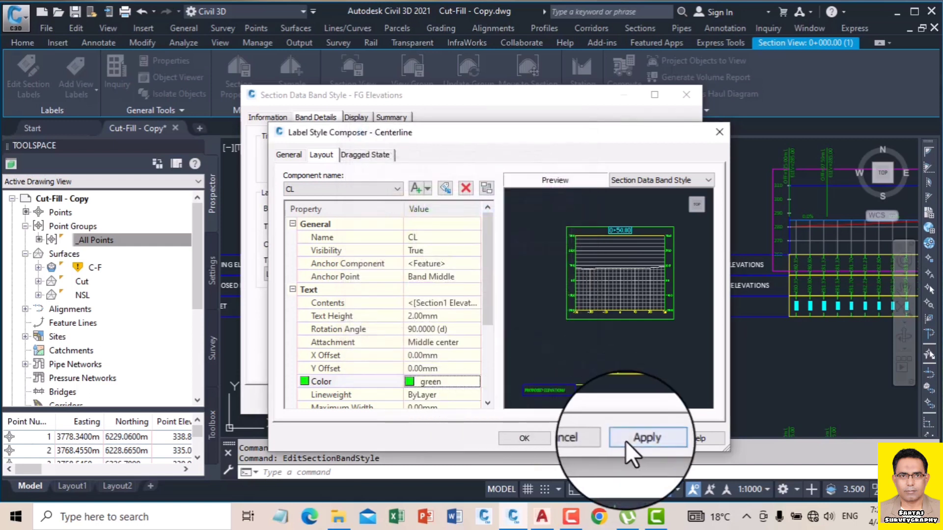
# Step: Apply the Centerline label and FG Elevations band style changes, and save the drawing
pyautogui.click(634, 440)
pyautogui.click(524, 434)
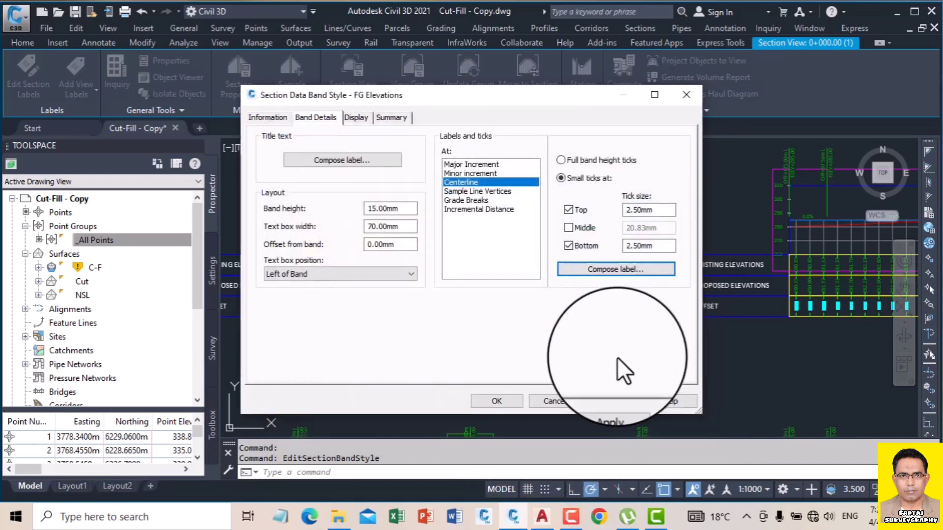
pyautogui.click(603, 399)
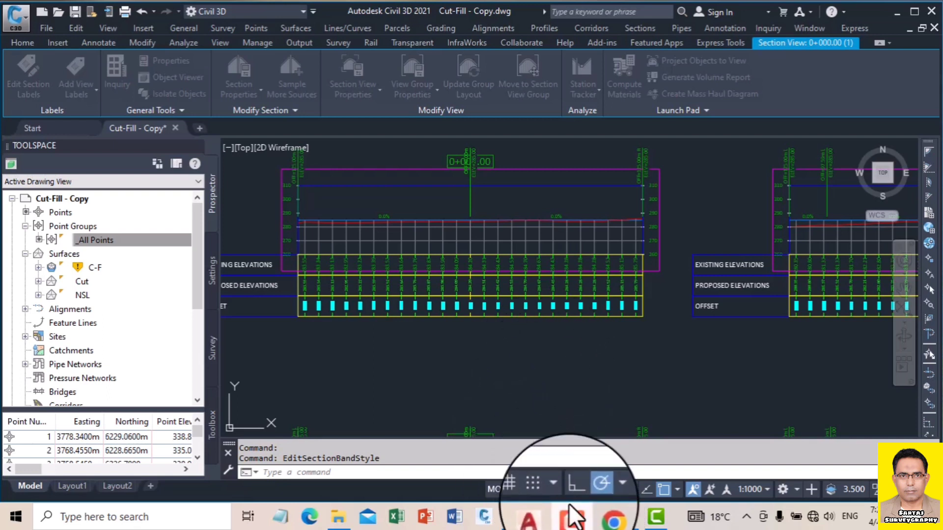
pyautogui.hotkey('ctrl', 's')
pyautogui.click(327, 145)
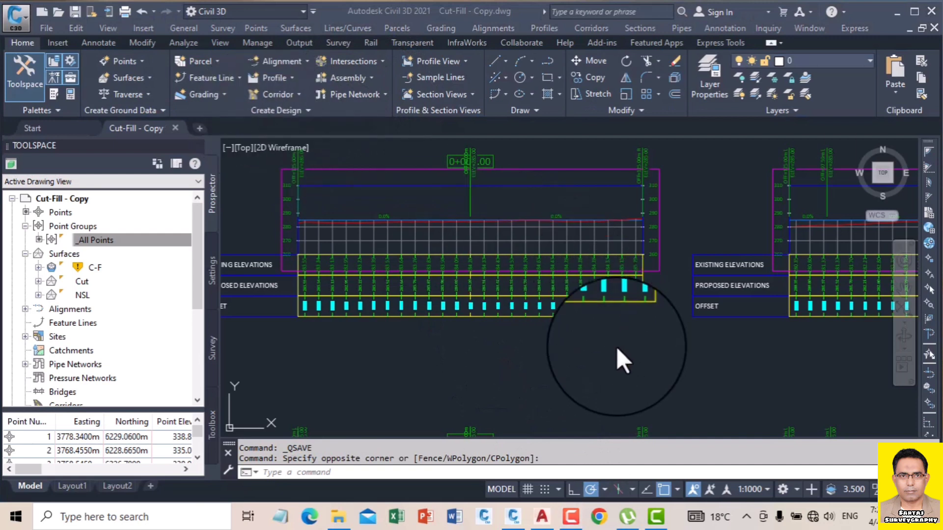
# Step: Colour the Segments component green in the Finished Ground section style of the proposed surface line
pyautogui.scroll(5, 438, 261)
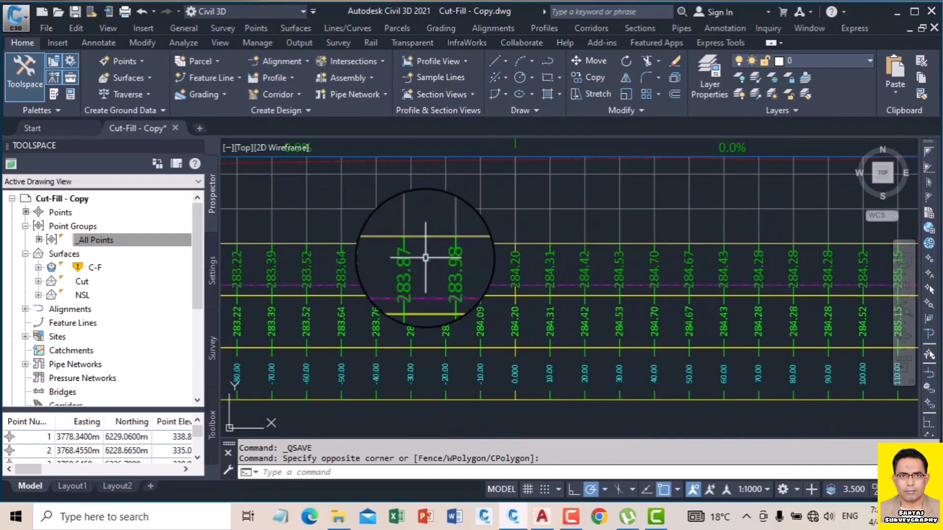
pyautogui.scroll(-3, 540, 258)
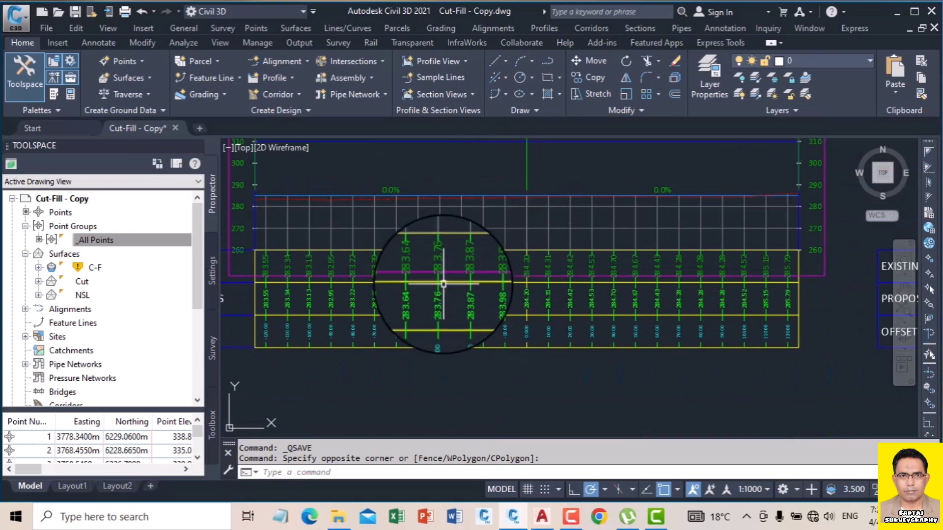
pyautogui.scroll(2, 474, 195)
pyautogui.scroll(3, 474, 195)
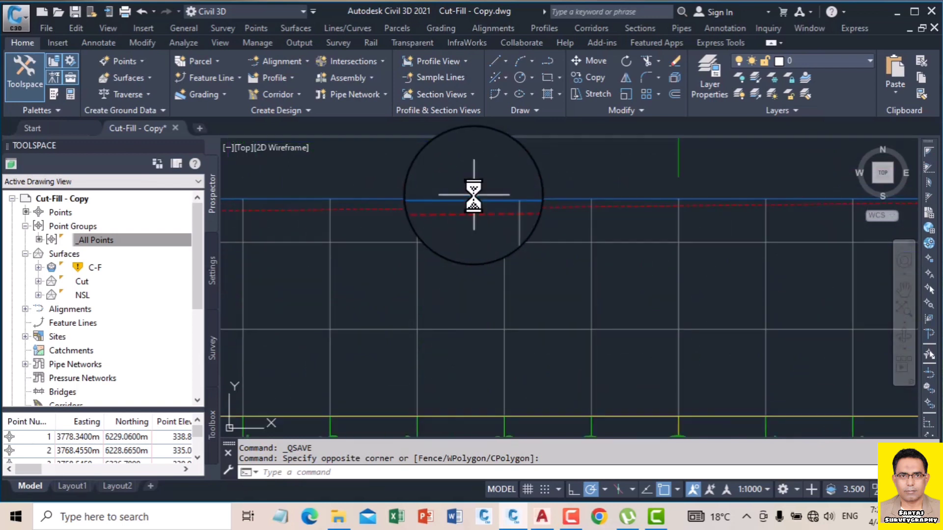
pyautogui.click(474, 199)
pyautogui.rightClick(494, 176)
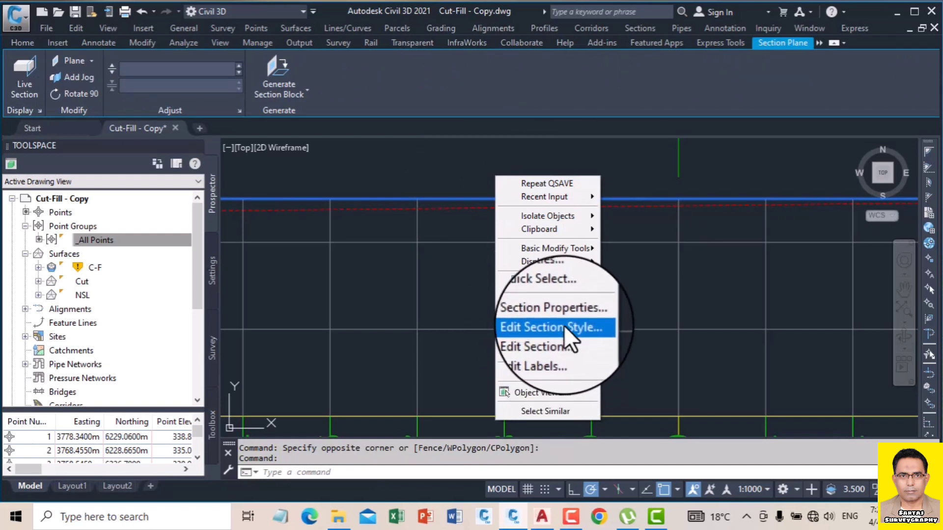
pyautogui.click(563, 326)
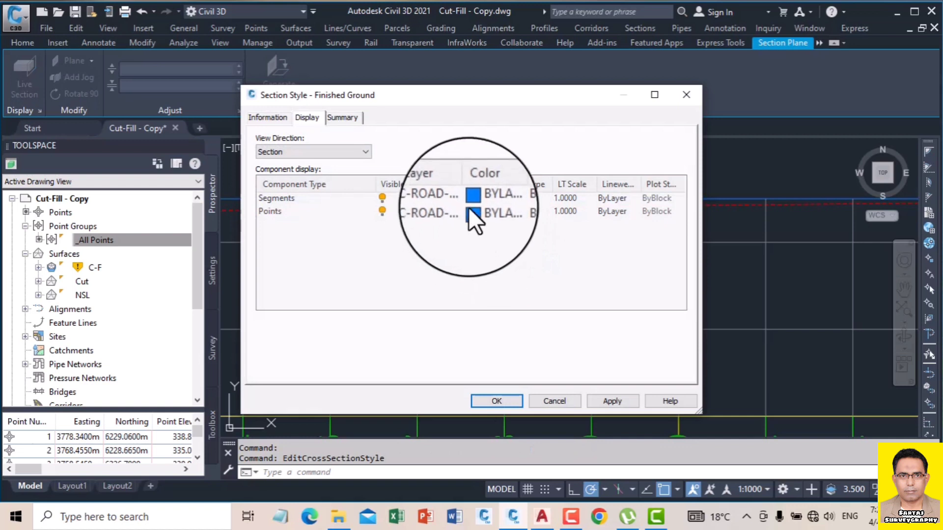
pyautogui.click(472, 198)
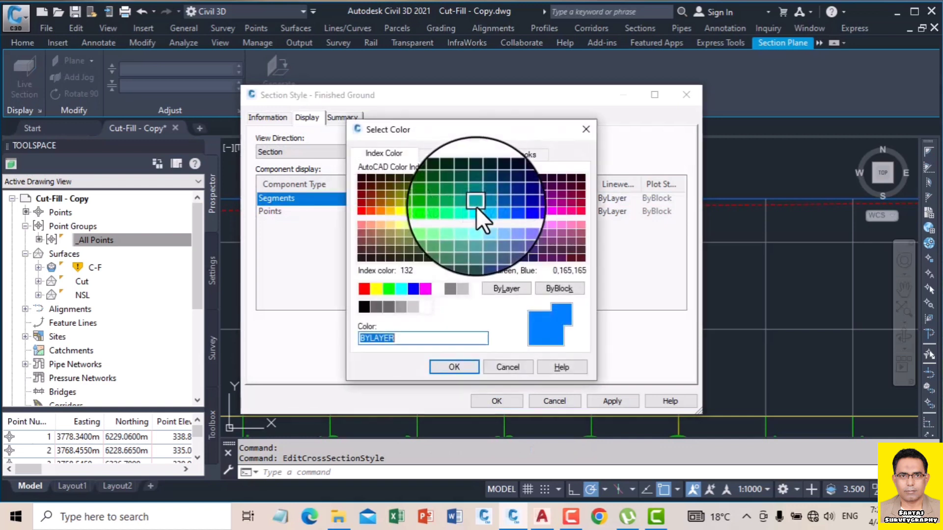
pyautogui.click(389, 288)
pyautogui.click(457, 368)
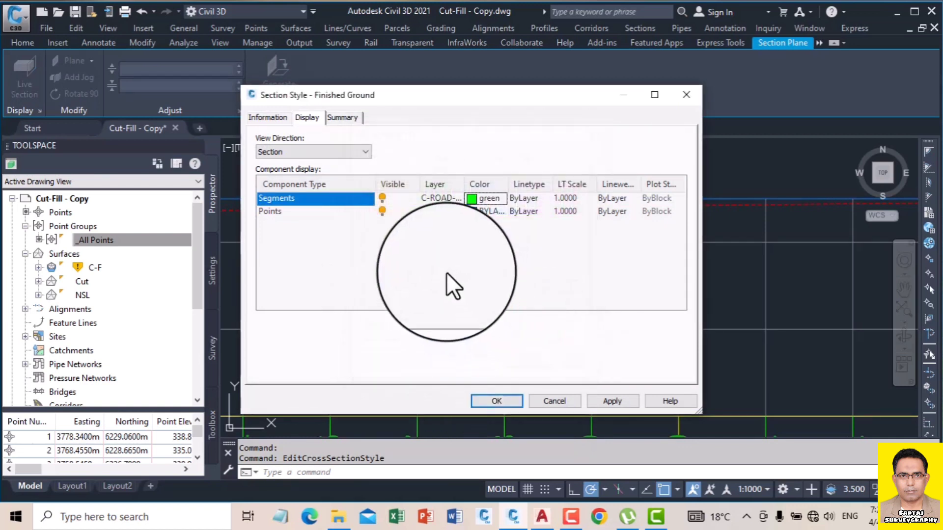
# Step: Colour the Points component green and save the Finished Ground section style
pyautogui.click(473, 212)
pyautogui.click(474, 210)
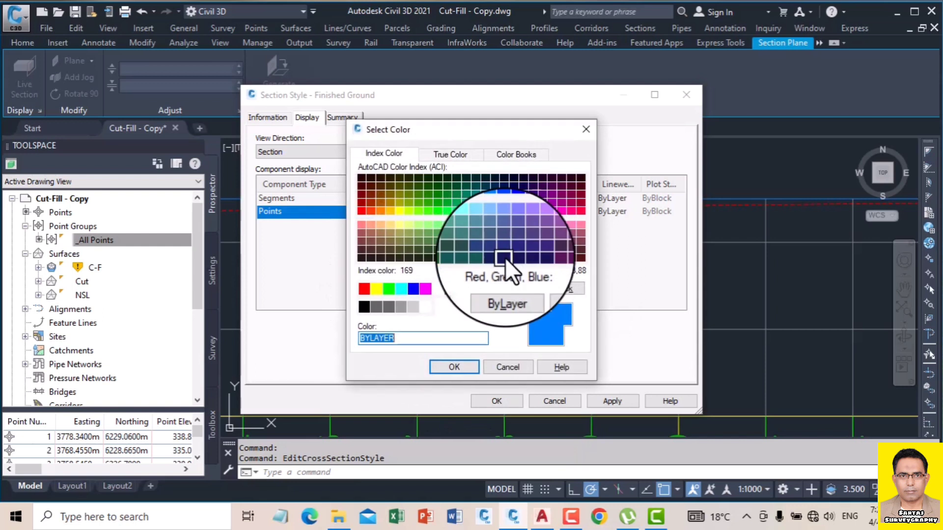
pyautogui.click(389, 289)
pyautogui.click(452, 368)
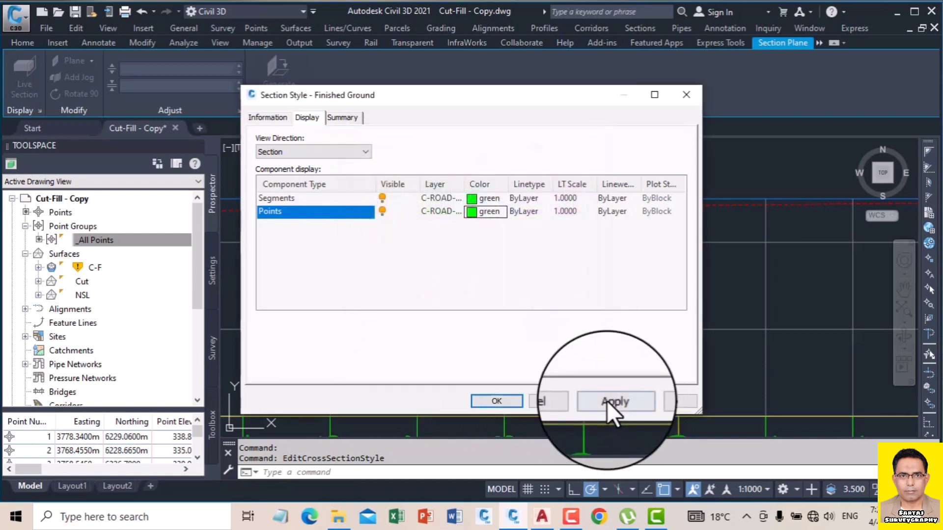
pyautogui.click(497, 402)
# Step: Colour the Major Increment label red in the EG Elevations section data band style
pyautogui.scroll(-4, 495, 239)
pyautogui.scroll(6, 476, 248)
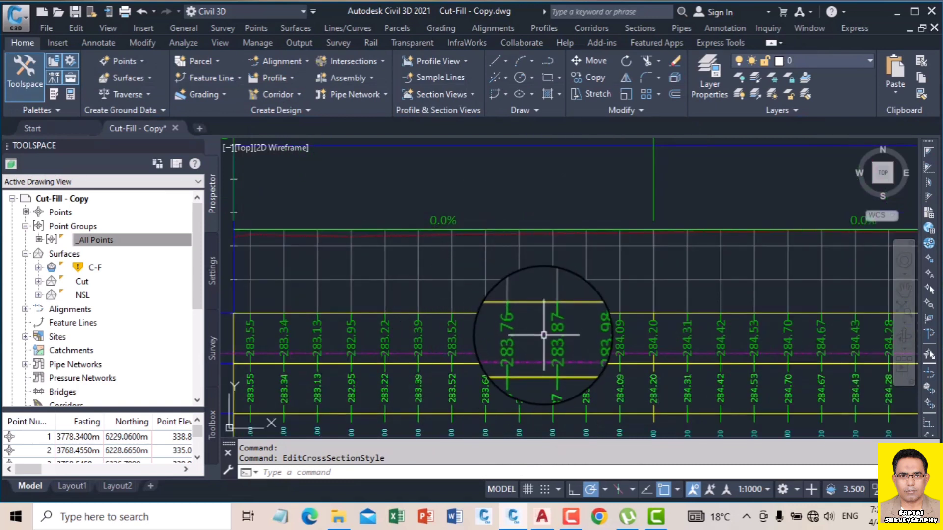
pyautogui.scroll(-4, 532, 332)
pyautogui.scroll(5, 359, 327)
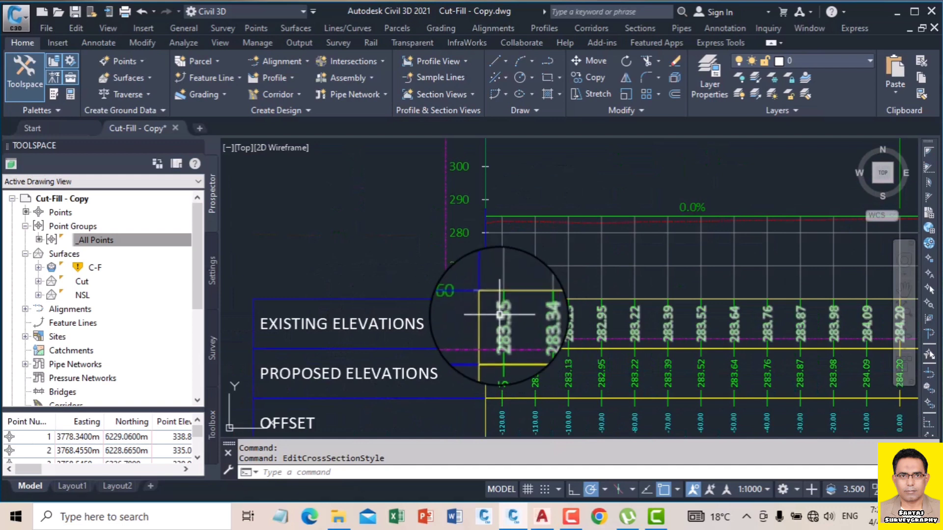
pyautogui.click(499, 314)
pyautogui.rightClick(505, 320)
pyautogui.click(566, 270)
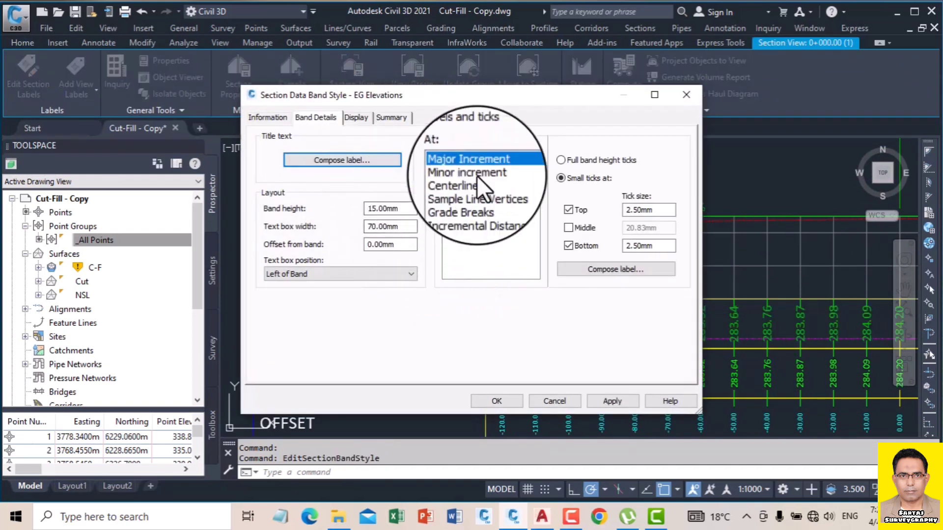
pyautogui.click(565, 269)
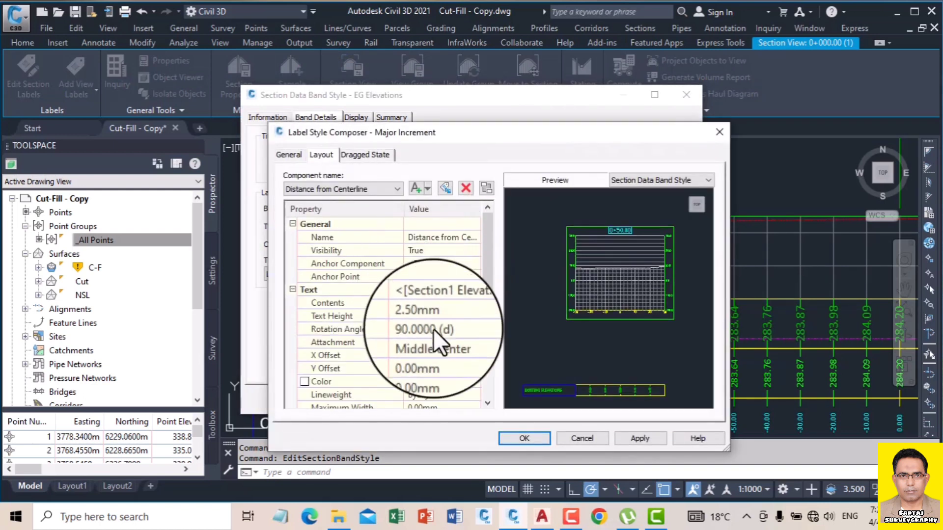
pyautogui.click(456, 381)
pyautogui.click(474, 381)
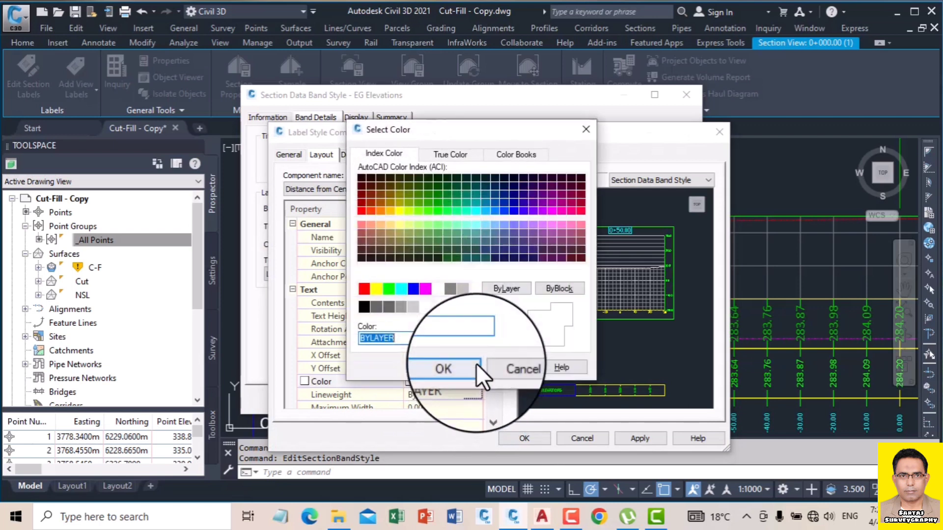
pyautogui.click(364, 288)
pyautogui.click(451, 366)
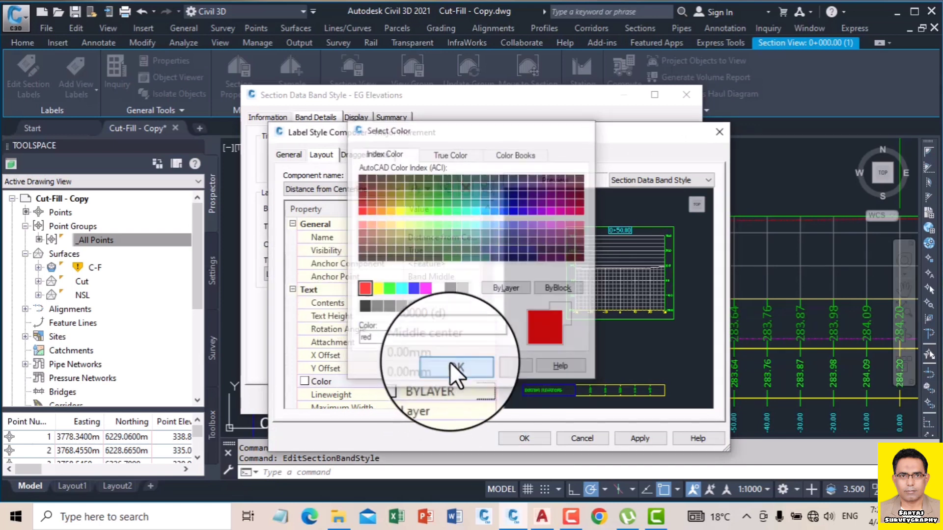
# Step: Change the Major Increment label's text height and apply the label style
pyautogui.click(432, 316)
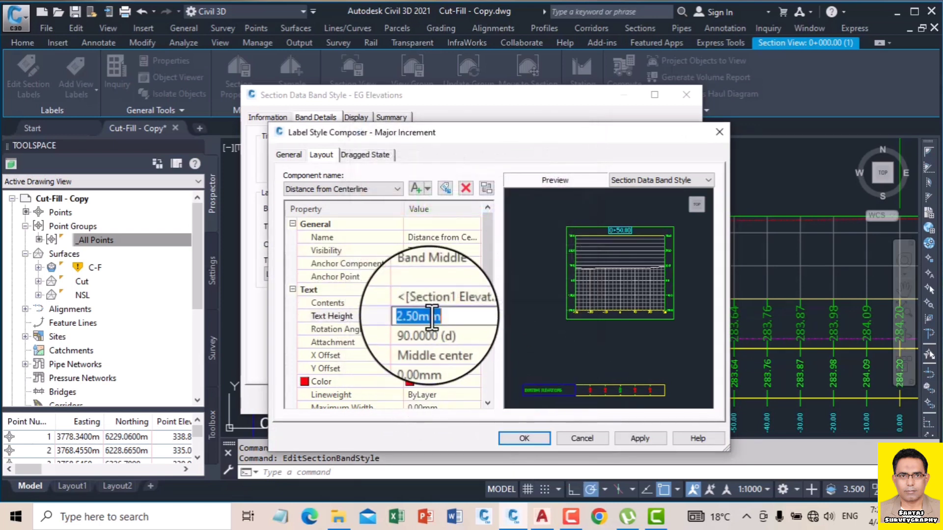
pyautogui.click(634, 439)
pyautogui.click(515, 441)
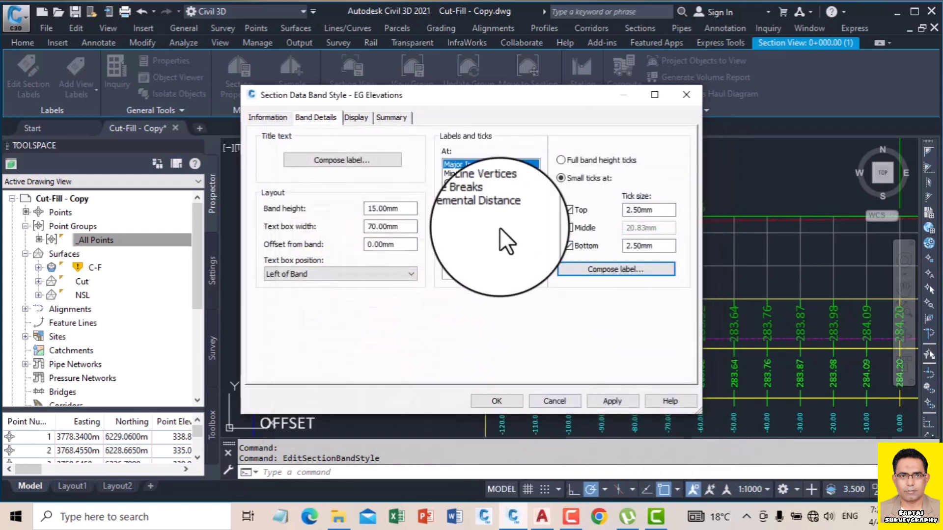
# Step: Colour the Centerline label red in the EG Elevations band style
pyautogui.click(470, 183)
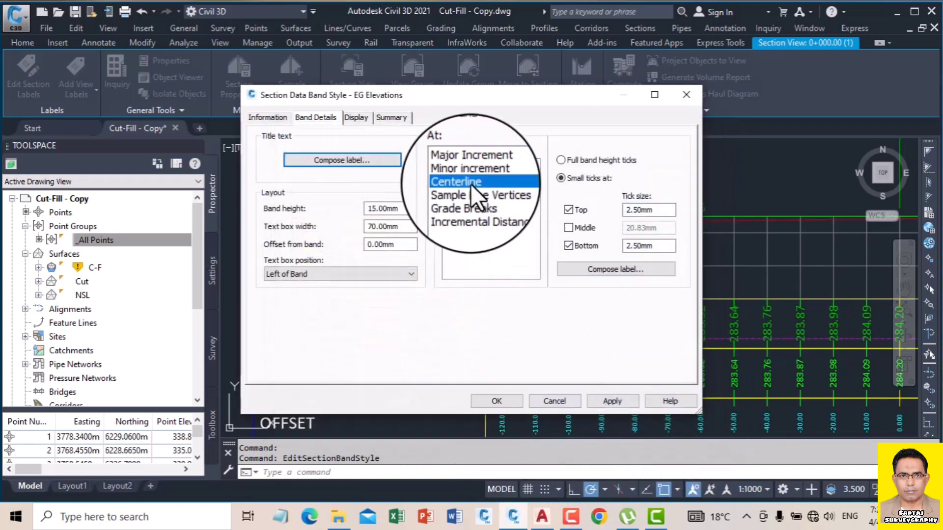
pyautogui.click(576, 268)
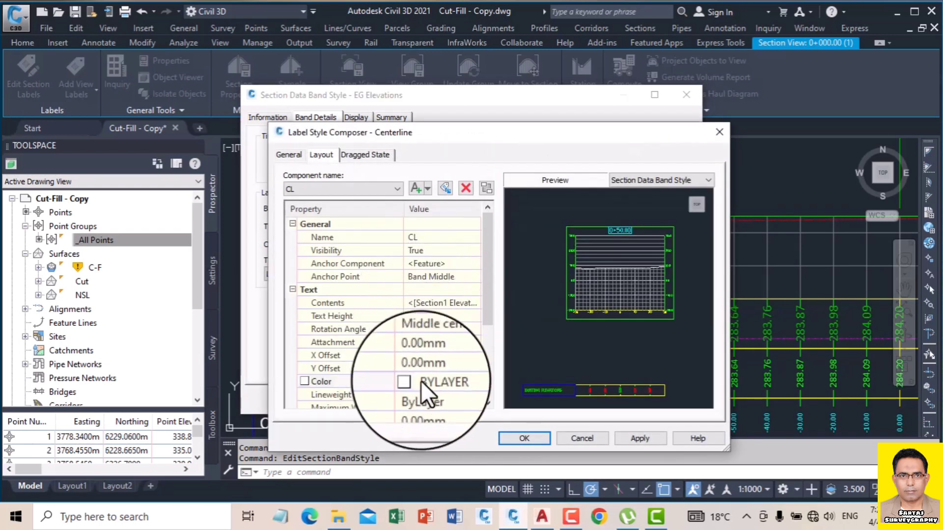
pyautogui.click(420, 381)
pyautogui.click(475, 383)
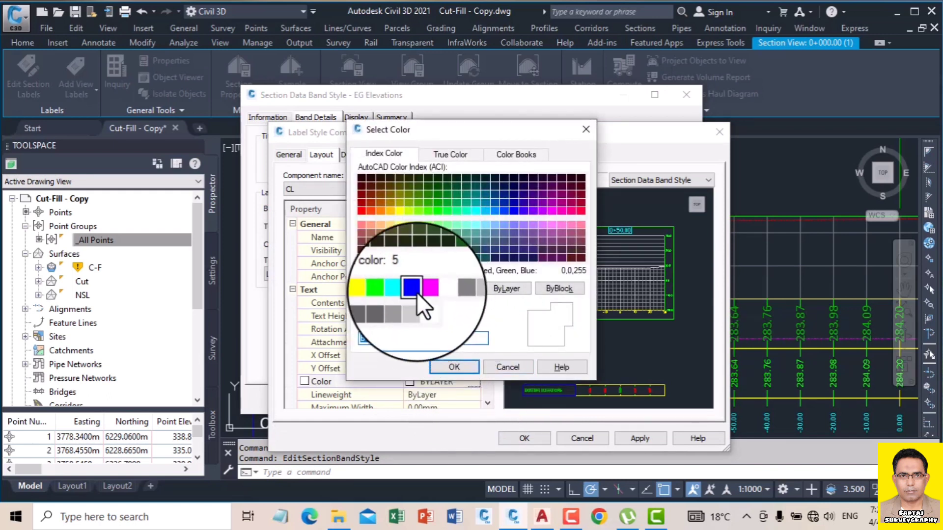
pyautogui.click(364, 289)
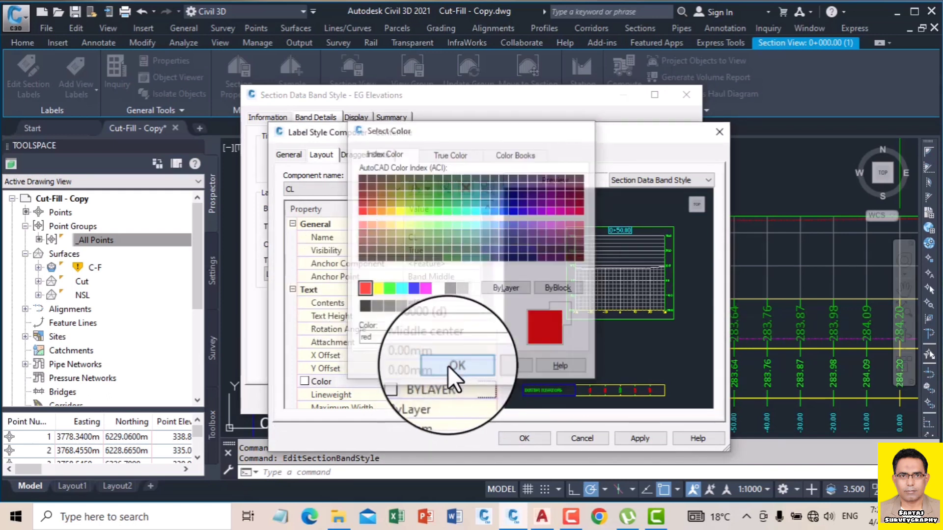
pyautogui.click(447, 365)
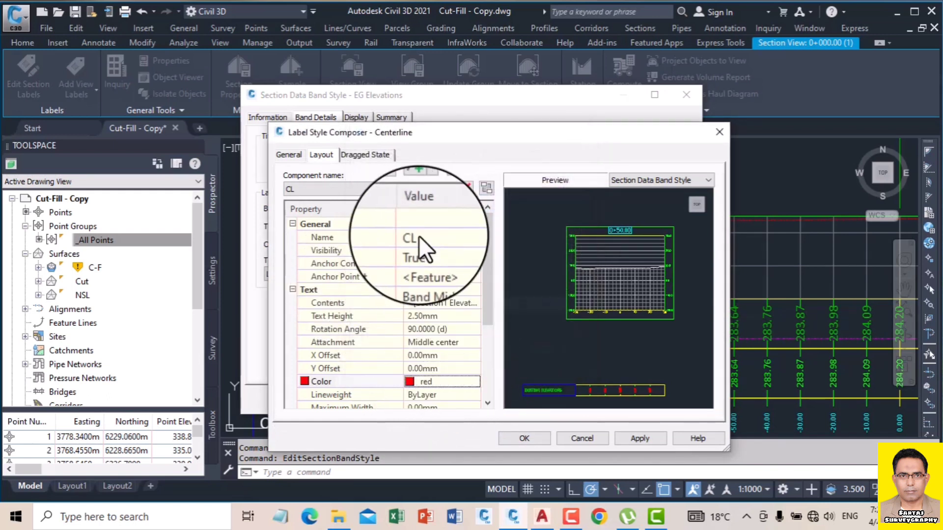
# Step: Set the EG Elevations band's Centerline label text height to 2 mm, and apply the label and band style changes
pyautogui.click(425, 317)
pyautogui.write('2')
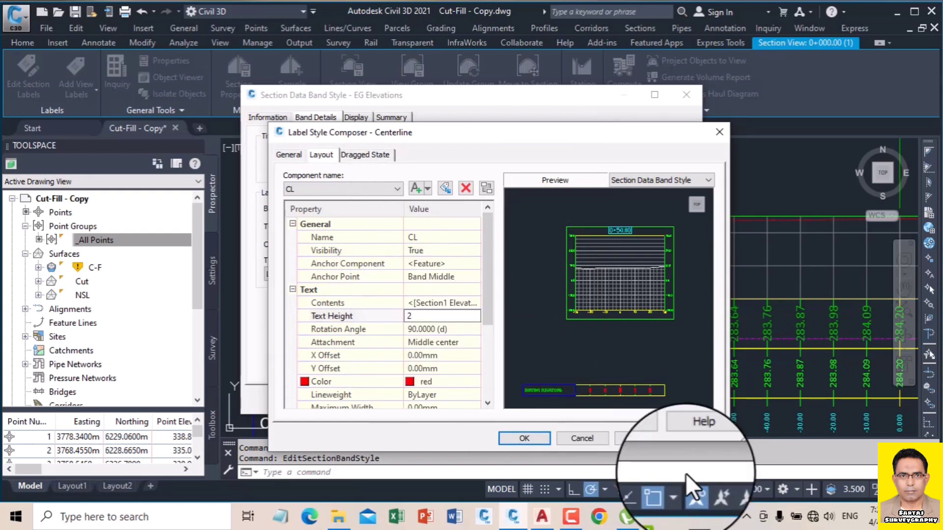
pyautogui.click(641, 439)
pyautogui.click(524, 438)
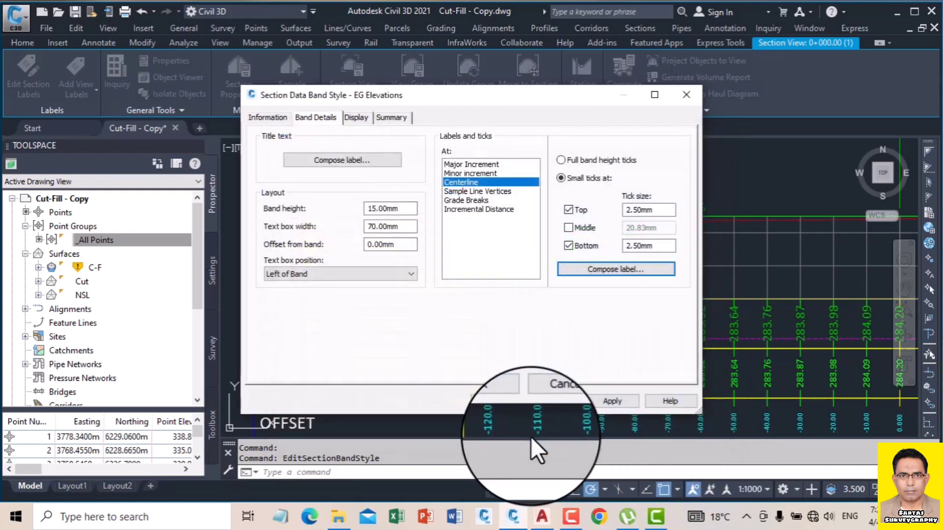
pyautogui.click(616, 404)
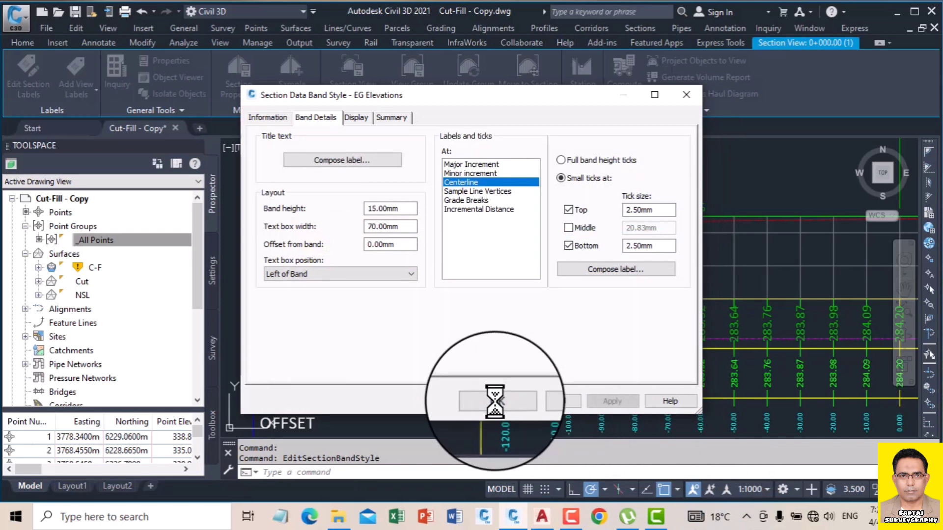
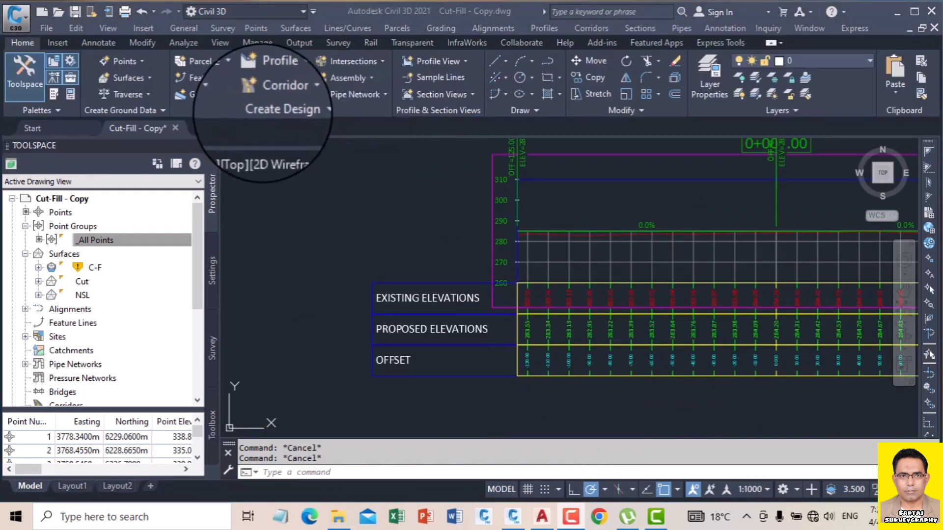
# Step: Turn off the visibility of the Drafting Buffer Outline in the Road Section view style used by Section View Group - 1
pyautogui.click(585, 213)
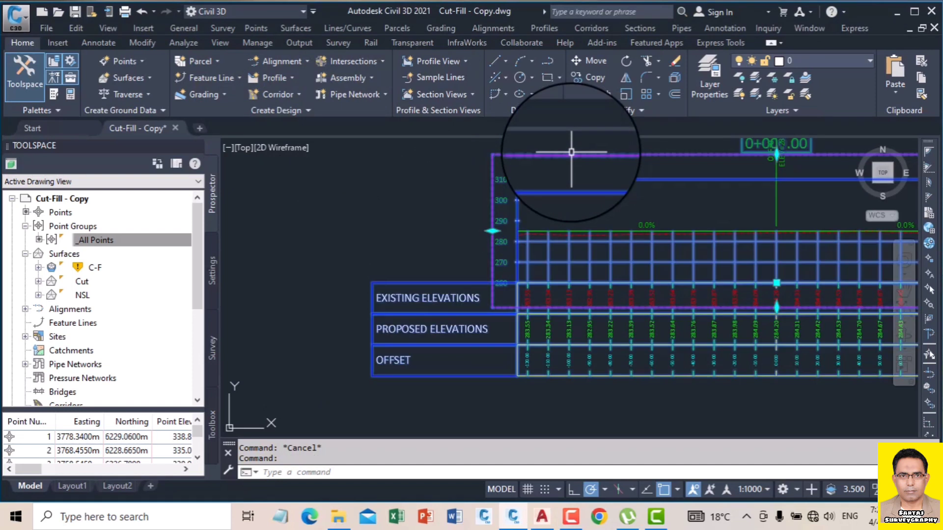
pyautogui.click(571, 152)
pyautogui.rightClick(571, 152)
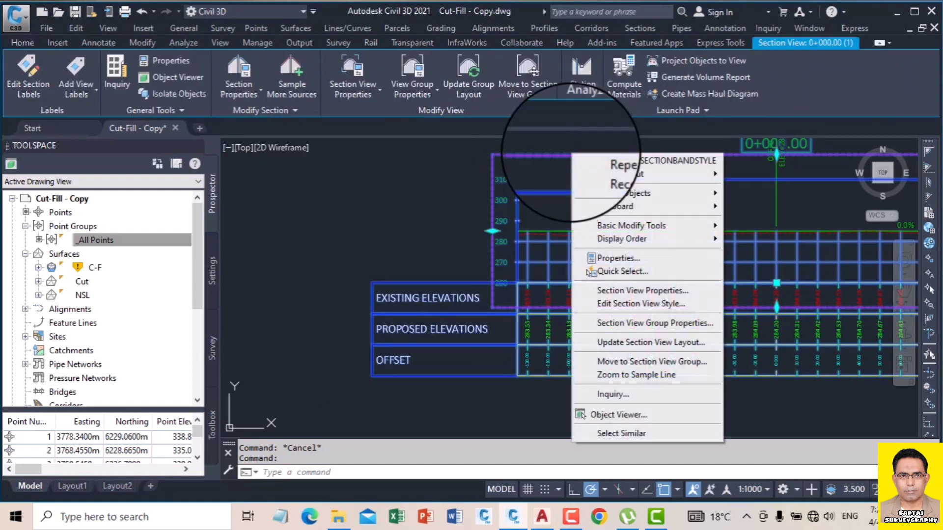
pyautogui.click(684, 323)
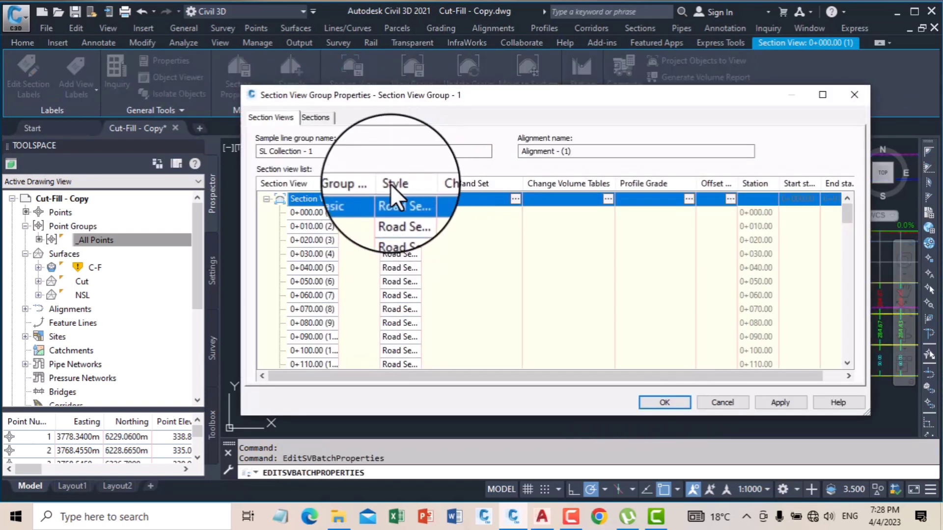
pyautogui.click(393, 199)
pyautogui.click(557, 250)
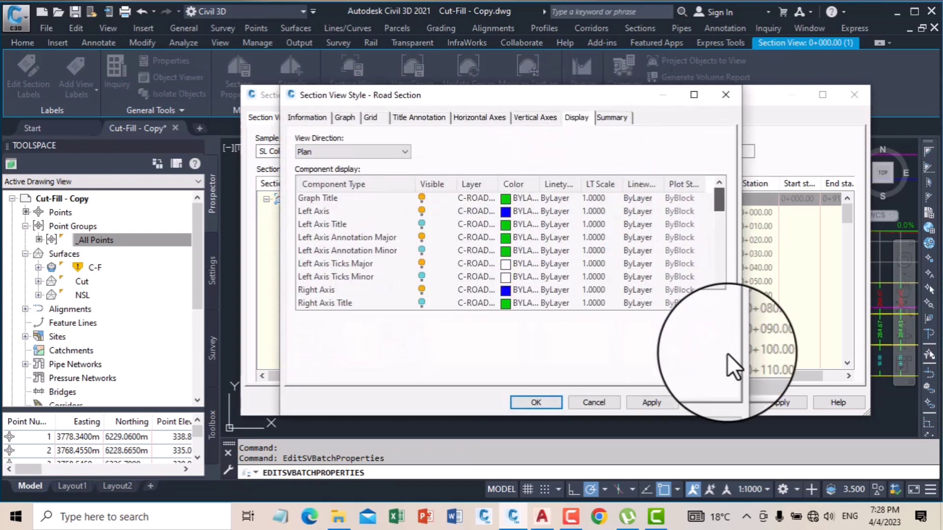
pyautogui.scroll(-3, 724, 309)
pyautogui.click(320, 291)
pyautogui.click(421, 289)
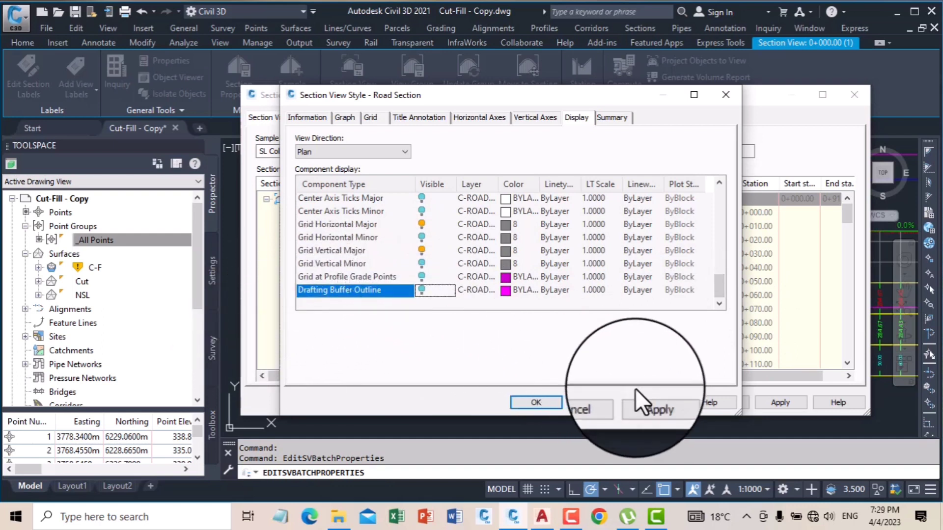
# Step: Save the Road Section view style and apply it to Section View Group - 1
pyautogui.click(654, 404)
pyautogui.click(536, 403)
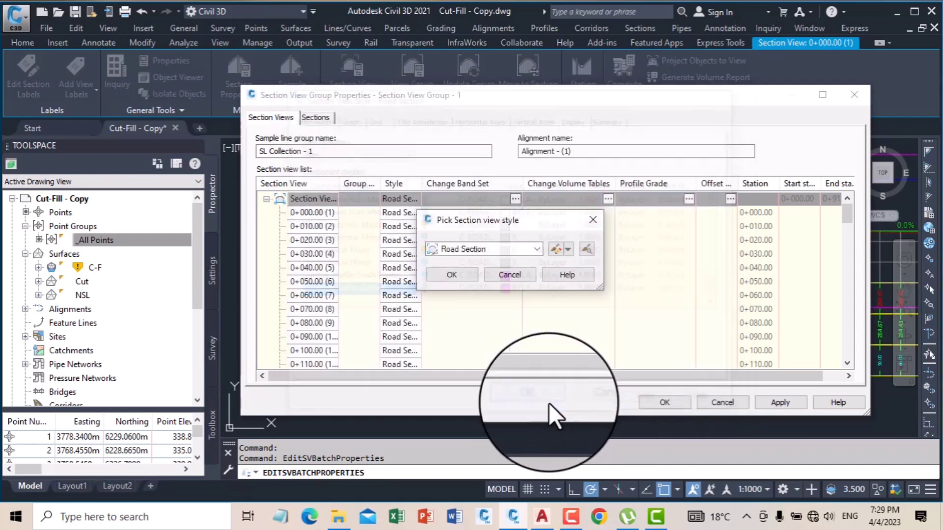
pyautogui.click(446, 271)
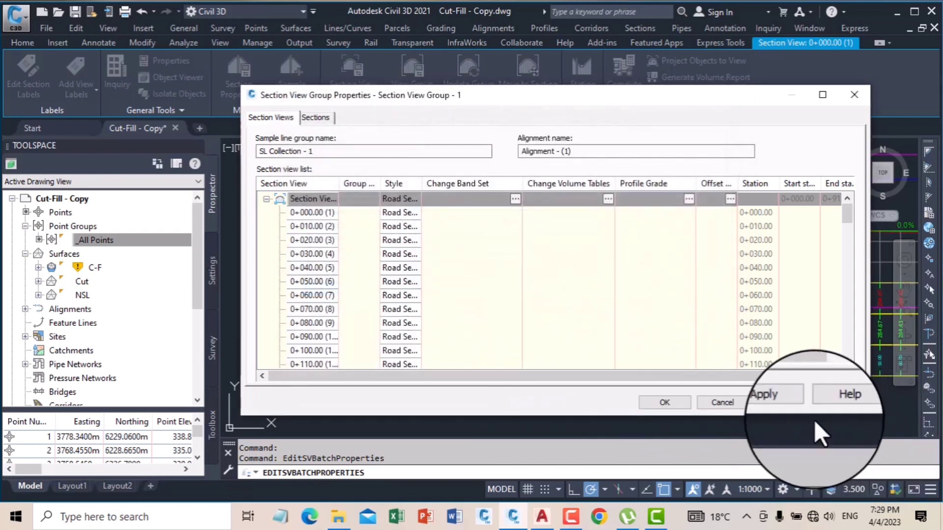
pyautogui.click(779, 403)
pyautogui.click(664, 403)
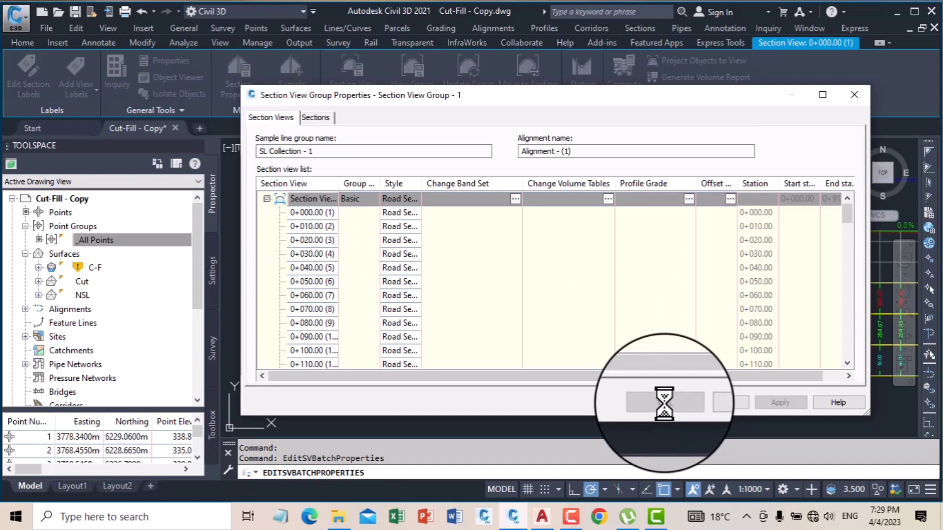
# Step: Set the bottom horizontal axis's major tick interval to 25 m and minor to 12.5 m in Section View Group - 1's Road Section style
pyautogui.moveTo(571, 524)
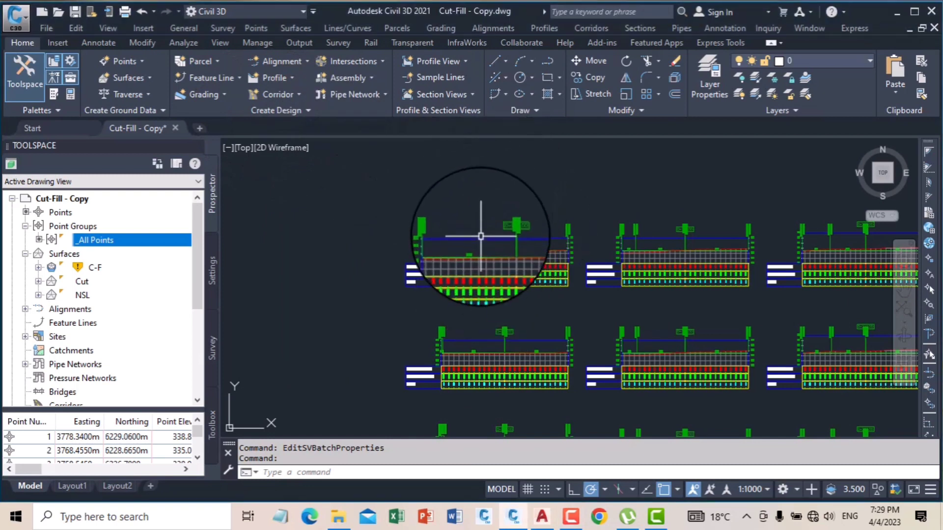
pyautogui.scroll(6, 481, 236)
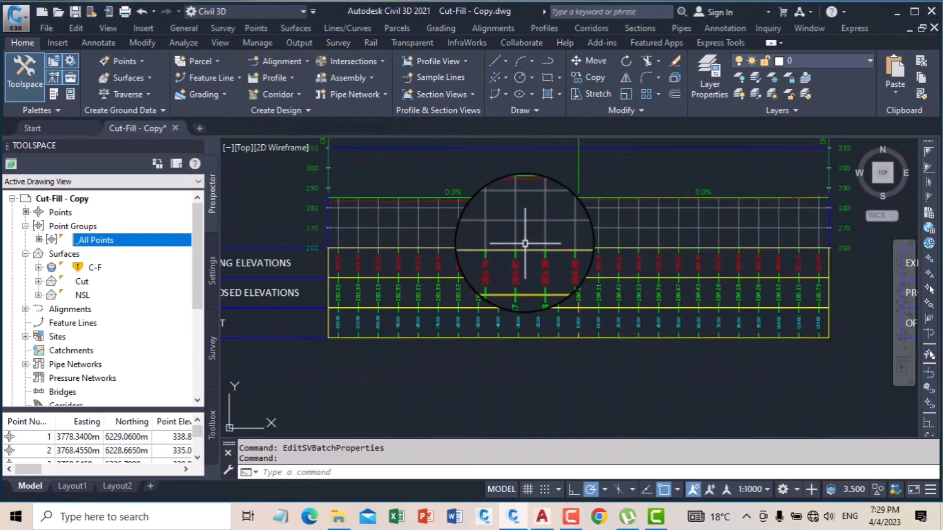
pyautogui.scroll(3, 314, 265)
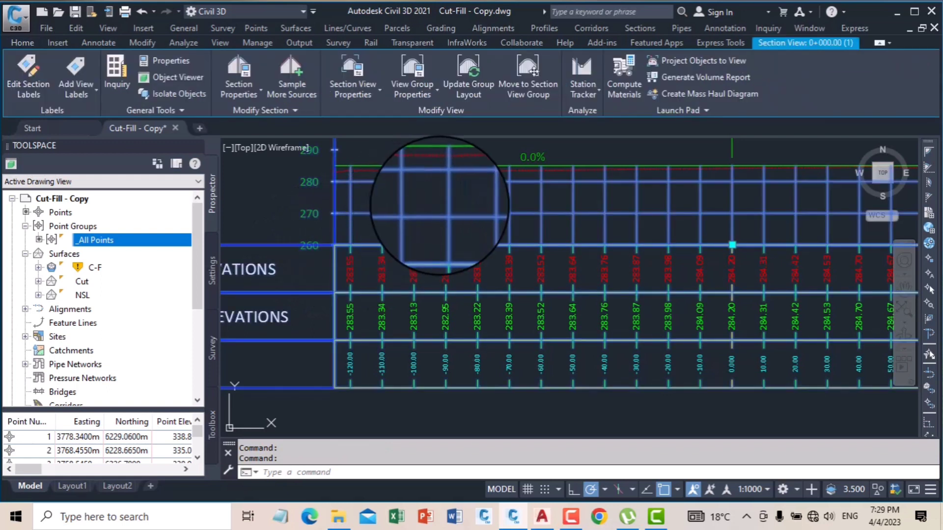
pyautogui.rightClick(440, 206)
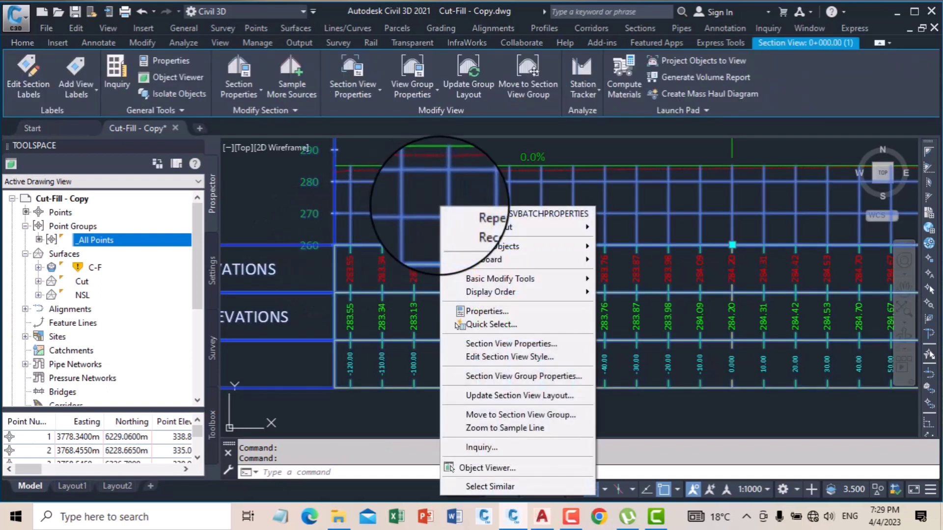
pyautogui.click(562, 375)
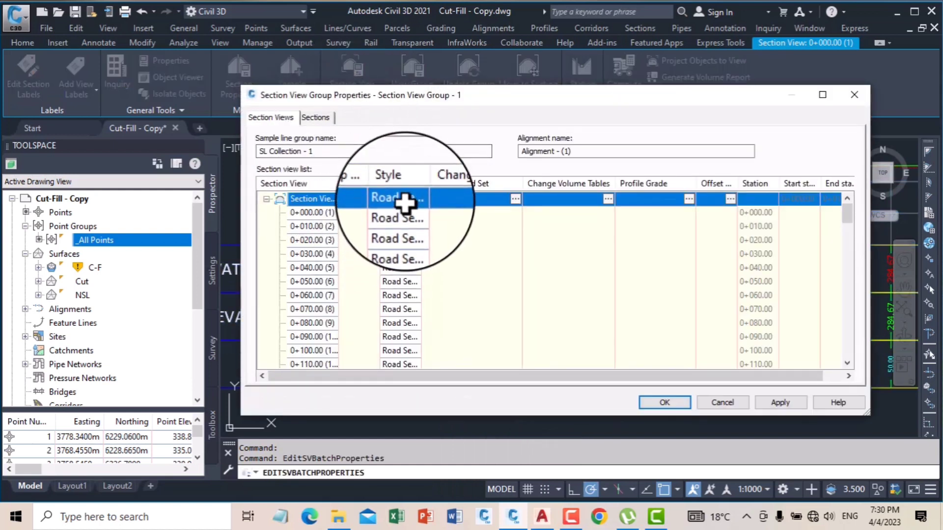
pyautogui.click(402, 199)
pyautogui.click(549, 249)
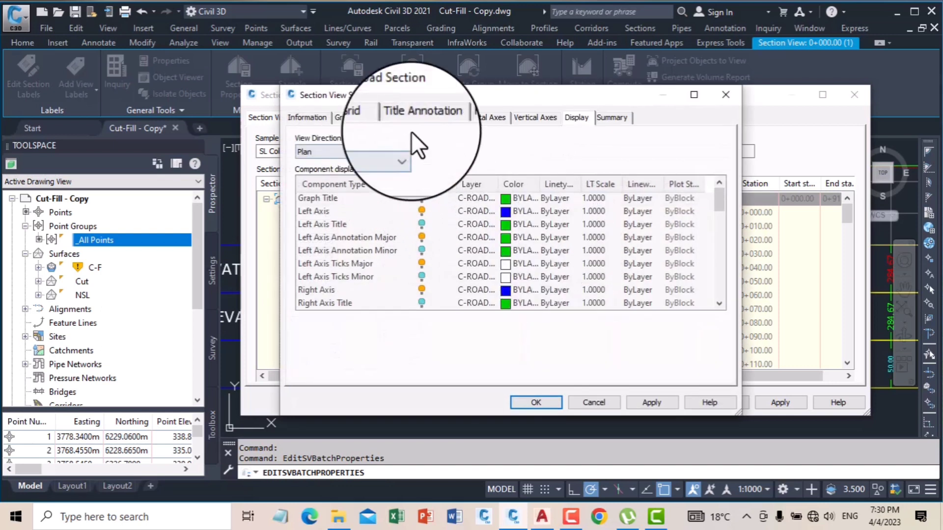
pyautogui.click(469, 117)
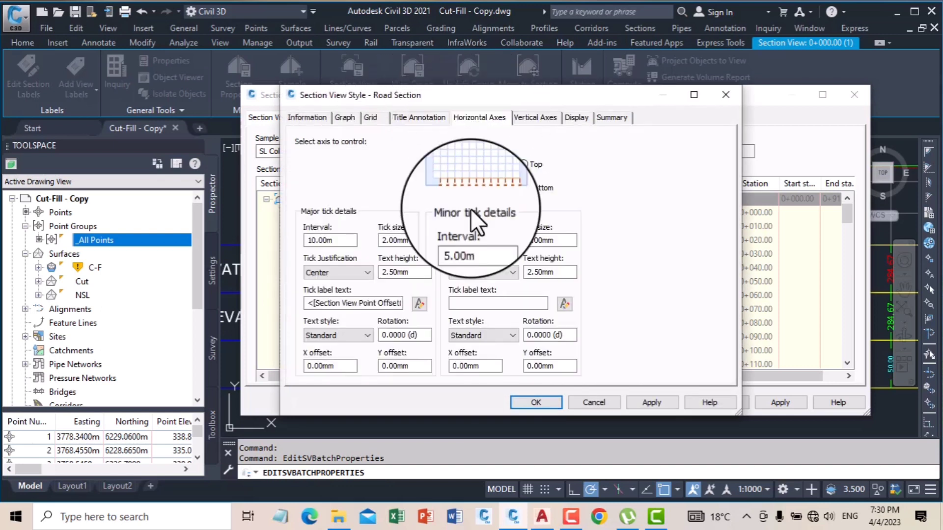
pyautogui.moveTo(340, 241); pyautogui.dragTo(256, 228)
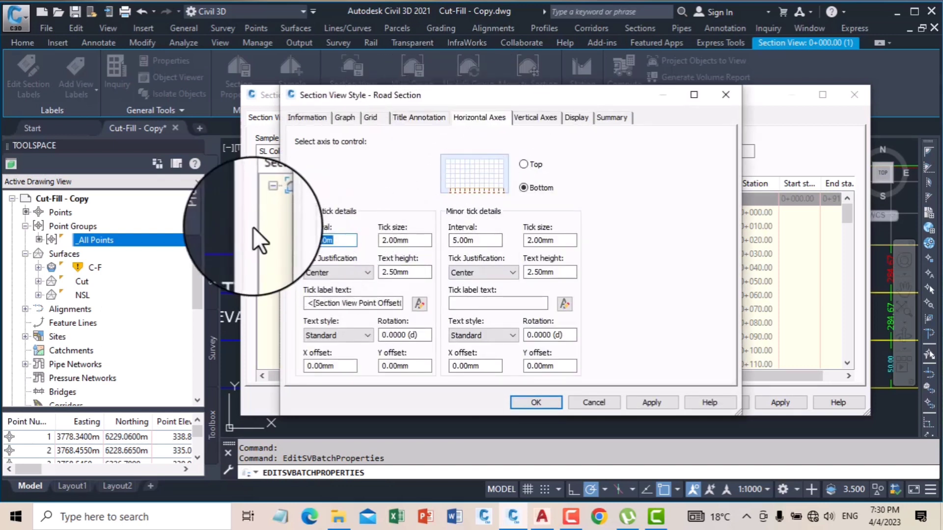
pyautogui.write('25')
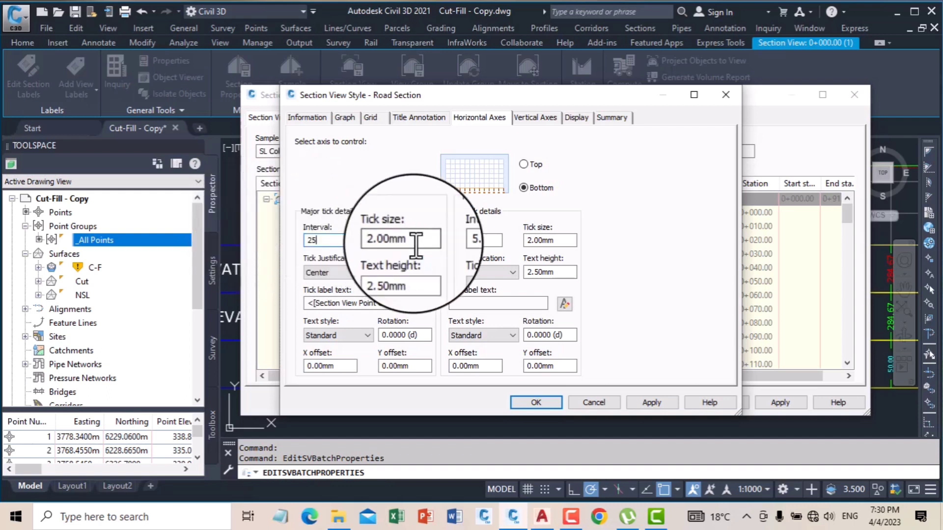
pyautogui.click(484, 240)
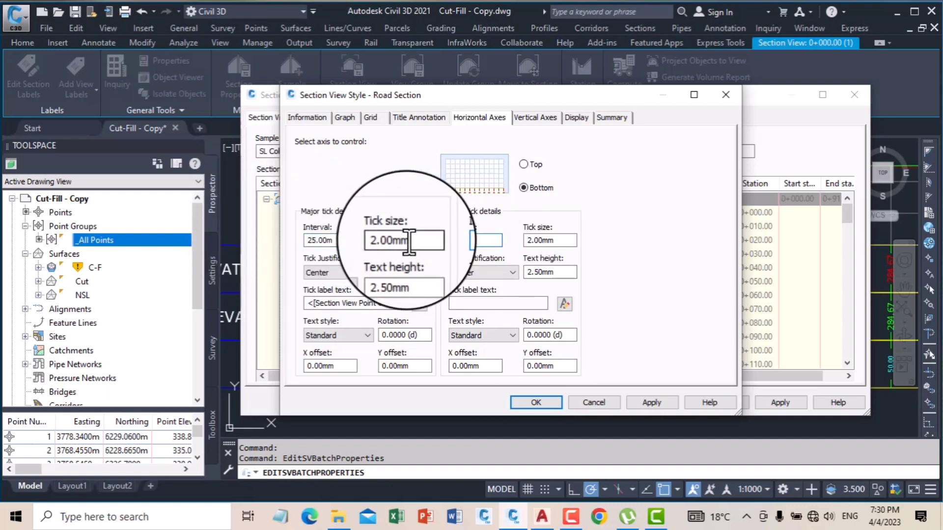
pyautogui.write('12.5')
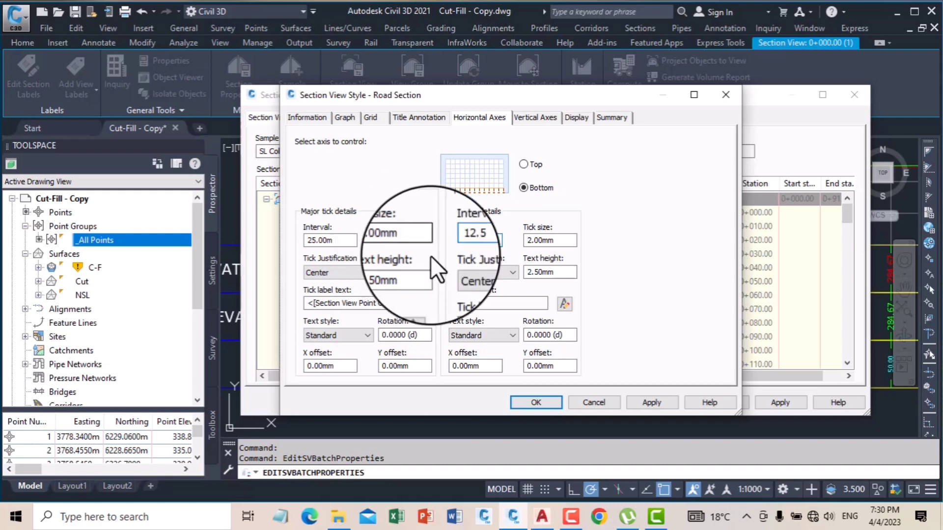
# Step: Save the tick intervals in the Road Section style and apply them to Section View Group - 1
pyautogui.click(655, 403)
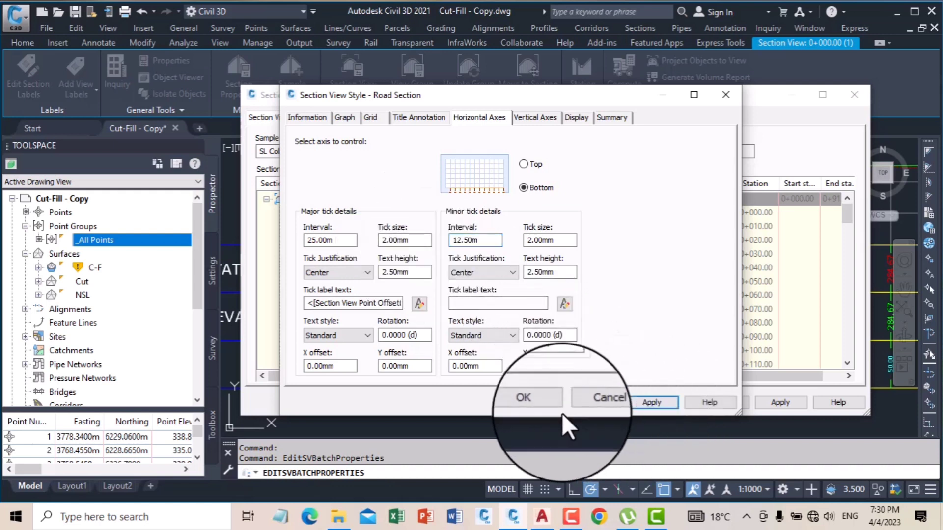
pyautogui.click(535, 402)
pyautogui.click(448, 275)
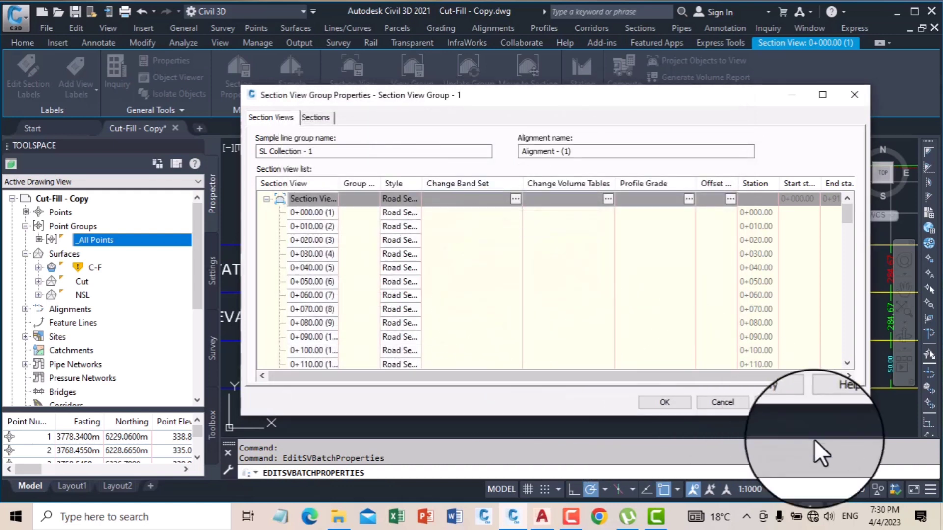
pyautogui.click(665, 402)
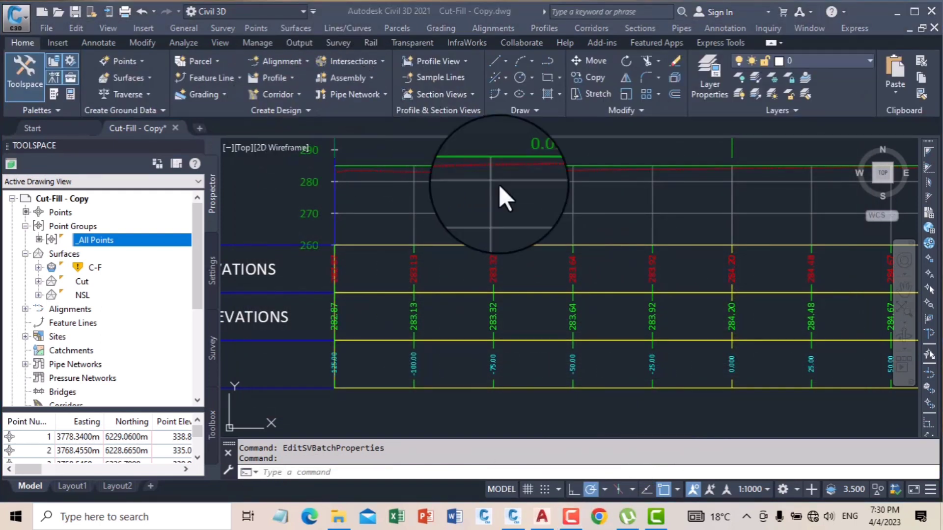
# Step: Examine the spacing and legibility of the existing elevation, proposed elevation and offset labels across the section view bands
pyautogui.scroll(-5, 617, 236)
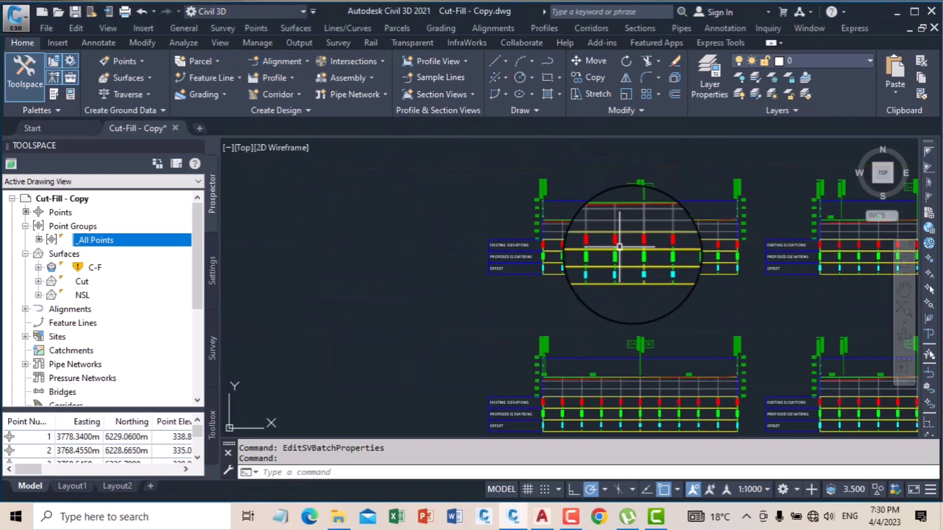
pyautogui.scroll(5, 682, 259)
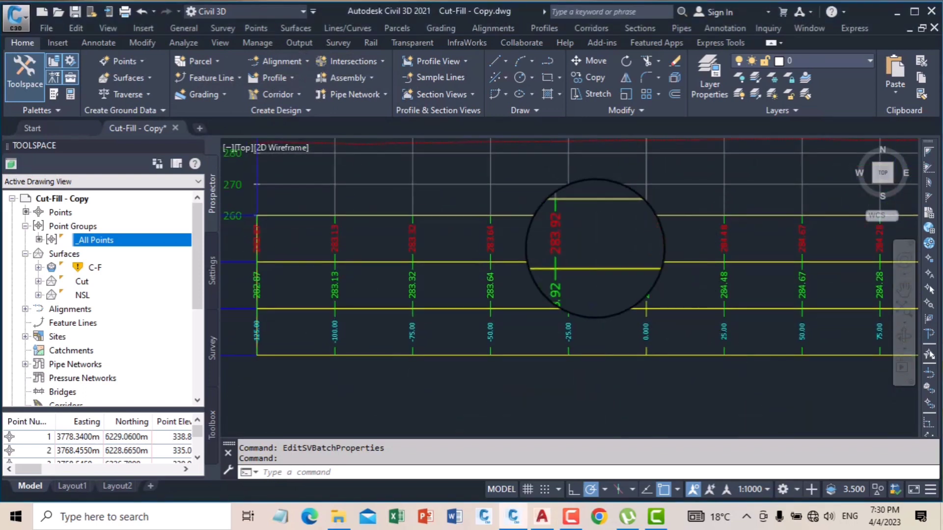
pyautogui.scroll(3, 385, 246)
pyautogui.scroll(-5, 392, 245)
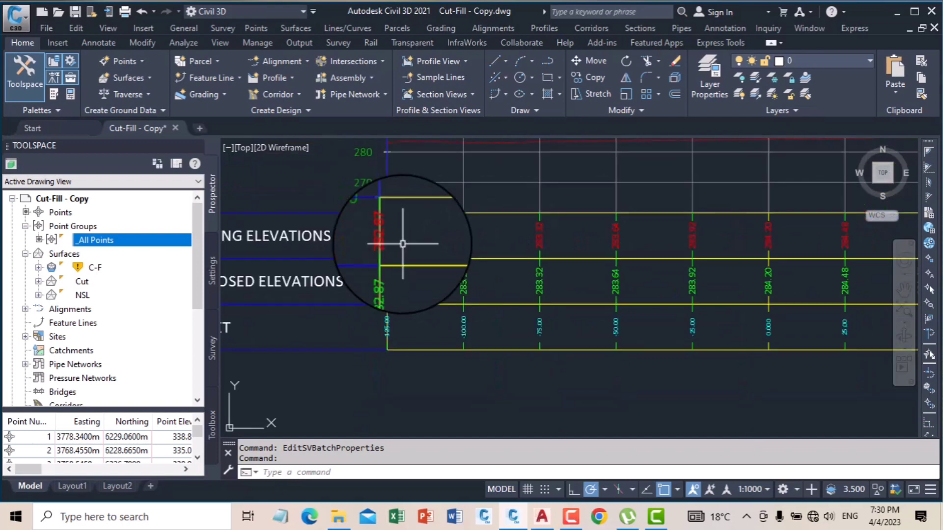
pyautogui.scroll(4, 800, 305)
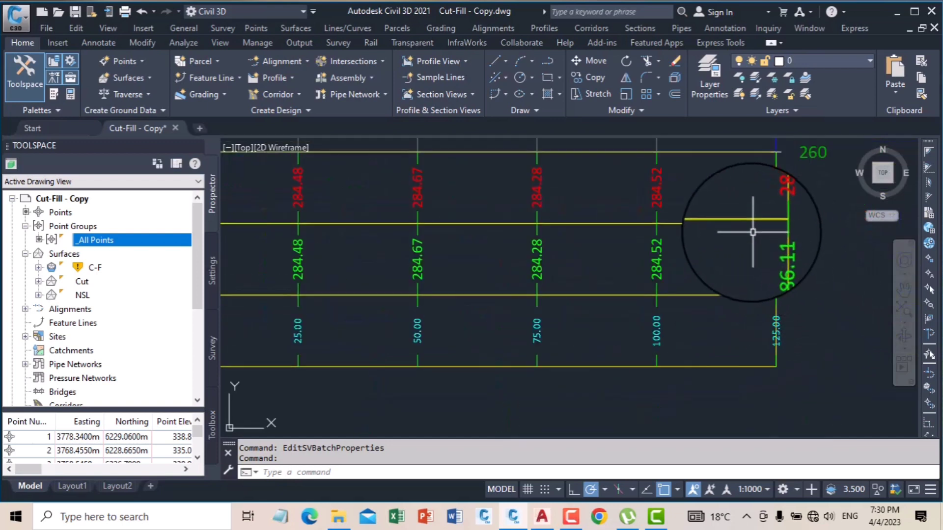
pyautogui.scroll(-2, 713, 221)
pyautogui.moveTo(756, 220); pyautogui.dragTo(765, 305, button='middle')
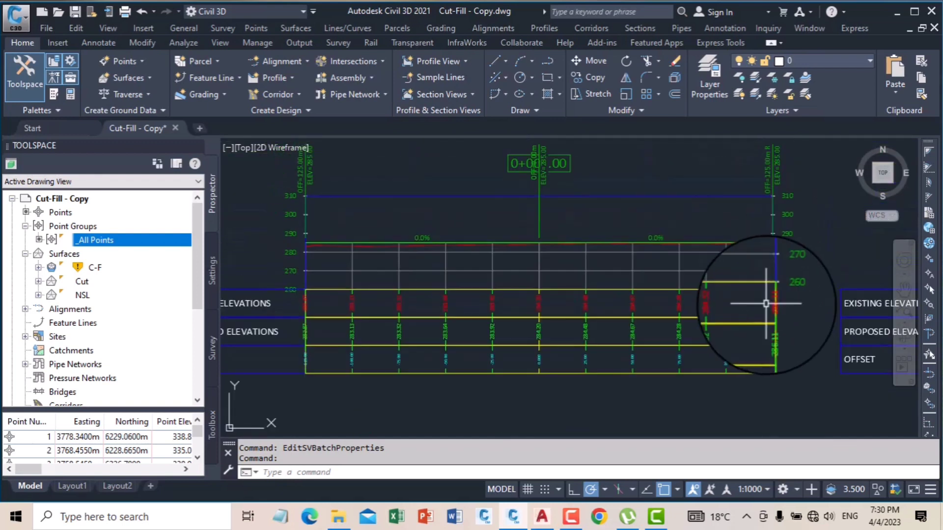
pyautogui.scroll(4, 400, 246)
pyautogui.scroll(-6, 406, 242)
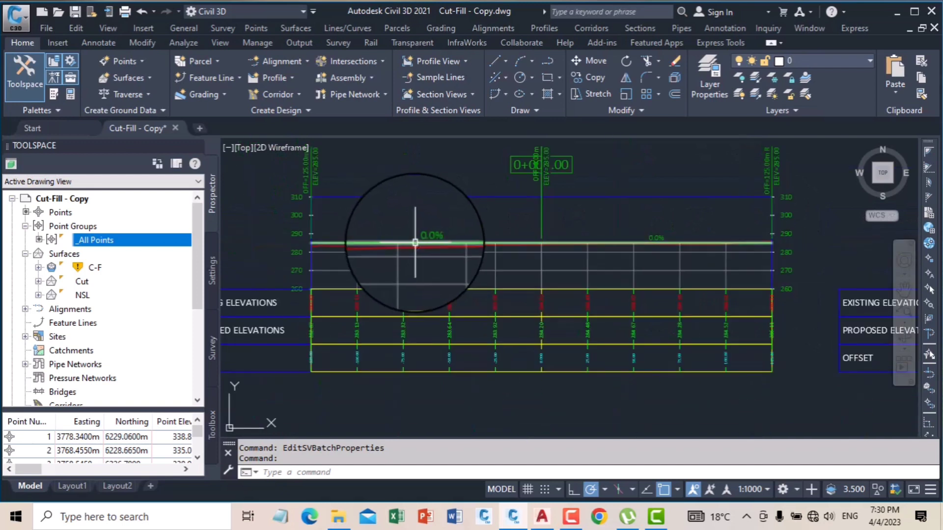
pyautogui.scroll(2, 494, 263)
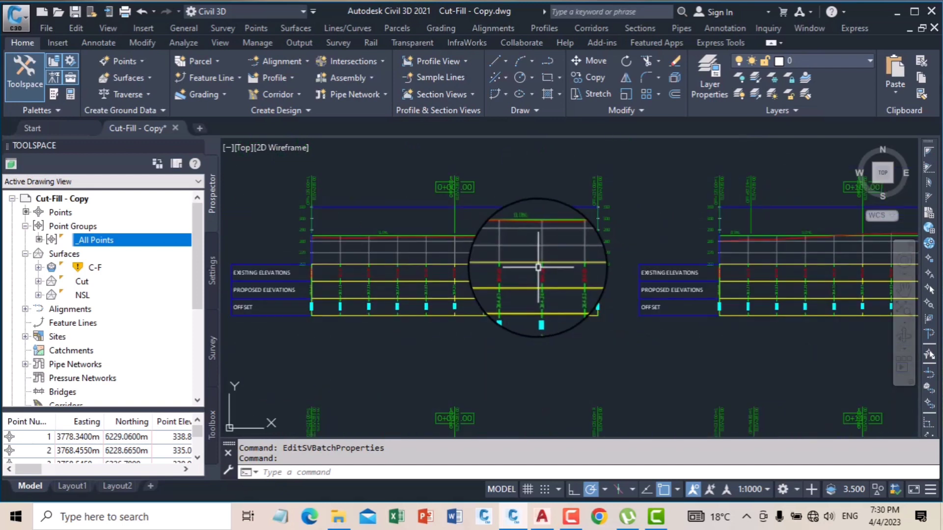
pyautogui.scroll(-2, 538, 267)
pyautogui.scroll(2, 465, 255)
pyautogui.scroll(-4, 454, 249)
pyautogui.scroll(2, 469, 248)
pyautogui.scroll(2, 463, 240)
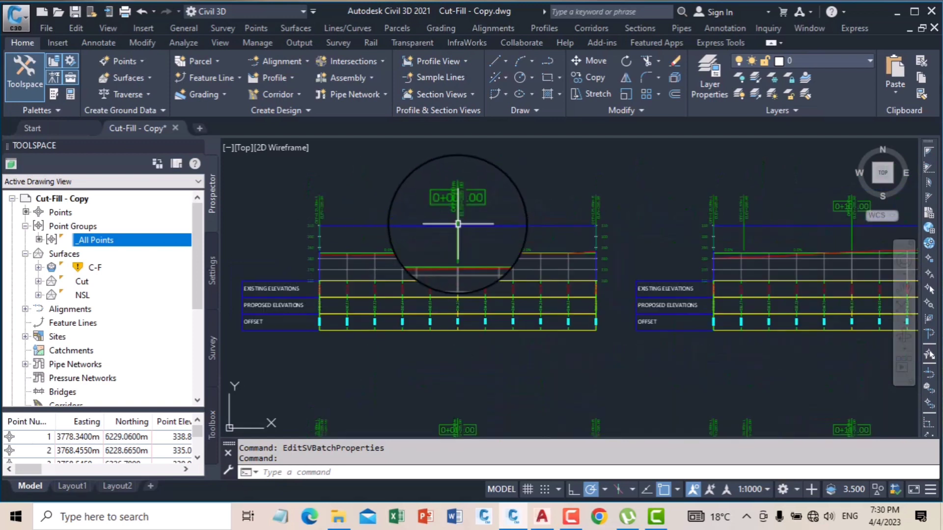
pyautogui.scroll(-2, 460, 222)
pyautogui.scroll(5, 458, 264)
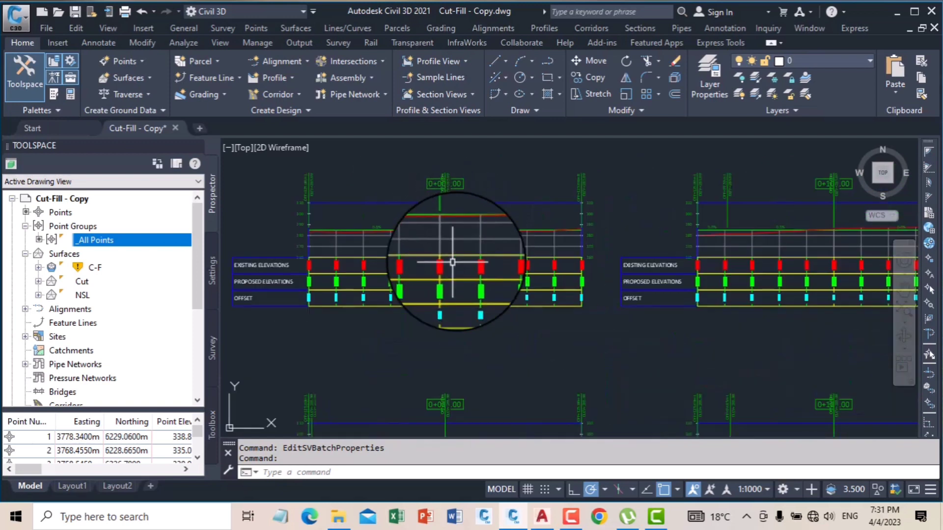
pyautogui.scroll(-2, 441, 272)
pyautogui.scroll(6, 596, 211)
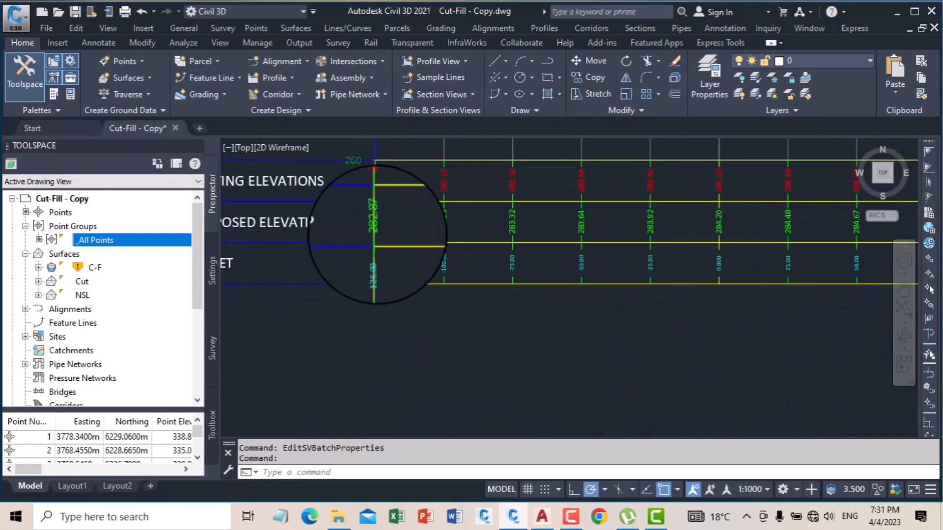
pyautogui.scroll(-3, 501, 233)
pyautogui.scroll(3, 473, 231)
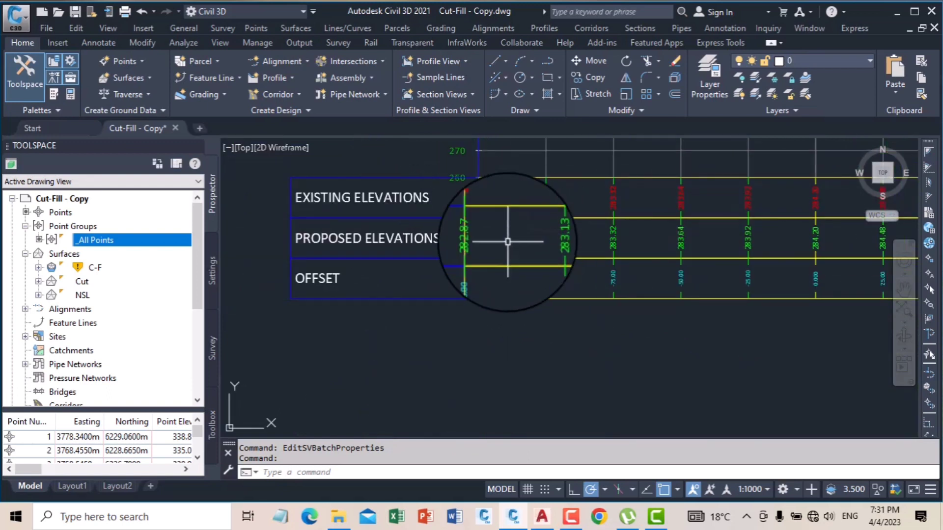
pyautogui.scroll(-2, 458, 241)
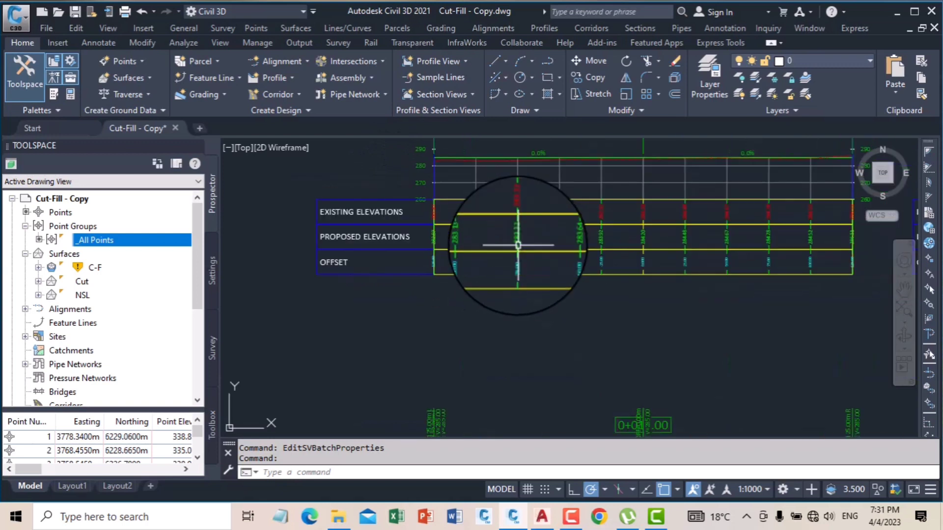
pyautogui.click(518, 236)
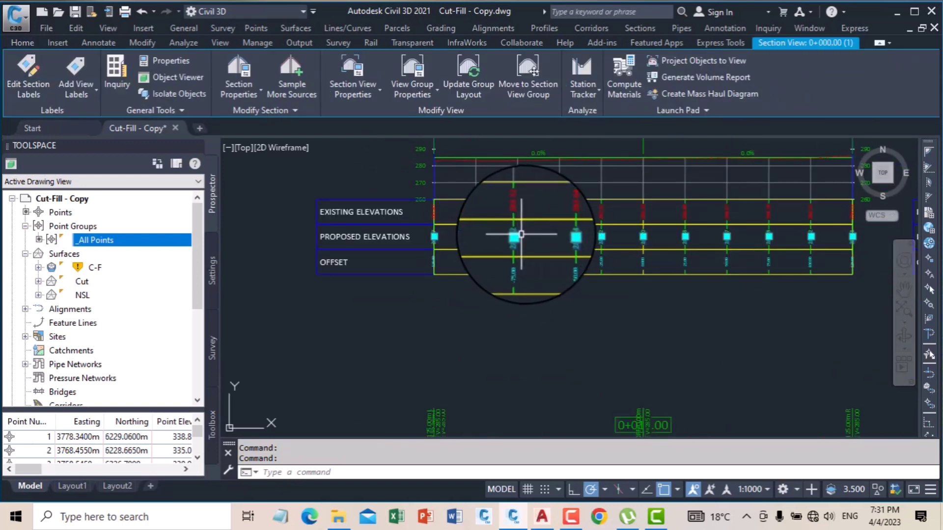
pyautogui.press('Escape')
pyautogui.press('Escape')
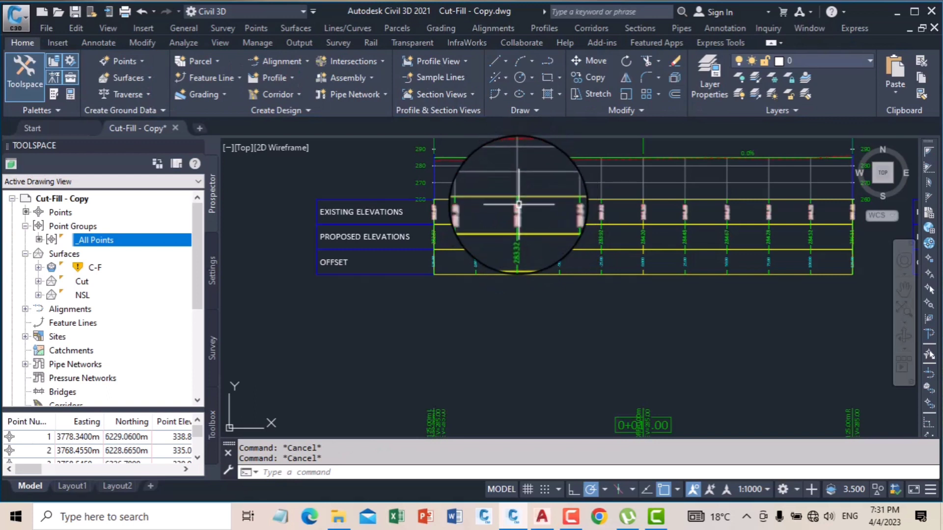
# Step: Open the group properties of Section View Group - 1 from the section view at 0+000.00
pyautogui.scroll(-4, 522, 167)
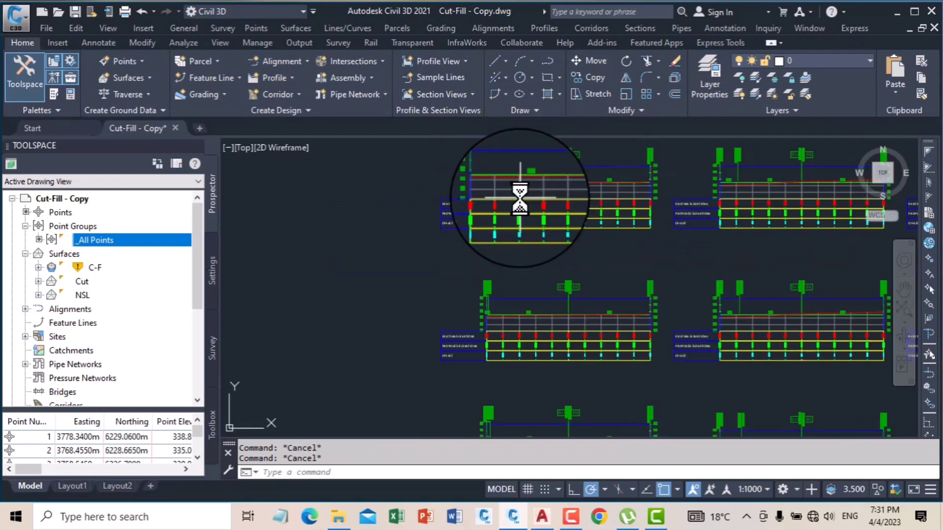
pyautogui.click(530, 166)
pyautogui.rightClick(532, 168)
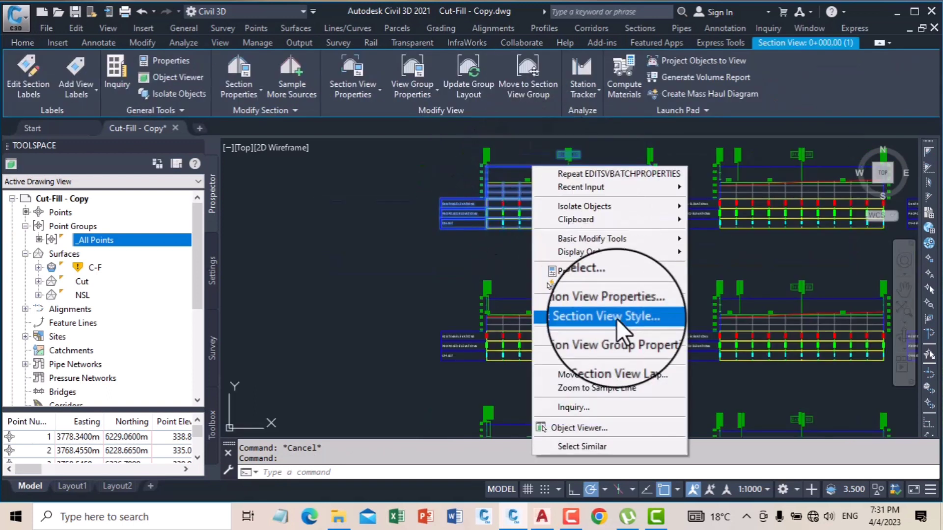
pyautogui.click(630, 337)
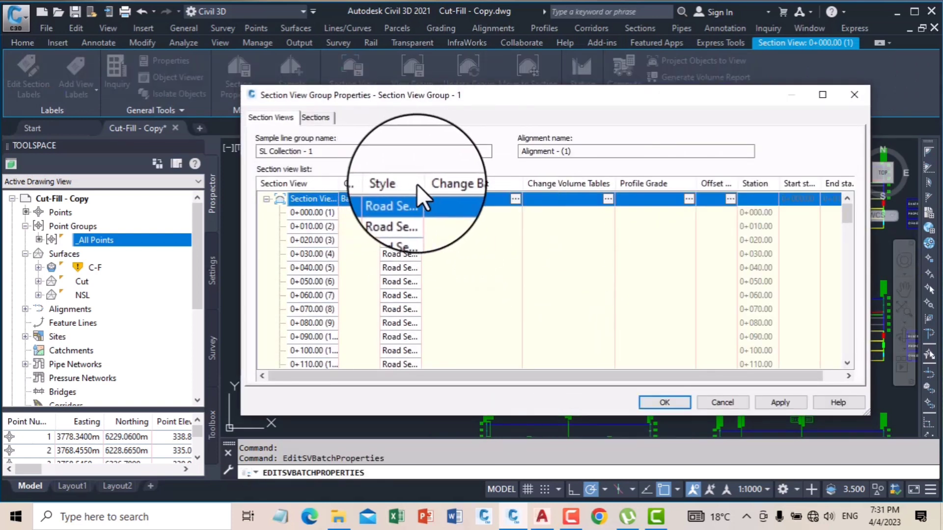
pyautogui.click(414, 201)
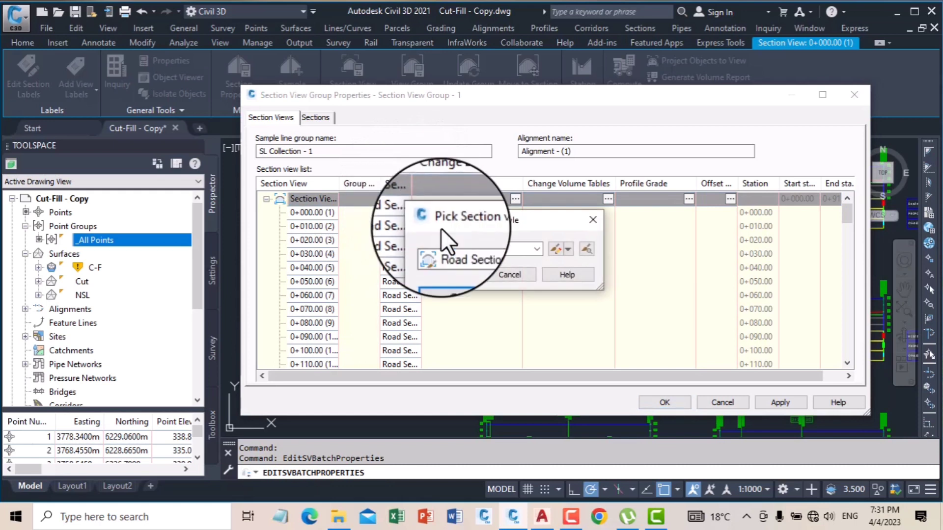
pyautogui.click(553, 248)
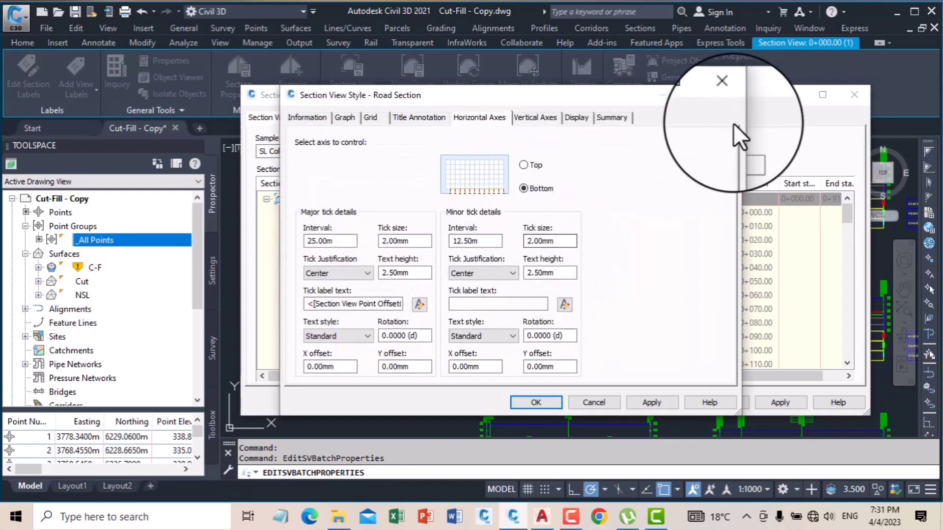
pyautogui.click(726, 96)
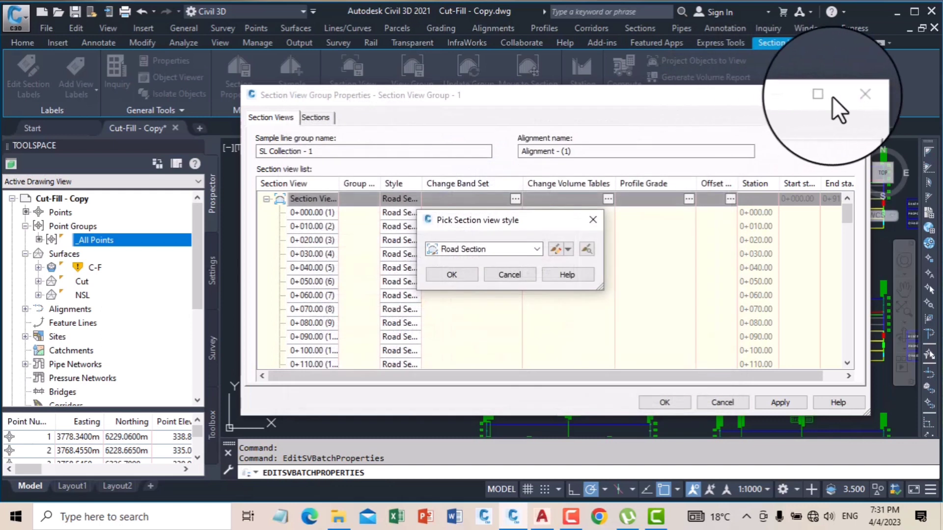
pyautogui.click(594, 220)
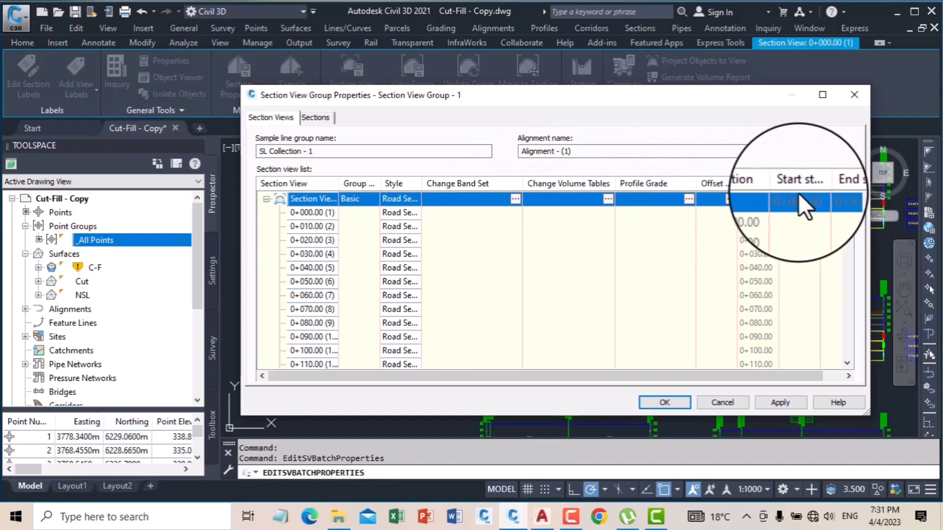
# Step: Open the band set of Section View Group - 1 and select EG Elevations as the section data band style
pyautogui.click(513, 200)
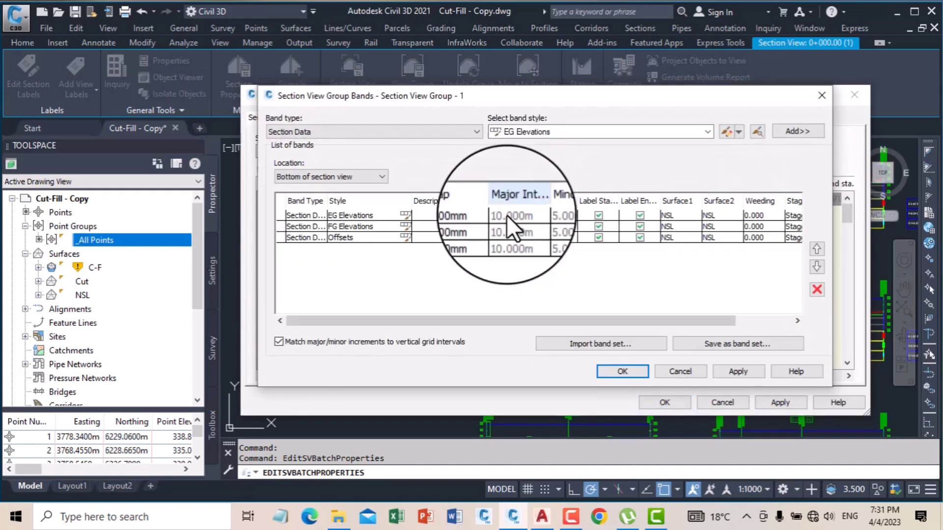
pyautogui.click(347, 226)
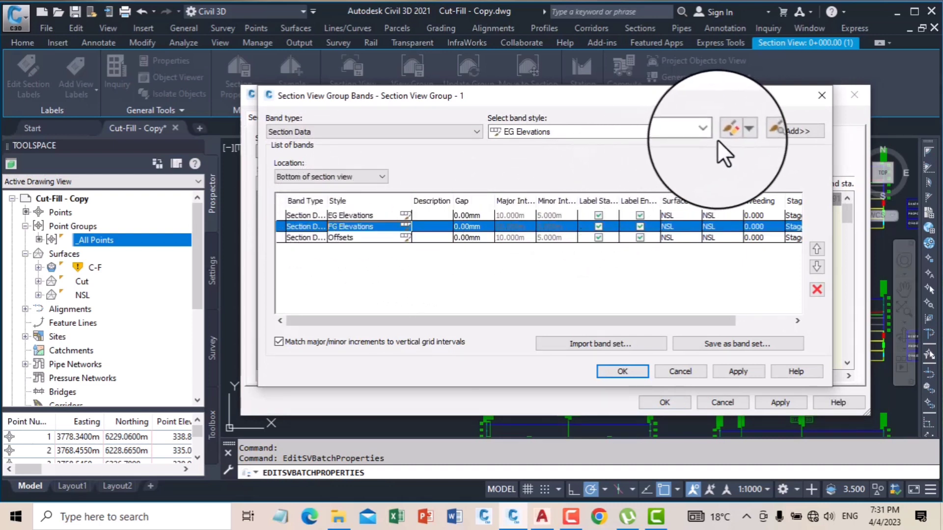
pyautogui.click(581, 134)
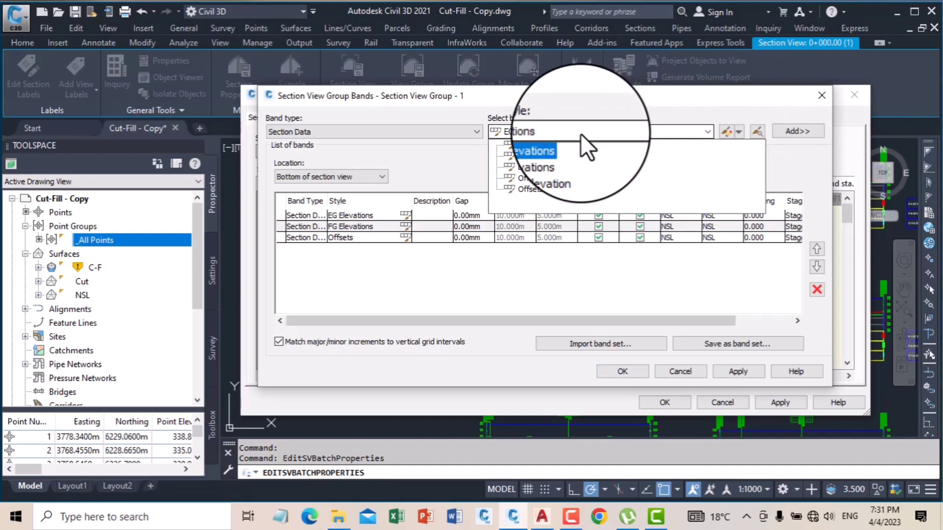
pyautogui.click(547, 146)
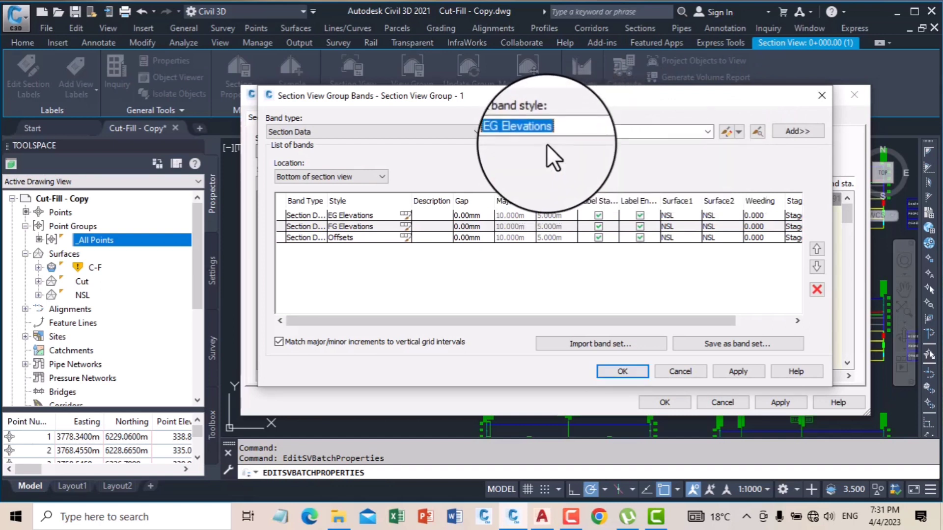
# Step: Create a copy of the EG Elevations band style and name it Cut Fill
pyautogui.click(739, 131)
pyautogui.click(782, 163)
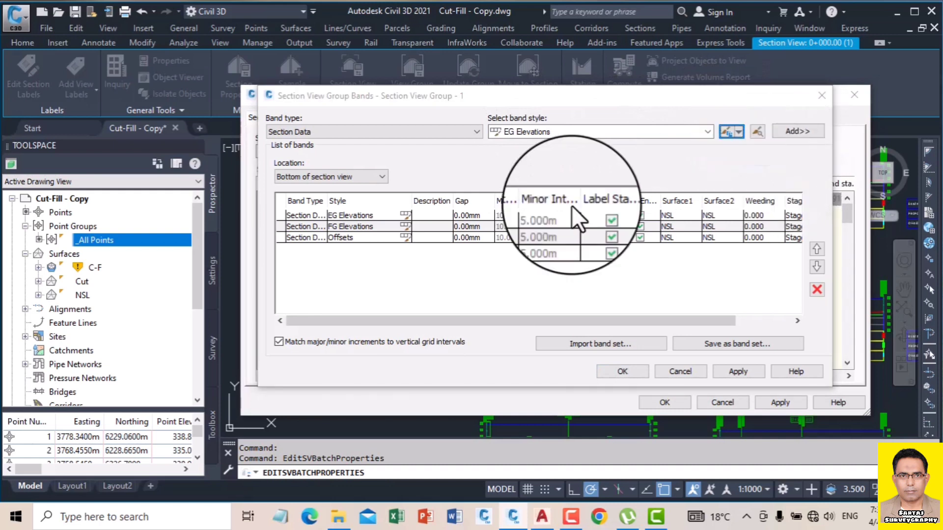
pyautogui.click(270, 120)
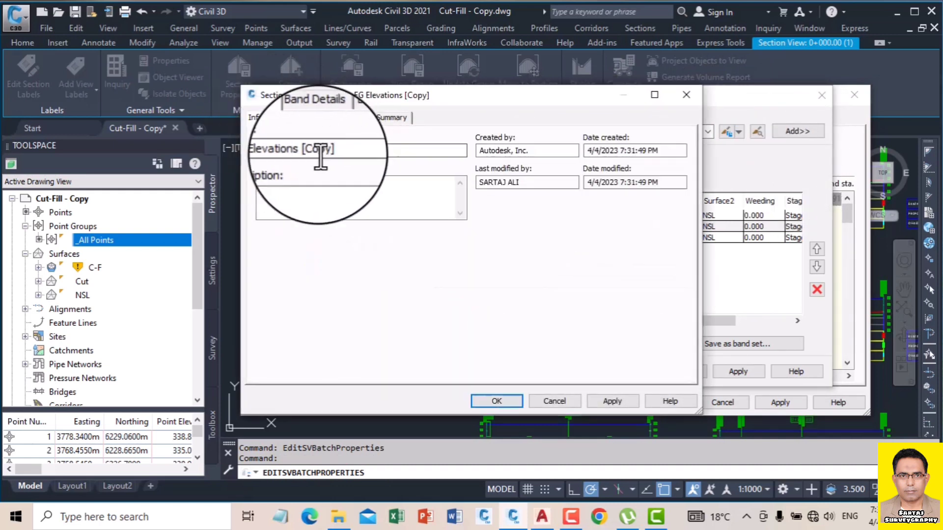
pyautogui.moveTo(336, 153); pyautogui.dragTo(223, 153)
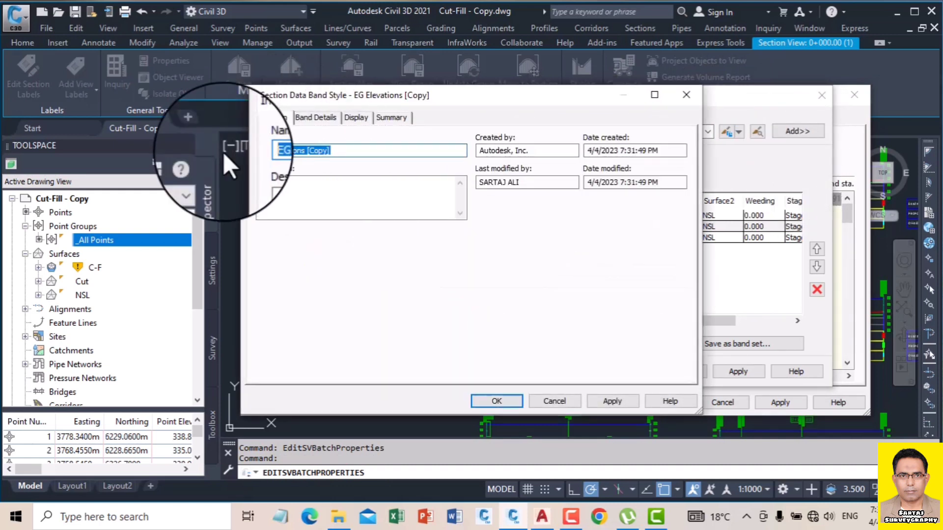
pyautogui.write('Cu')
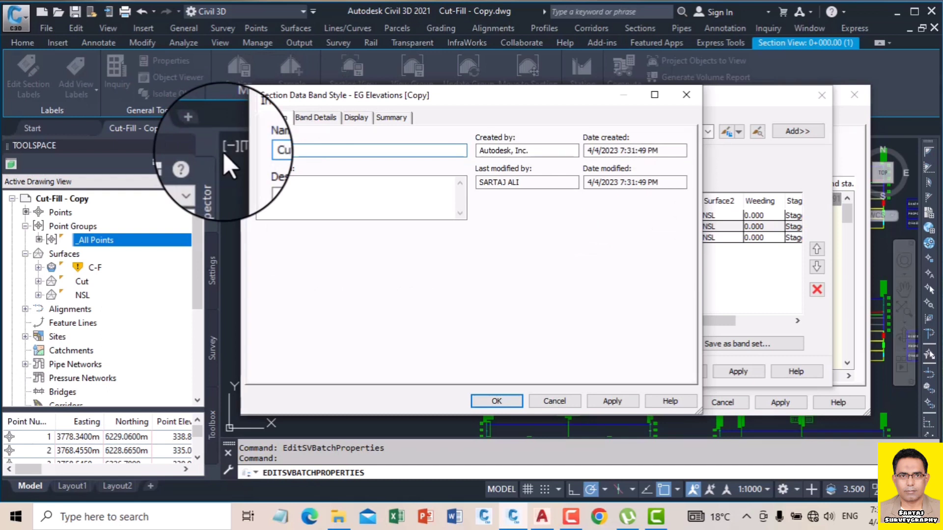
pyautogui.write('t Fill')
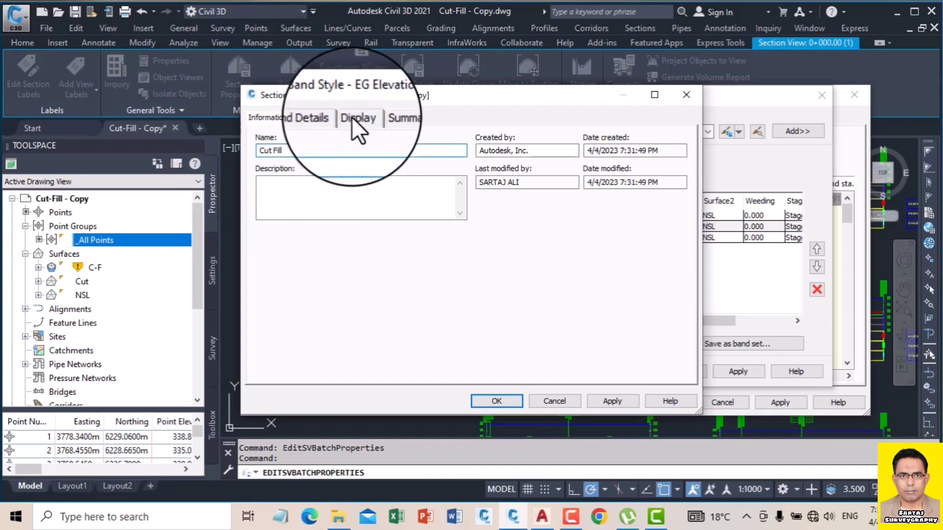
# Step: Rename the text component of the Cut Fill band style's Major Increment label to Cut Fill
pyautogui.click(352, 117)
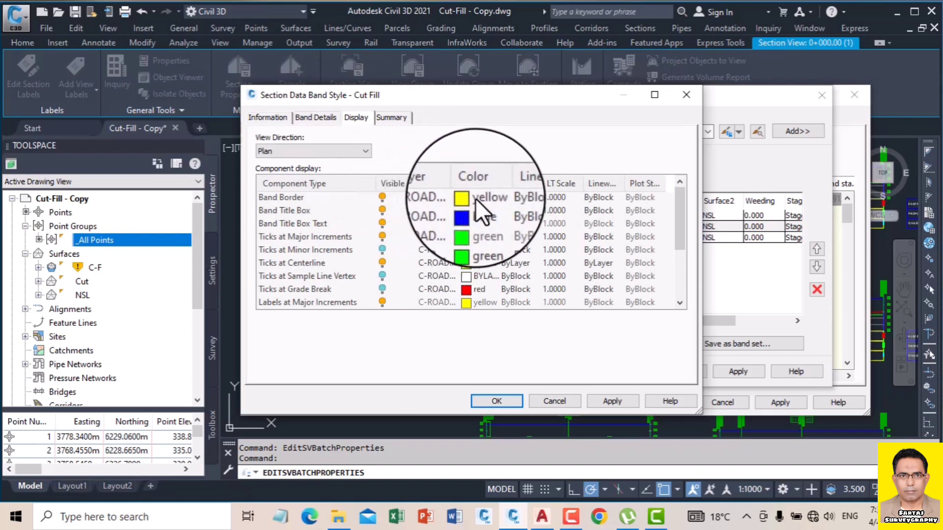
pyautogui.click(325, 119)
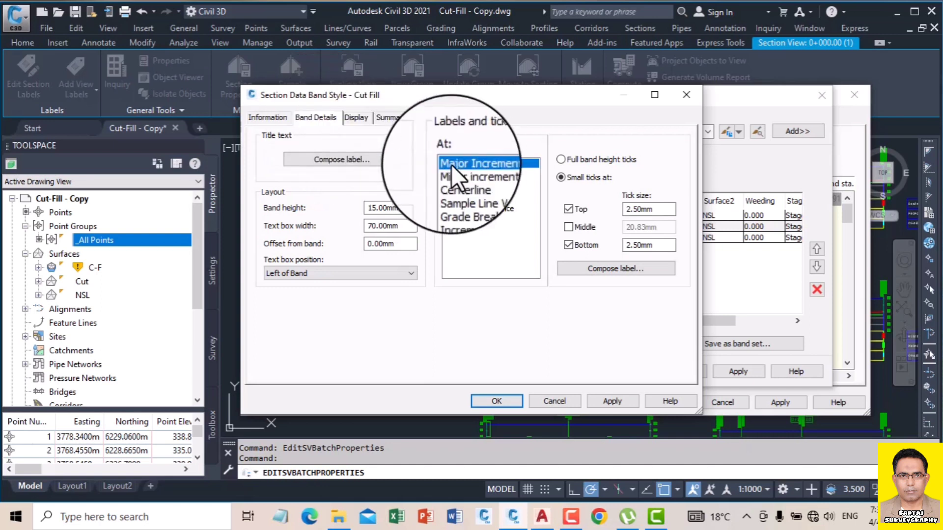
pyautogui.click(586, 267)
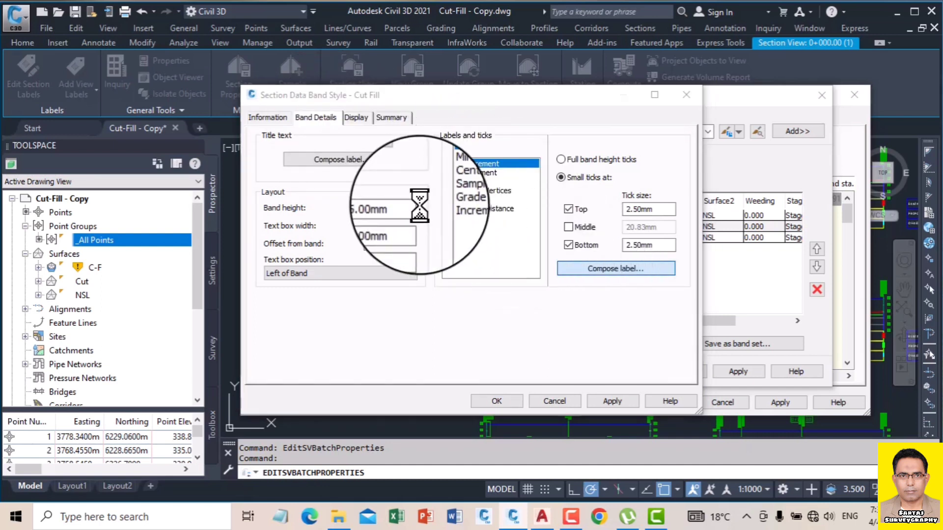
pyautogui.click(457, 237)
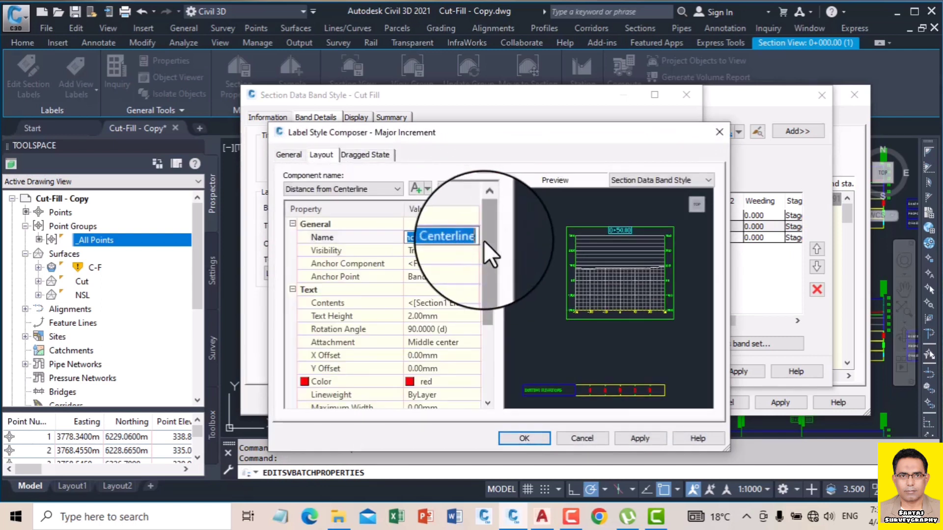
pyautogui.write('C')
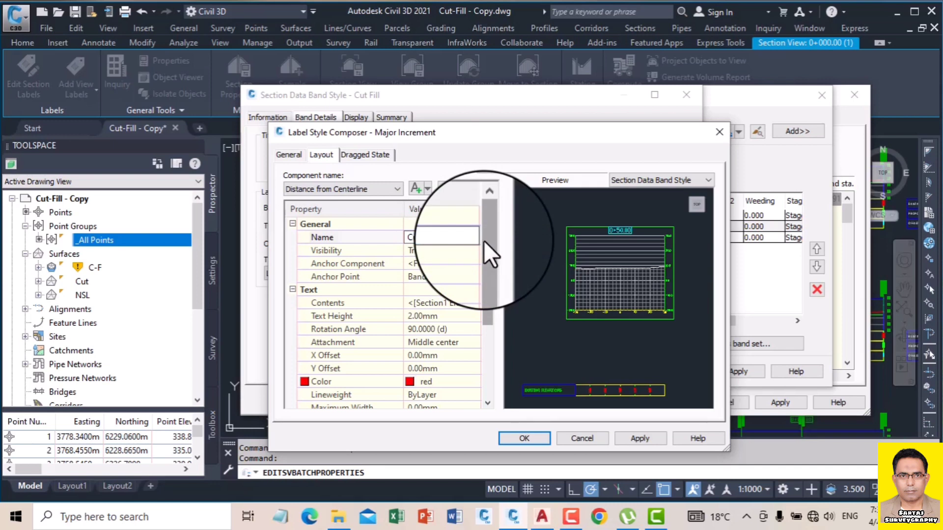
pyautogui.write('ut Fill')
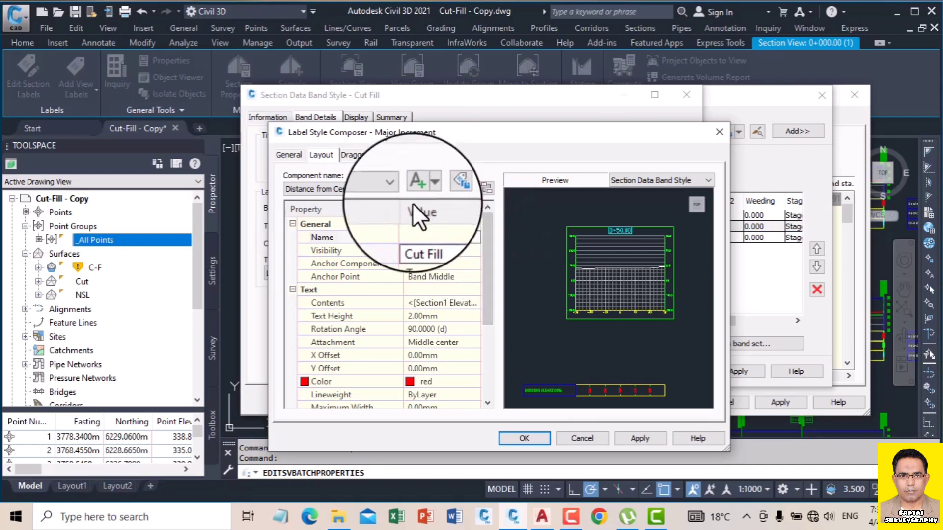
# Step: Set the text color of the Major Increment label's Cut Fill component to yellow
pyautogui.click(434, 264)
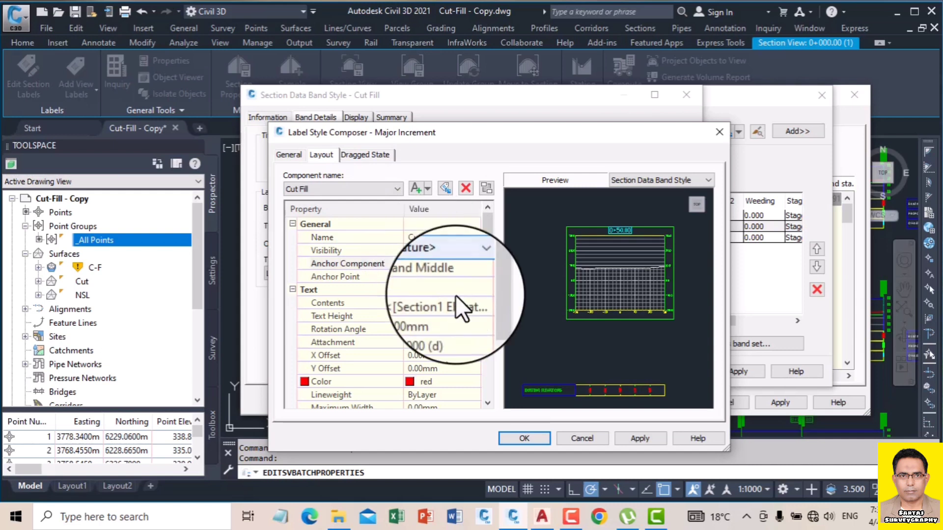
pyautogui.click(413, 381)
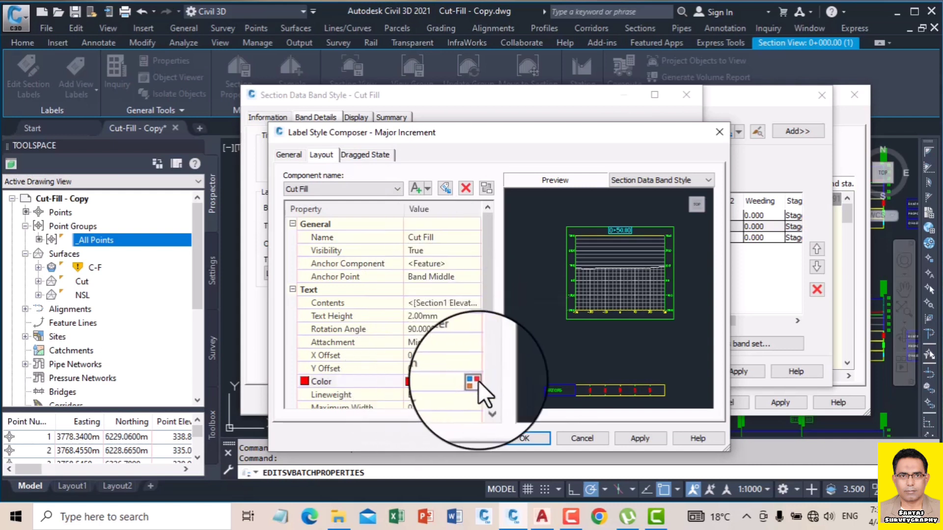
pyautogui.click(473, 382)
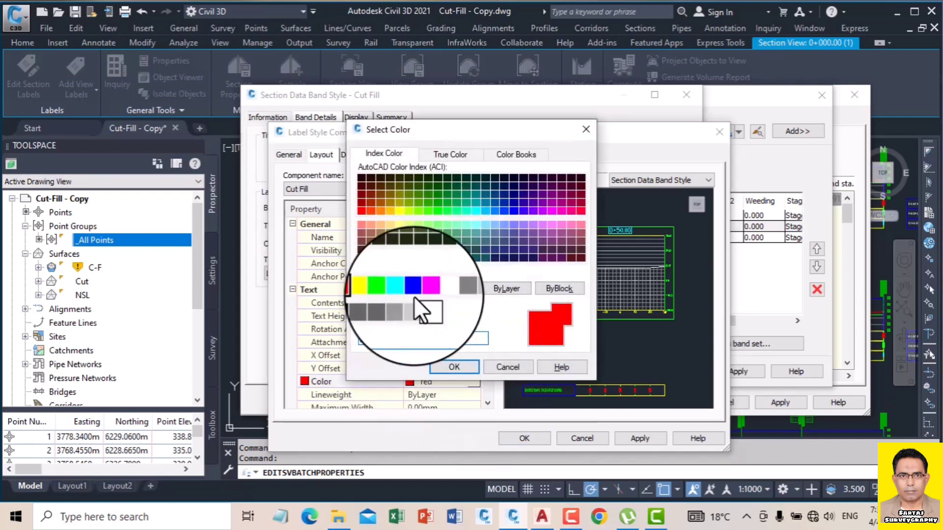
pyautogui.click(372, 289)
pyautogui.click(450, 367)
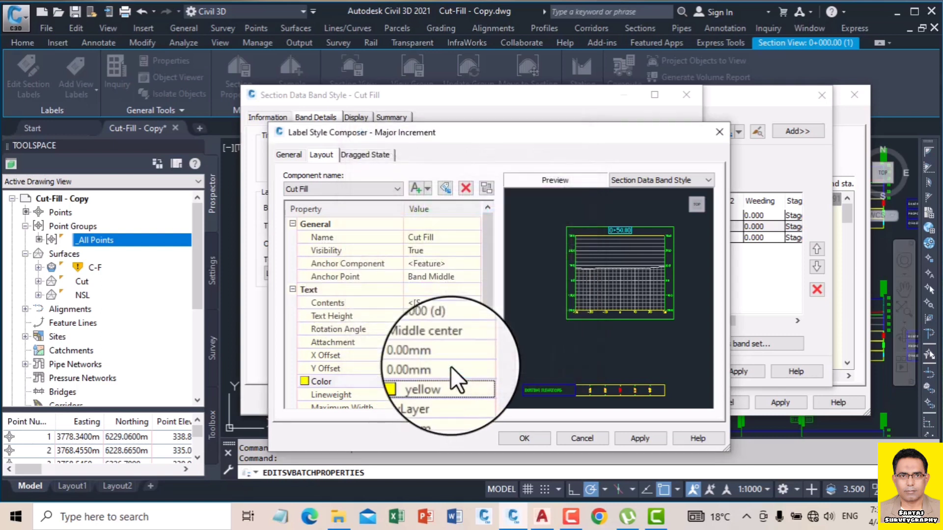
# Step: Replace the Major Increment label's contents with Section1 Elevation Minus Section2 Elevation at 0.001 precision and save the label
pyautogui.click(450, 302)
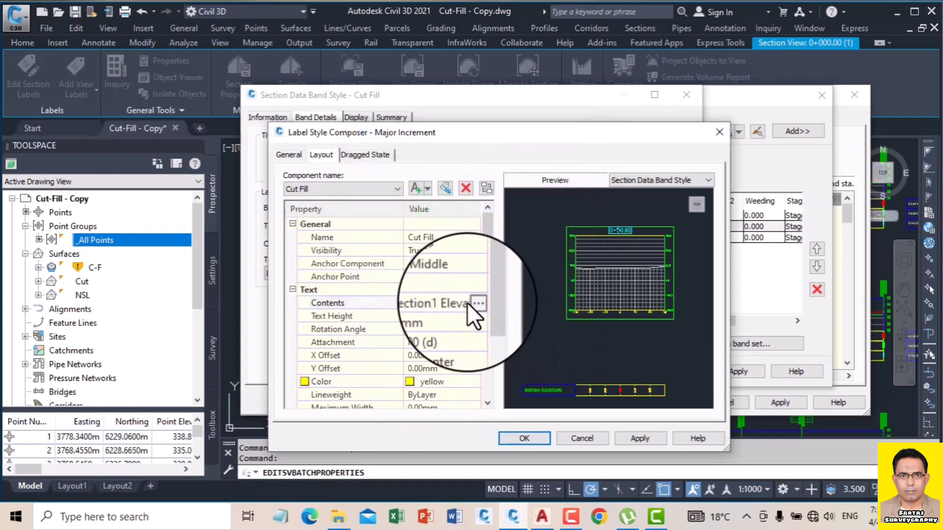
pyautogui.click(474, 304)
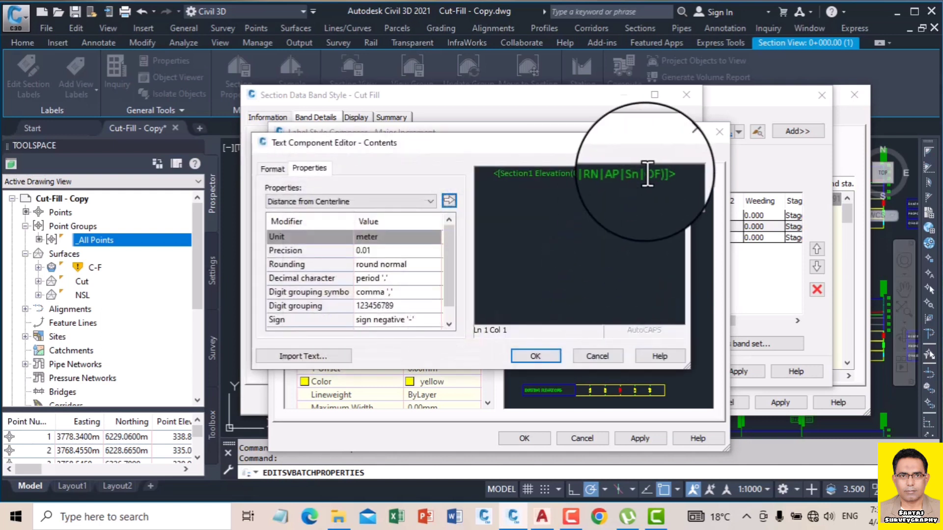
pyautogui.moveTo(667, 175); pyautogui.dragTo(494, 173)
pyautogui.click(370, 201)
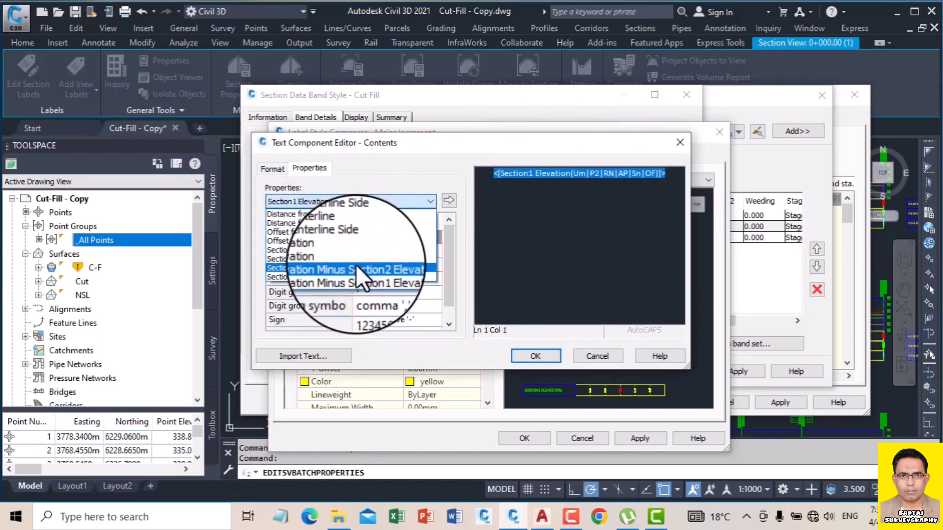
pyautogui.click(357, 268)
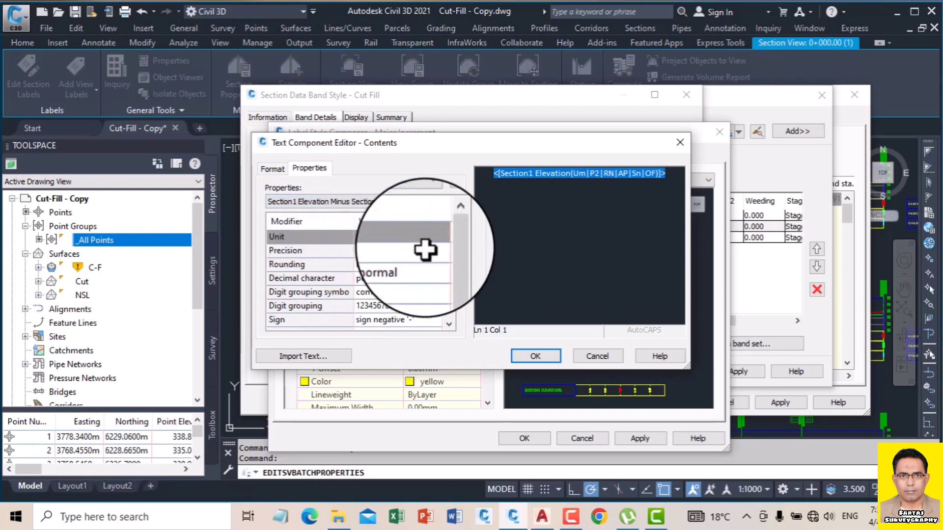
pyautogui.click(406, 254)
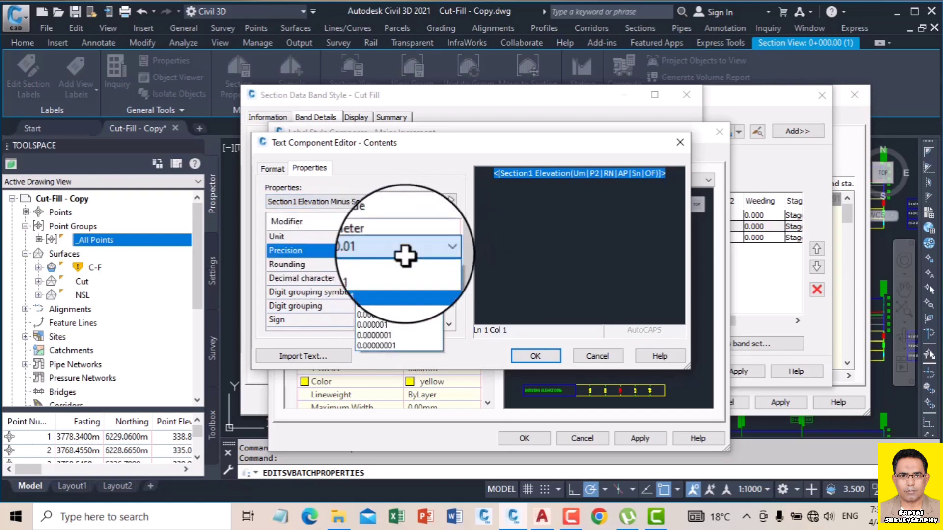
pyautogui.click(403, 294)
pyautogui.click(447, 199)
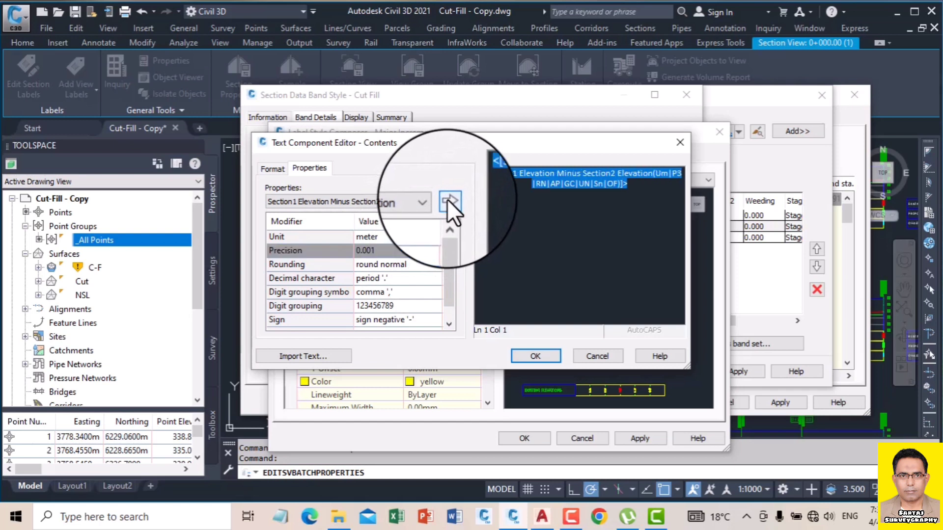
pyautogui.click(529, 355)
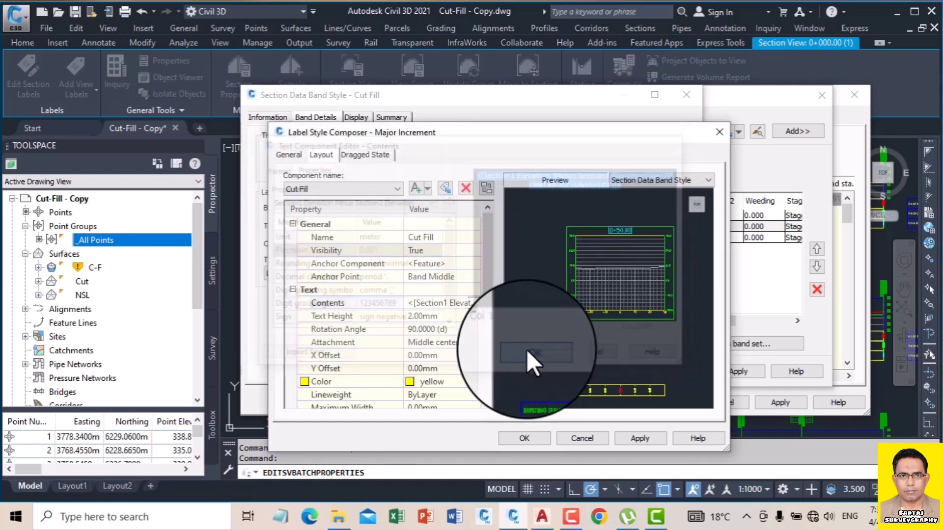
pyautogui.click(633, 438)
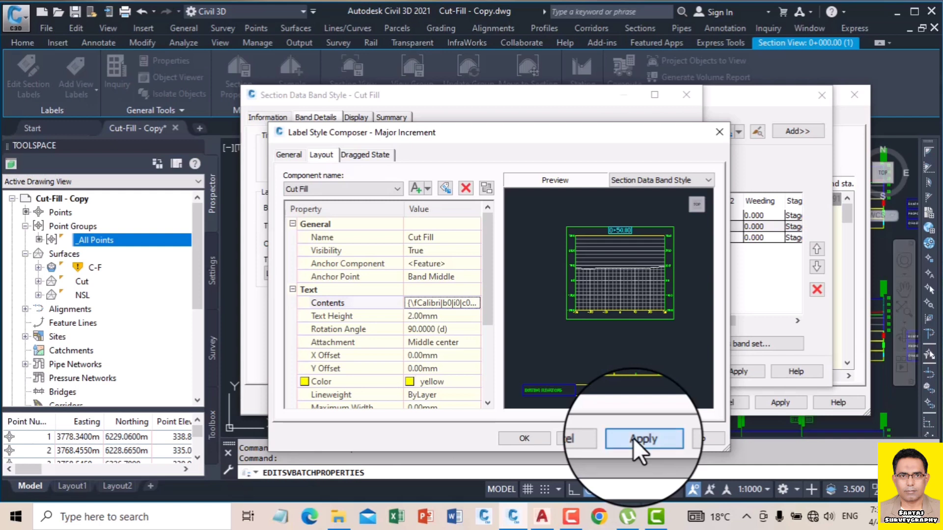
pyautogui.click(526, 438)
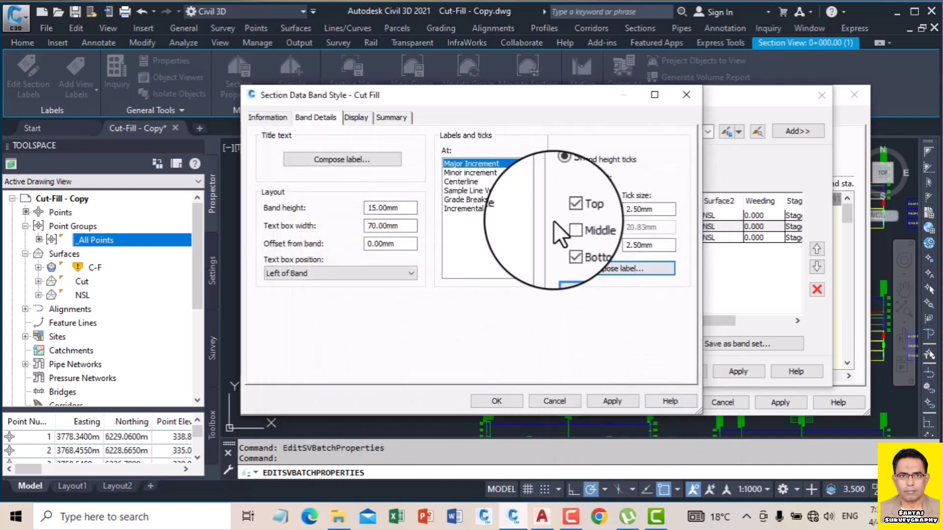
# Step: Set the text color of the Cut Fill band style's Centerline label component CL to yellow
pyautogui.click(471, 183)
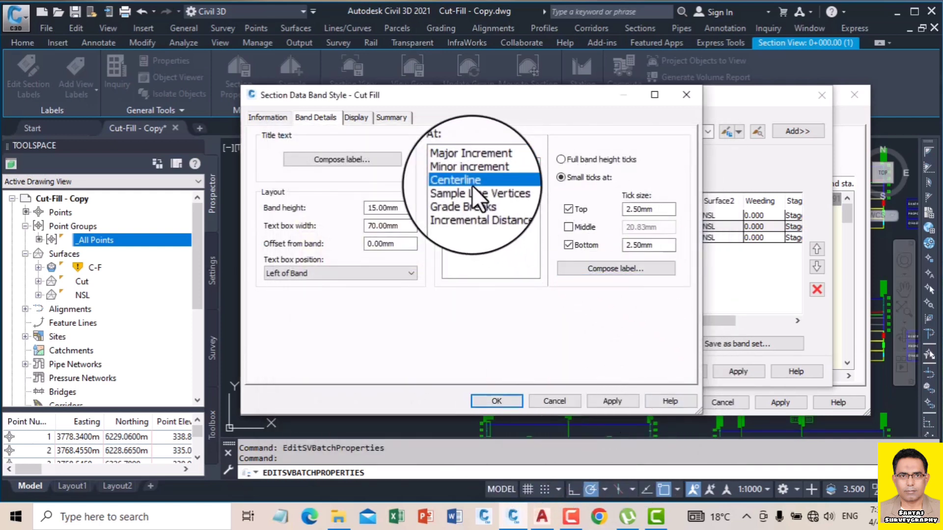
pyautogui.click(585, 266)
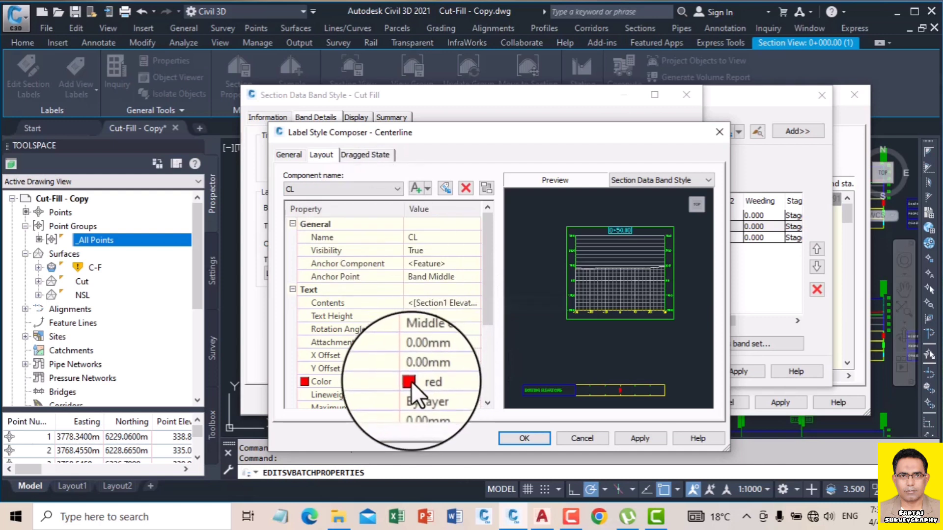
pyautogui.click(424, 238)
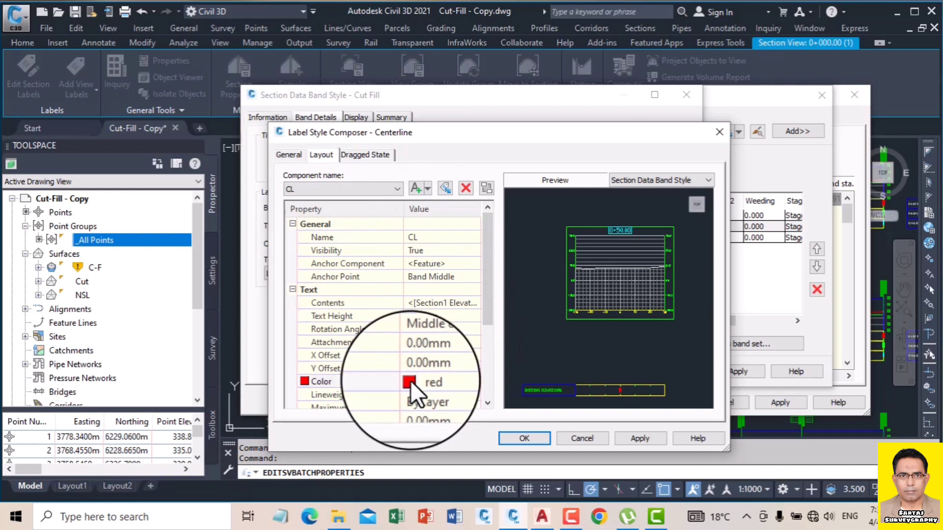
pyautogui.click(410, 381)
pyautogui.click(476, 384)
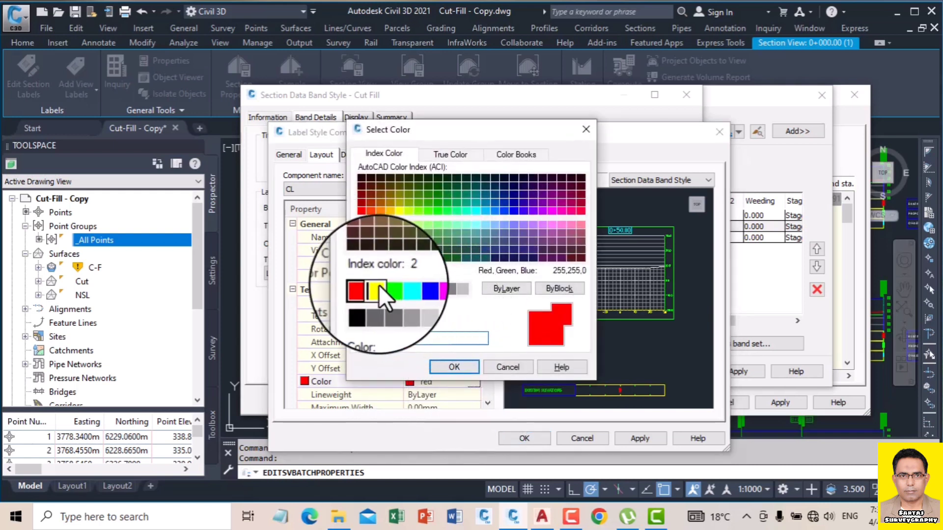
pyautogui.click(379, 284)
pyautogui.click(453, 367)
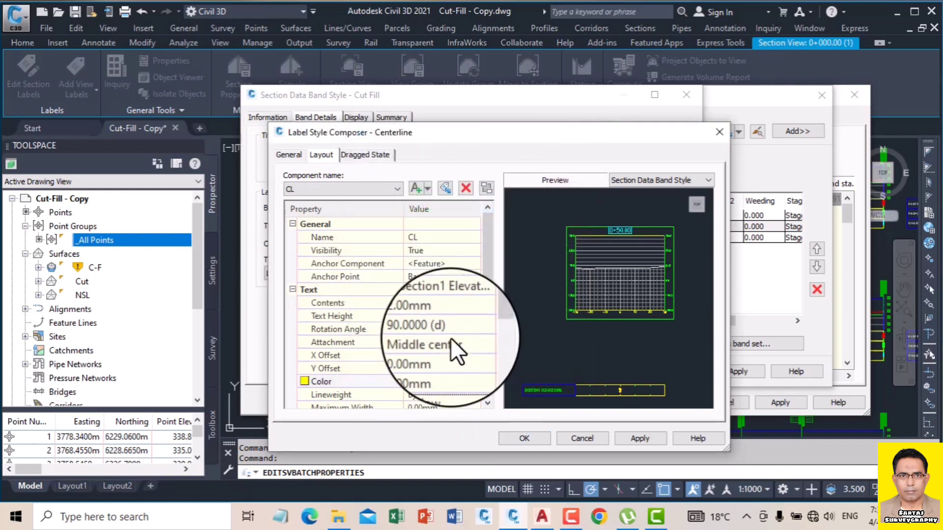
# Step: Replace the Centerline label's CL contents with Section1 Elevation Minus Section2 Elevation at 0.001 precision and save the label
pyautogui.click(459, 303)
pyautogui.click(475, 303)
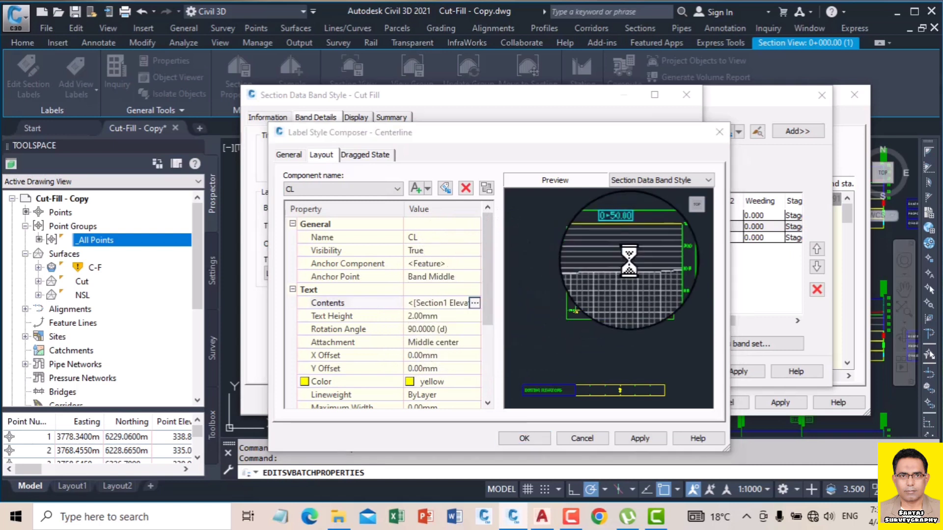
pyautogui.click(361, 200)
pyautogui.click(364, 277)
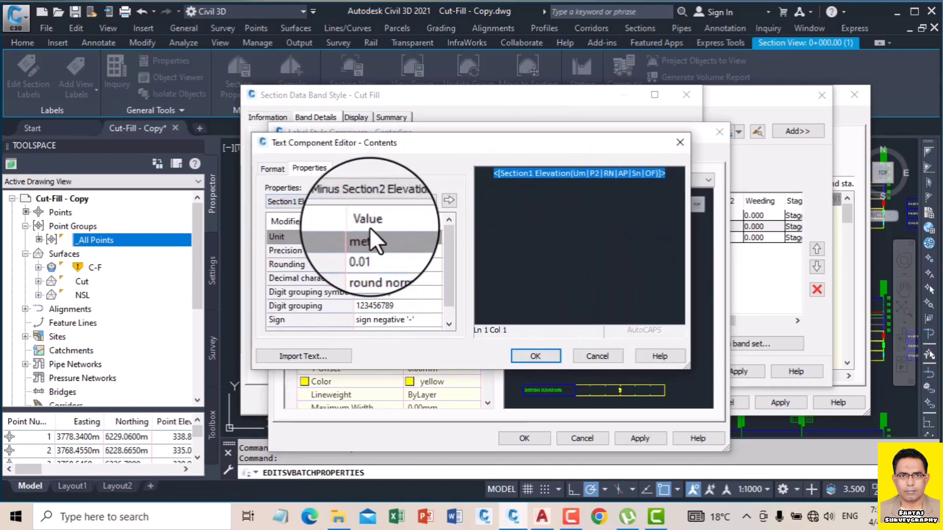
pyautogui.click(386, 251)
pyautogui.click(385, 251)
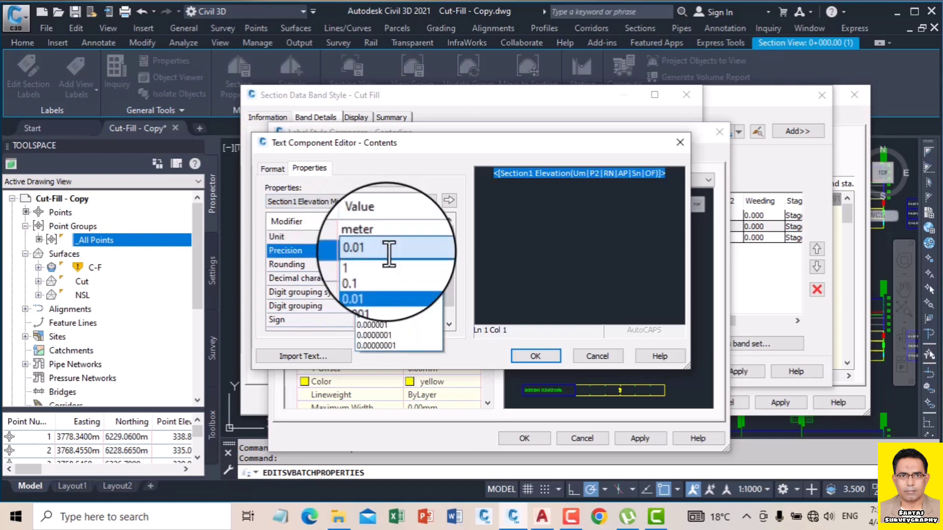
pyautogui.click(388, 283)
pyautogui.click(449, 199)
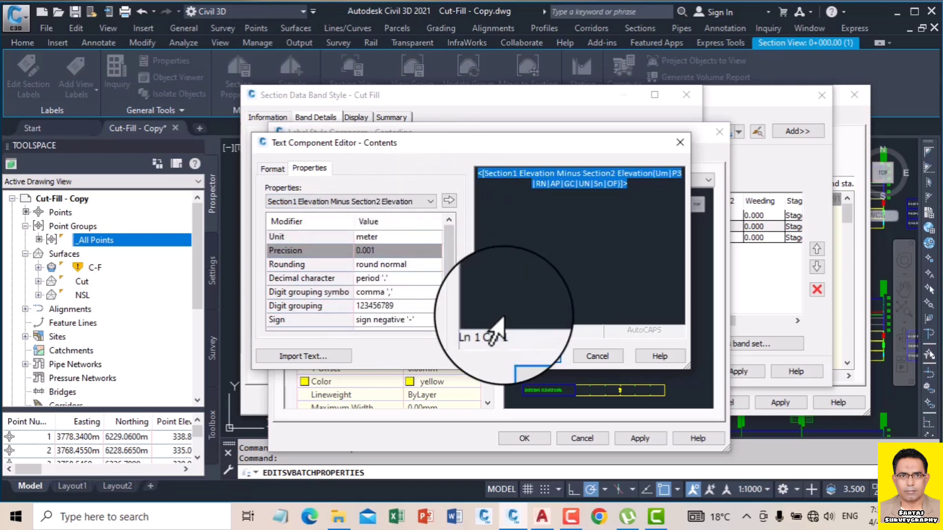
pyautogui.click(535, 356)
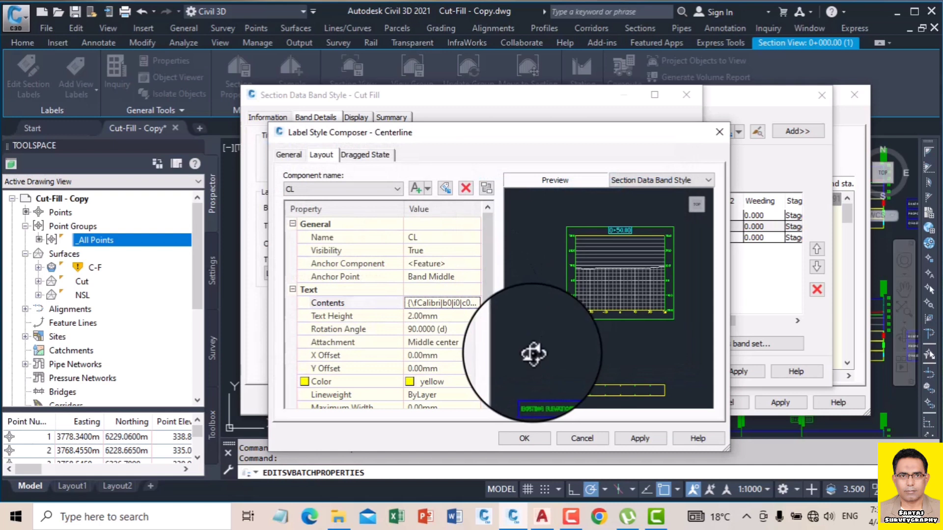
pyautogui.click(640, 438)
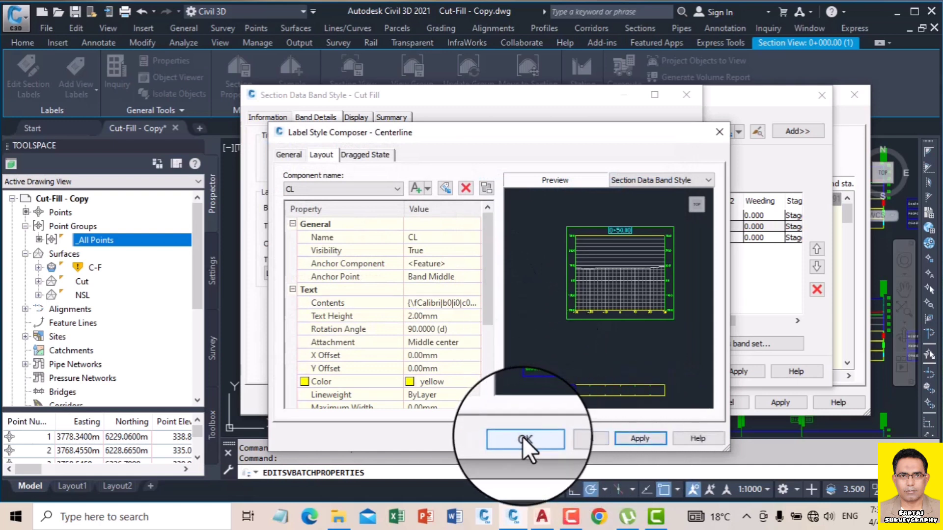
pyautogui.click(522, 439)
# Step: Replace the Cut Fill band style's title text with Cut Fill and save the title label
pyautogui.click(338, 158)
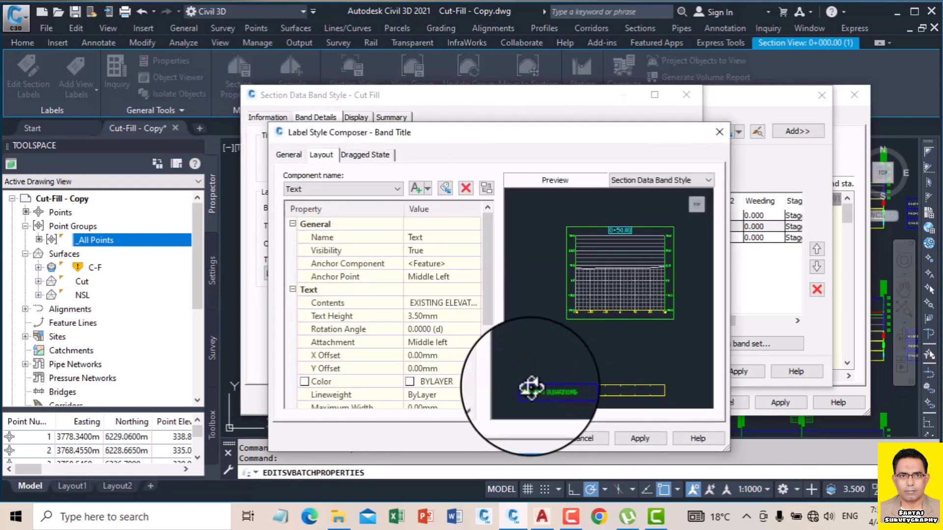
pyautogui.click(455, 301)
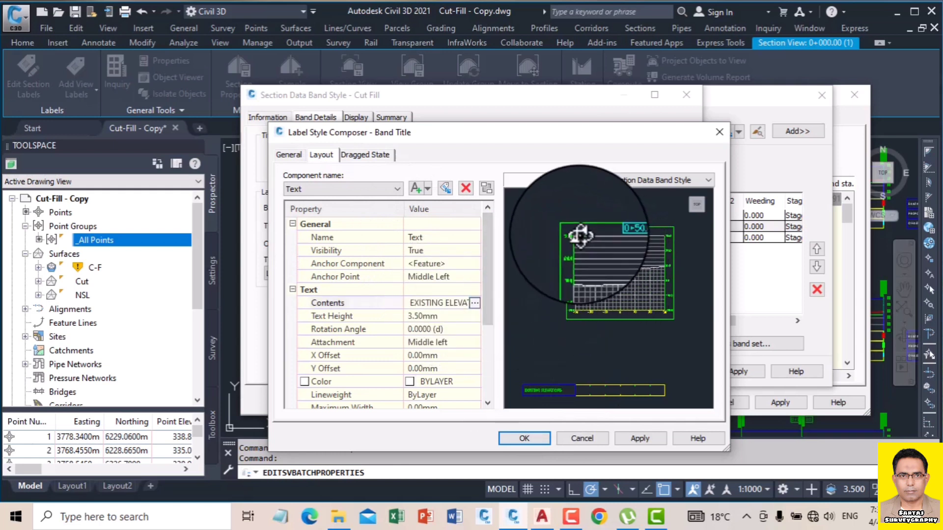
pyautogui.click(475, 303)
pyautogui.click(615, 172)
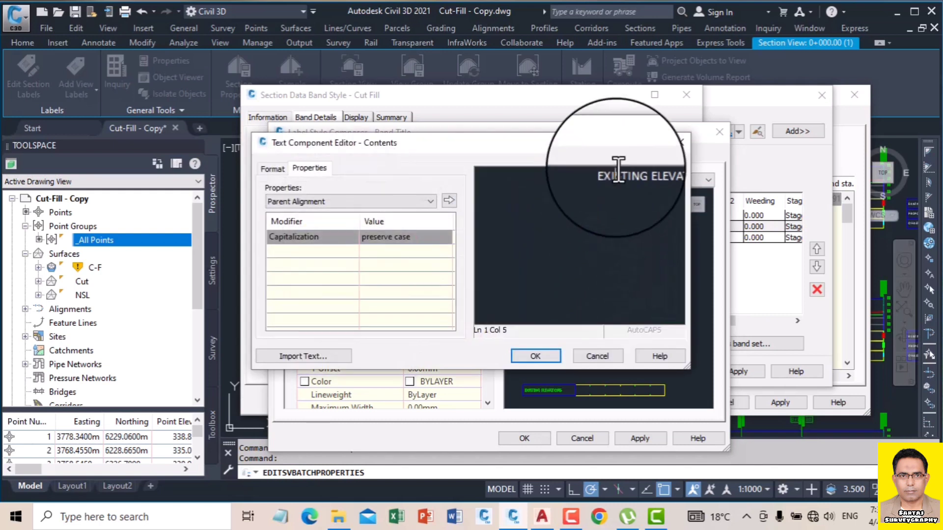
pyautogui.moveTo(685, 174); pyautogui.dragTo(572, 181)
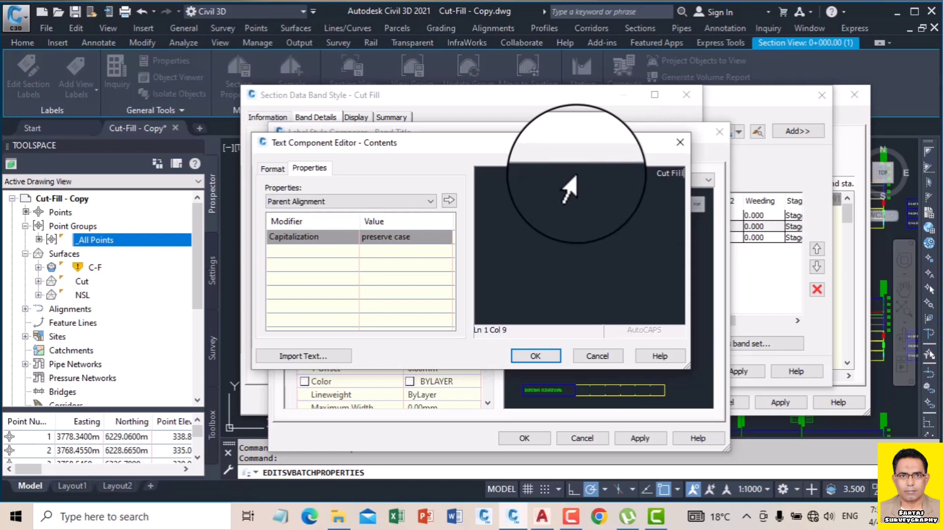
pyautogui.click(534, 354)
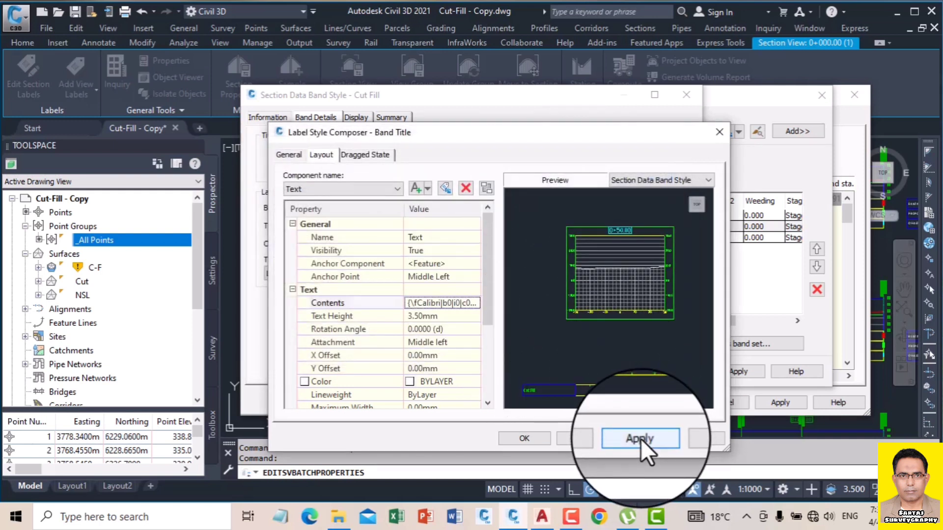
pyautogui.click(640, 438)
pyautogui.click(520, 439)
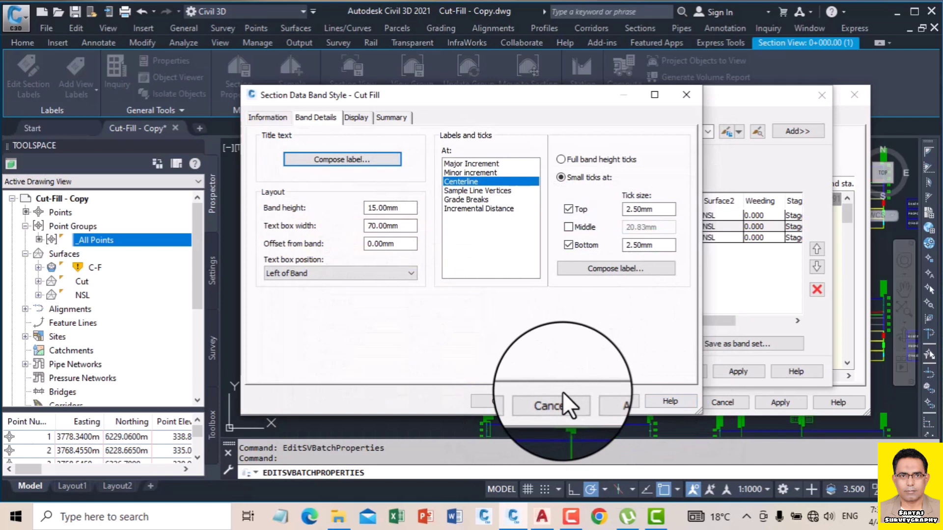
# Step: Save the Cut Fill band style and apply the section view group's band and property settings
pyautogui.click(495, 401)
pyautogui.click(732, 372)
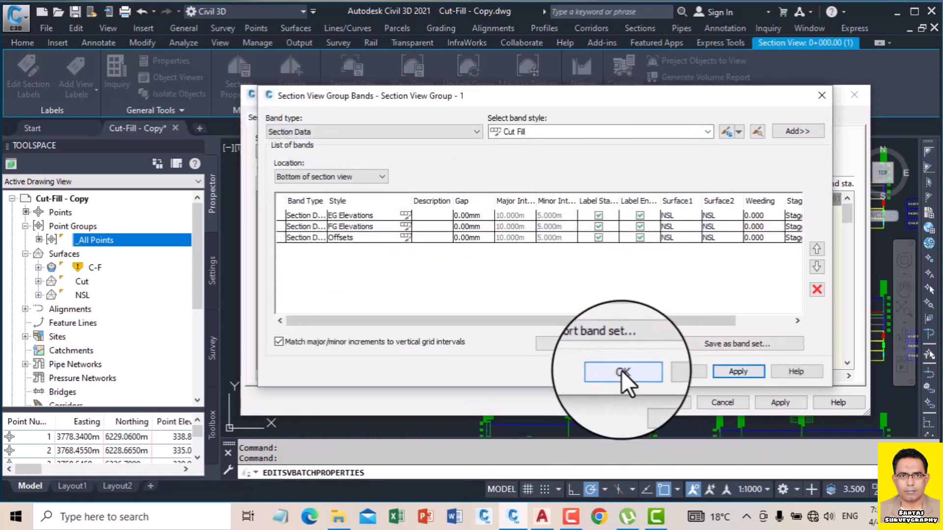
pyautogui.click(622, 372)
pyautogui.click(777, 403)
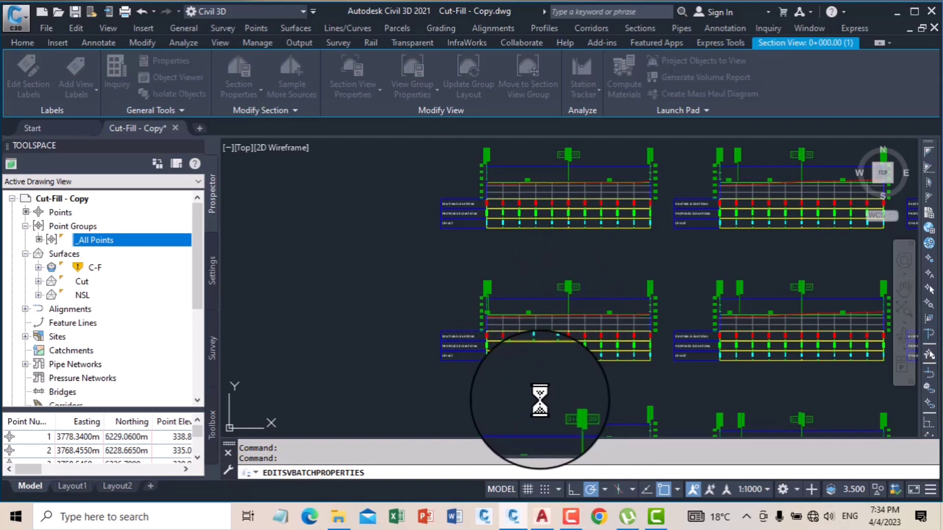
pyautogui.moveTo(569, 515)
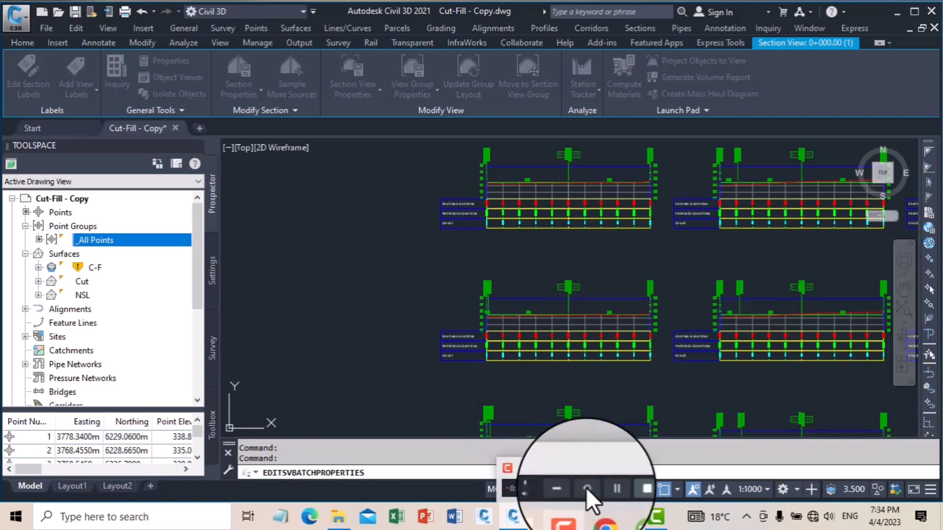
pyautogui.click(574, 479)
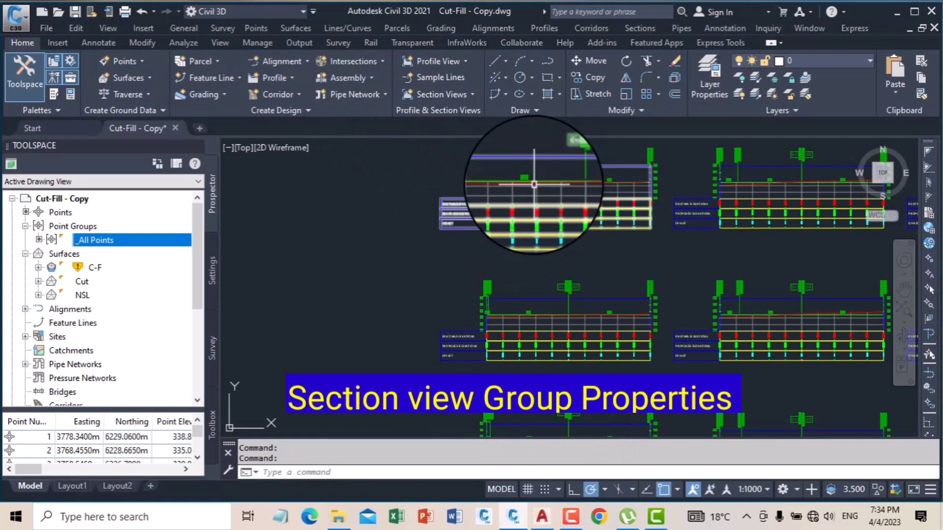
# Step: Reopen the section view group's band set and add a Section Data band with the Cut Fill style below the section views
pyautogui.click(527, 167)
pyautogui.rightClick(529, 167)
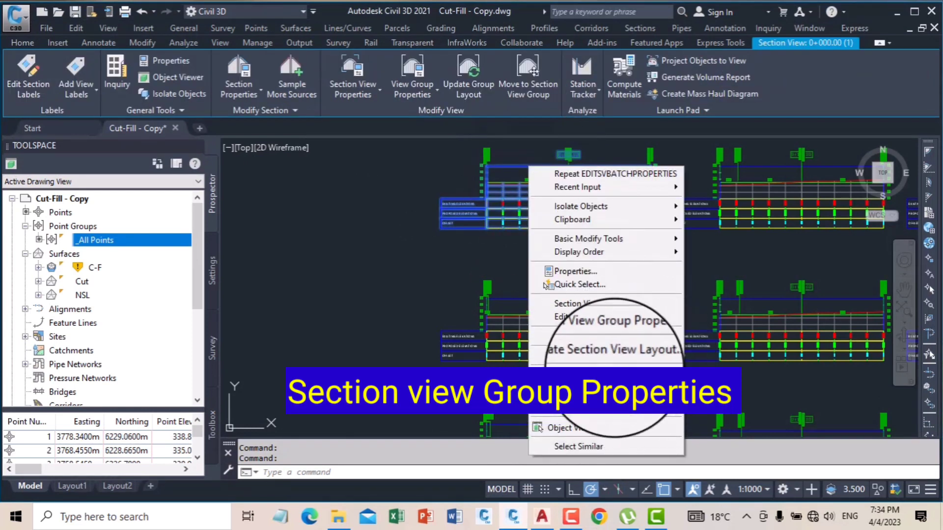
pyautogui.click(639, 332)
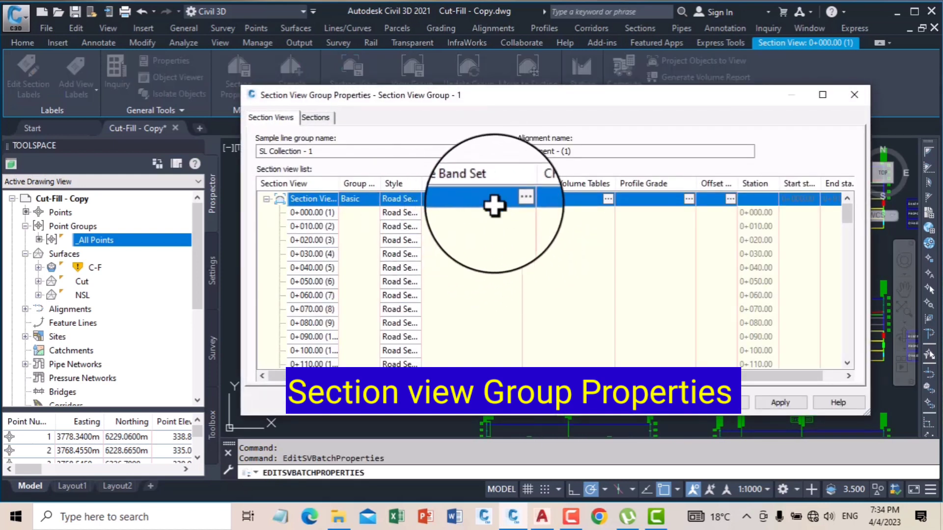
pyautogui.click(517, 200)
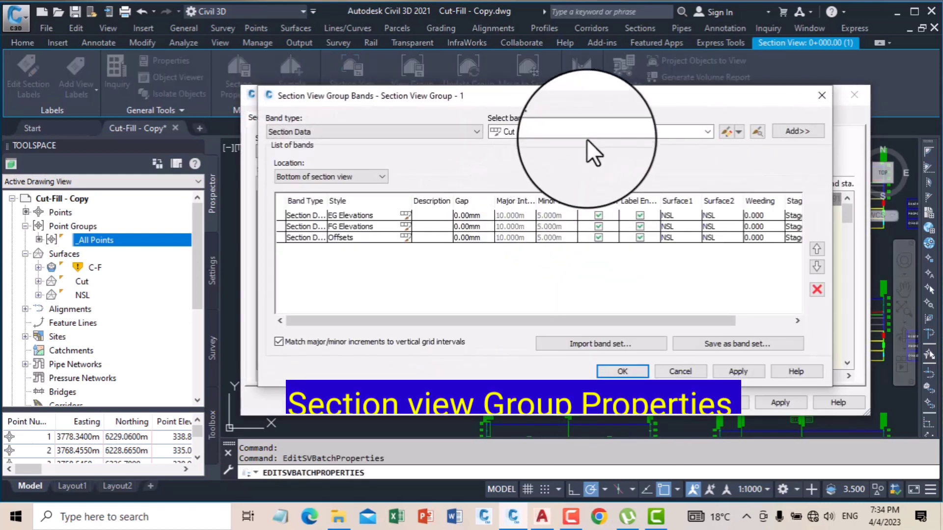
pyautogui.click(802, 131)
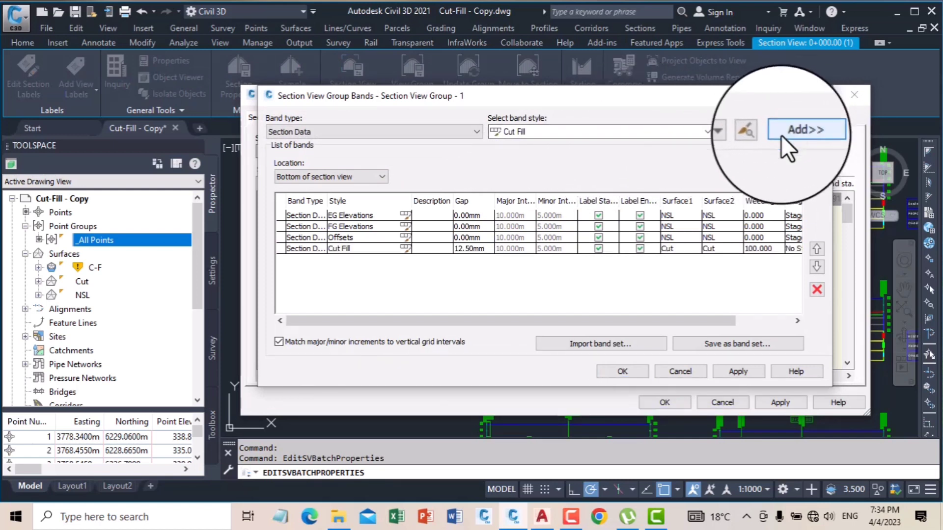
# Step: Move the Cut Fill band above Offsets and the FG Elevations band above EG Elevations, and apply the new band order
pyautogui.click(815, 247)
pyautogui.click(304, 247)
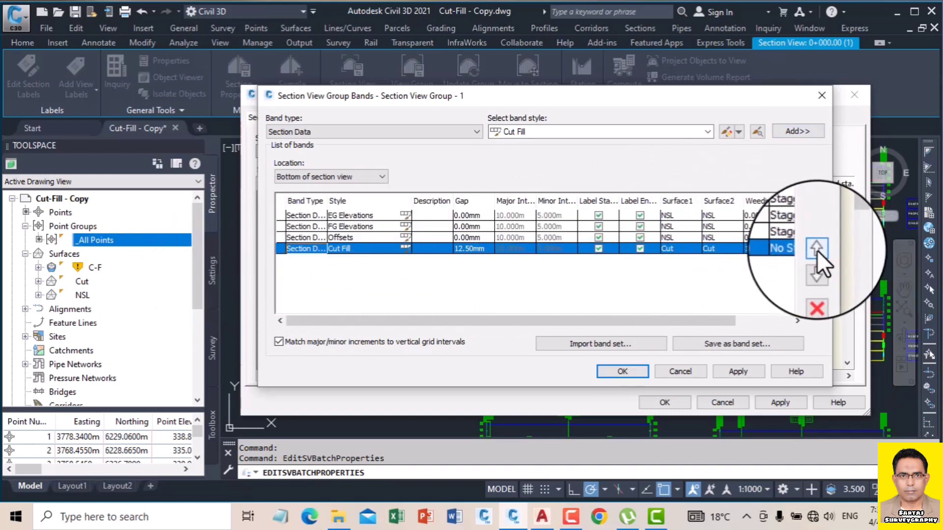
pyautogui.click(817, 249)
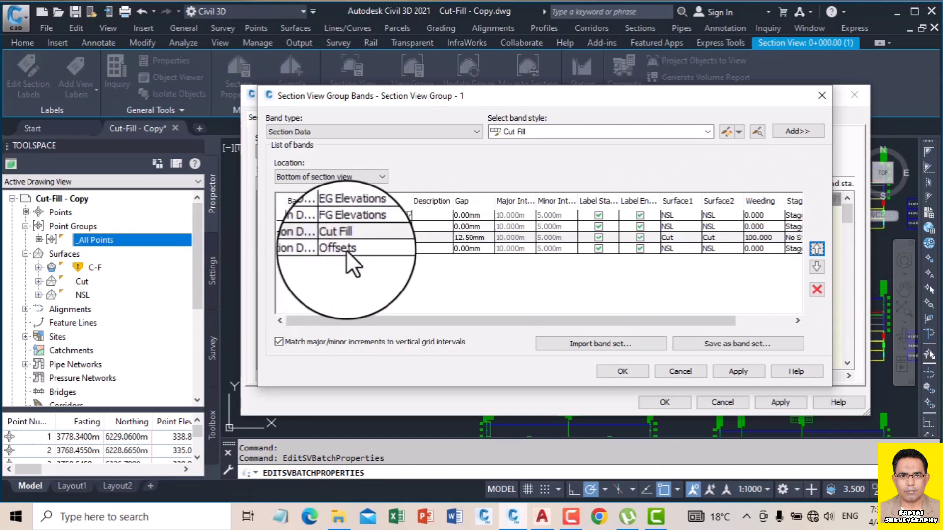
pyautogui.click(338, 227)
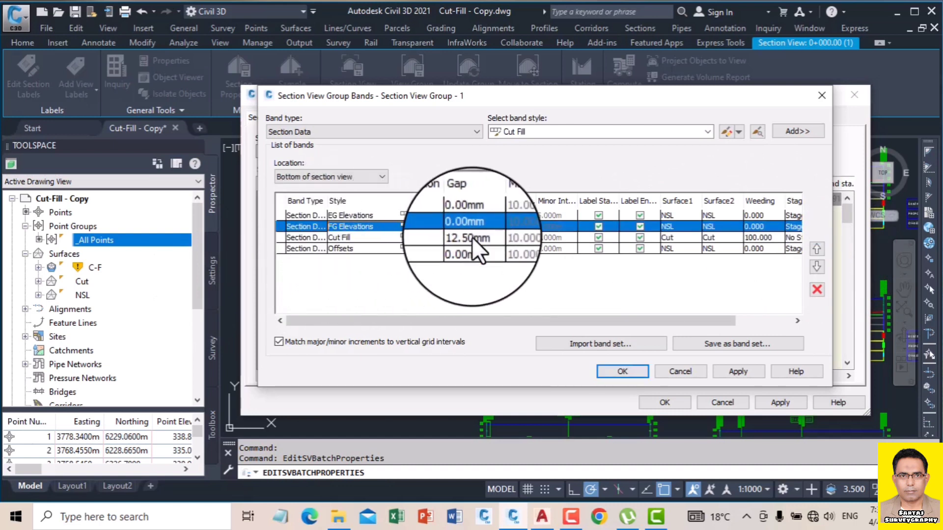
pyautogui.click(817, 249)
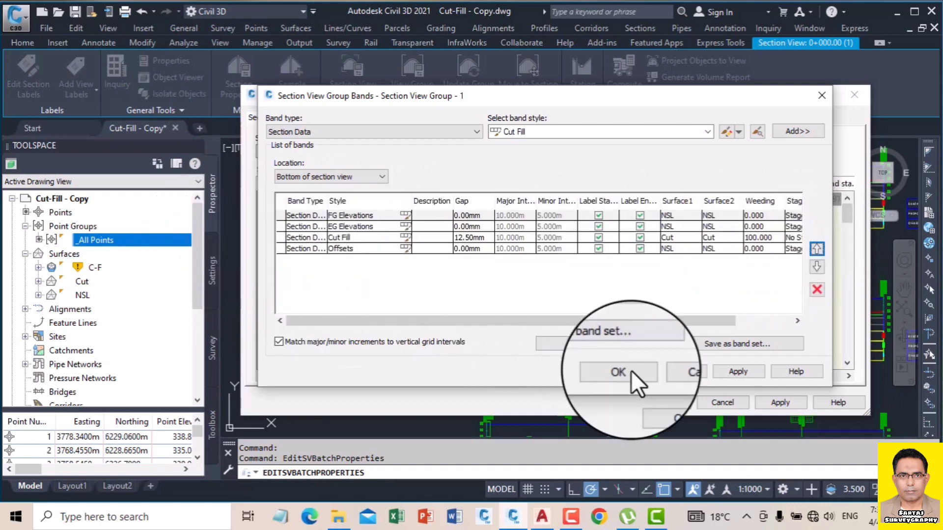
pyautogui.click(732, 372)
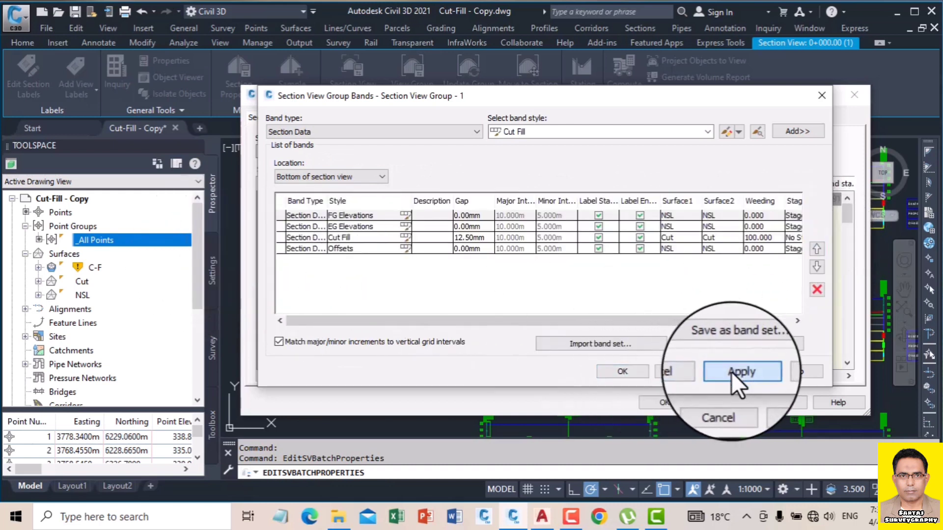
pyautogui.click(627, 371)
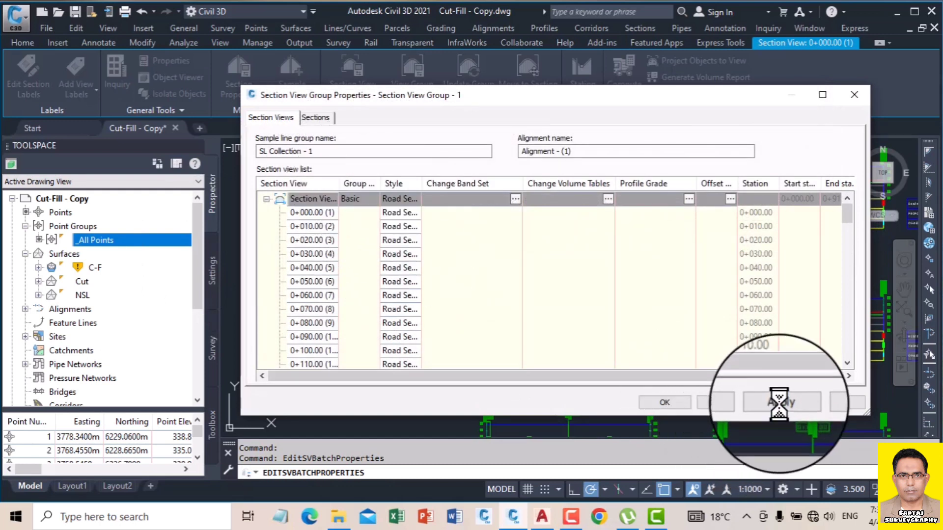
pyautogui.click(661, 403)
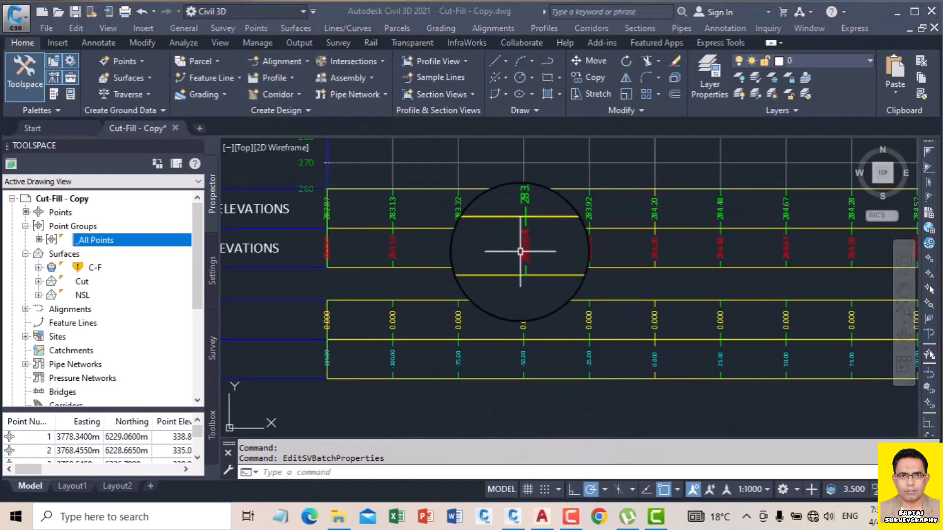
# Step: Examine the Proposed Elevations, Existing Elevations and Cut Fill band labels and the gap between the bands in the section views
pyautogui.scroll(-2, 521, 260)
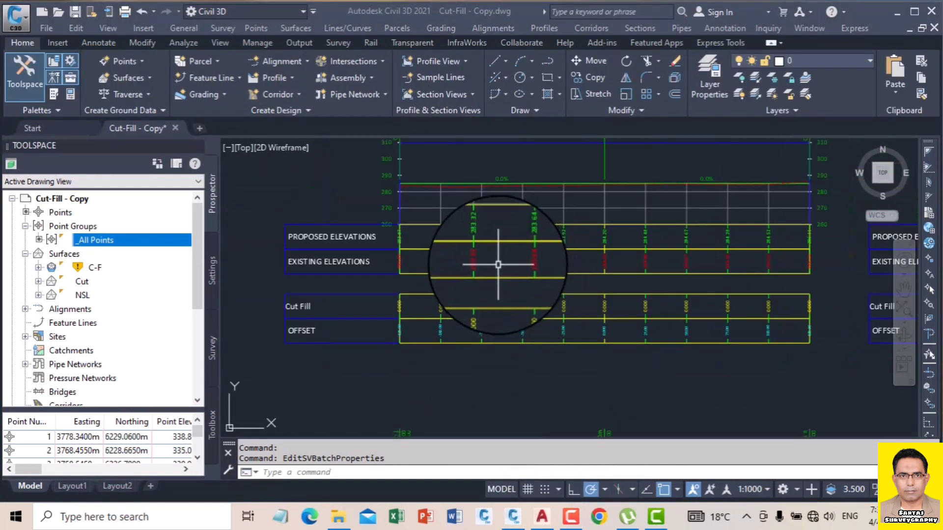
pyautogui.scroll(4, 472, 270)
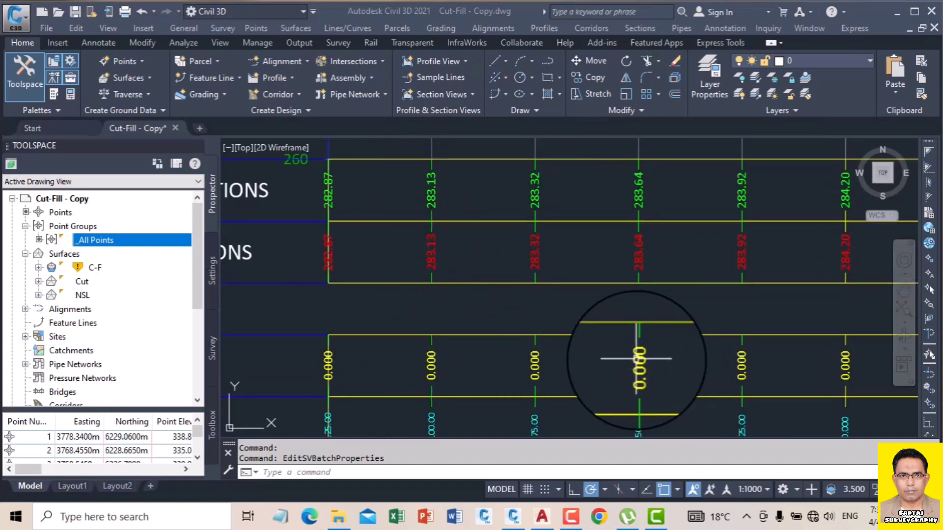
pyautogui.scroll(-2, 635, 363)
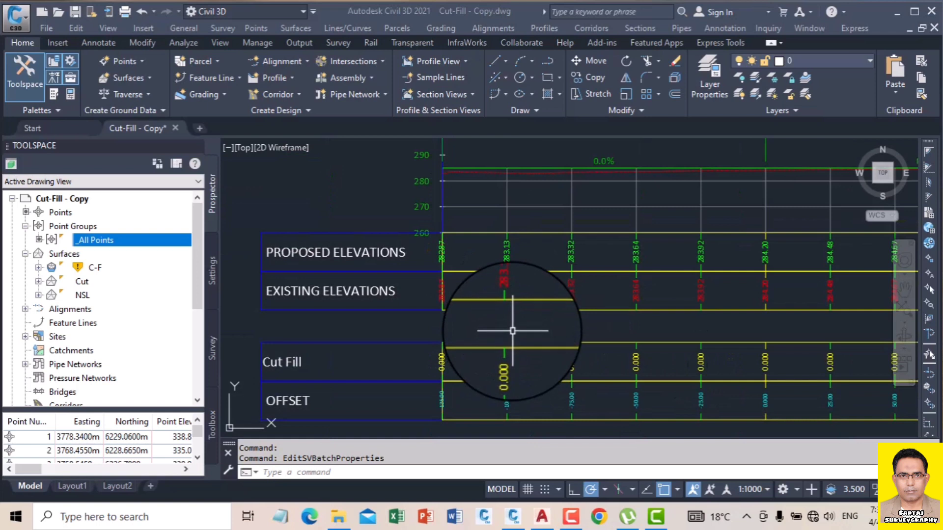
pyautogui.click(507, 292)
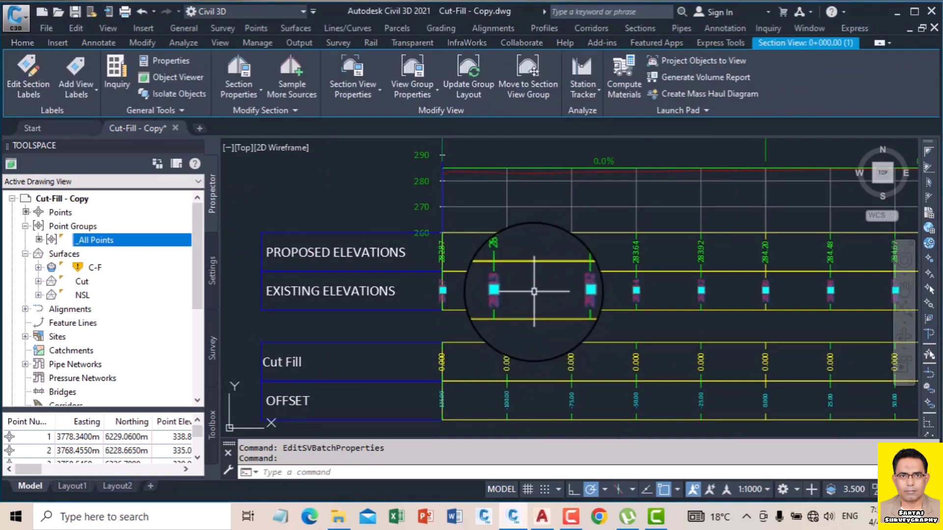
pyautogui.rightClick(535, 291)
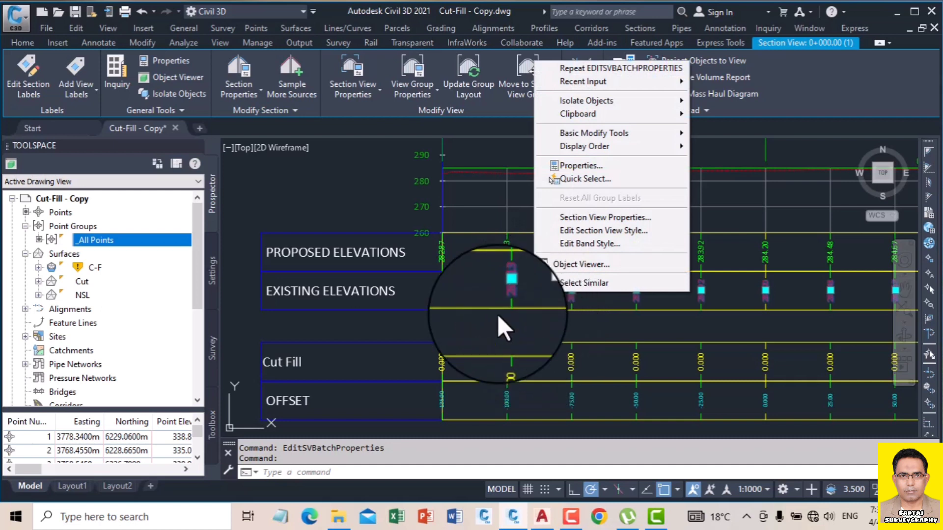
pyautogui.press('Escape')
pyautogui.press('Escape')
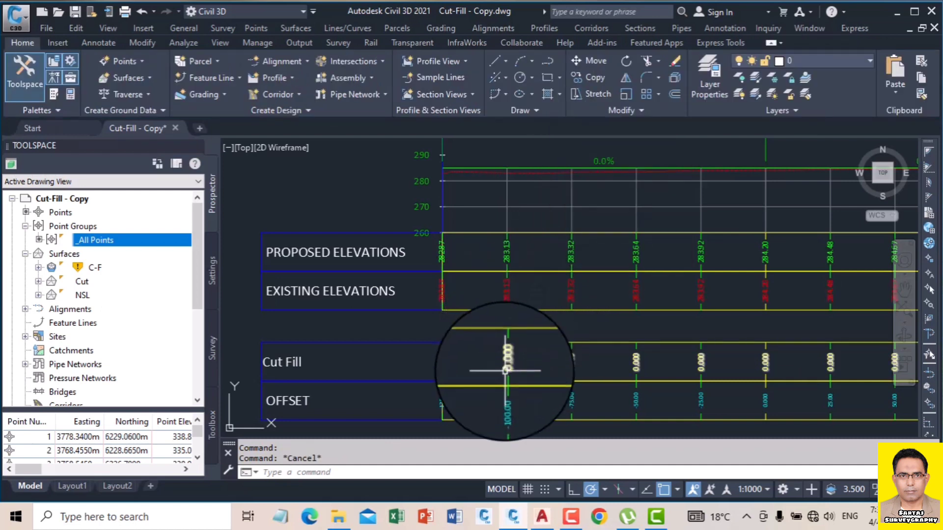
pyautogui.scroll(4, 506, 370)
pyautogui.scroll(-4, 510, 292)
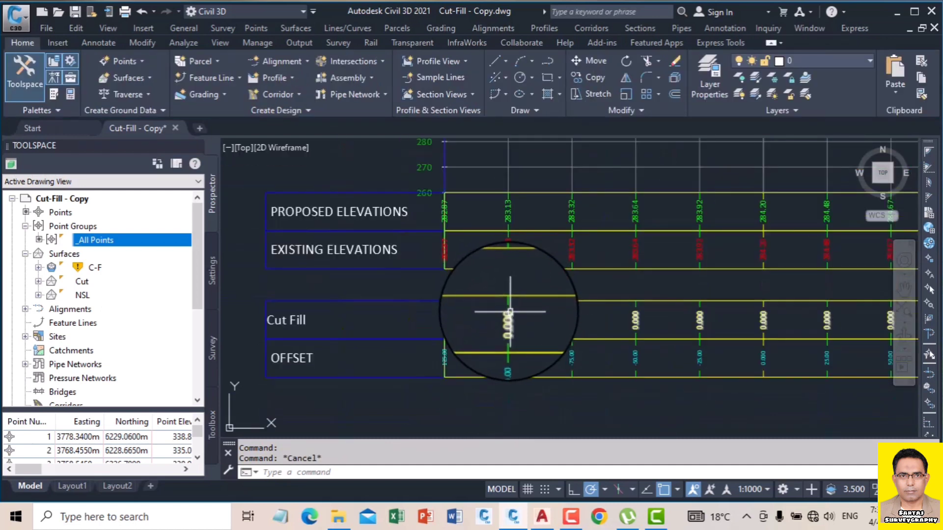
pyautogui.press('Escape')
pyautogui.press('Escape')
pyautogui.scroll(-4, 532, 179)
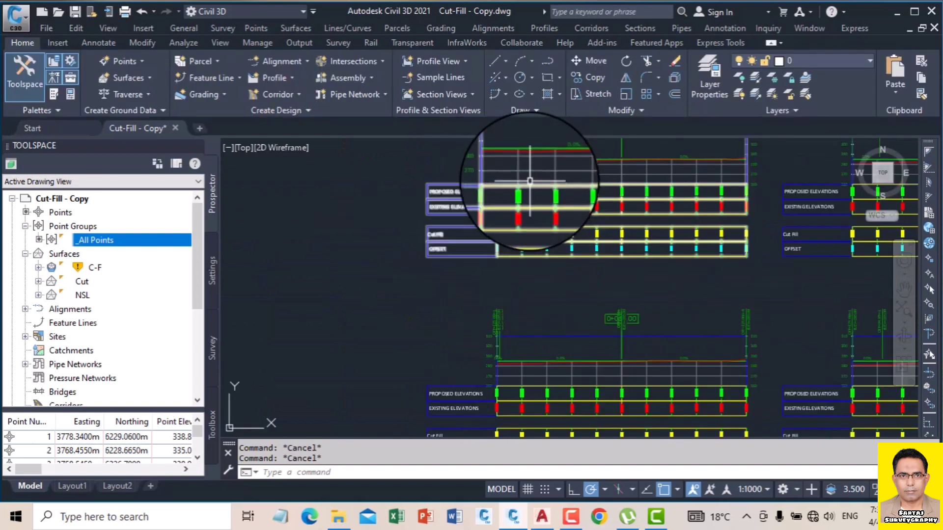
# Step: Reopen the section view group's band set and set the gap of the Cut Fill band to 0 mm
pyautogui.moveTo(530, 179); pyautogui.dragTo(506, 285, button='middle')
pyautogui.click(516, 237)
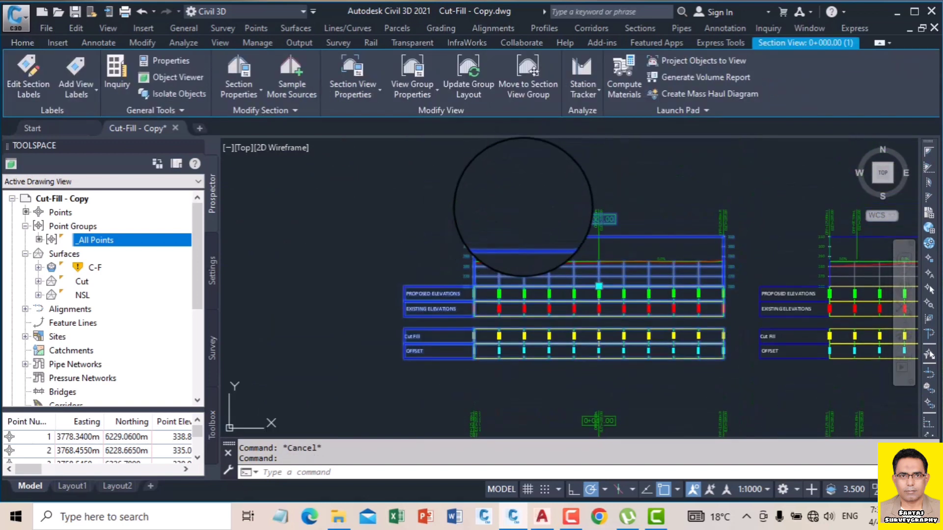
pyautogui.rightClick(524, 208)
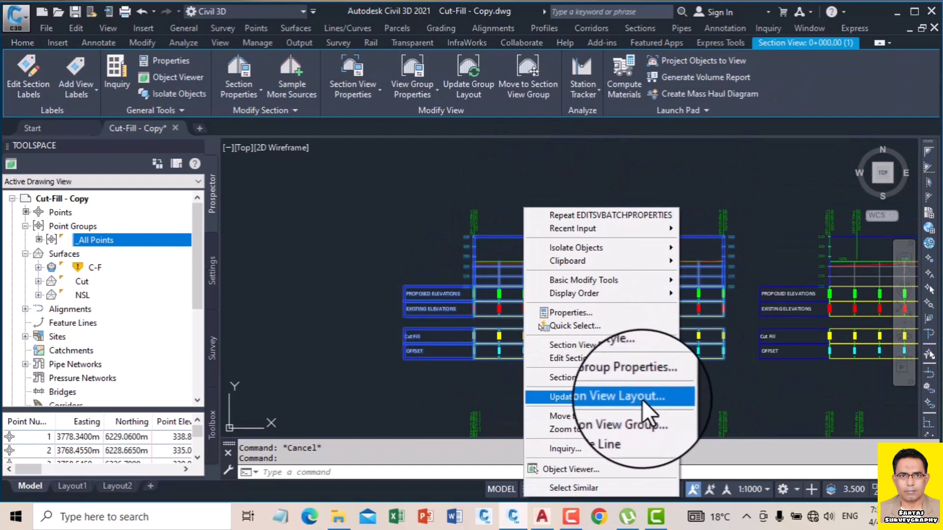
pyautogui.click(612, 376)
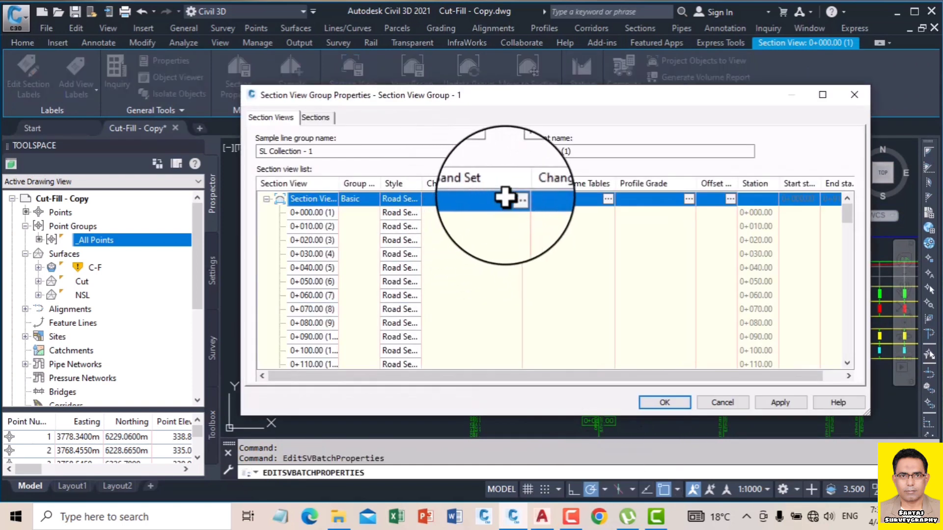
pyautogui.click(513, 201)
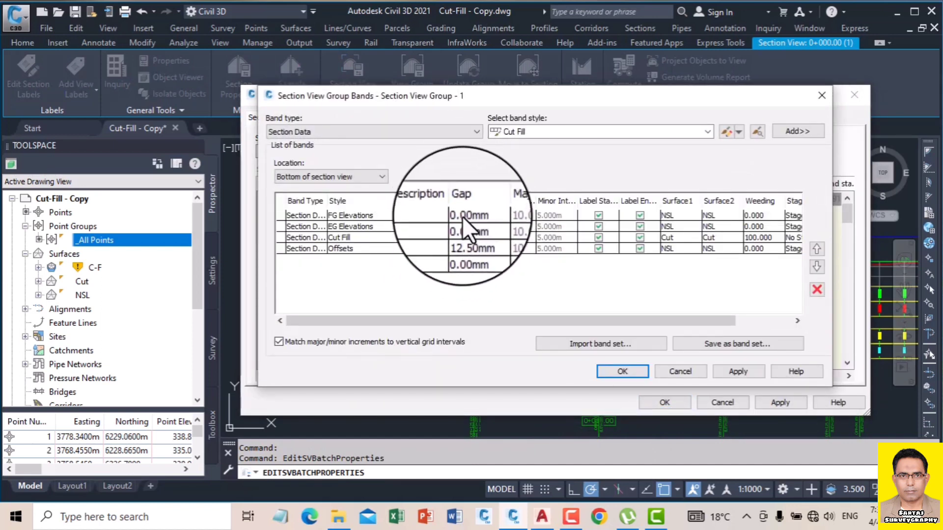
pyautogui.click(465, 238)
pyautogui.click(484, 238)
pyautogui.write('0')
pyautogui.moveTo(574, 101); pyautogui.dragTo(466, 104)
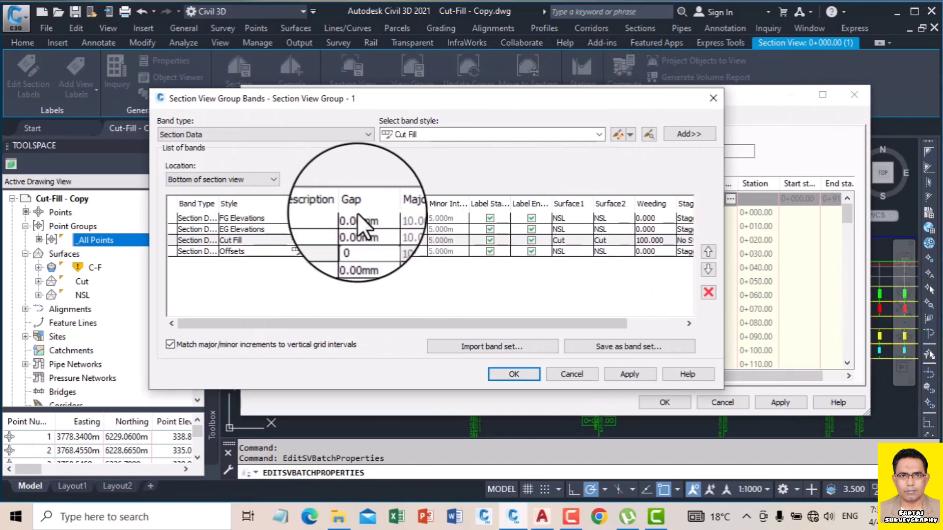
pyautogui.click(420, 229)
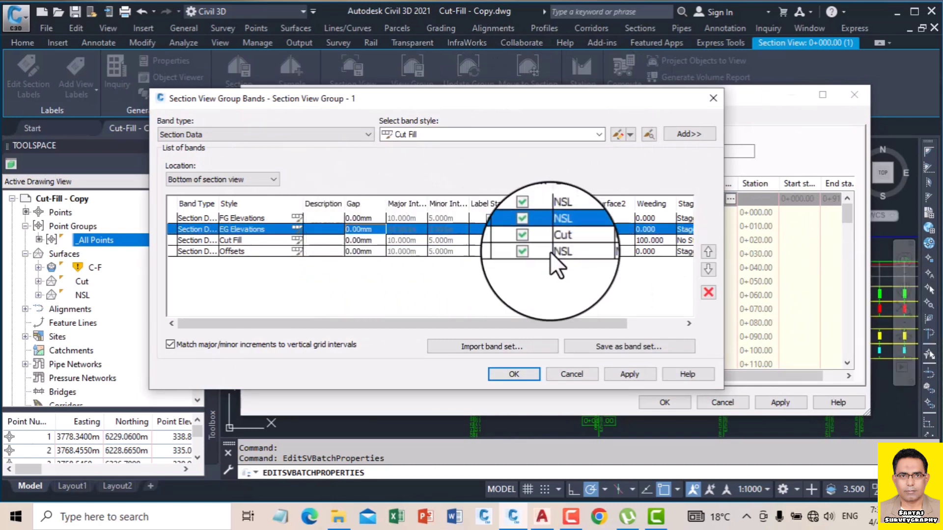
# Step: Set Surface2 of the Cut Fill band to NSL and apply the band set and section view group properties
pyautogui.moveTo(496, 324); pyautogui.dragTo(705, 331)
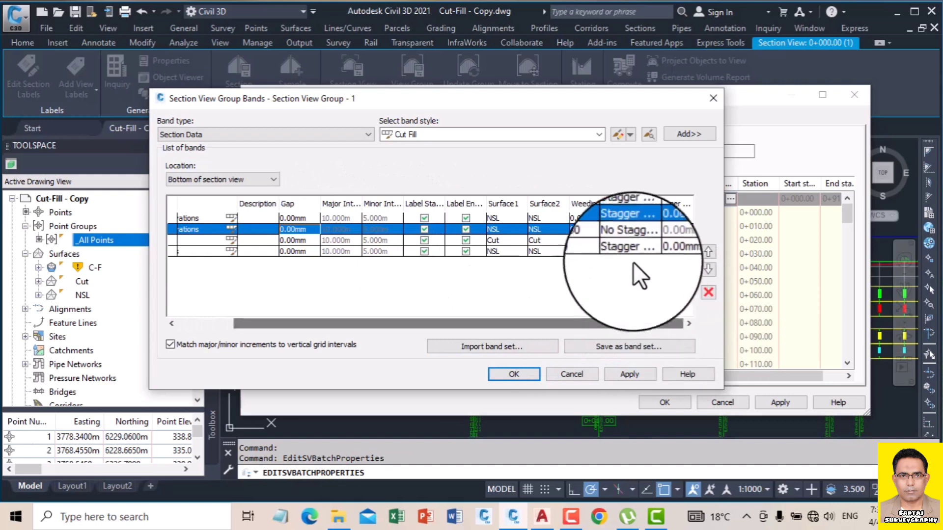
pyautogui.moveTo(411, 321); pyautogui.dragTo(285, 321)
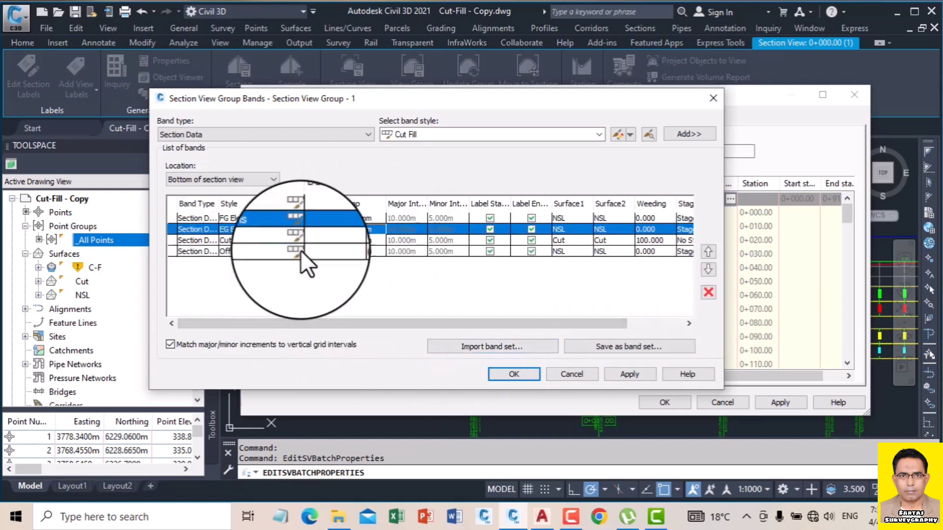
pyautogui.moveTo(402, 322); pyautogui.dragTo(458, 323)
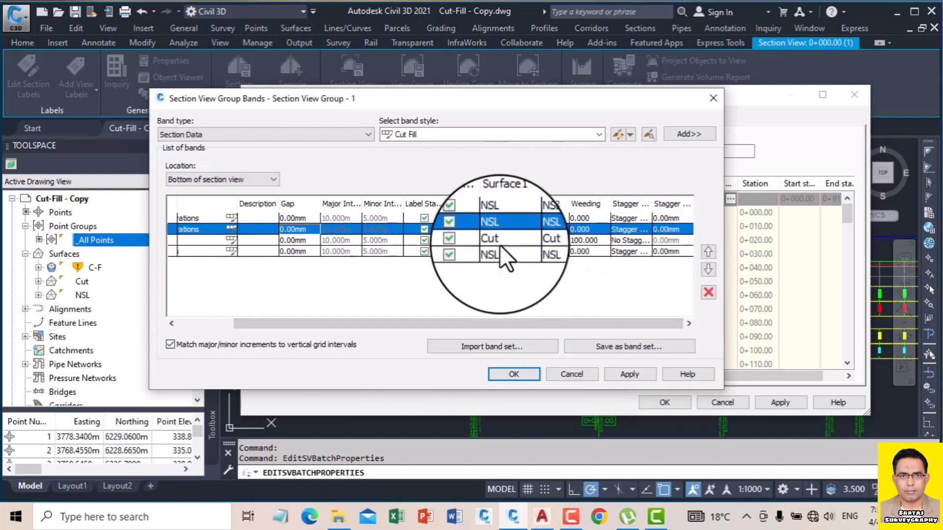
pyautogui.click(540, 240)
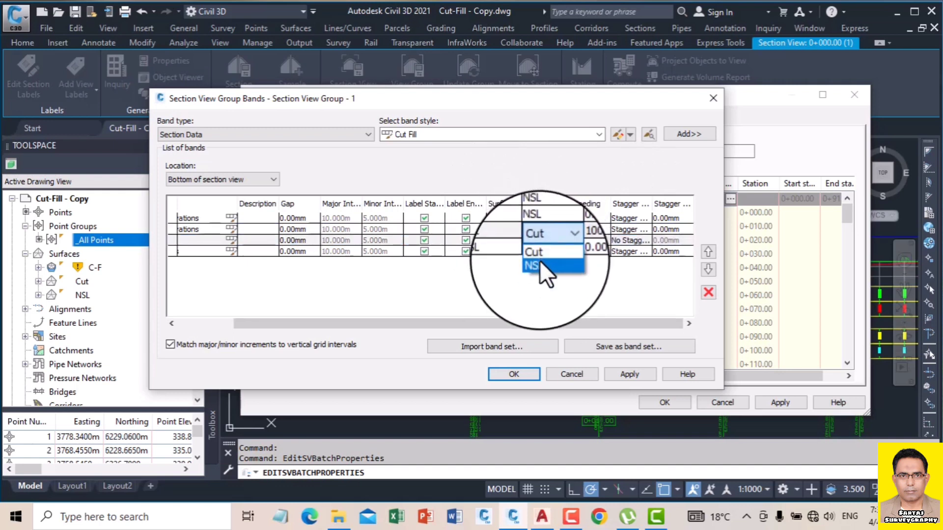
pyautogui.click(540, 260)
pyautogui.click(629, 374)
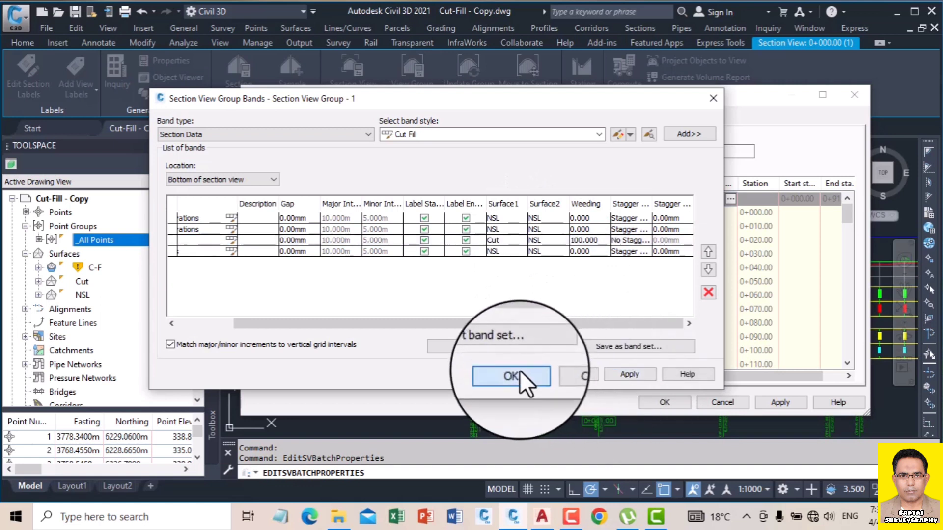
pyautogui.click(520, 371)
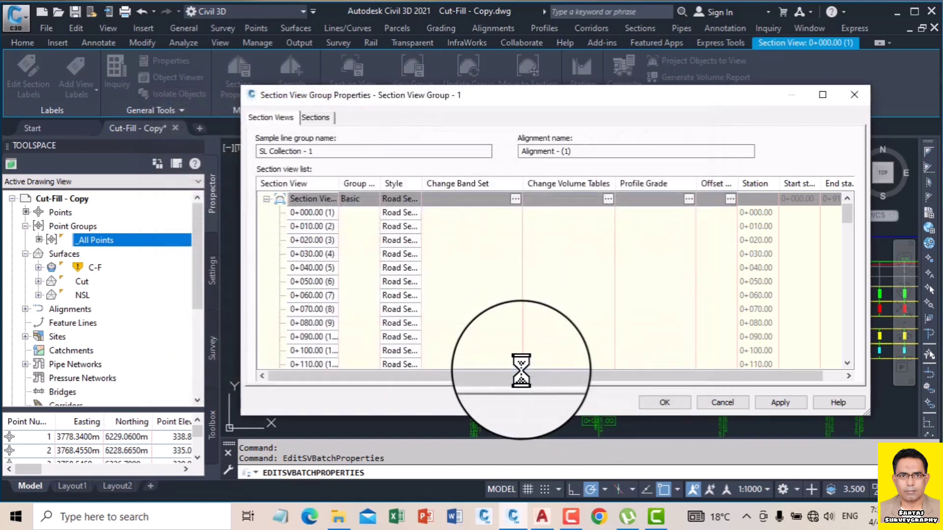
pyautogui.click(768, 402)
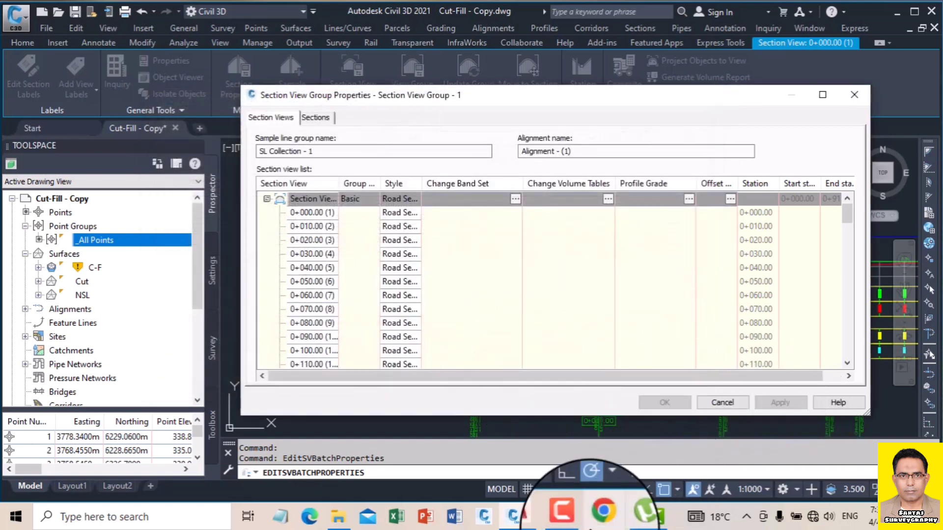
pyautogui.click(570, 512)
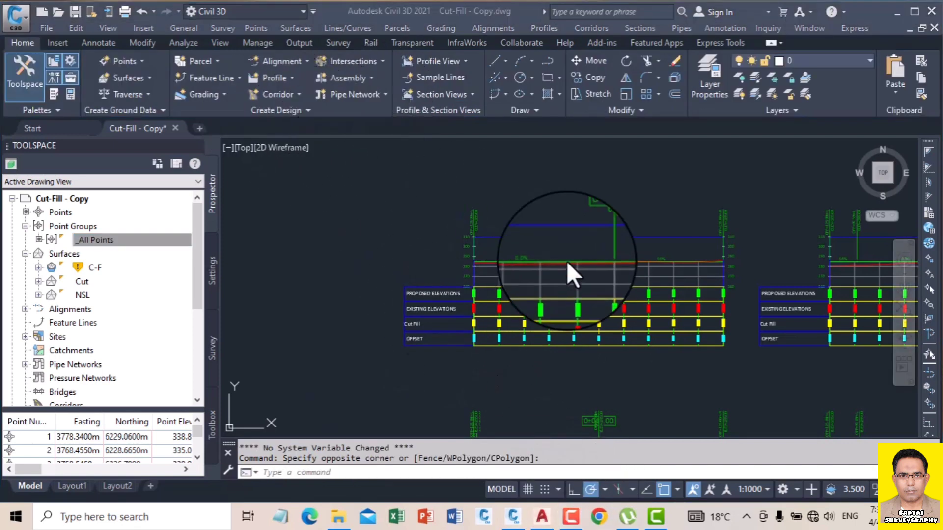
# Step: Examine the band spacing and the Cut Fill labels in the first section view at station 0+000
pyautogui.click(574, 282)
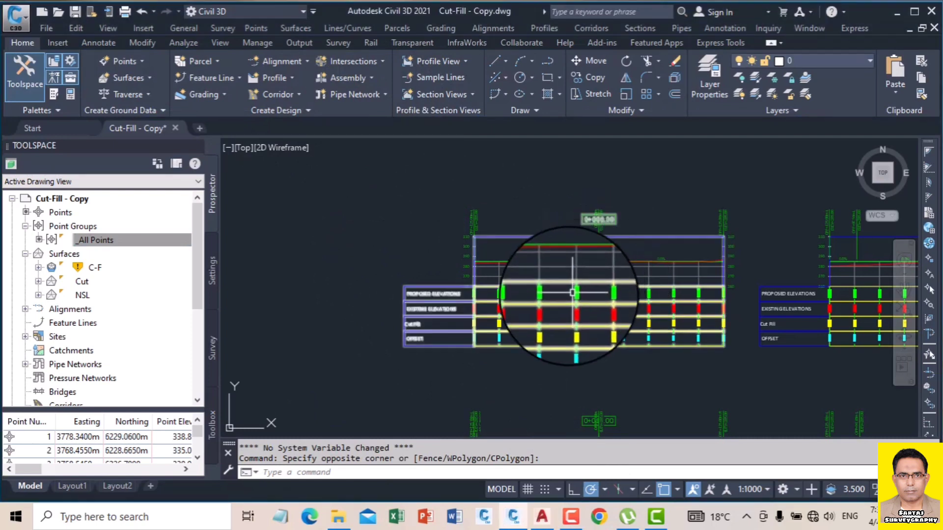
pyautogui.scroll(10, 572, 293)
pyautogui.scroll(-5, 363, 268)
pyautogui.scroll(4, 453, 268)
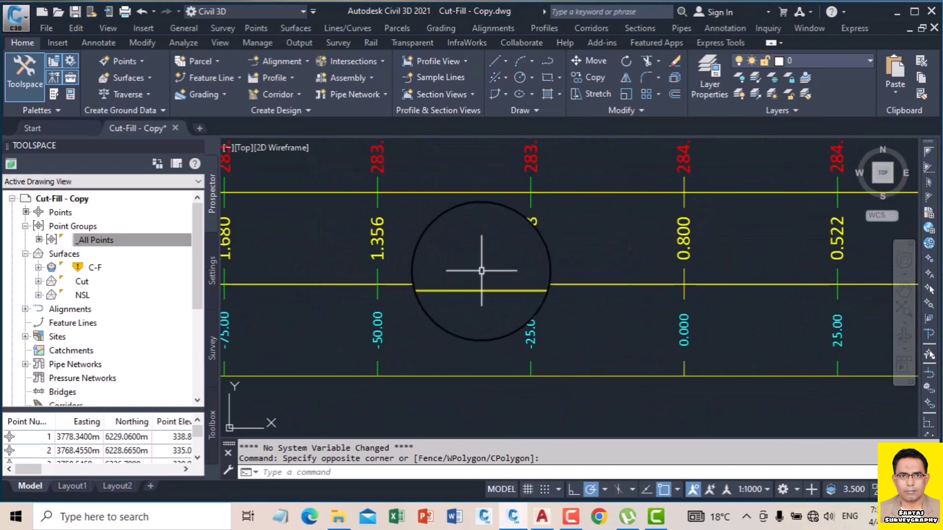
pyautogui.scroll(-3, 482, 270)
pyautogui.scroll(3, 537, 256)
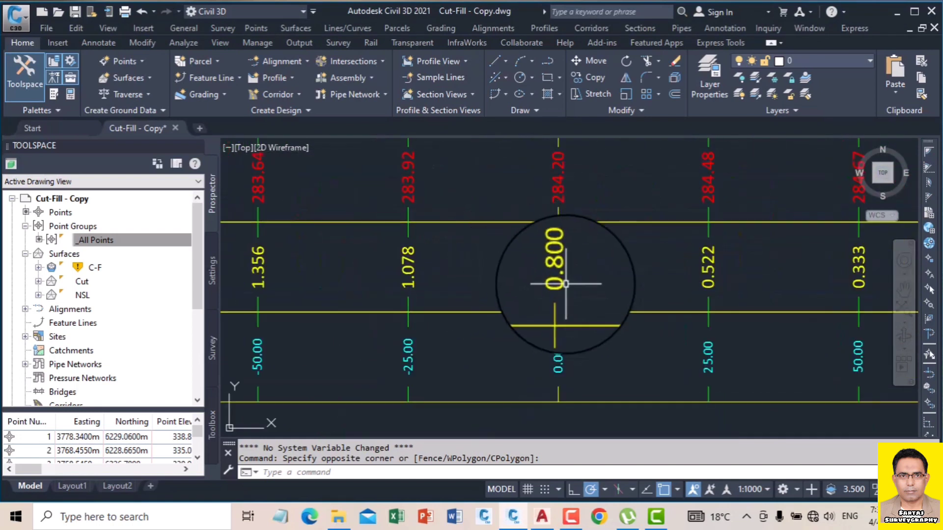
# Step: Examine the signs of the Cut Fill labels in section views at other stations against their existing and proposed elevations
pyautogui.scroll(-10, 566, 284)
pyautogui.scroll(10, 781, 319)
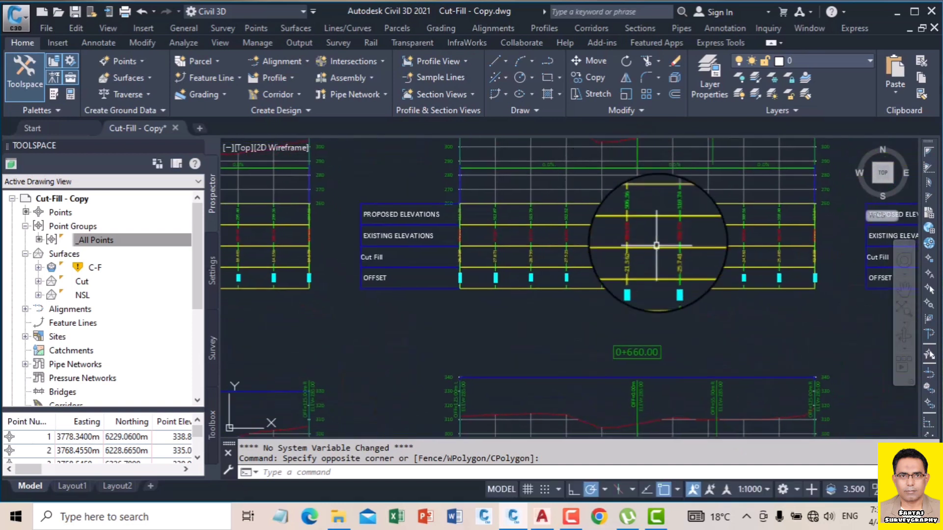
pyautogui.scroll(8, 656, 246)
pyautogui.scroll(-10, 694, 311)
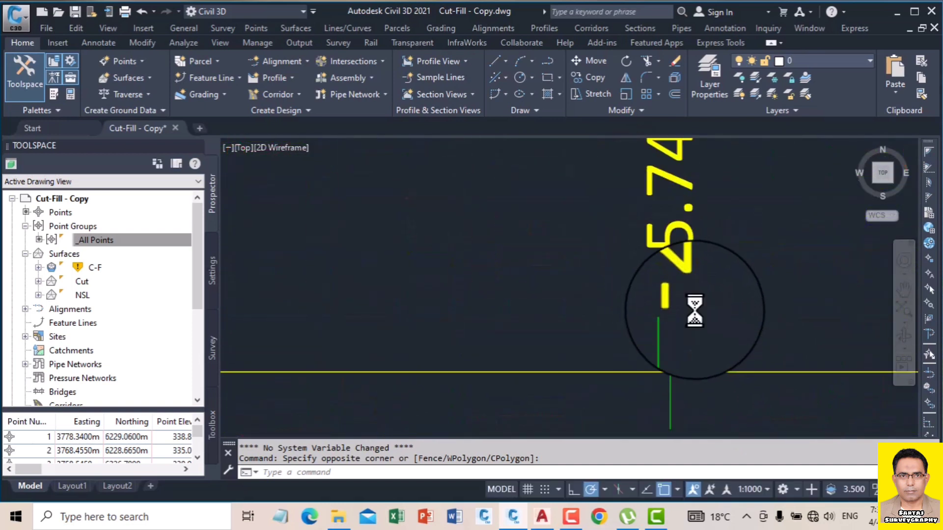
pyautogui.scroll(-2, 436, 208)
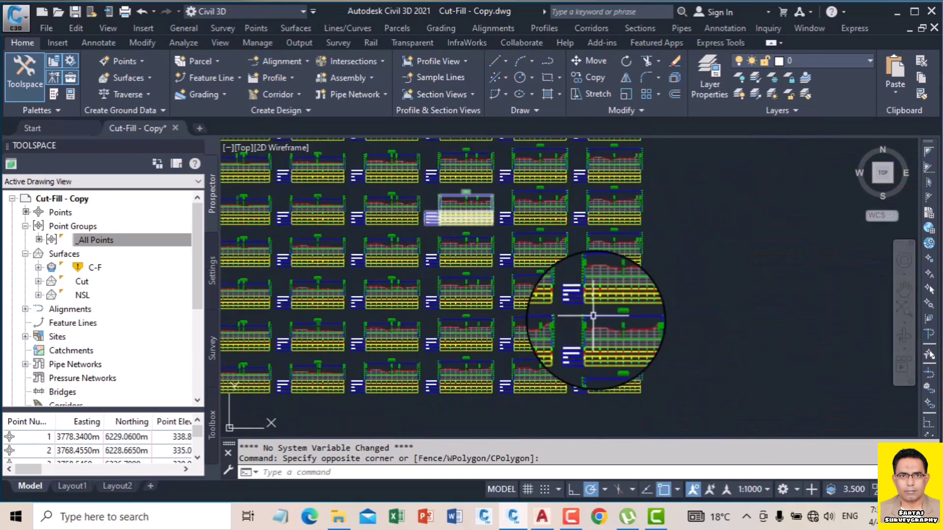
pyautogui.scroll(8, 674, 337)
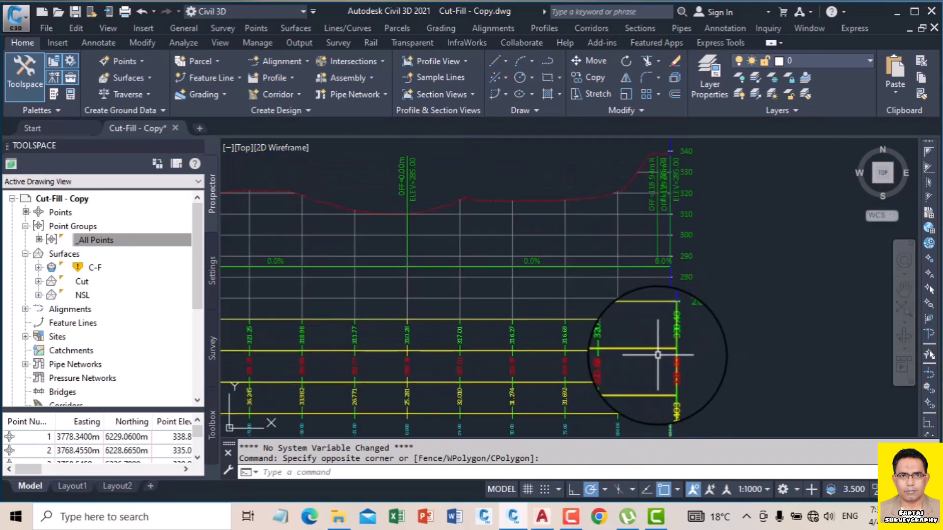
pyautogui.scroll(6, 669, 328)
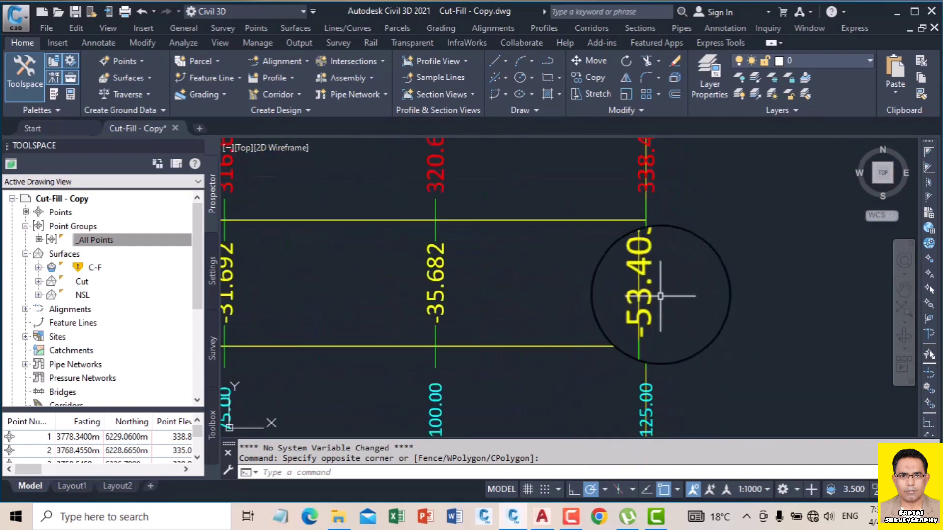
pyautogui.scroll(-10, 674, 280)
pyautogui.scroll(5, 594, 273)
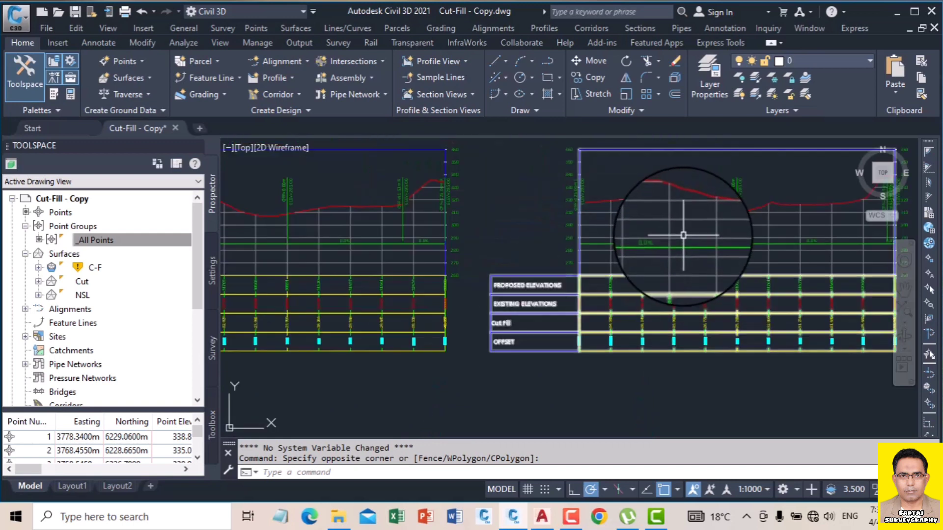
# Step: Review the whole section view layout and check the four bands on further cross sections around station 0+300
pyautogui.scroll(-6, 656, 235)
pyautogui.scroll(-5, 712, 256)
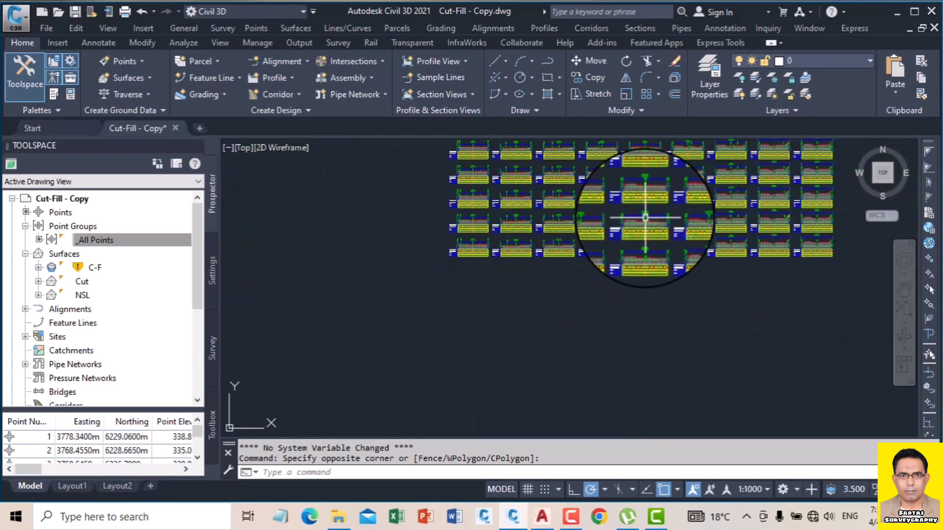
pyautogui.moveTo(635, 227)
pyautogui.mouseDown(button='middle')
pyautogui.moveTo(610, 311)
pyautogui.moveTo(619, 289)
pyautogui.mouseUp(button='middle')
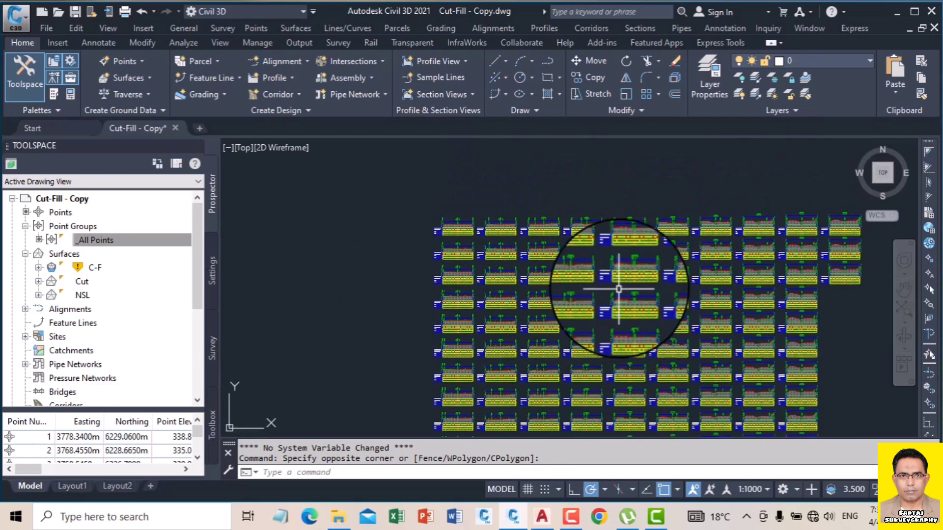
pyautogui.scroll(5, 622, 256)
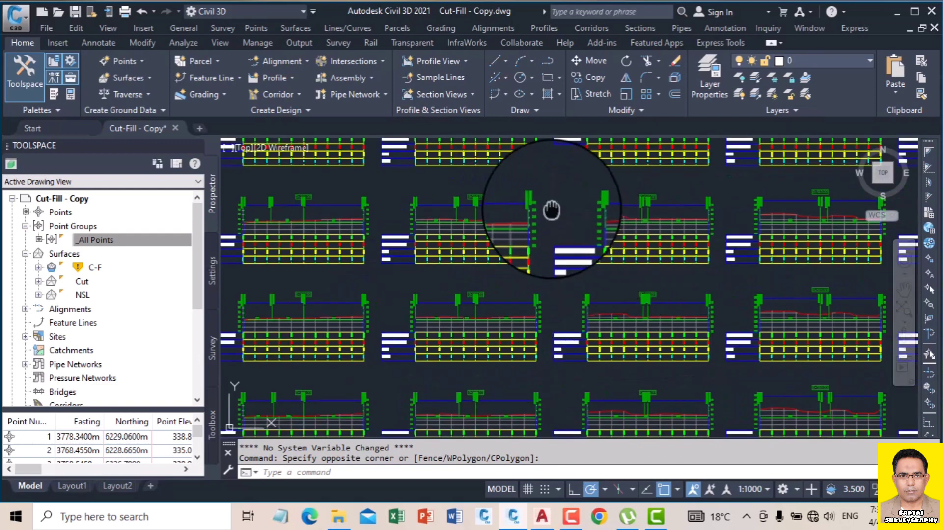
pyautogui.scroll(5, 505, 227)
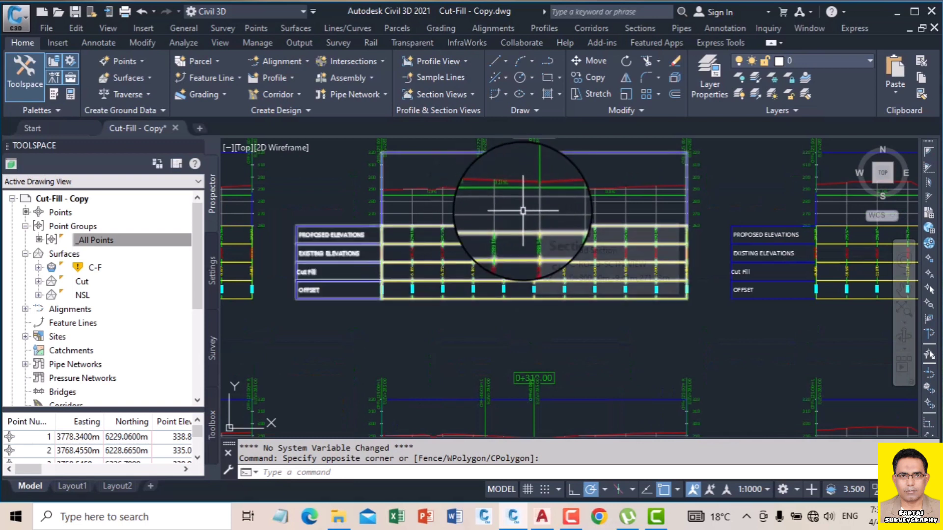
pyautogui.scroll(-5, 524, 211)
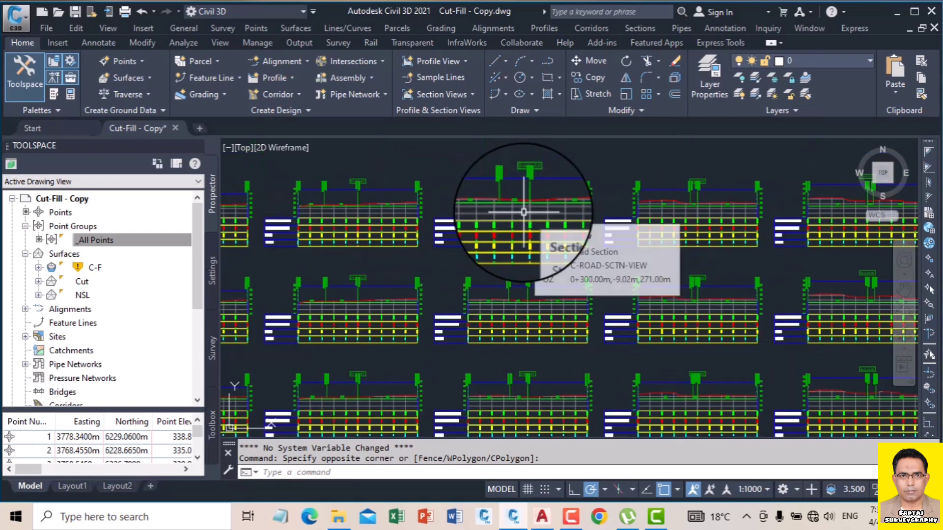